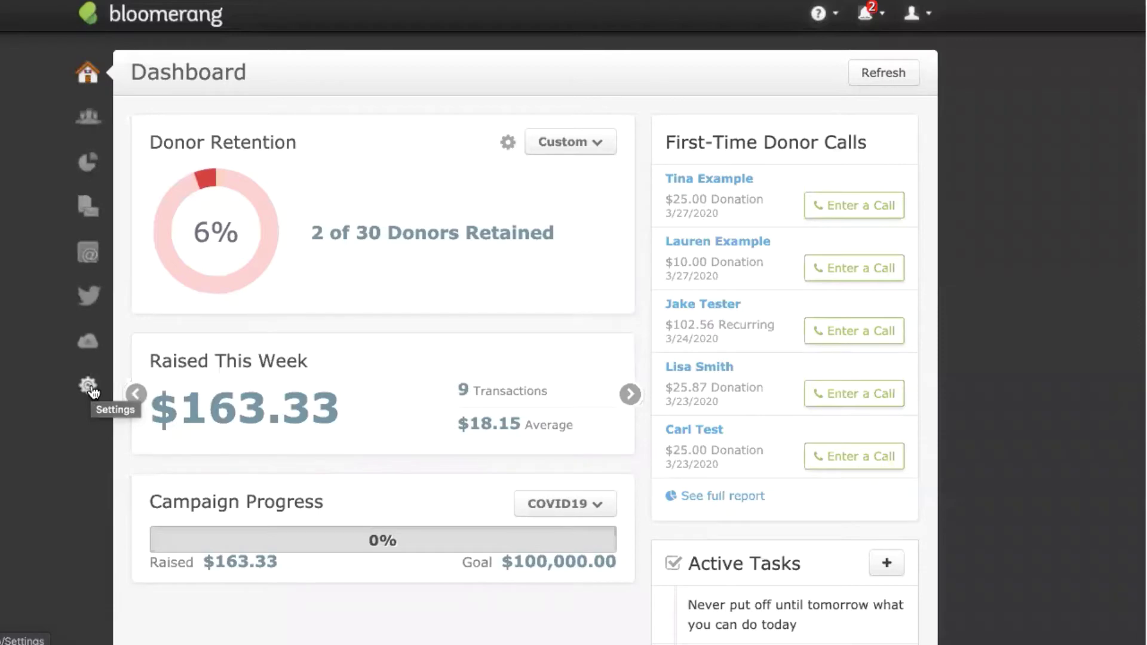
- Open the campaigns settings, review the details of the COVID19 campaign and return to the campaign list without saving
left_click(88, 386)
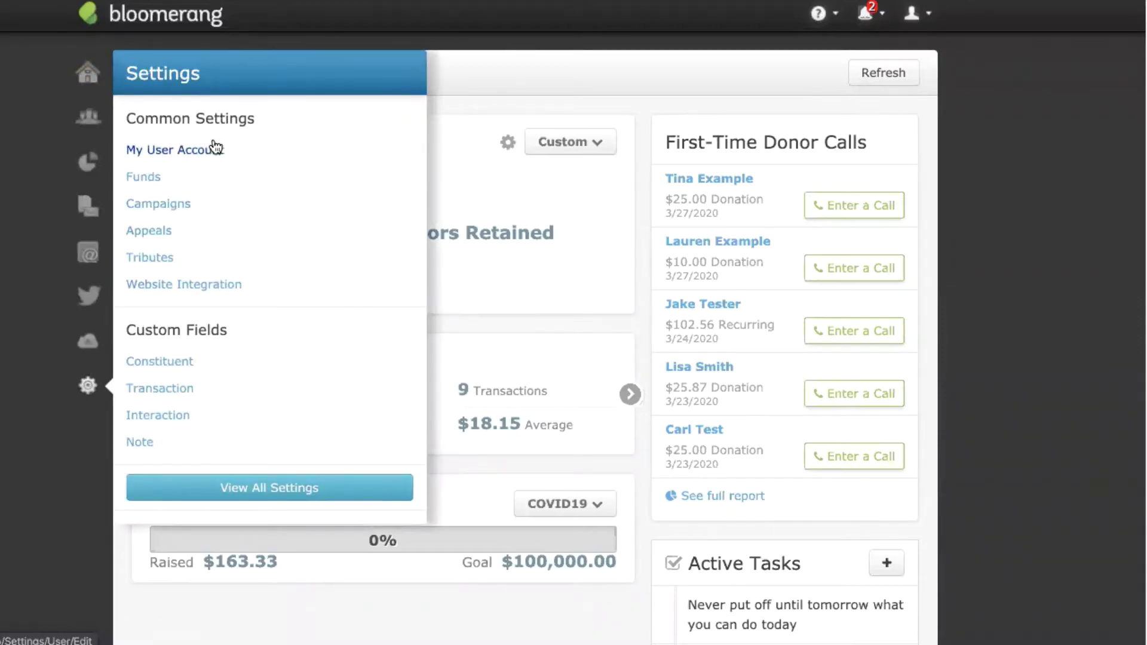
left_click(181, 206)
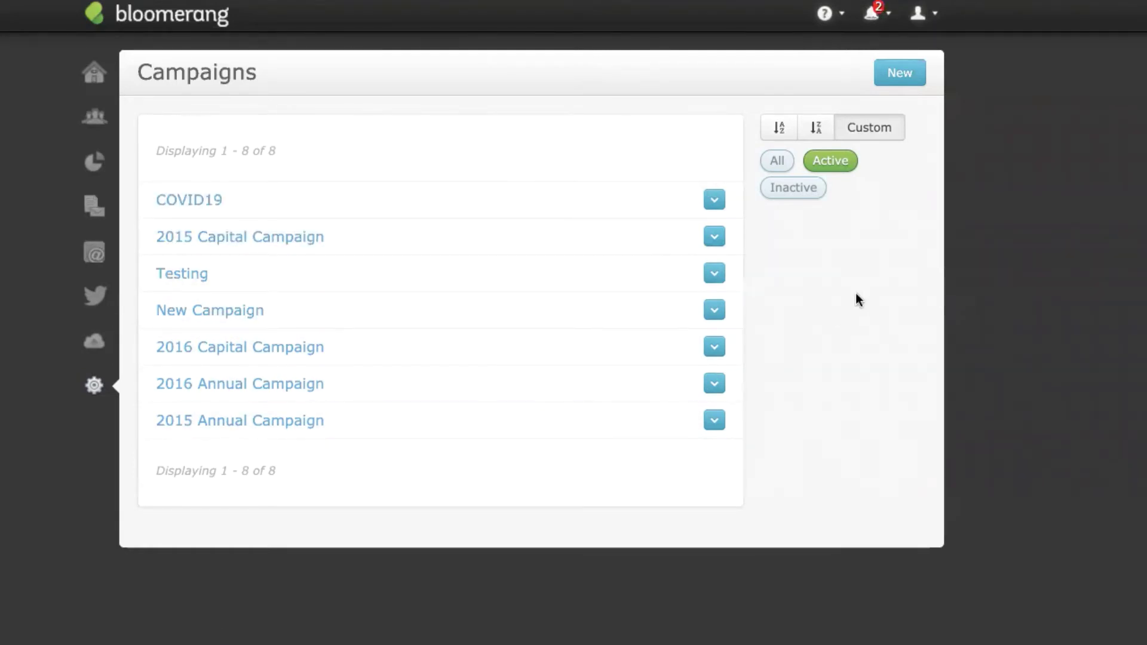
left_click(210, 202)
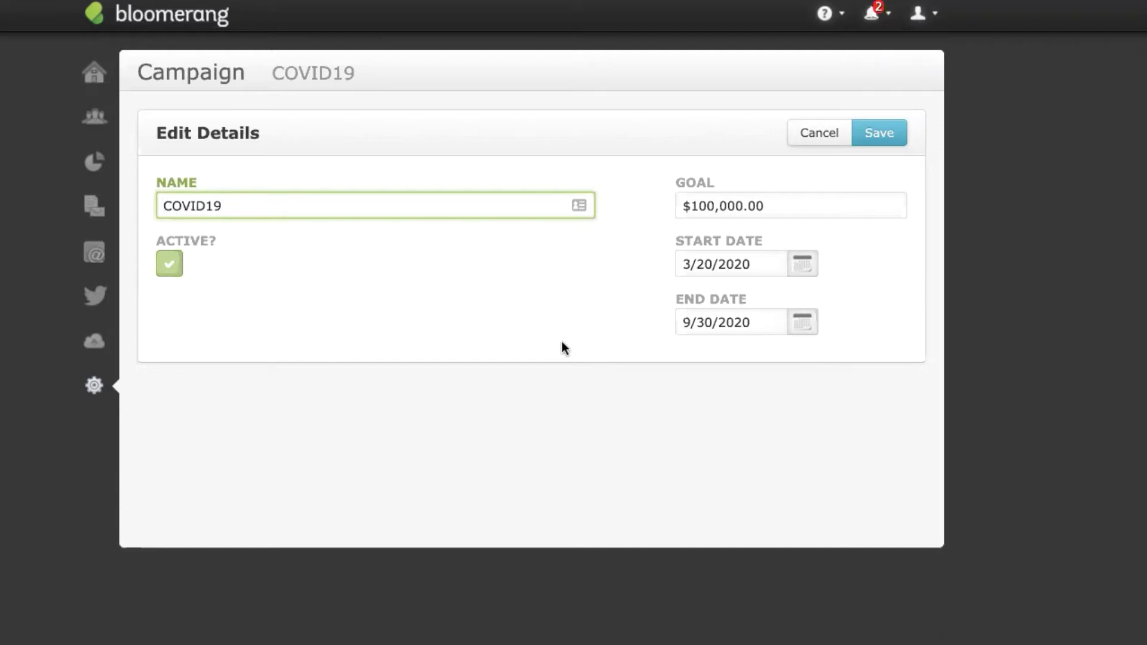
left_click(836, 139)
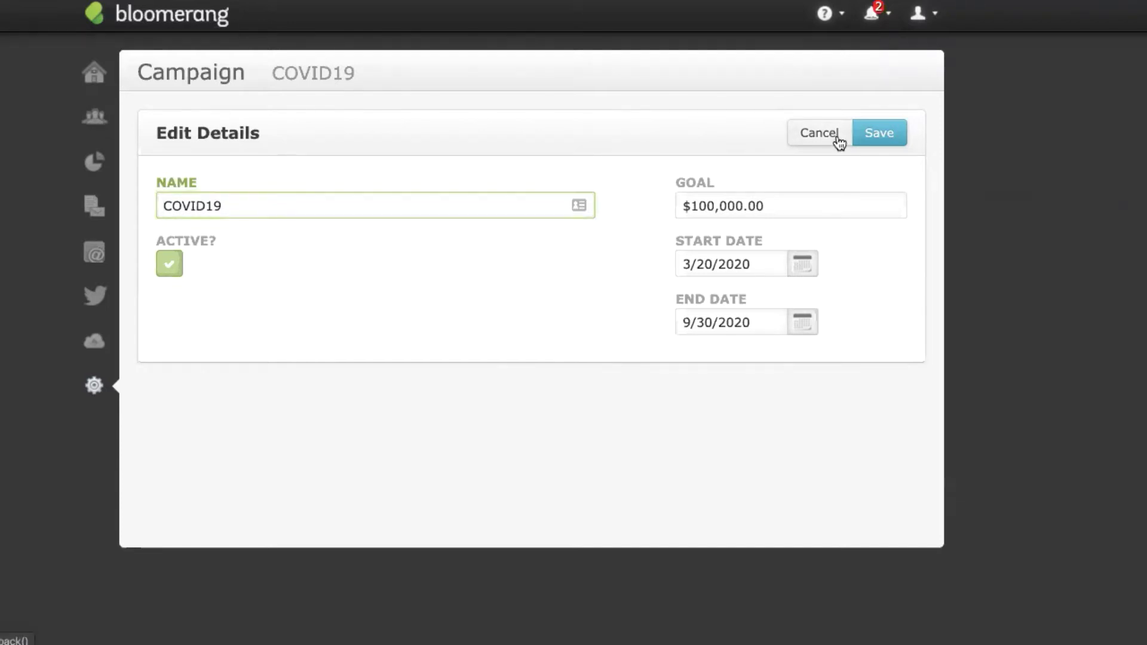
left_click(96, 388)
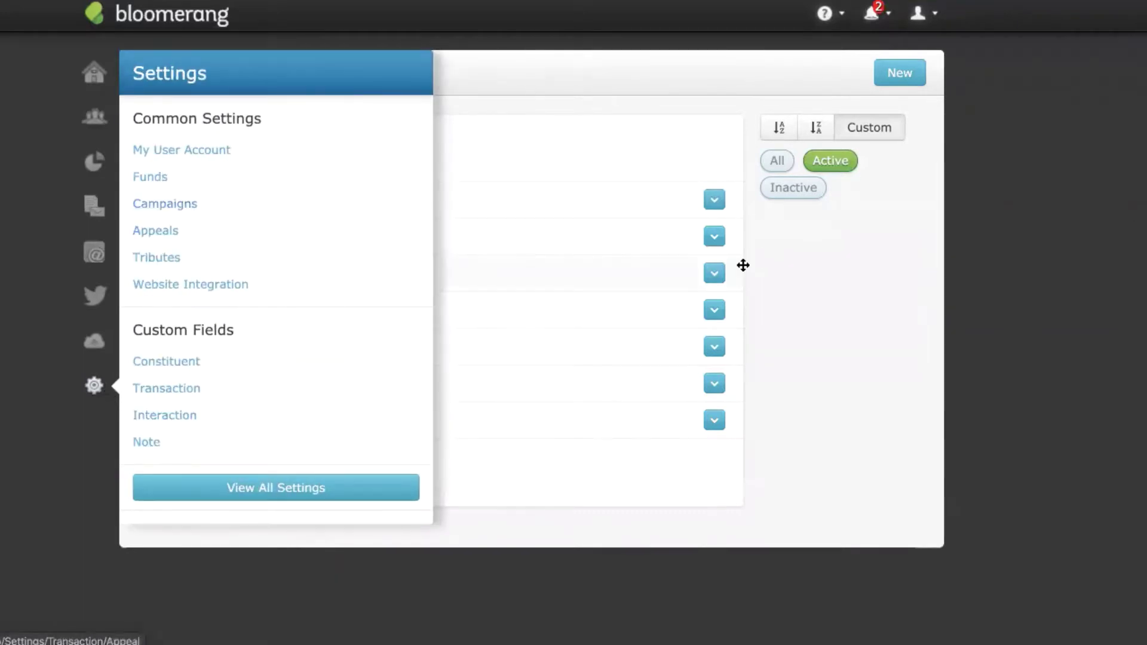
left_click(795, 270)
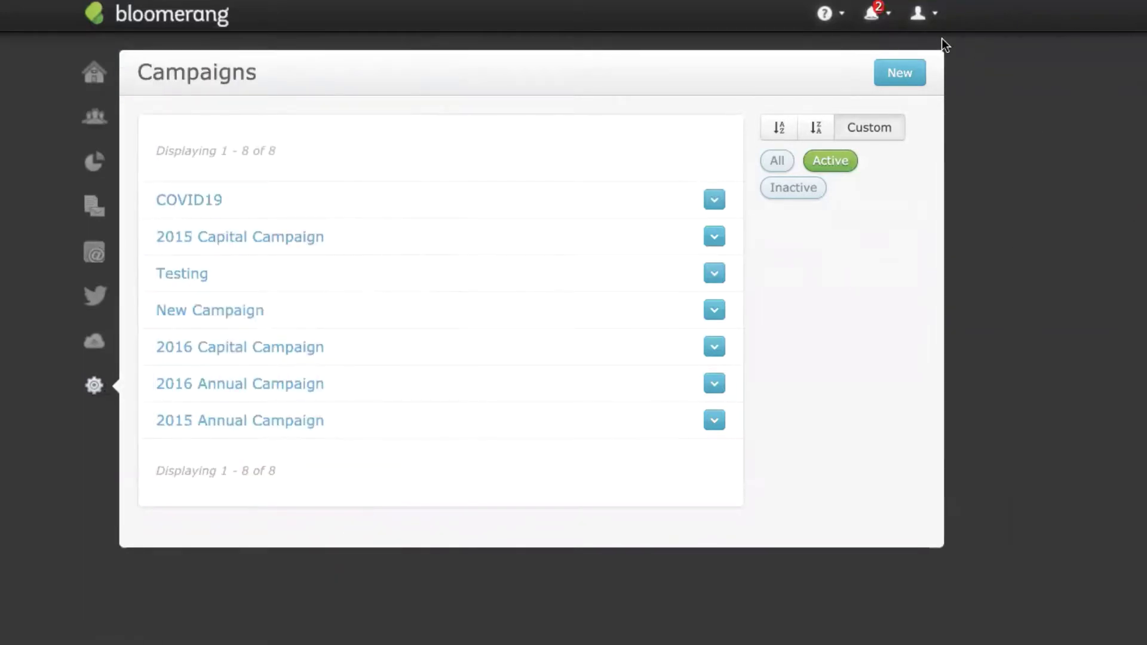
- Start a new campaign, name it "New Campaign" and set its goal to $200,000
left_click(921, 77)
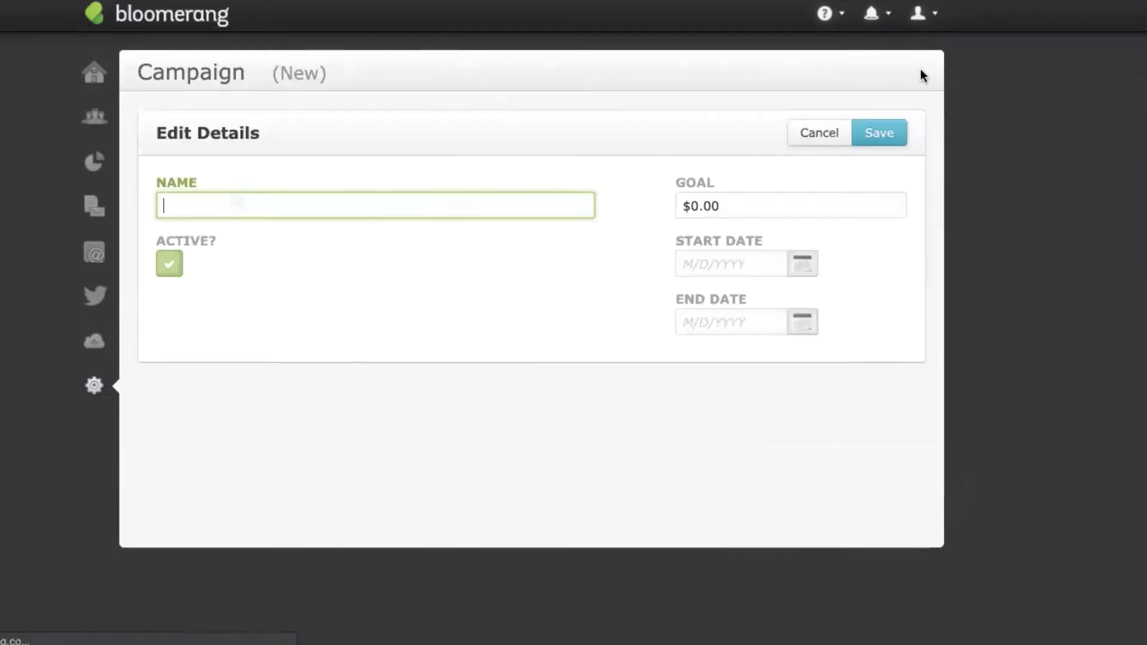
left_click(448, 205)
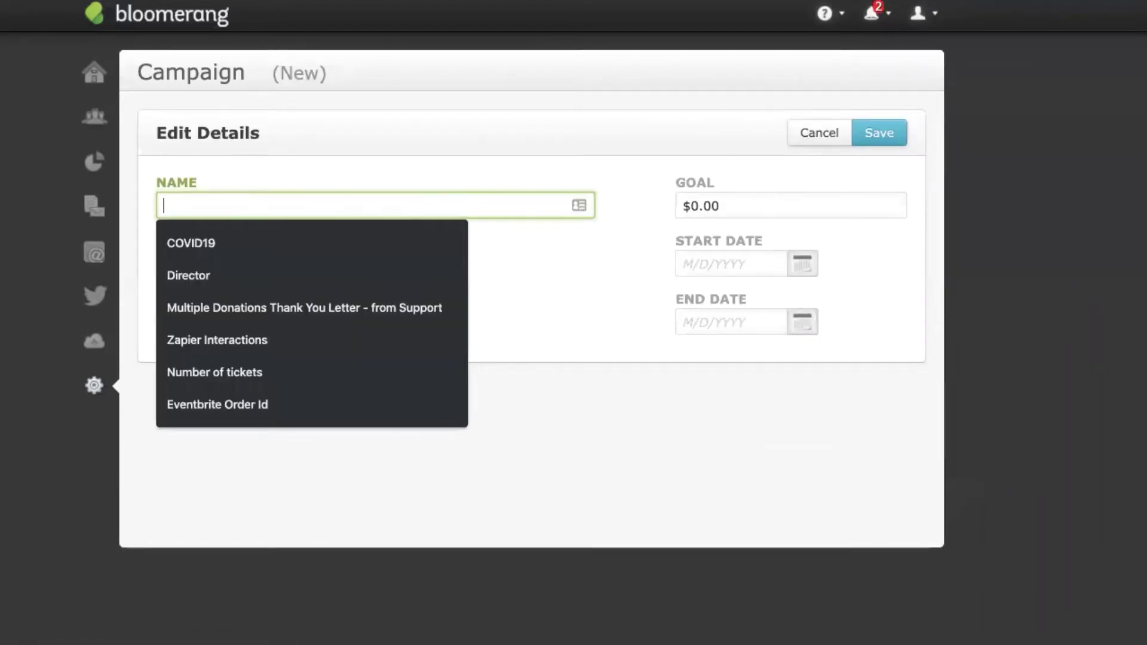
type("New Campaign")
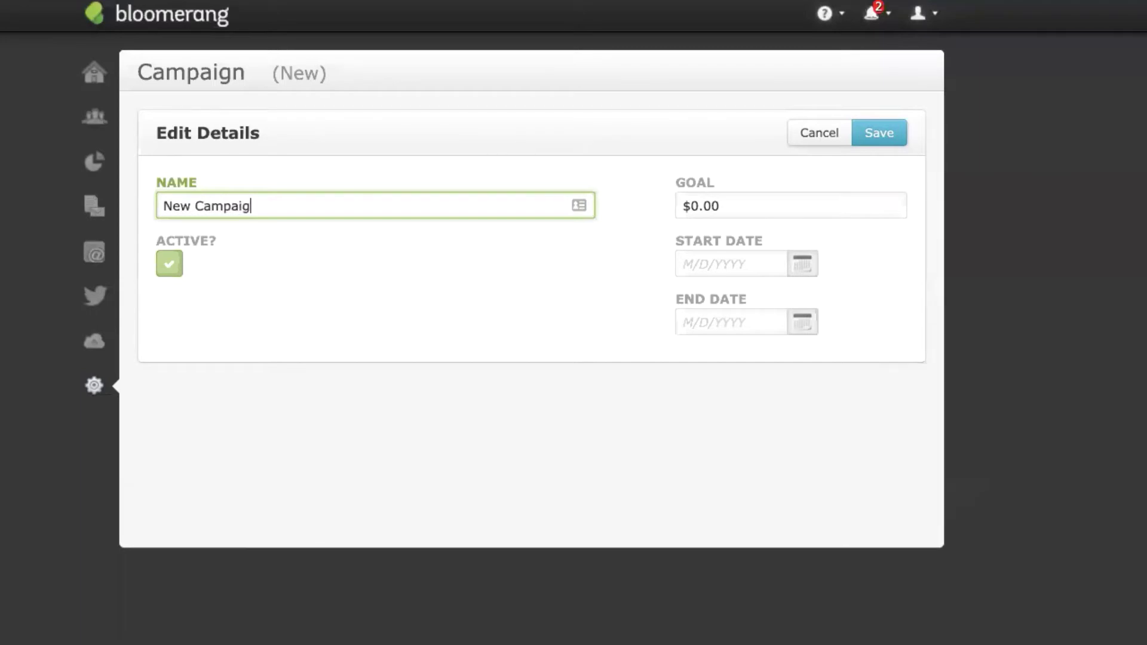
left_click(746, 197)
key("BackSpace")
key("BackSpace")
key("BackSpace")
key("BackSpace")
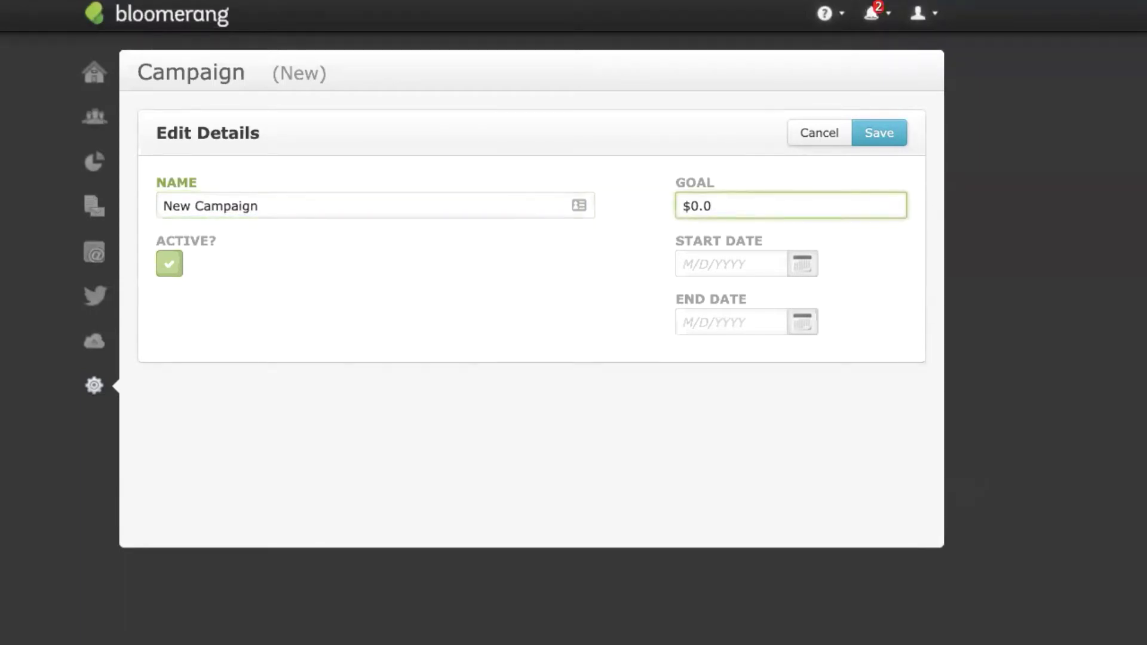
type("200,")
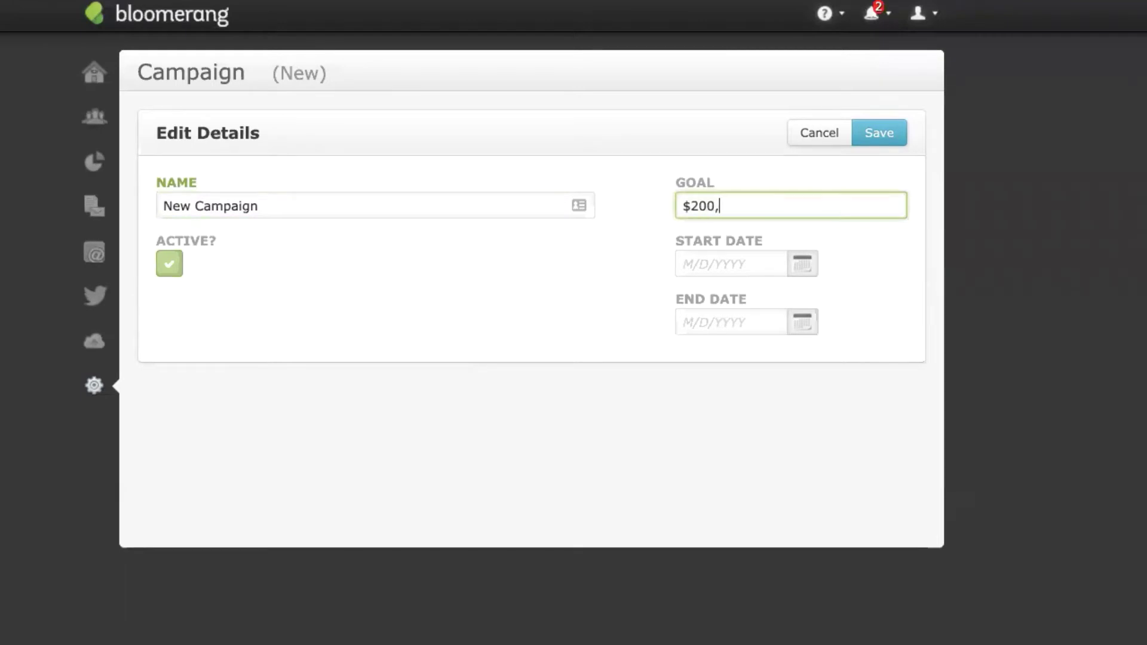
type("000")
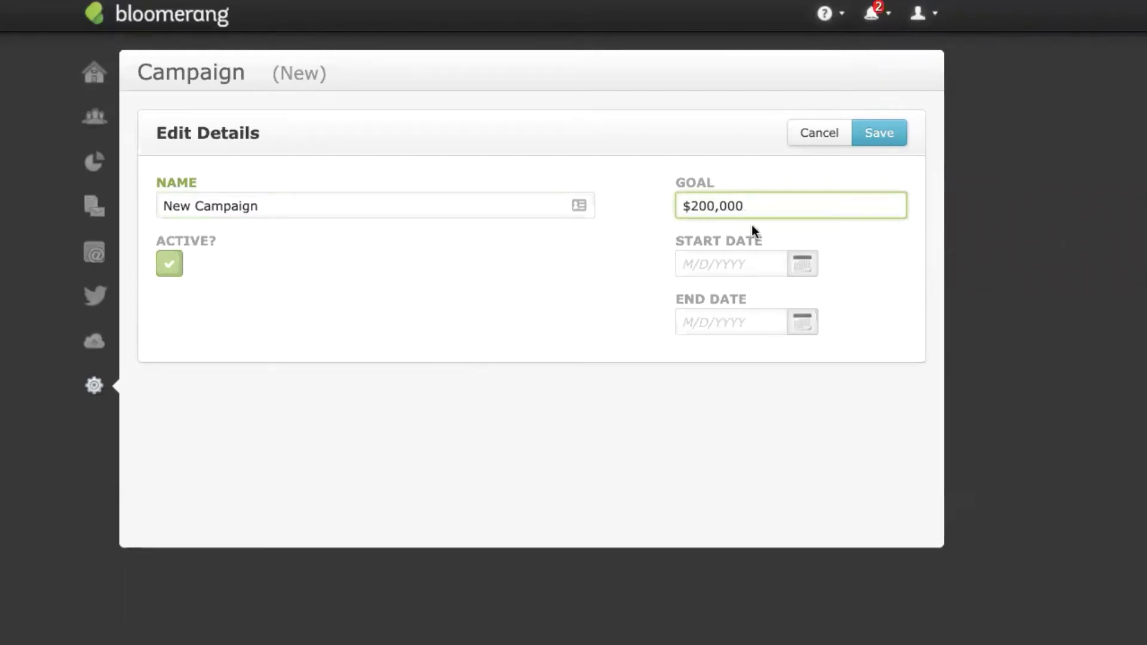
- Set the new campaign's start date to 3/31/2020 and its end date to 4/30/2020
left_click(801, 269)
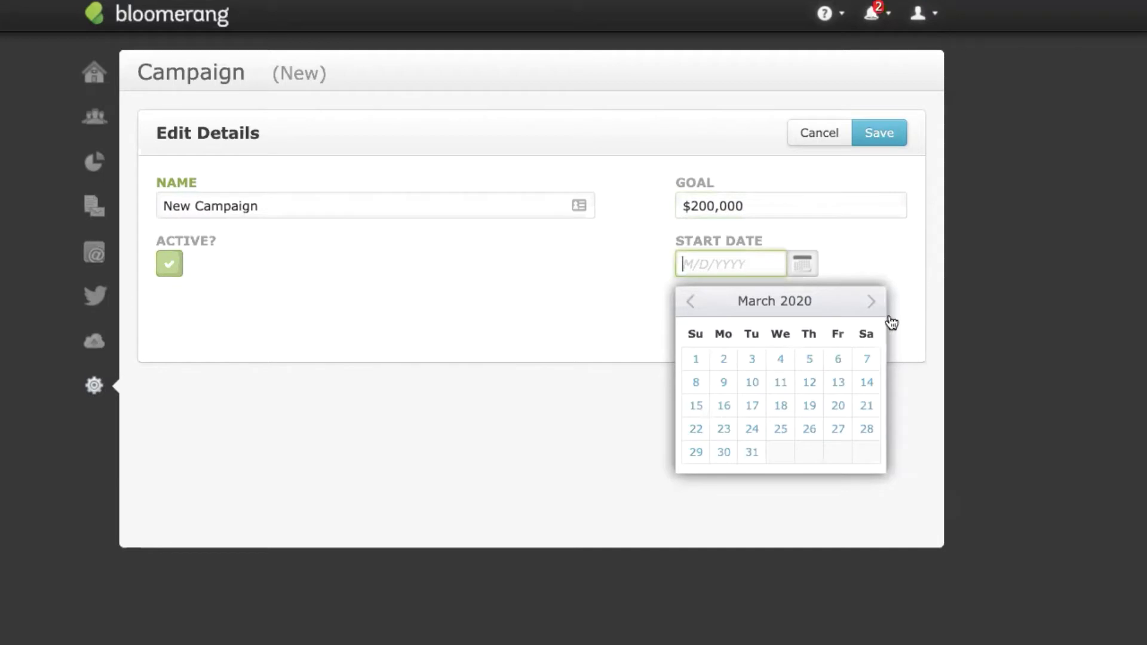
left_click(752, 454)
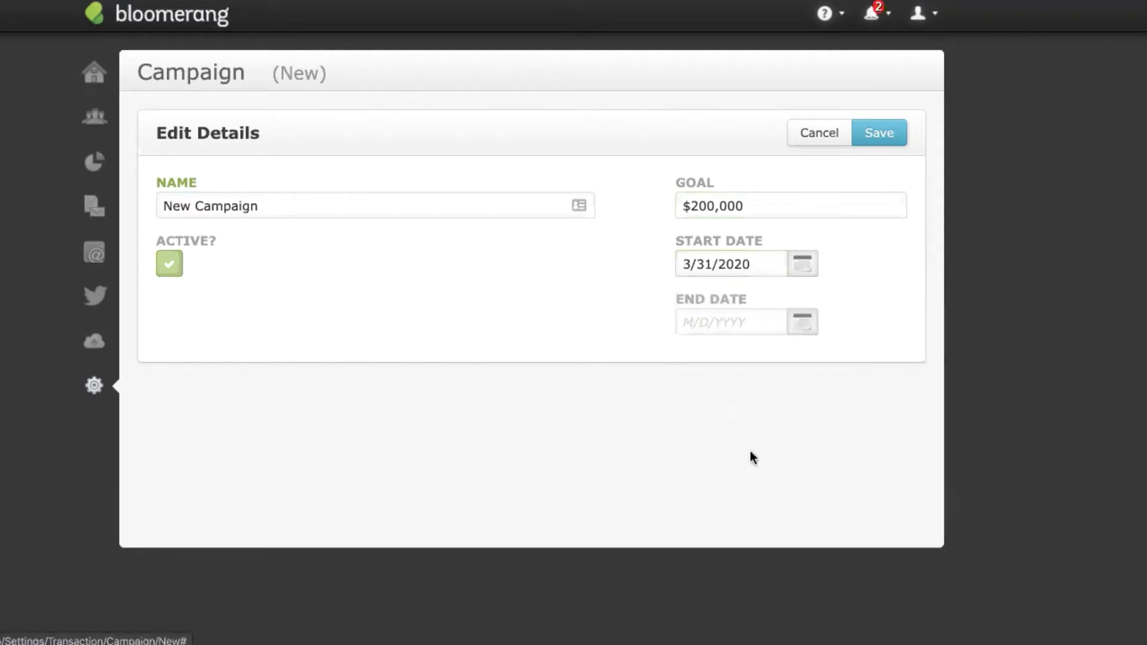
left_click(814, 330)
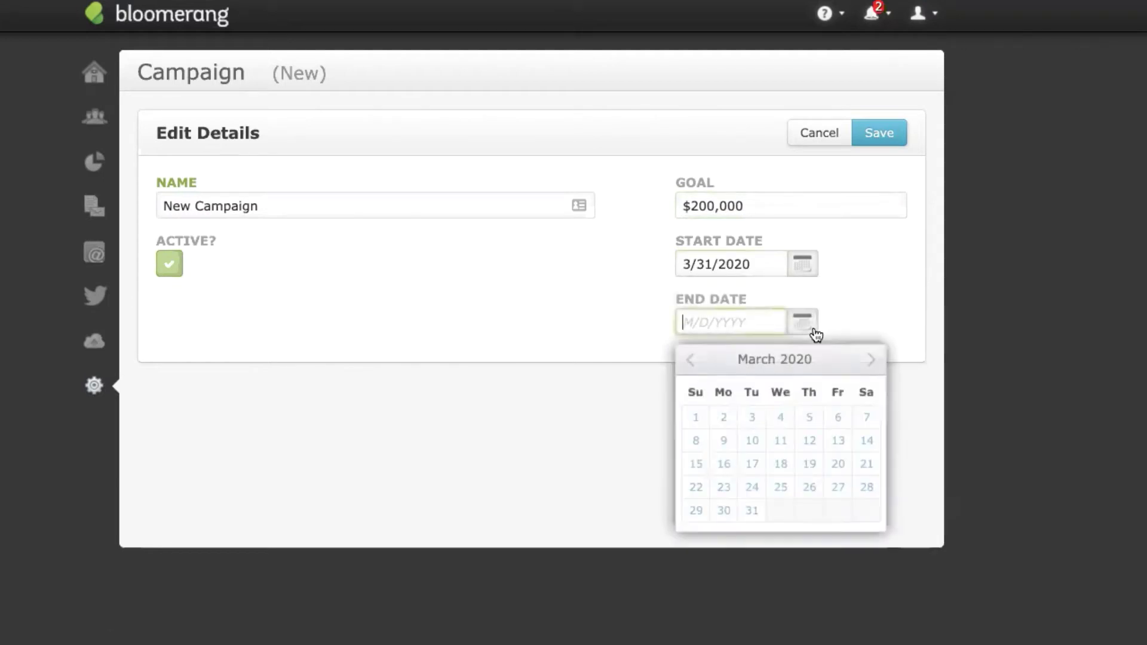
left_click(871, 360)
left_click(819, 516)
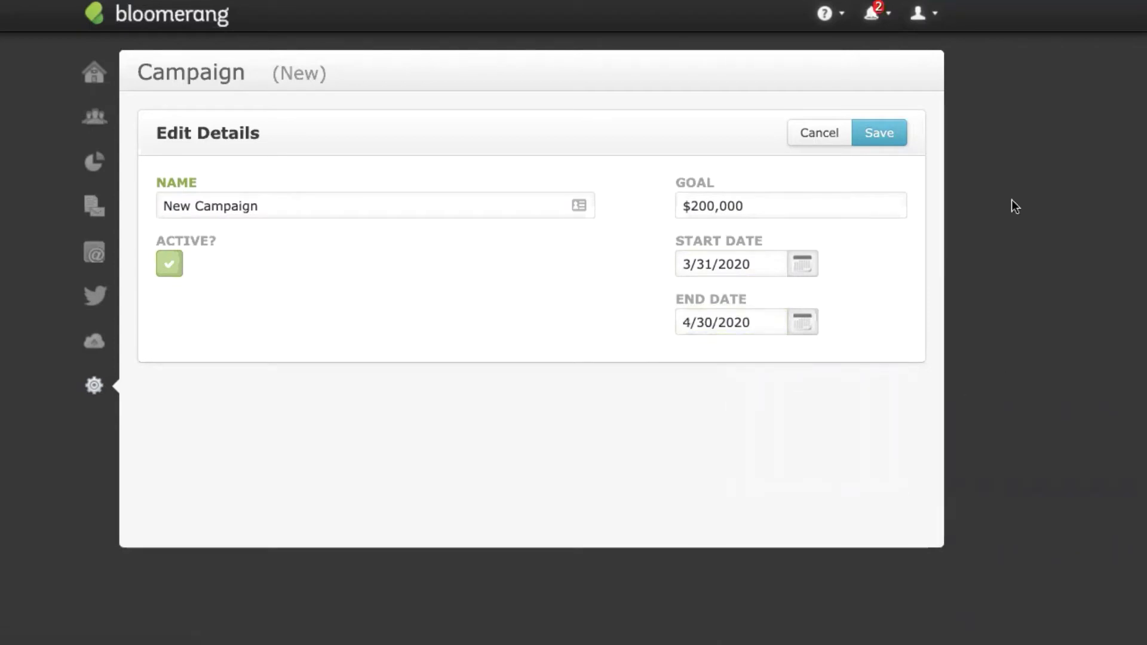
- Extend the new campaign's name to "New Campaign Testing" and save the campaign
left_click(885, 133)
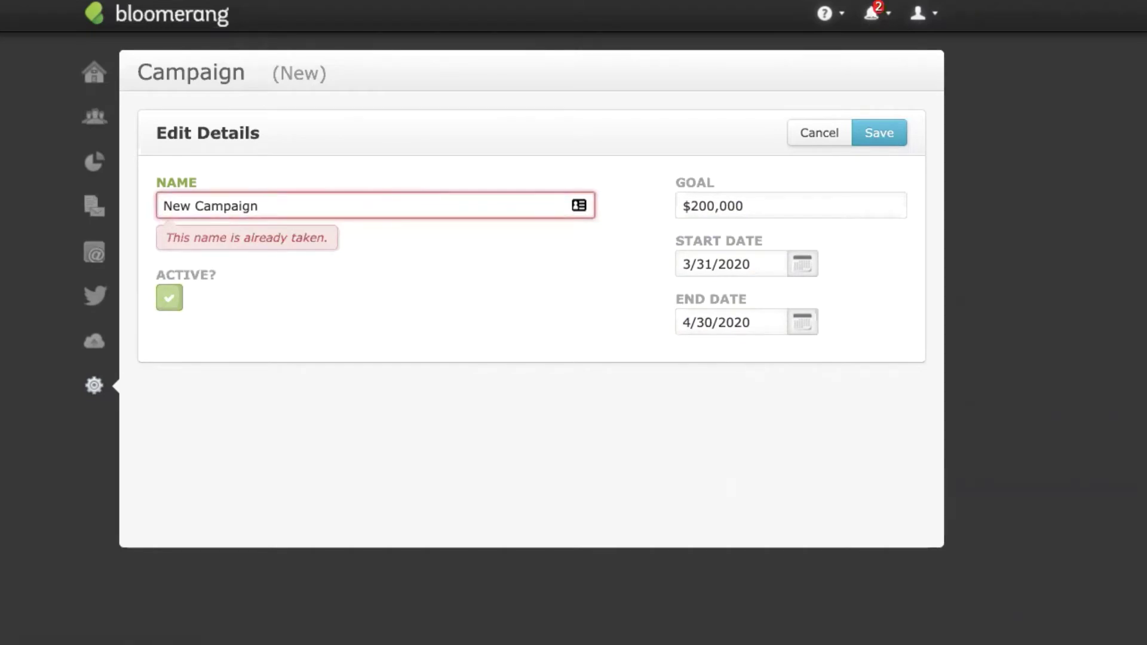
type("Testing")
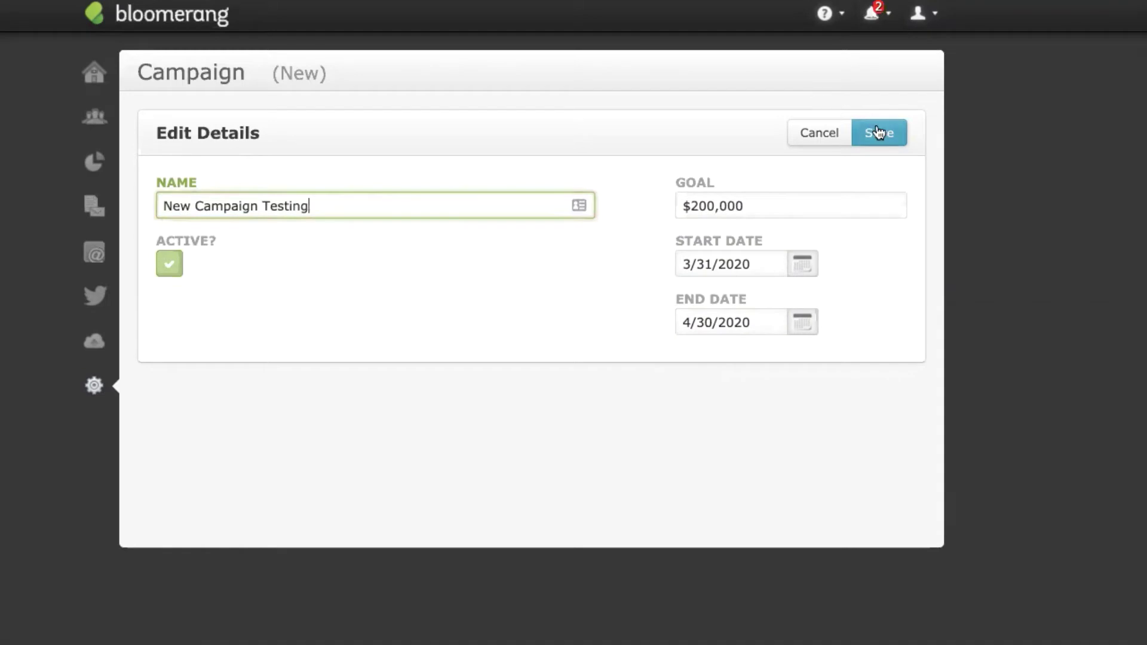
left_click(877, 132)
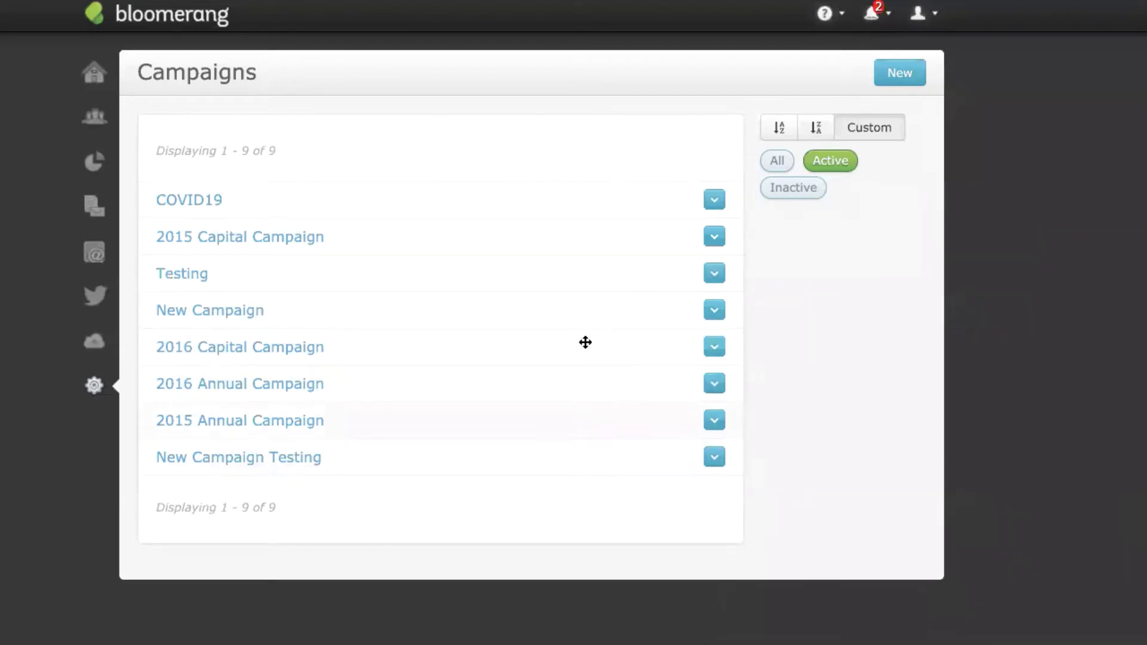
- Reorder the campaign list, placing 2016 Annual Campaign above 2016 Capital Campaign and Testing between those two
left_click_drag(575, 393, 572, 339)
left_click_drag(484, 276, 477, 381)
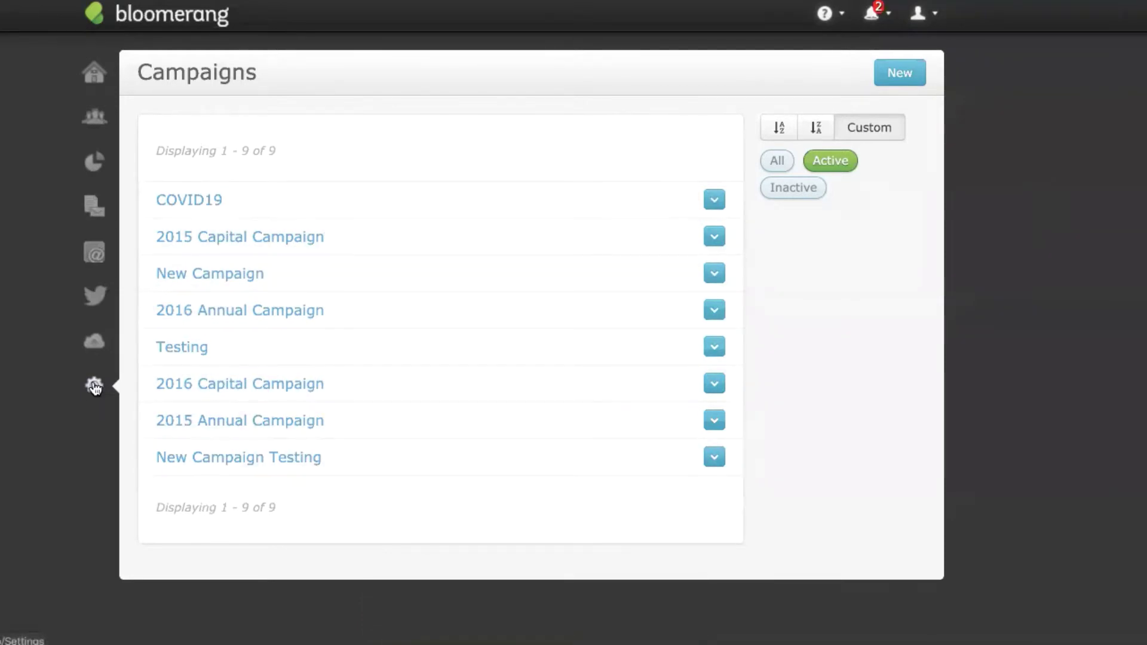
- Go back to the dashboard and check which campaigns can be chosen for the Campaign Progress display
left_click(94, 74)
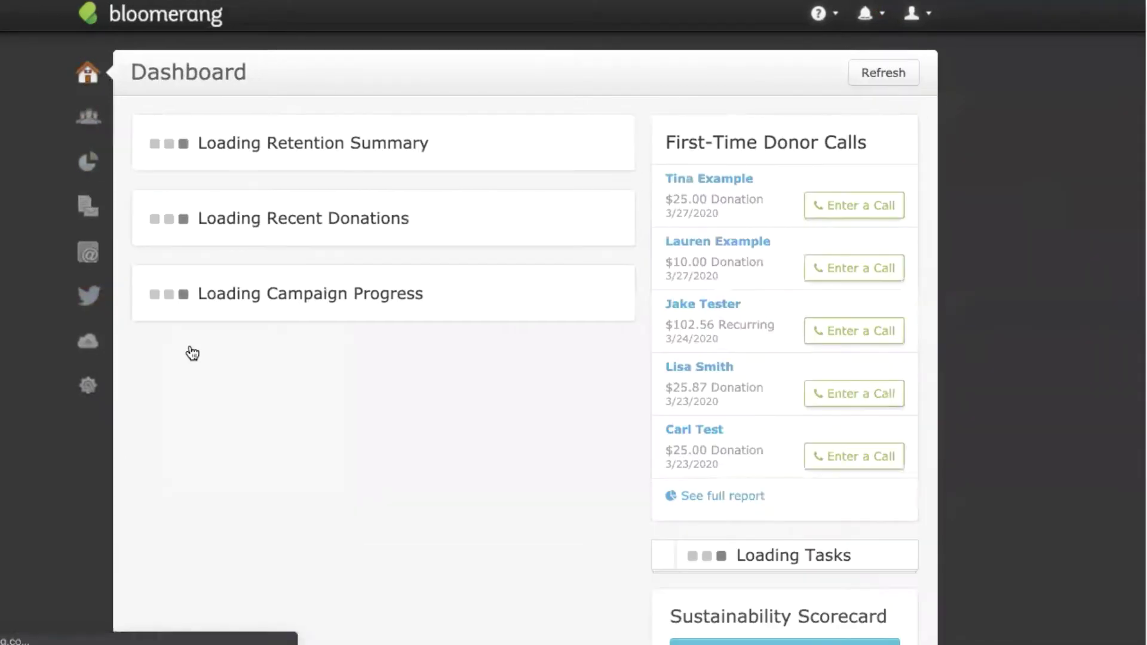
left_click(603, 505)
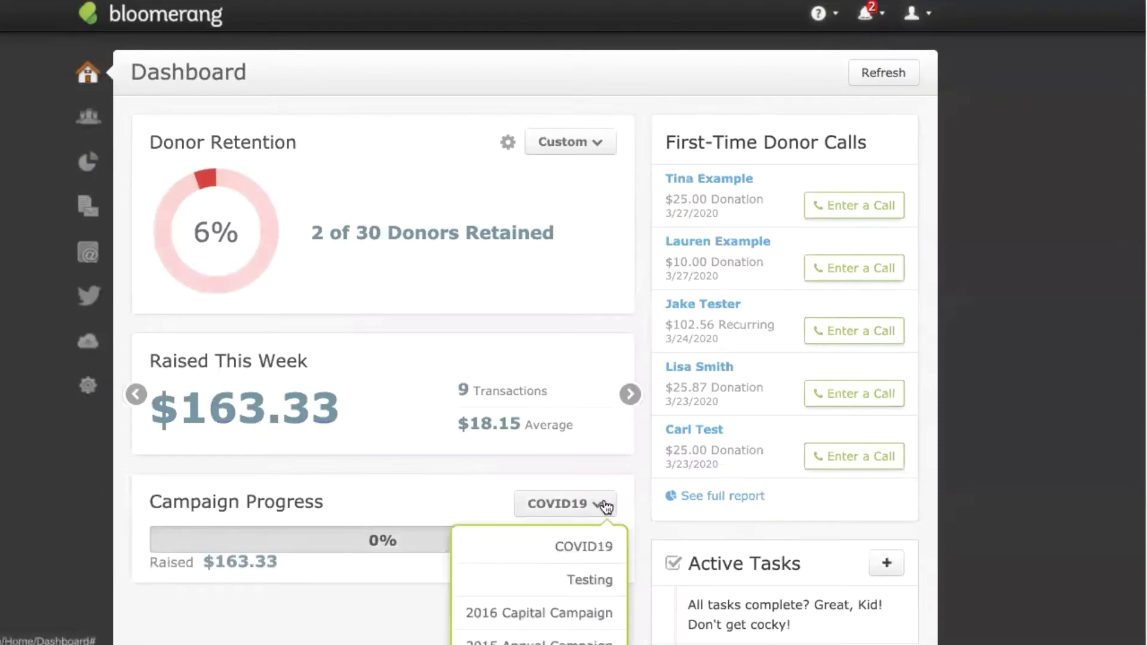
scroll(740, 499, "down", 1)
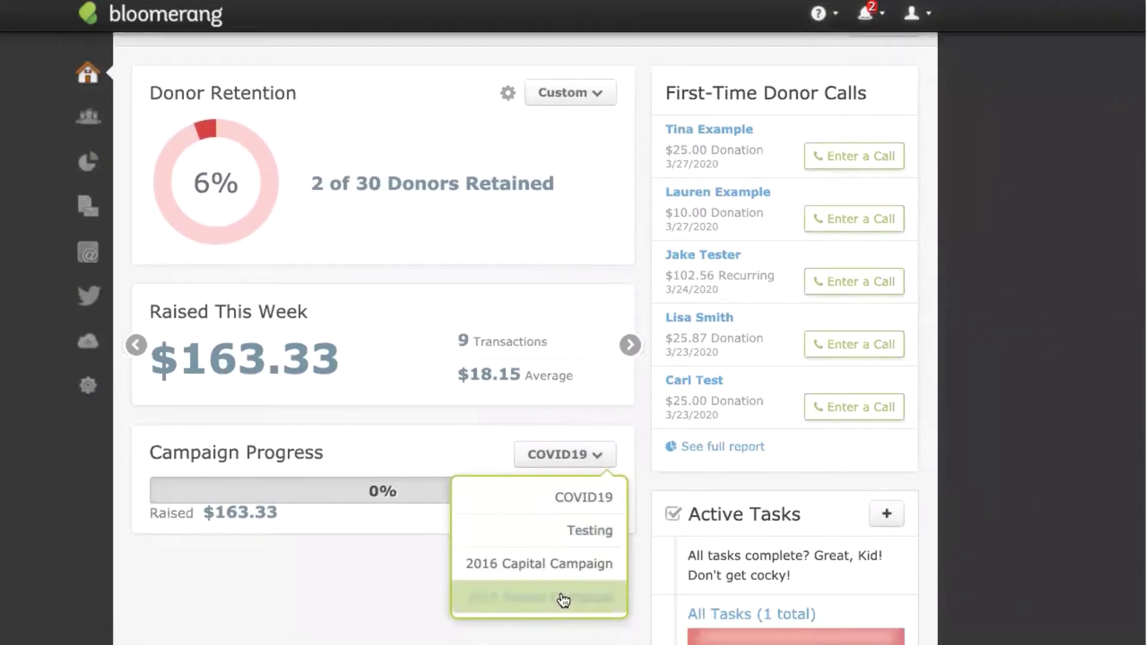
left_click(371, 608)
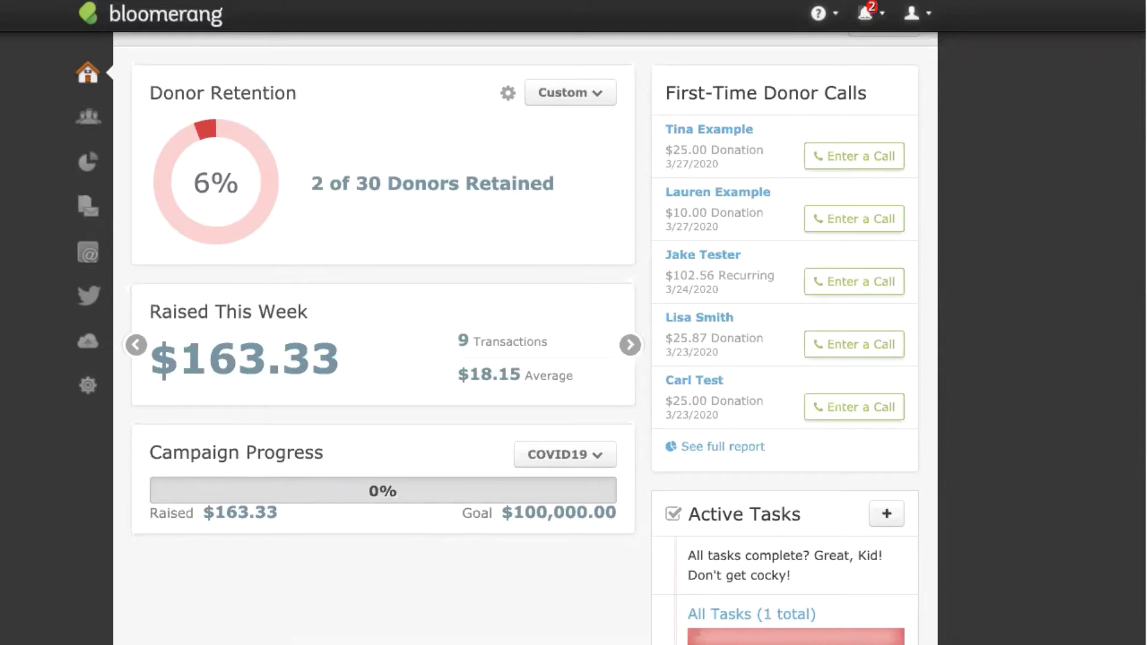
scroll(1006, 328, "up", 1)
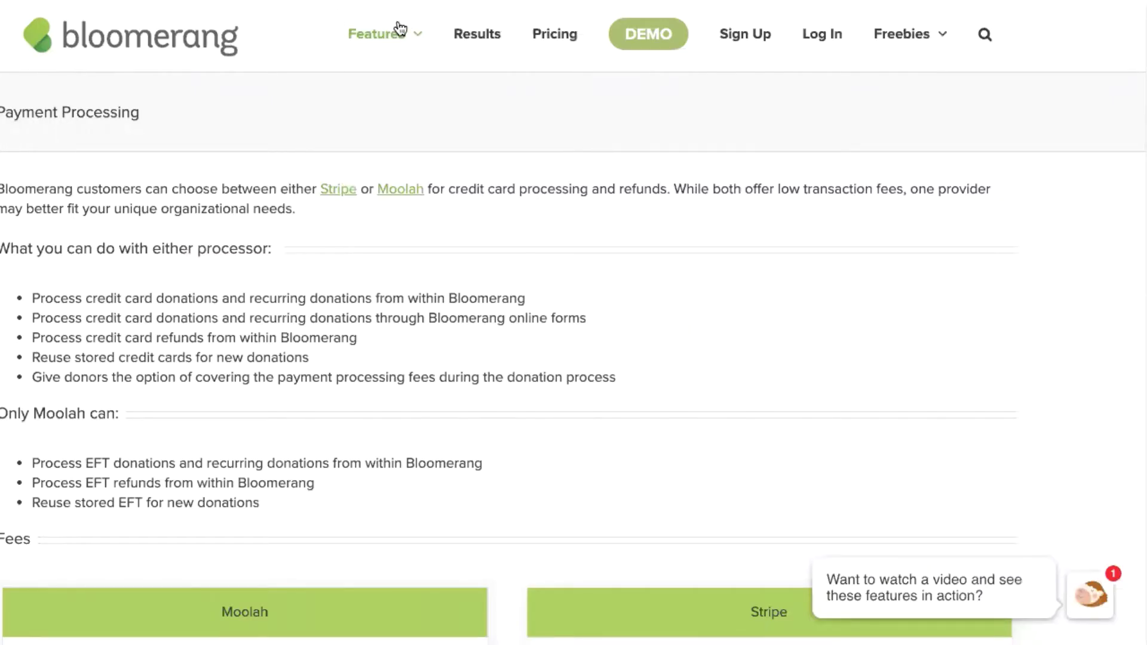
- Switch to the Bloomerang website's Payment Processing page and compare the features and fees of Moolah and Stripe
mouse_move(384, 45)
scroll(919, 288, "down", 3)
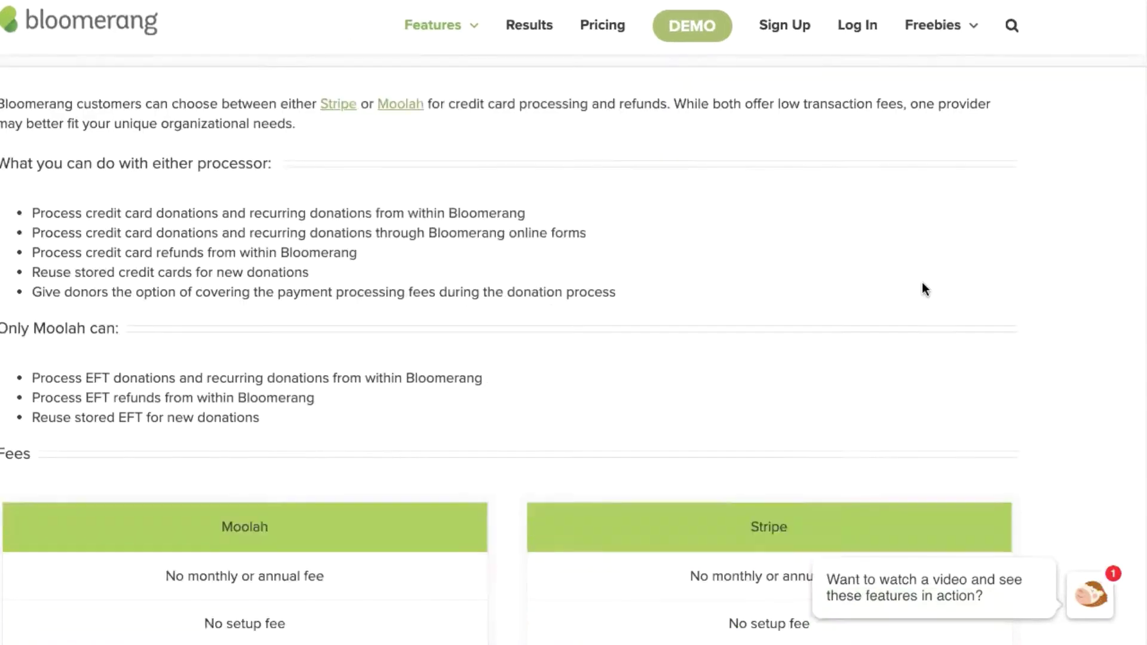
scroll(1035, 283, "down", 2)
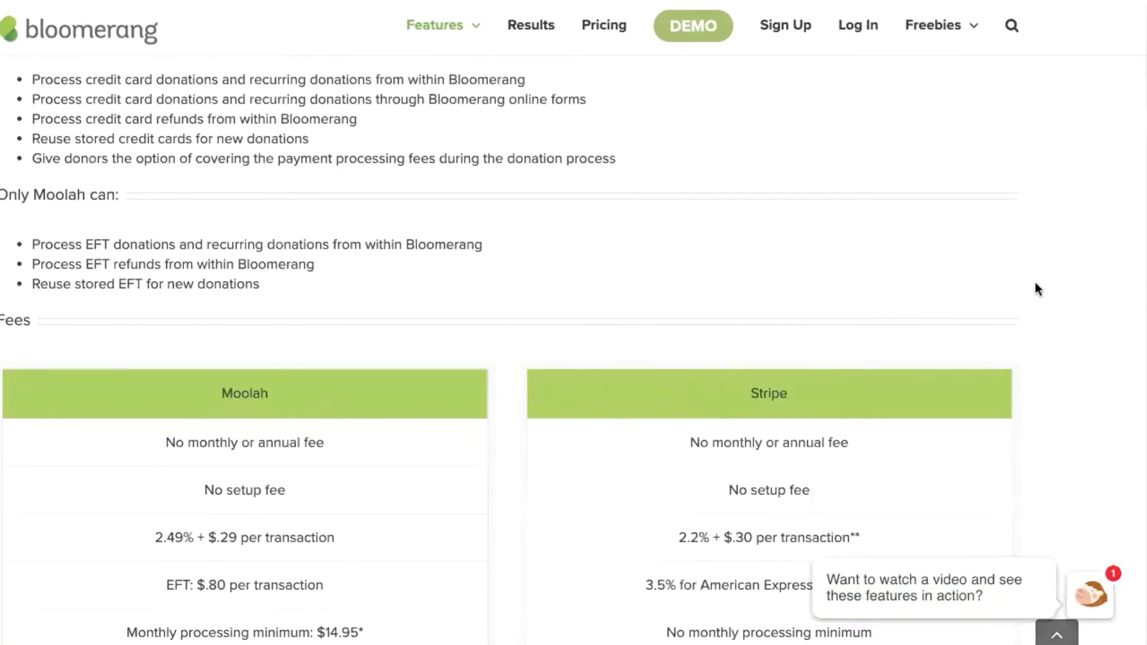
left_click_drag(1144, 273, 1121, 191)
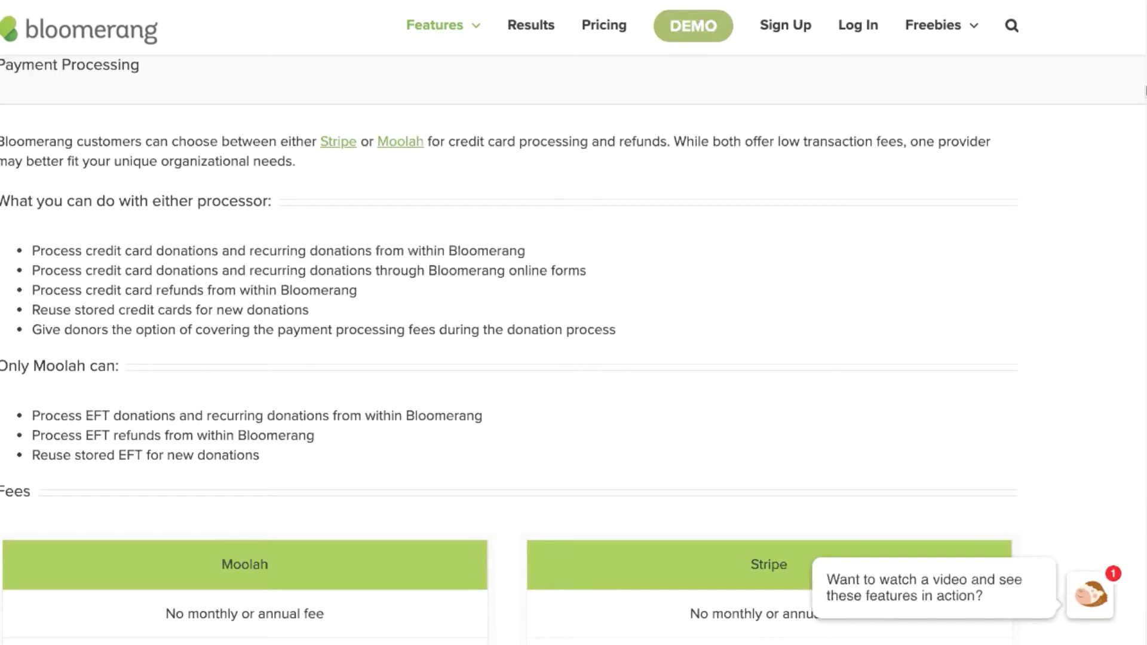
scroll(1143, 90, "down", 7)
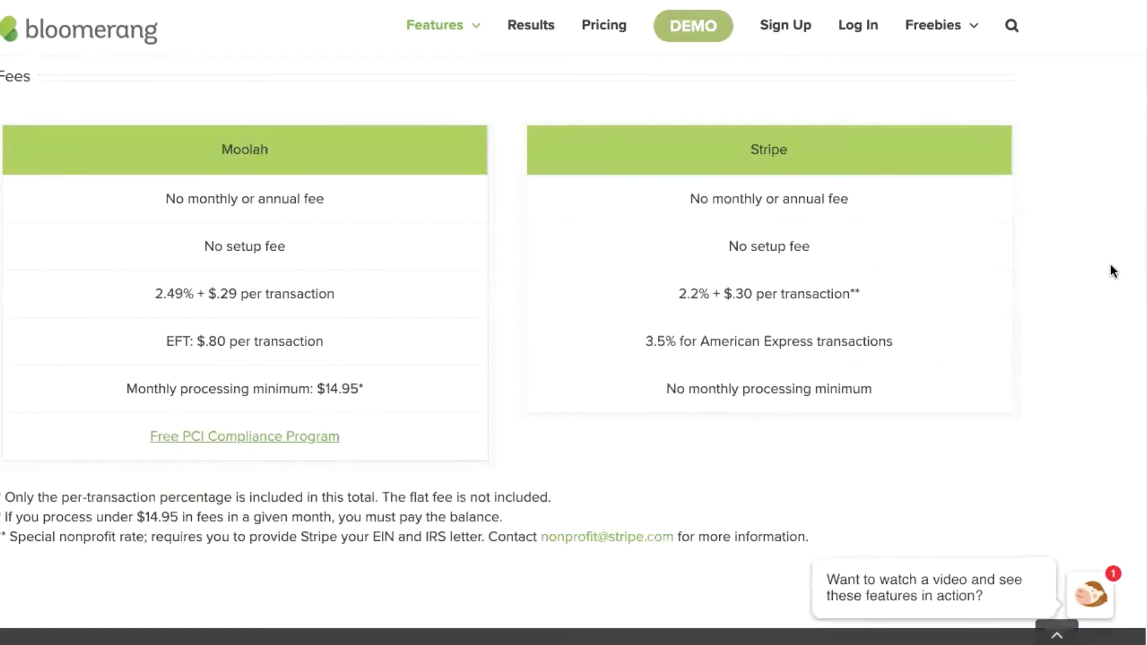
scroll(1110, 273, "down", 1)
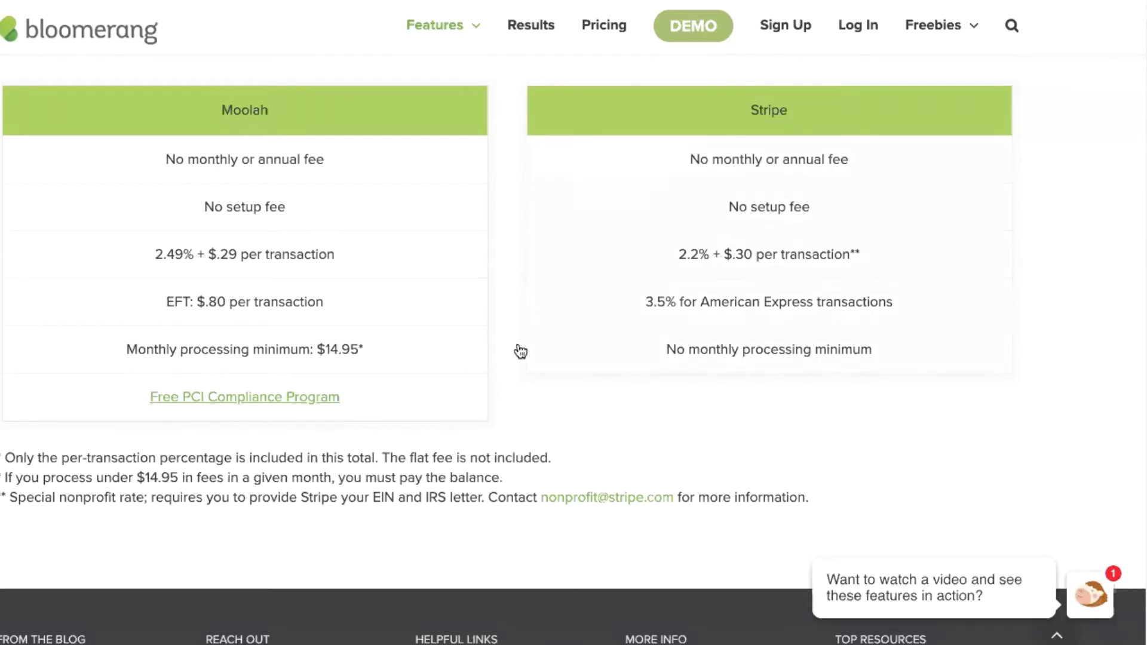
scroll(518, 351, "up", 6)
scroll(520, 352, "up", 2)
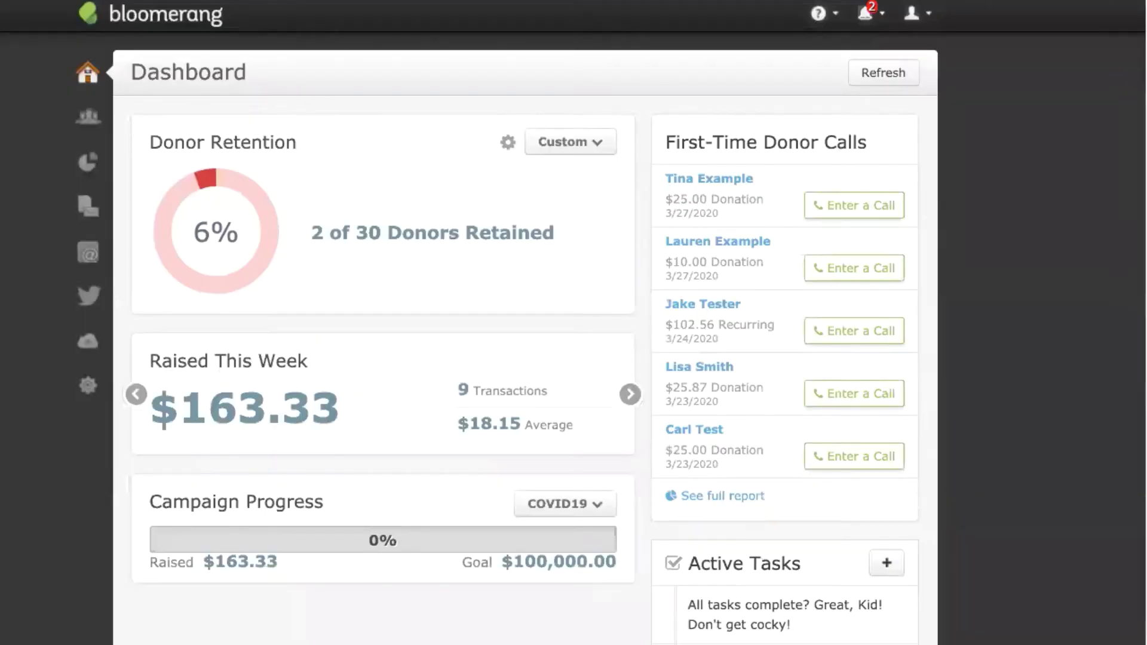
- Return to the Bloomerang dashboard and open the Transaction Processors list from the full transaction settings
mouse_move(86, 389)
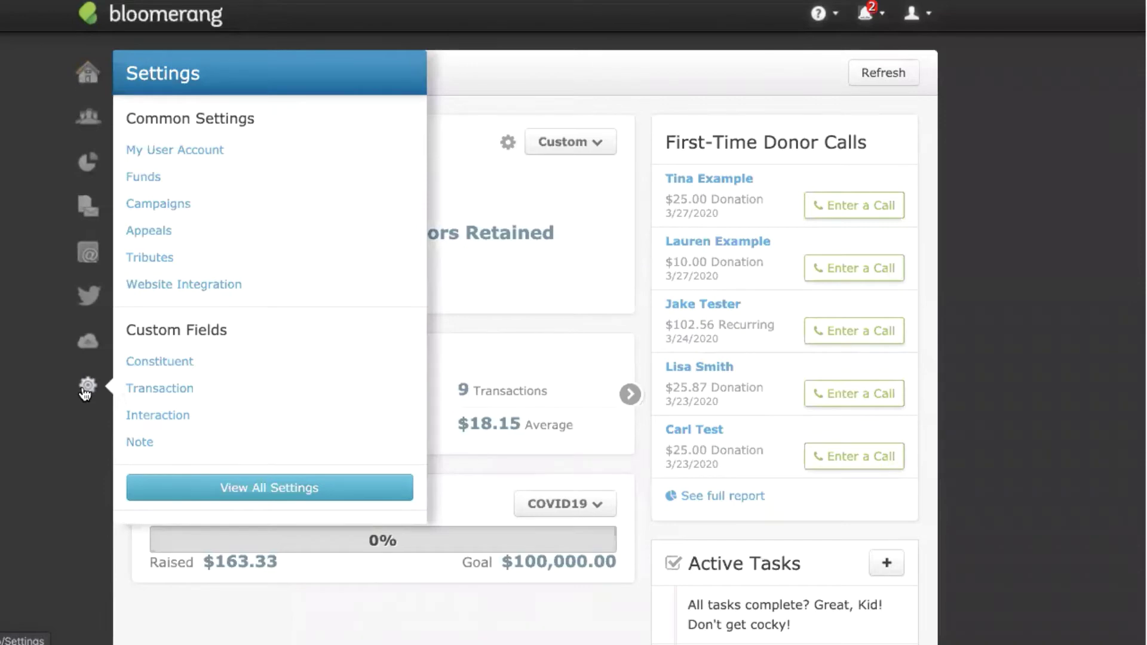
left_click(379, 488)
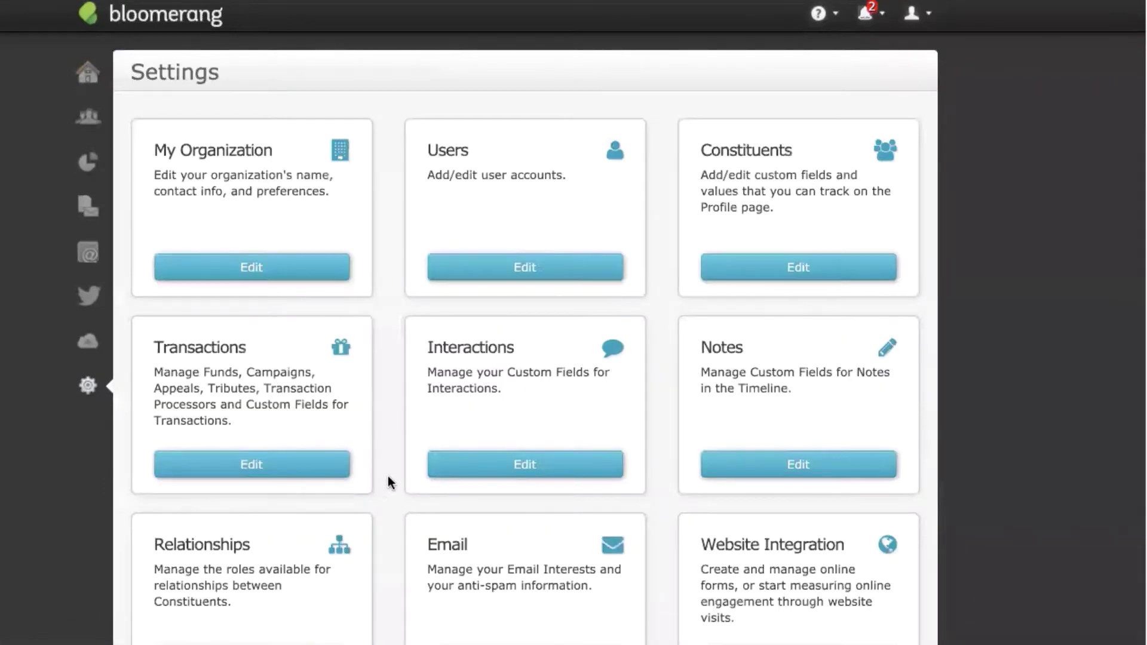
left_click(329, 475)
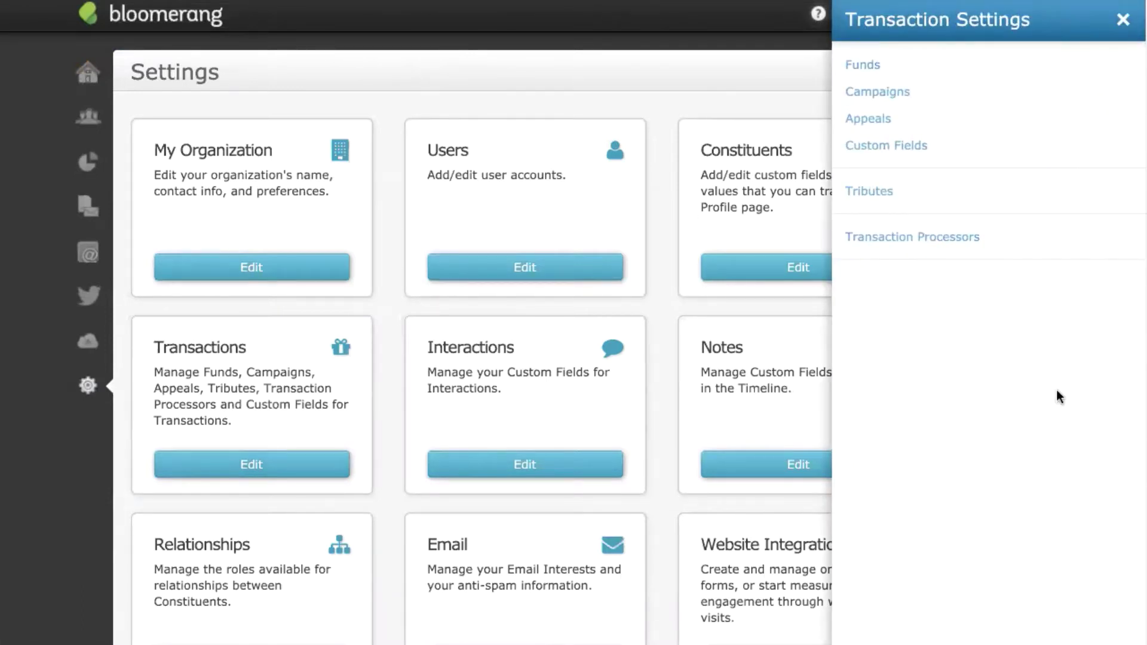
left_click(976, 249)
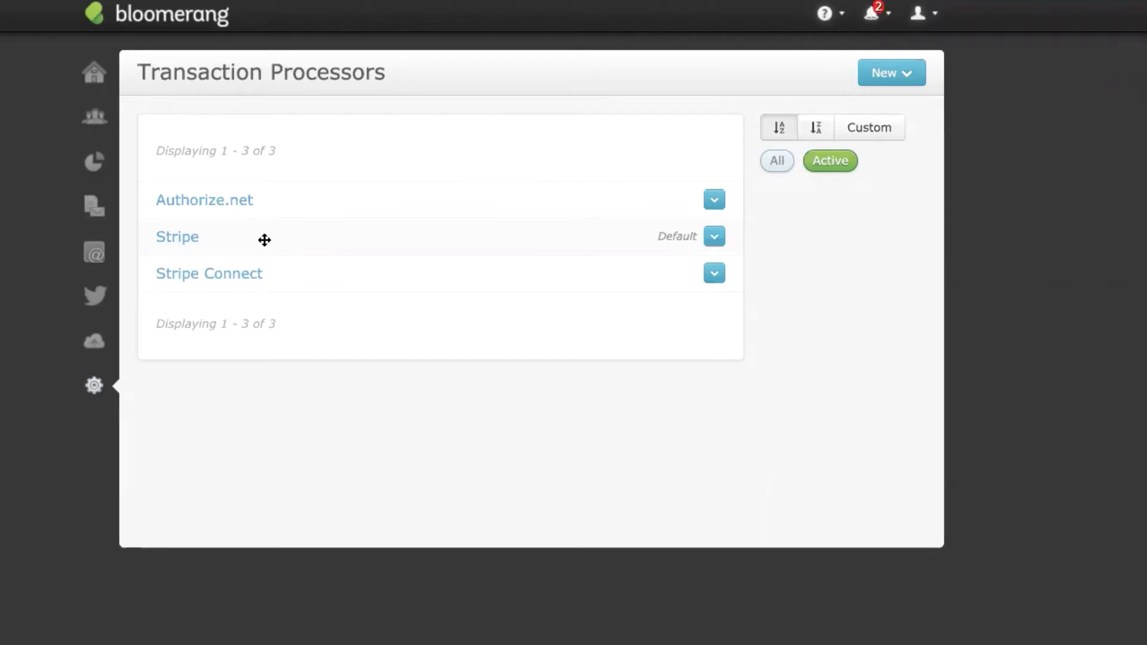
- Review the Stripe Connect processor's account connection and default setting, and leave without saving
left_click(242, 276)
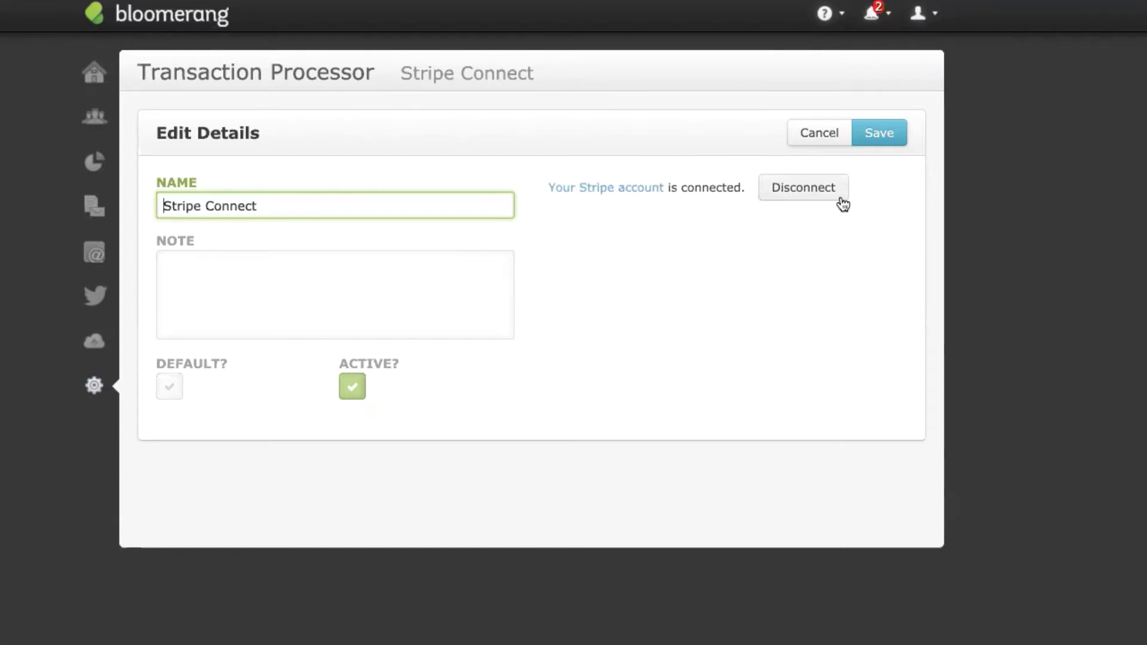
left_click(174, 388)
left_click(798, 136)
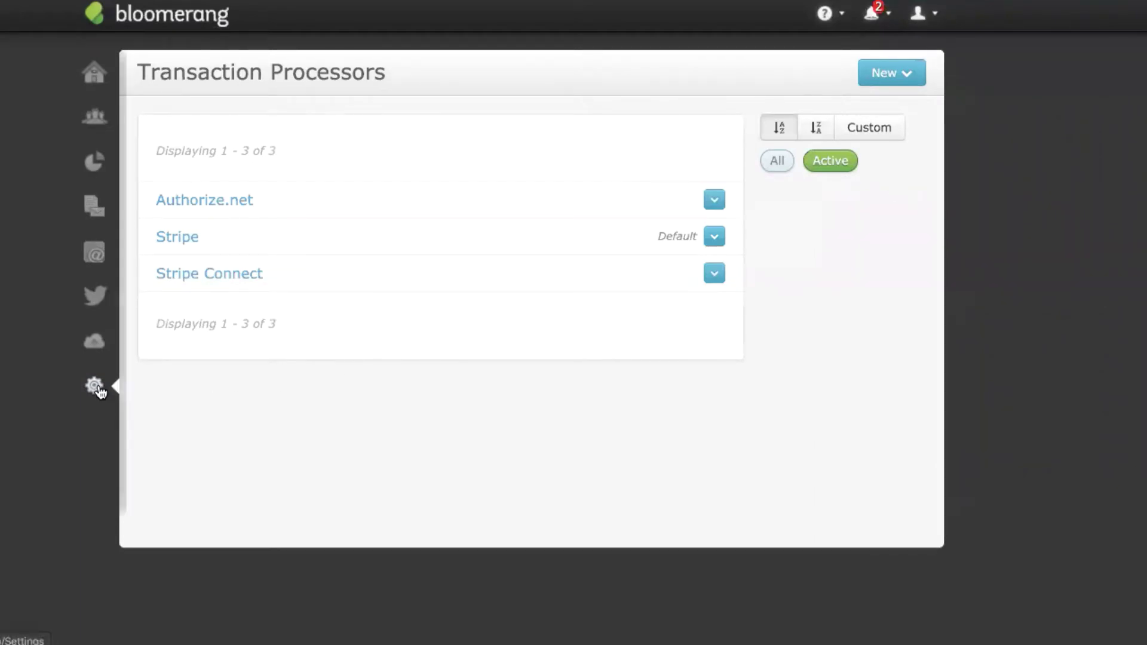
- View the account choices for a new Stripe processor, close them, and reopen the Stripe Connect processor's details
mouse_move(100, 391)
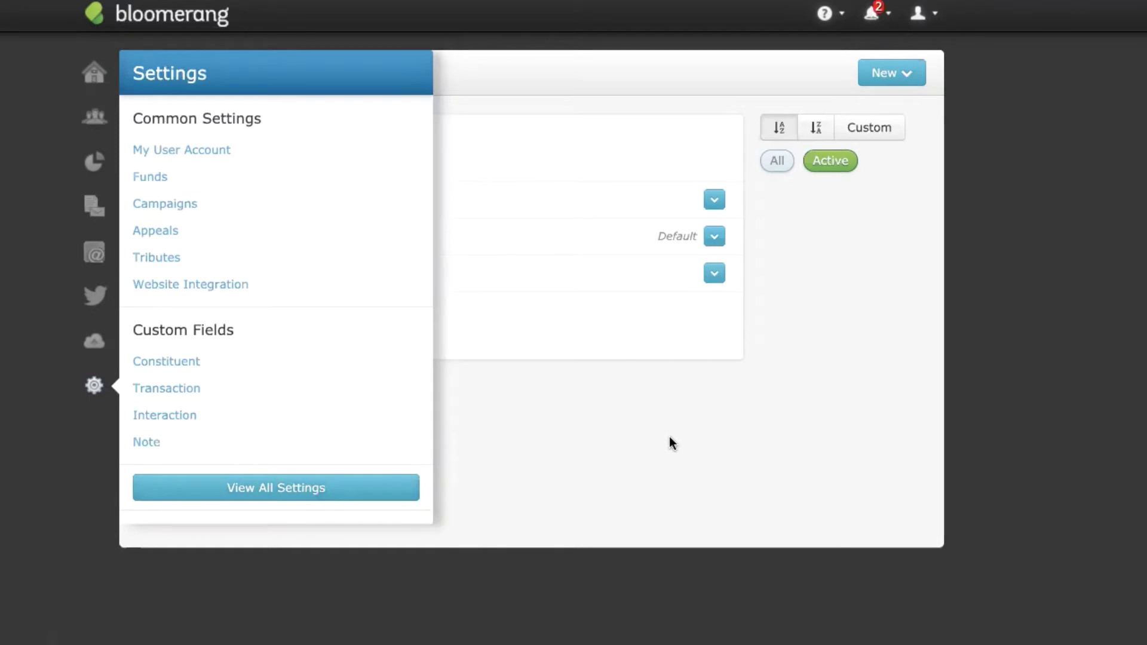
left_click(922, 81)
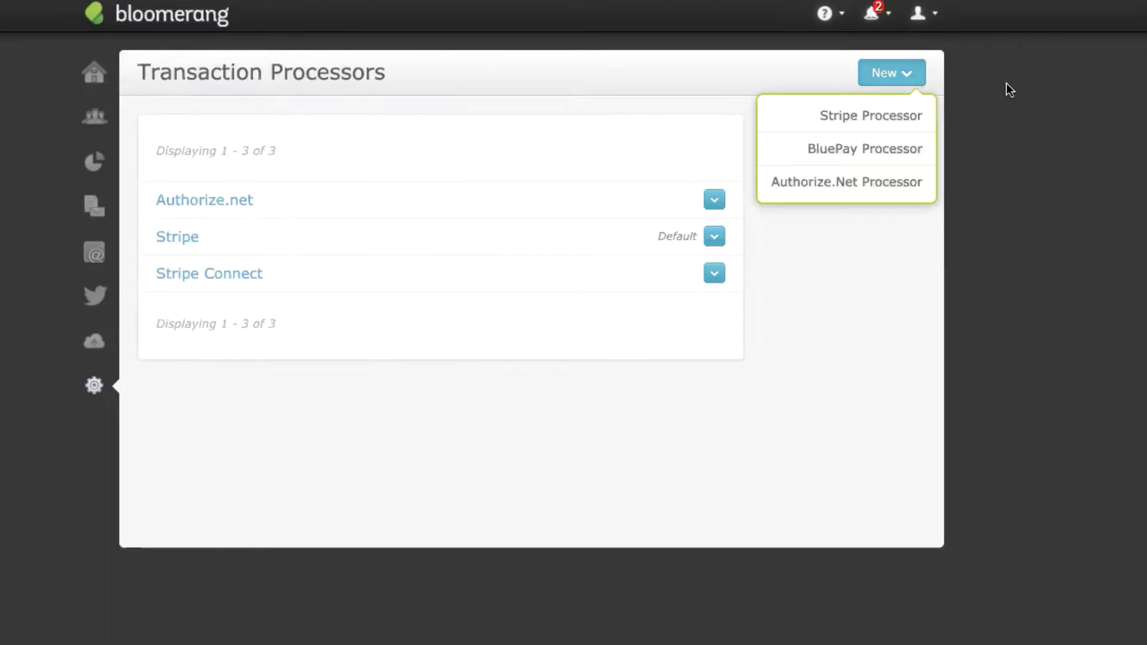
left_click(919, 109)
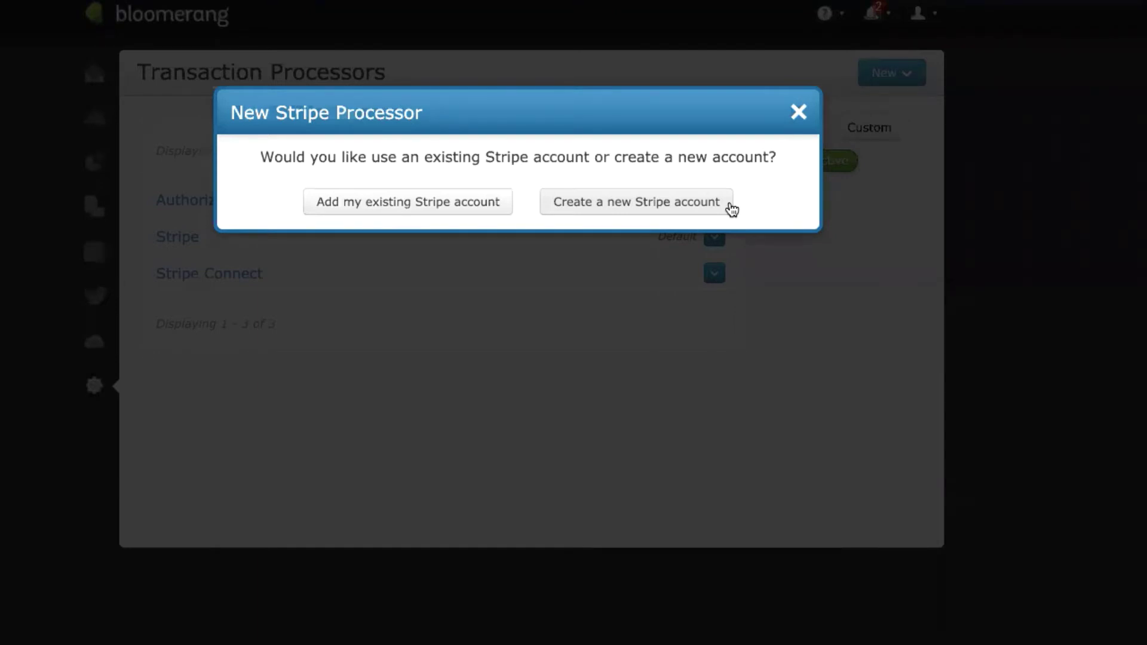
left_click(798, 112)
left_click(239, 280)
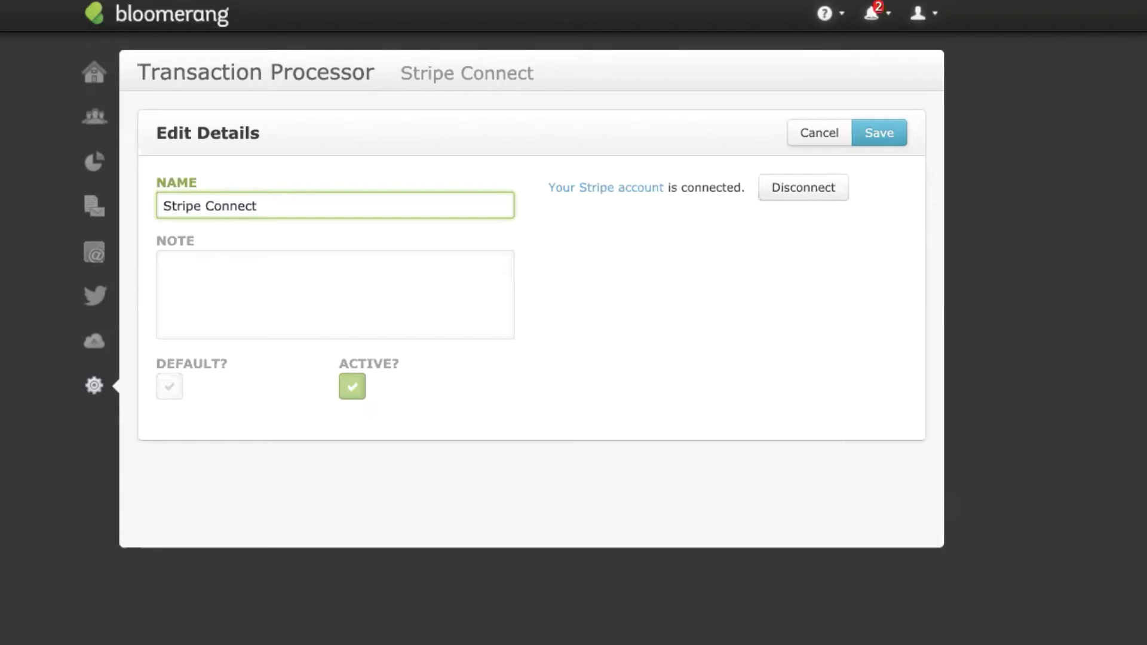
left_click(394, 505)
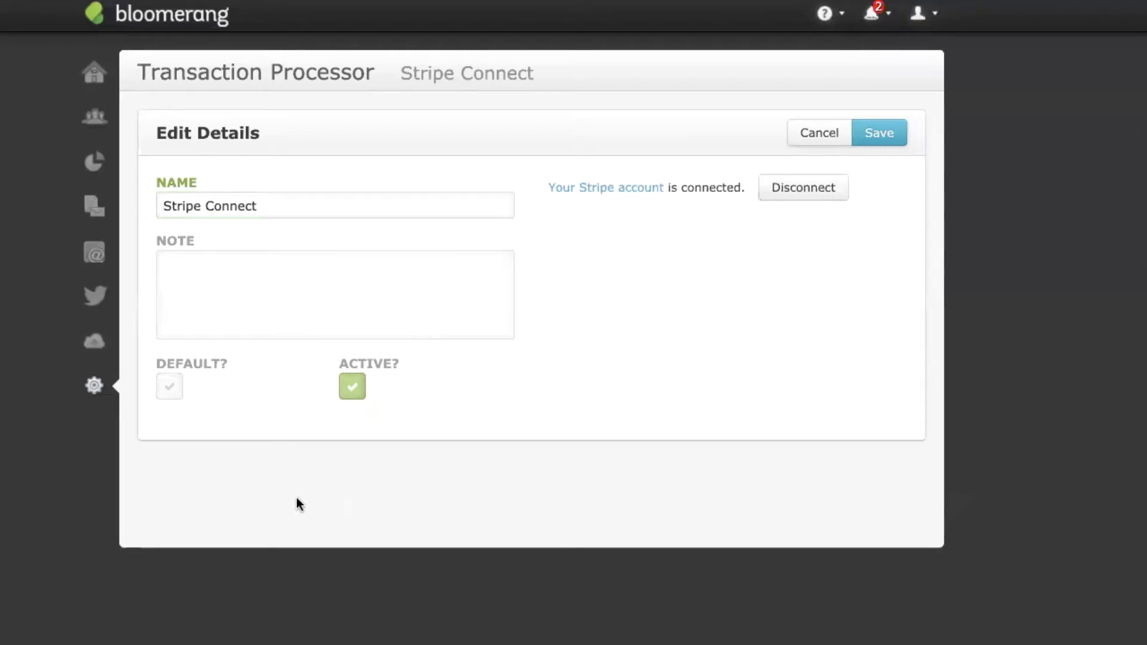
- Open Form Settings from the Website Integration page
mouse_move(93, 393)
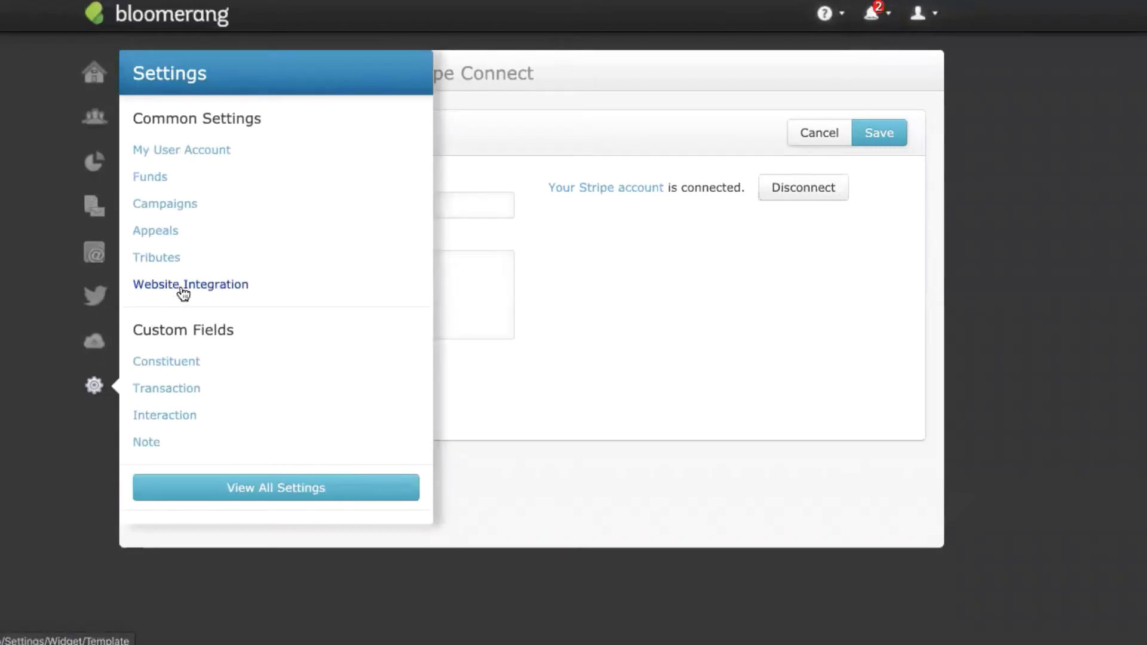
left_click(184, 292)
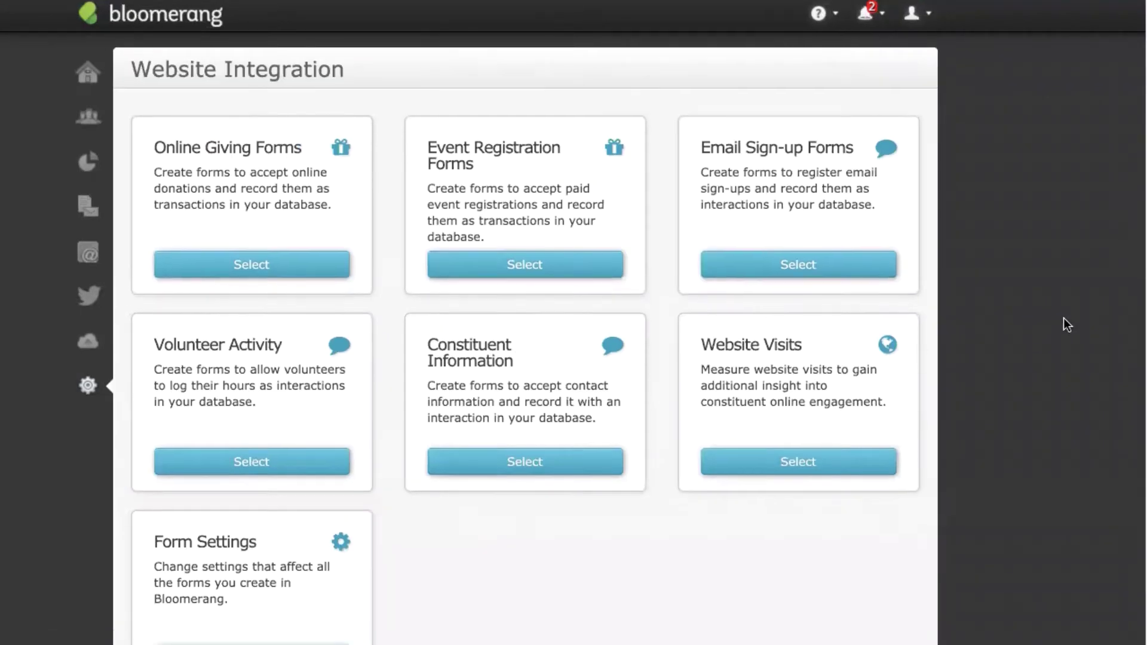
scroll(1063, 319, "down", 1)
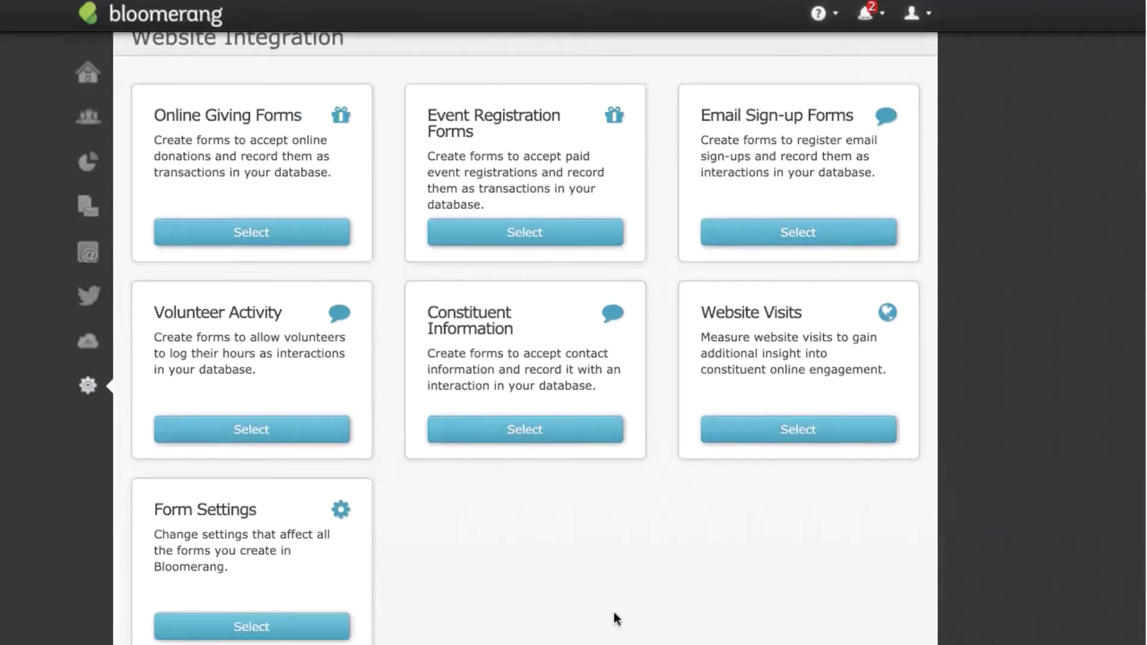
scroll(614, 615, "down", 1)
left_click(317, 603)
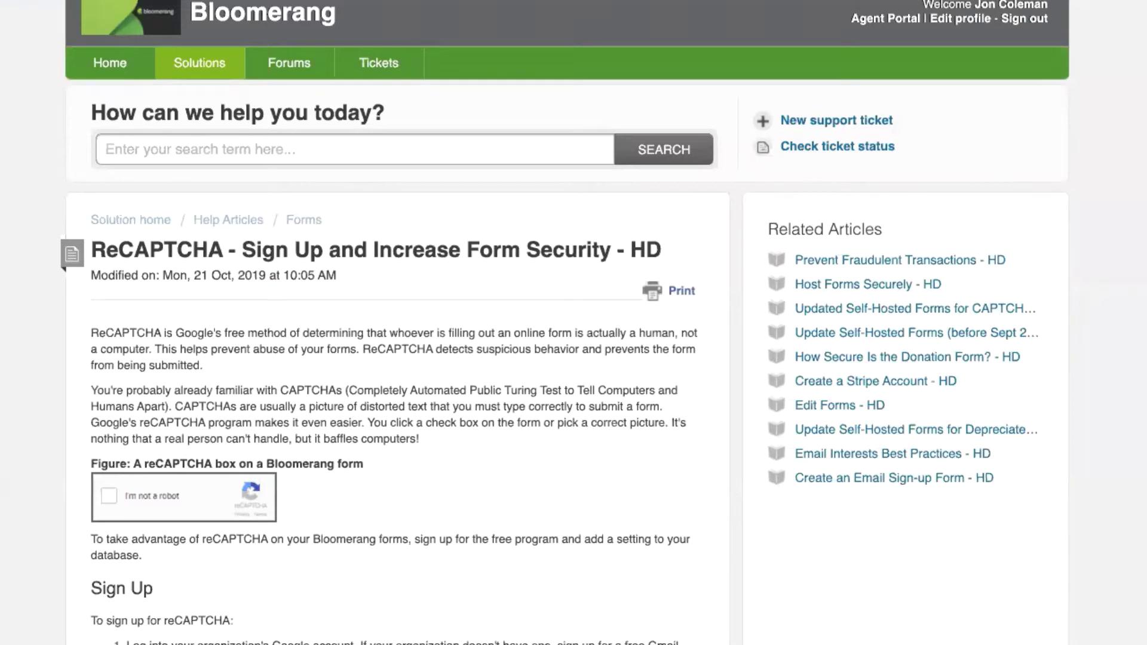
- Switch to the ReCAPTCHA help article and examine its sign-up instructions, including the example registration form
scroll(400, 335, "down", 5)
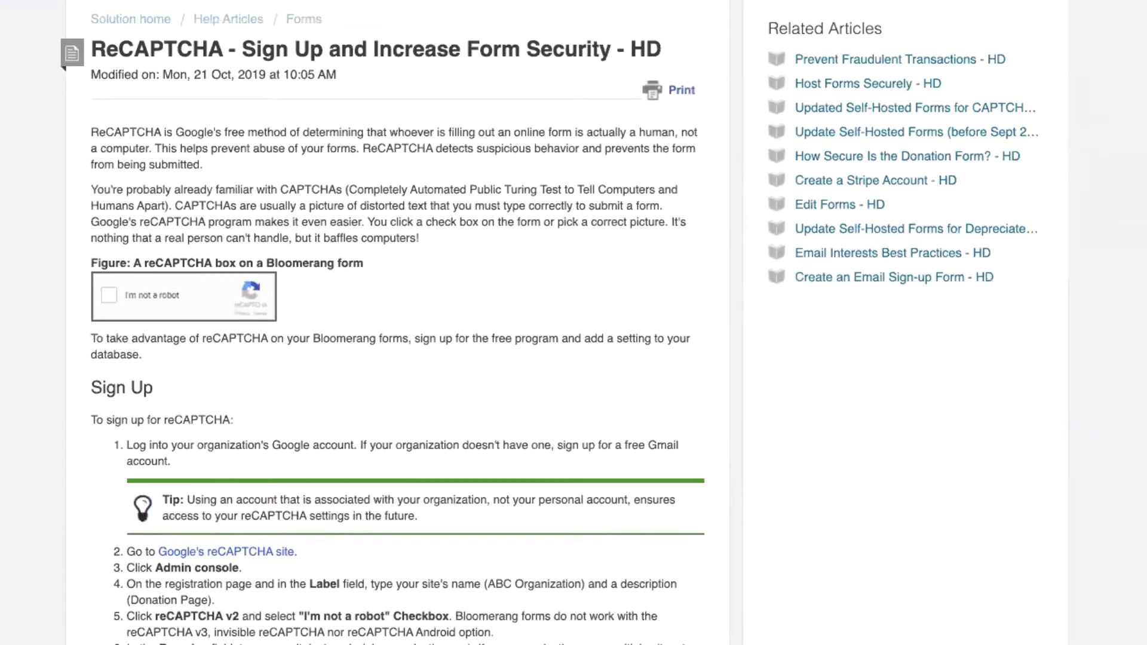
scroll(400, 323, "down", 4)
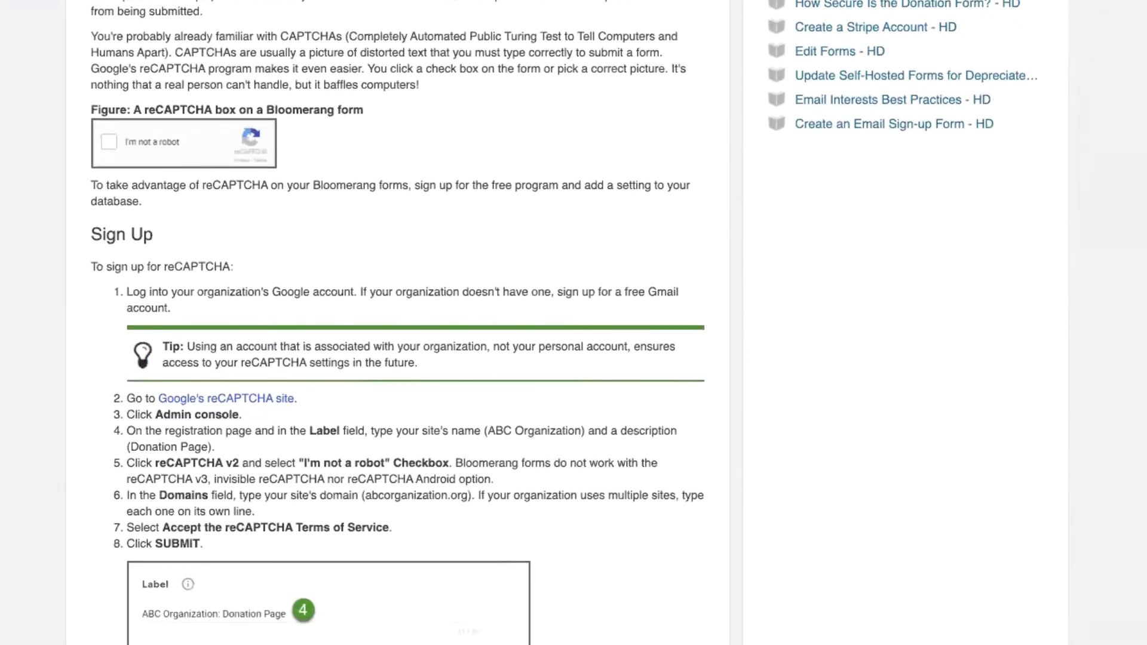
scroll(399, 322, "down", 4)
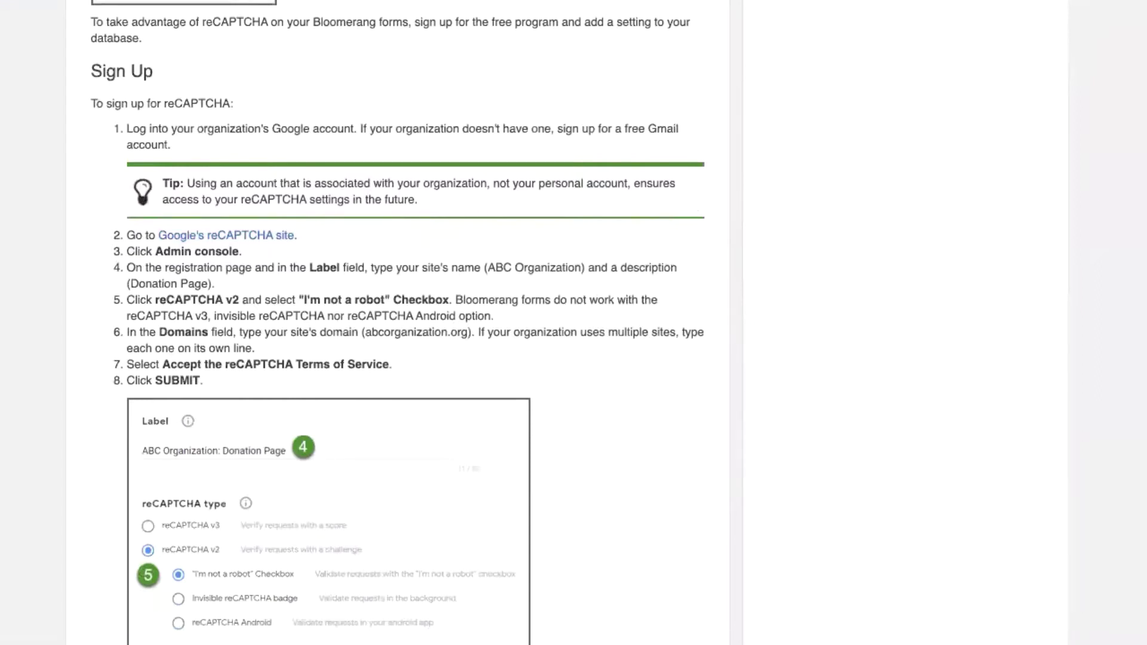
scroll(400, 323, "down", 1)
scroll(399, 322, "up", 1)
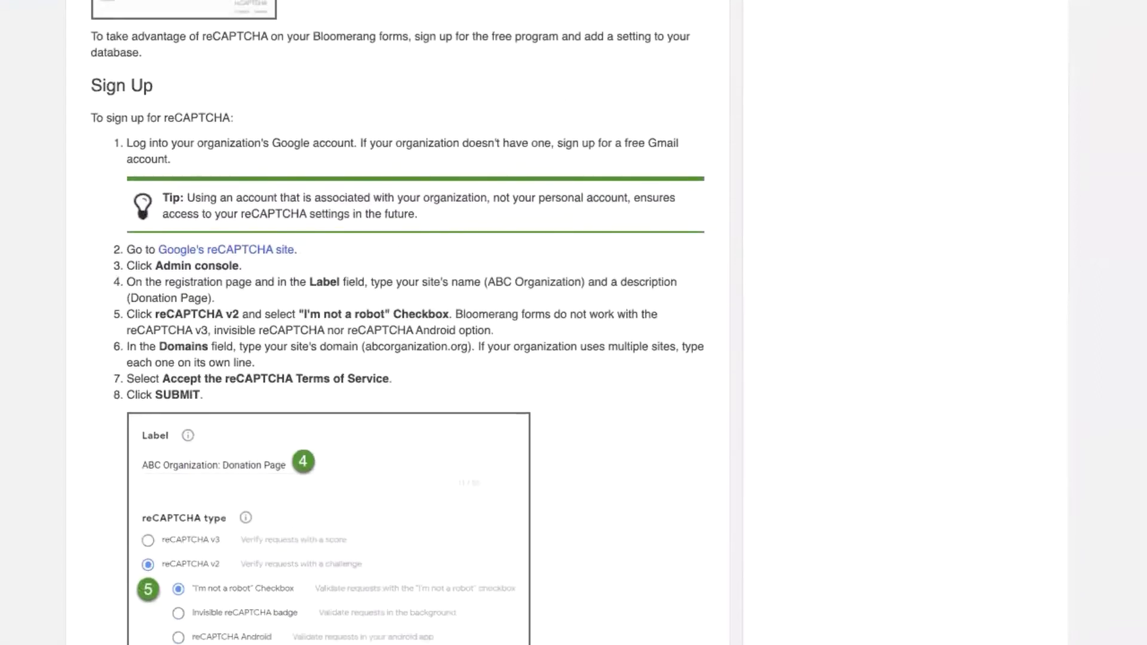
scroll(400, 323, "down", 1)
scroll(400, 323, "down", 10)
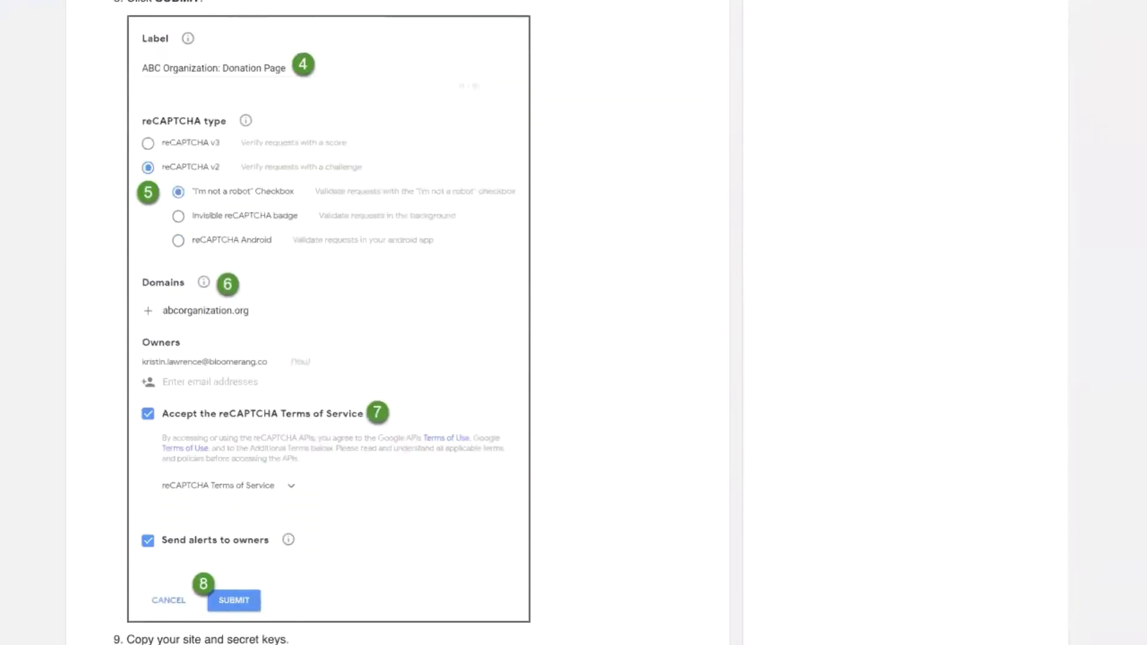
scroll(400, 323, "up", 12)
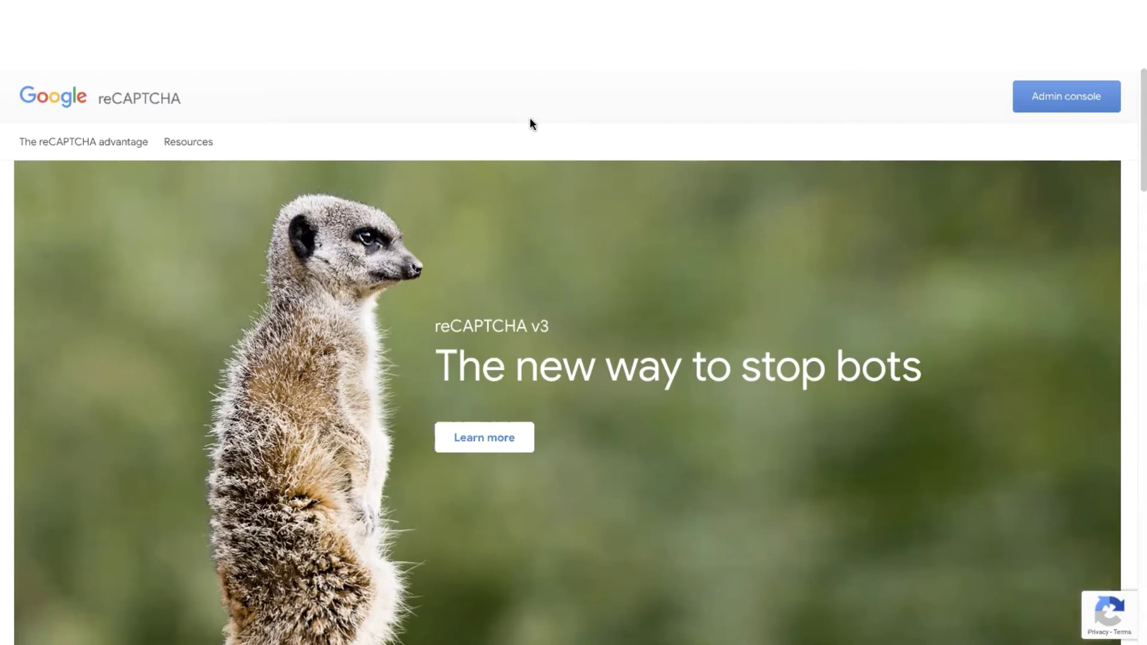
- Open the admin console on Google's reCAPTCHA site and view the settings of the Bloomerang entry
left_click(1080, 107)
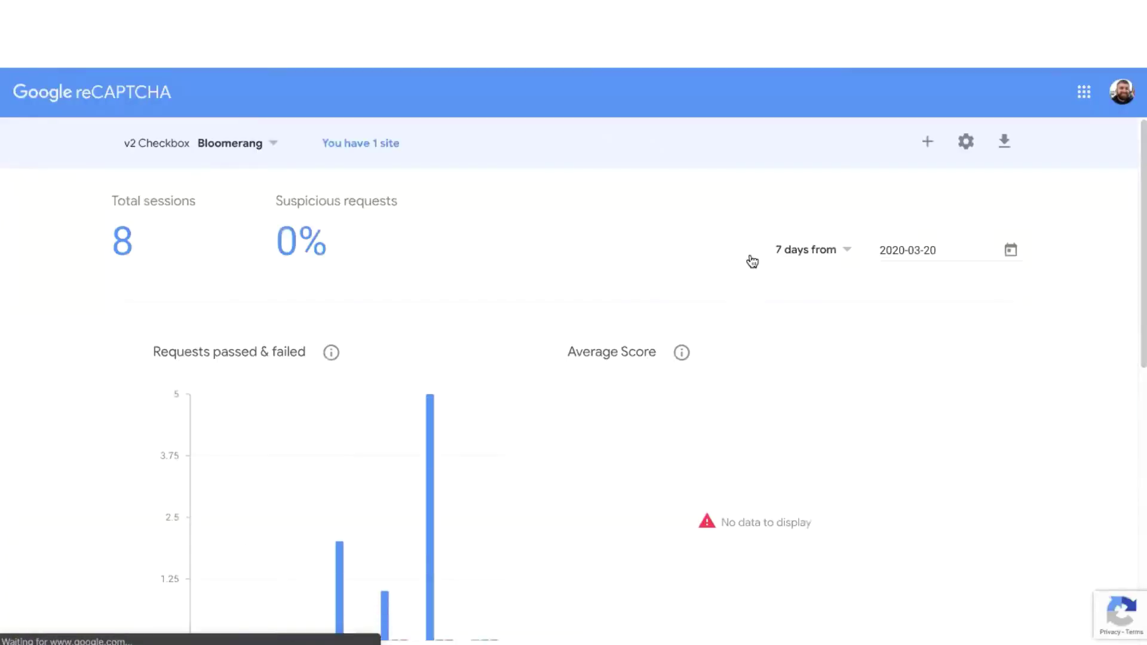
left_click(963, 146)
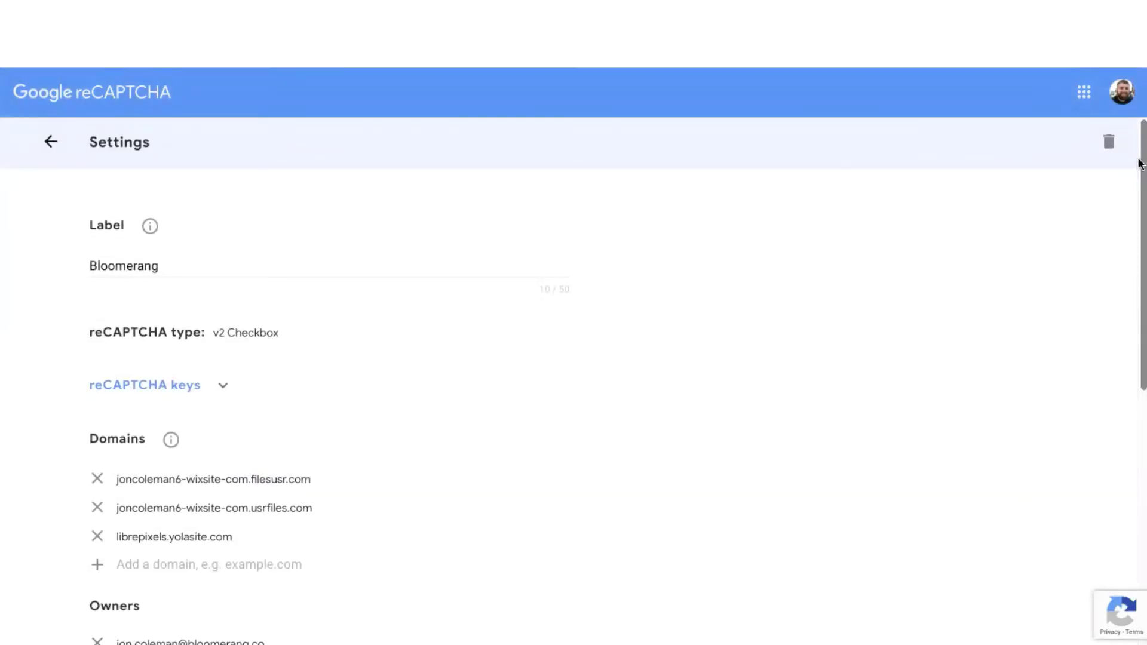
left_click_drag(1139, 164, 1139, 198)
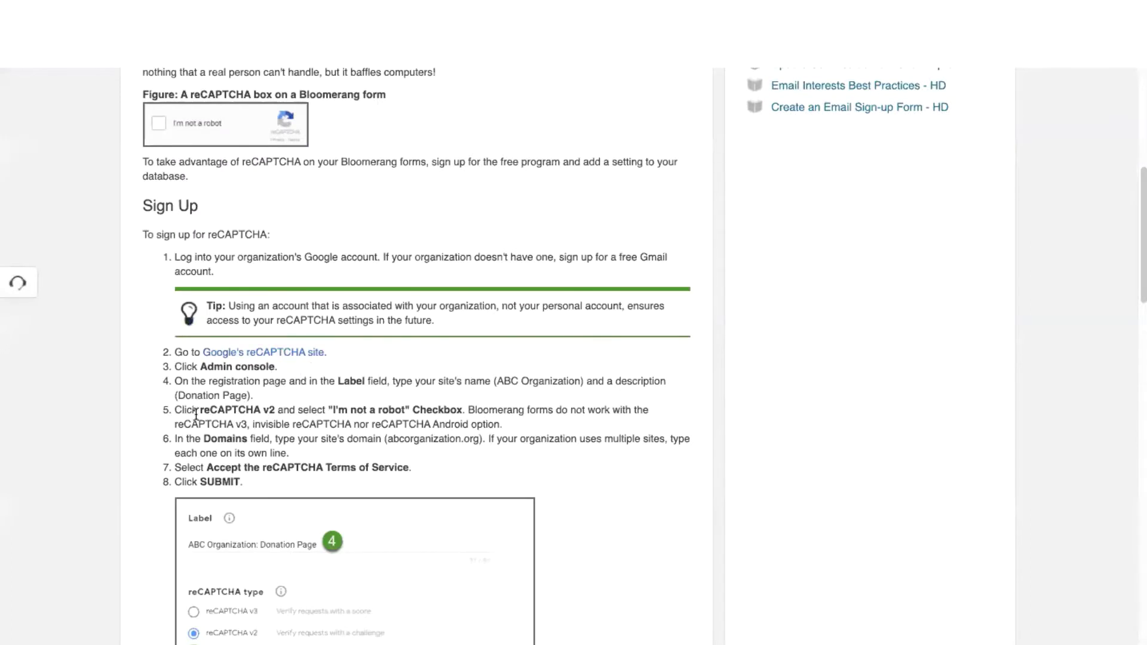
- Check the help article's reCAPTCHA v2 instruction and compare it with the type, domains and security preference in the Google reCAPTCHA settings
left_click_drag(200, 410, 290, 409)
left_click(326, 406)
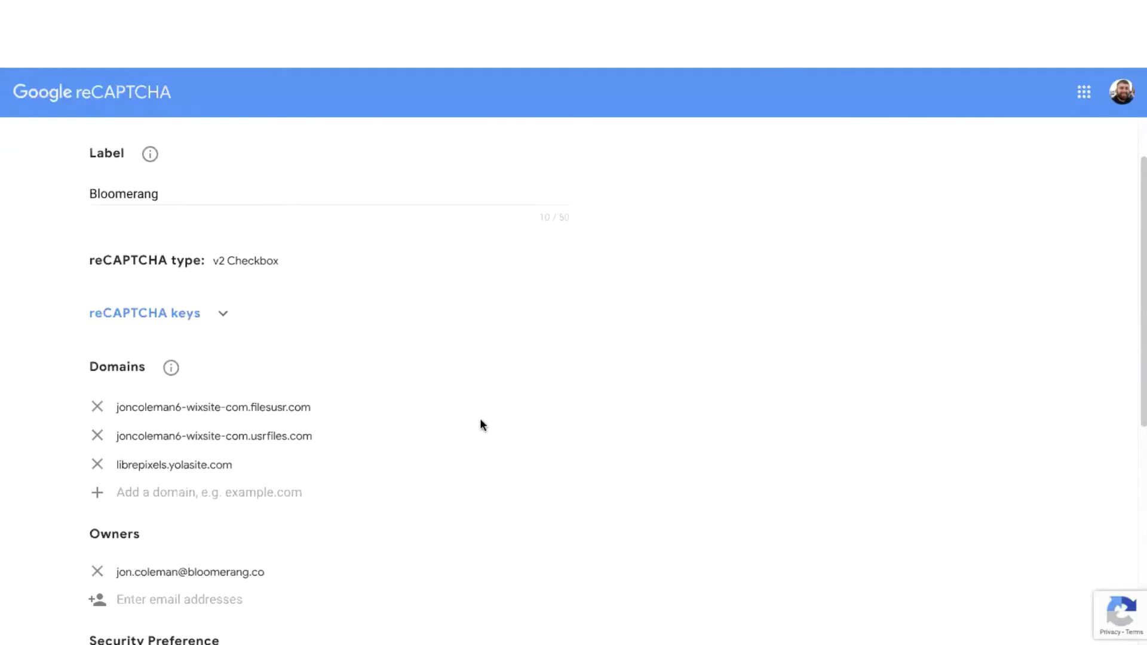
scroll(528, 310, "down", 1)
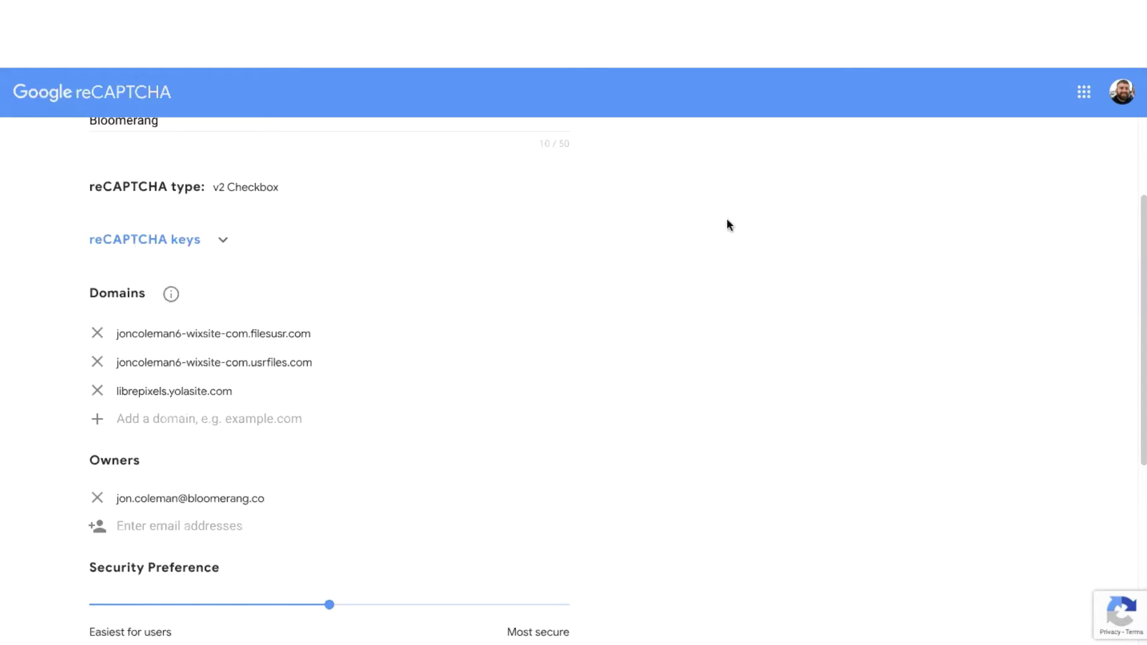
scroll(713, 268, "down", 1)
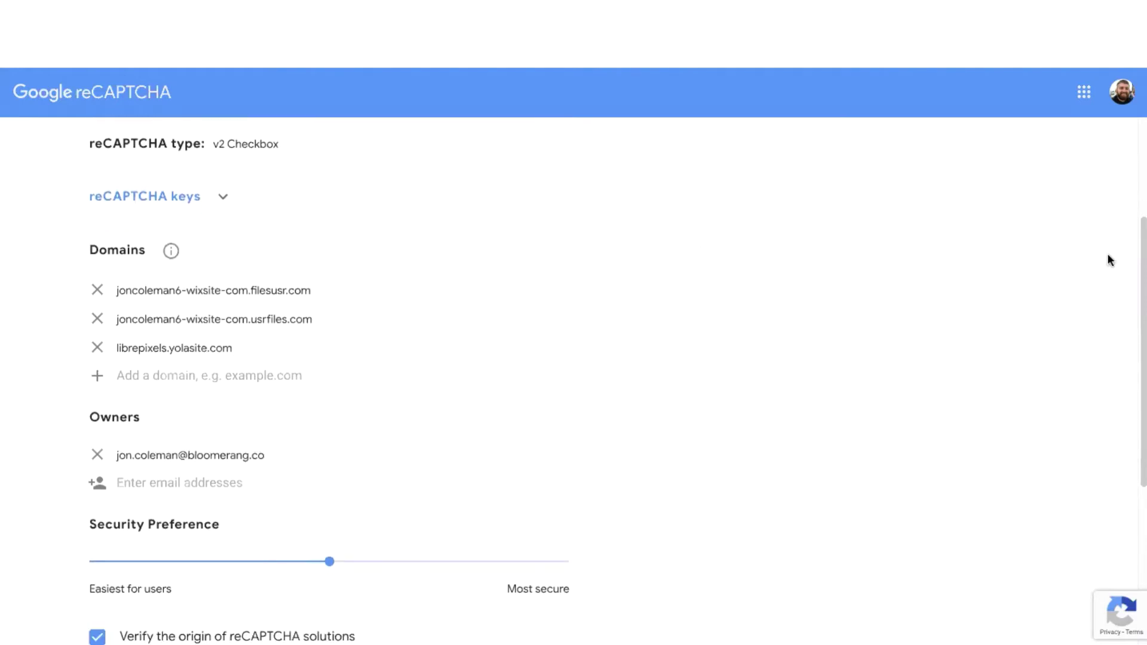
left_click_drag(1139, 289, 1125, 321)
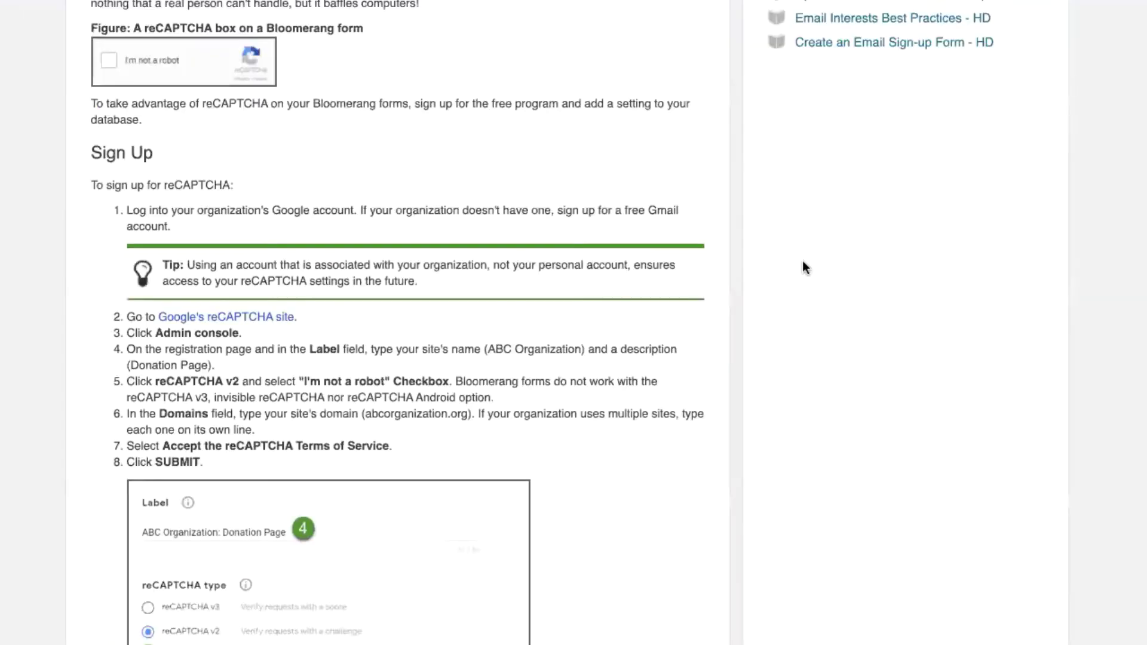
- Look through the help article's remaining sign-up steps and inspect the site key and secret key fields in Bloomerang's Form Settings
scroll(804, 263, "down", 5)
scroll(424, 397, "down", 3)
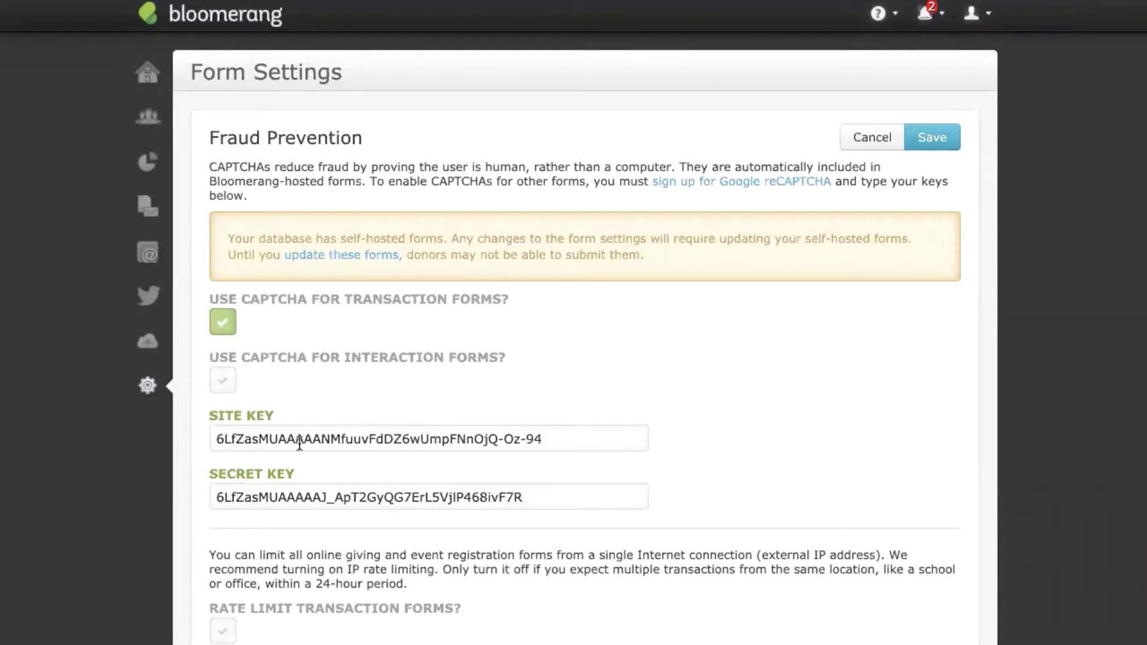
left_click(568, 439)
left_click(559, 503)
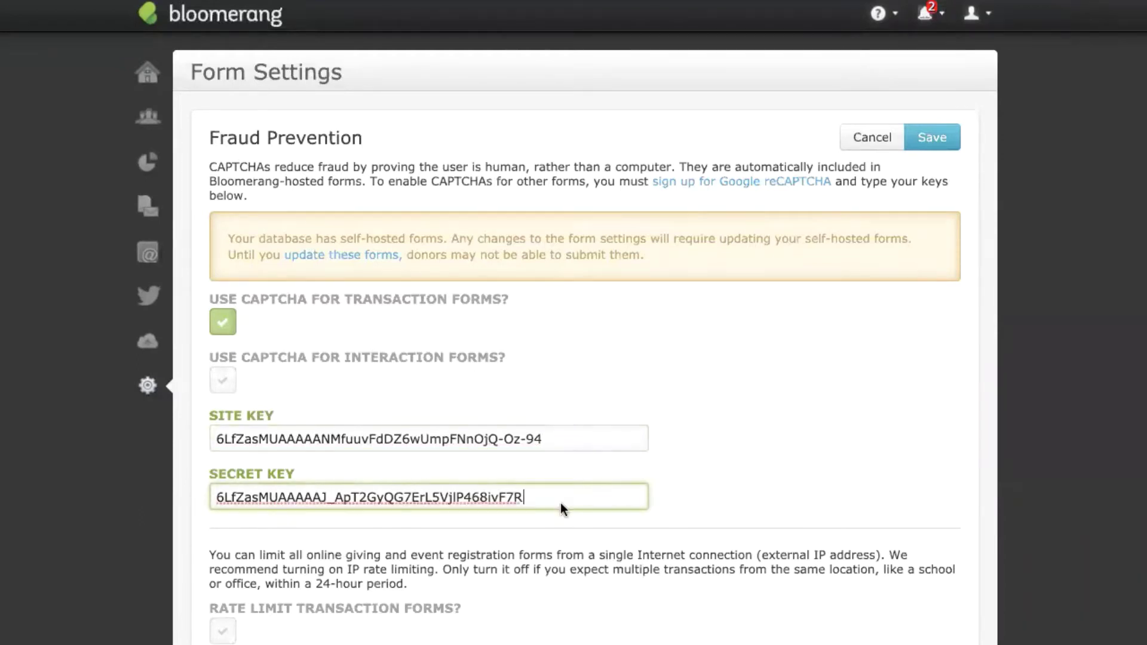
left_click(586, 443)
left_click(824, 352)
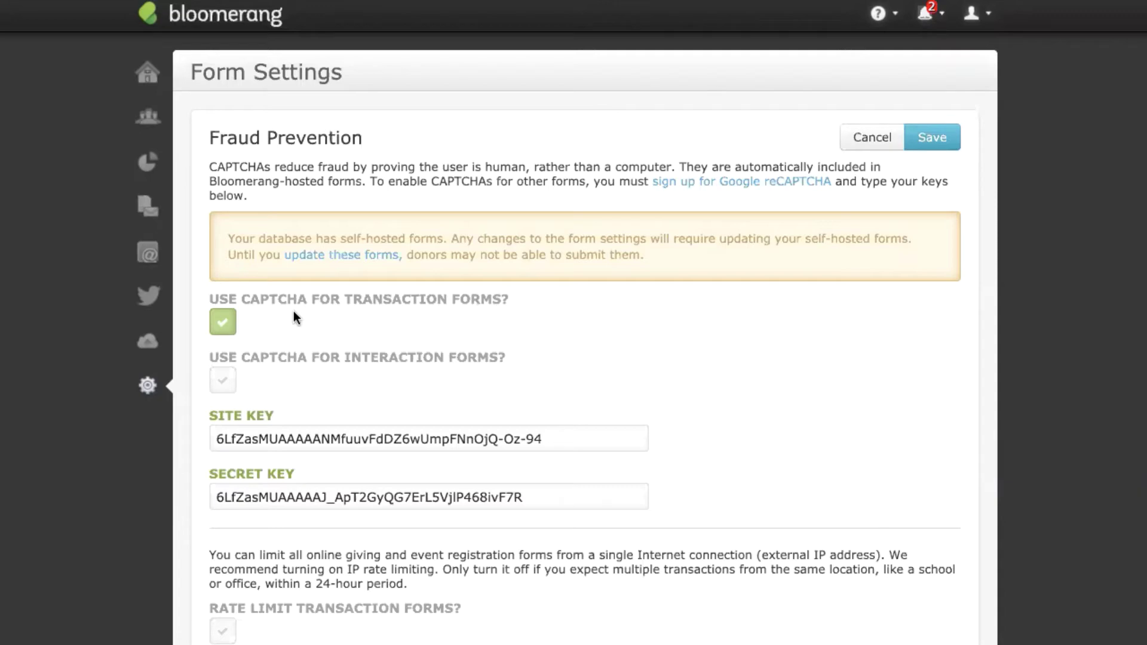
- Examine the Rate Limit Transaction Forms option and view the example error in IP Rate Limit.PNG
scroll(716, 280, "down", 3)
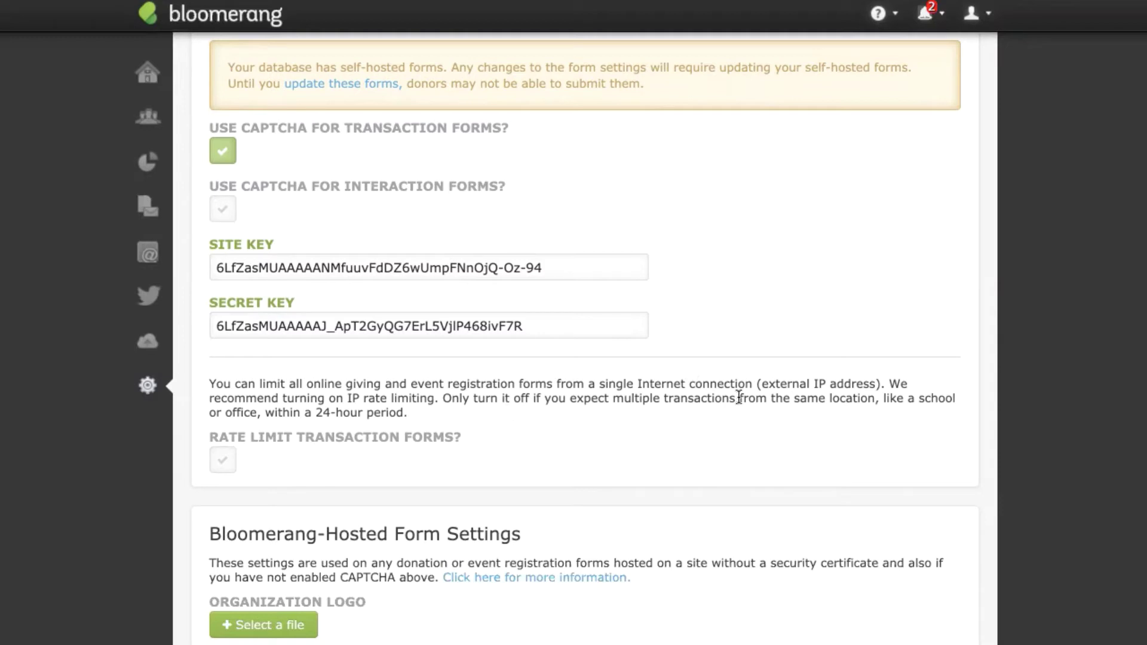
left_click(224, 461)
key("ctrl+Up")
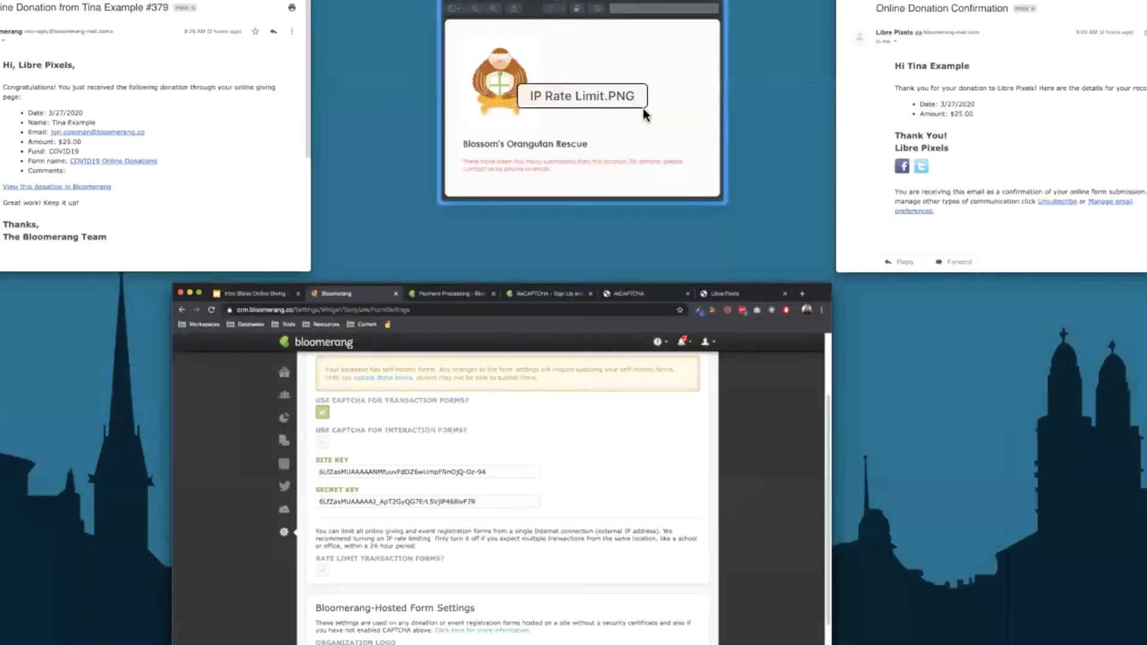
left_click(643, 110)
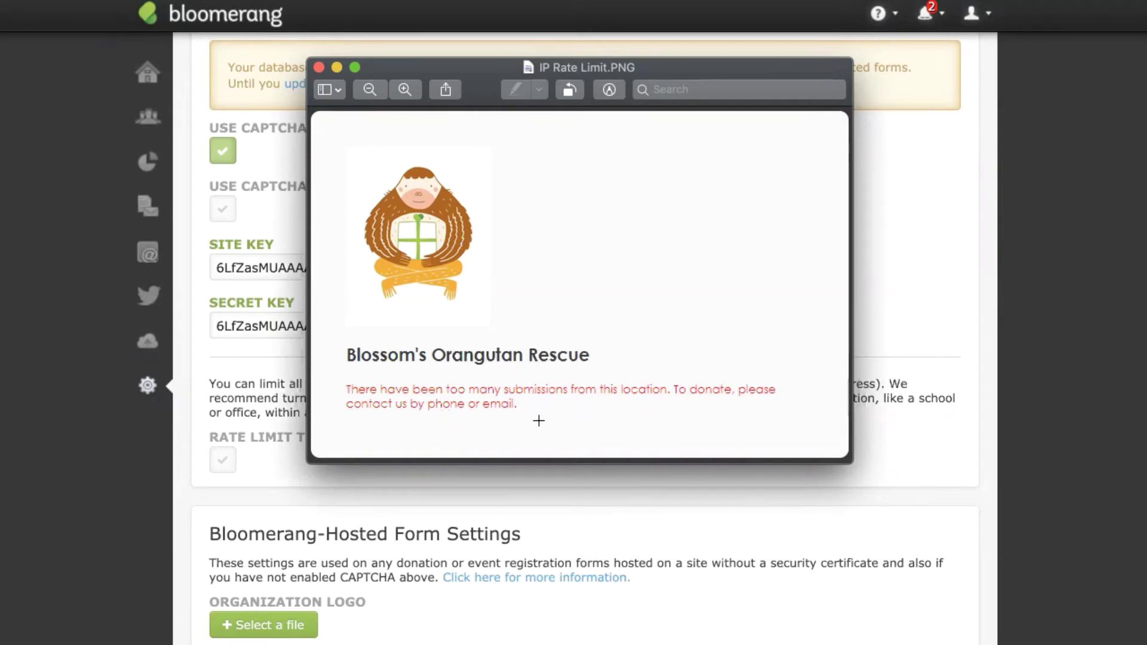
left_click(1077, 278)
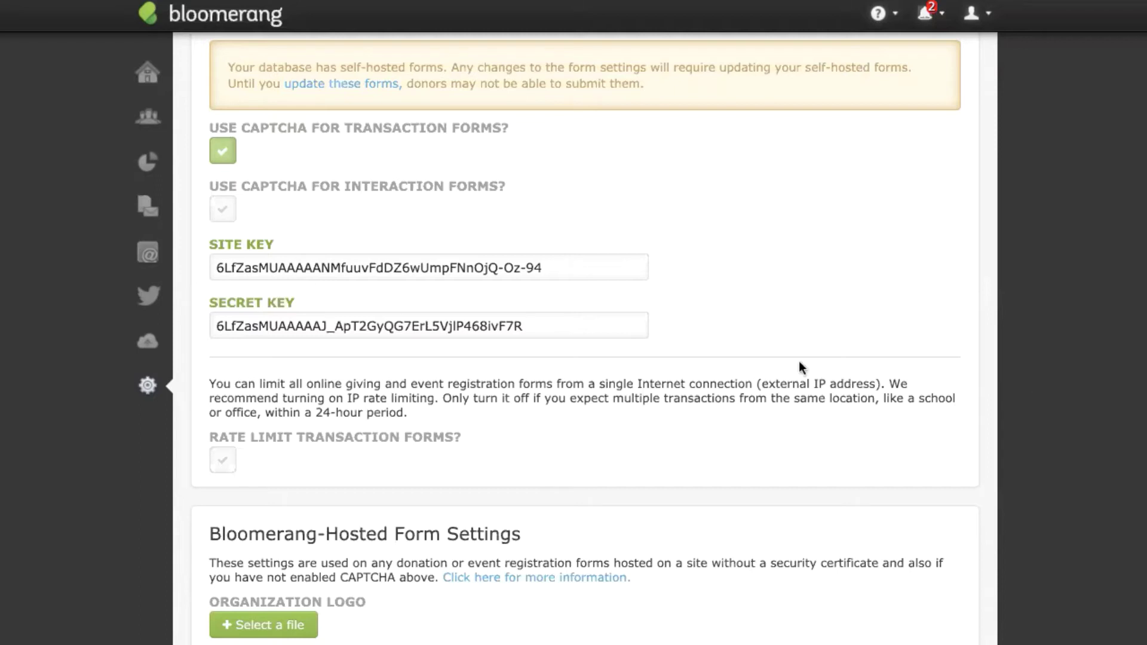
- Return to Website Integration and select Online Giving Forms
mouse_move(148, 394)
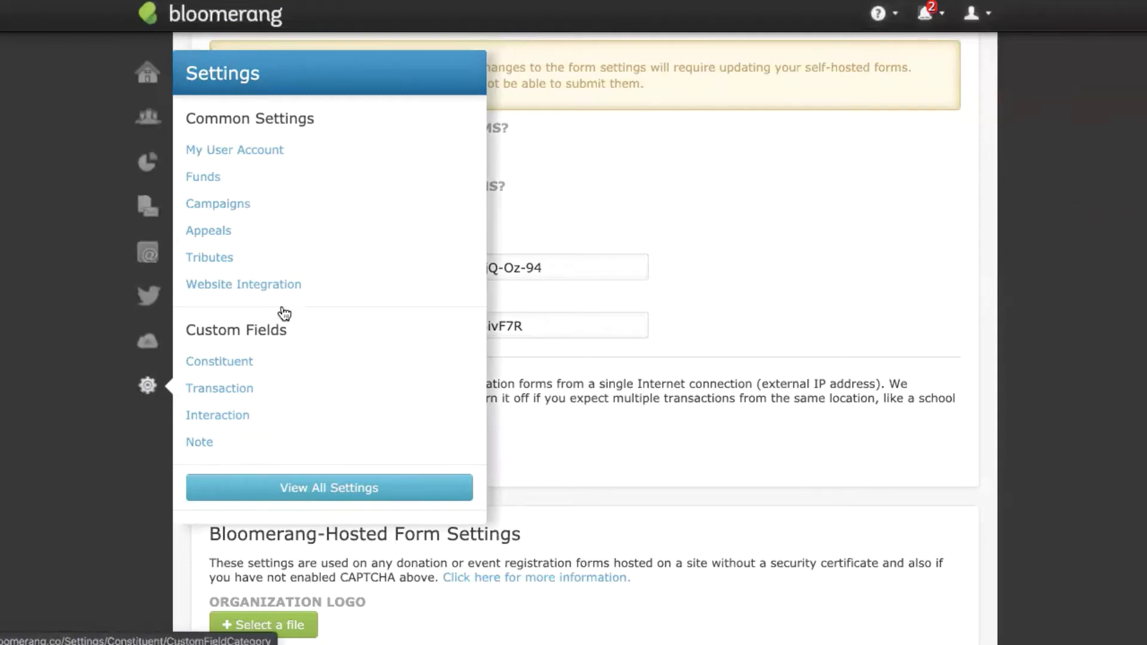
left_click(298, 286)
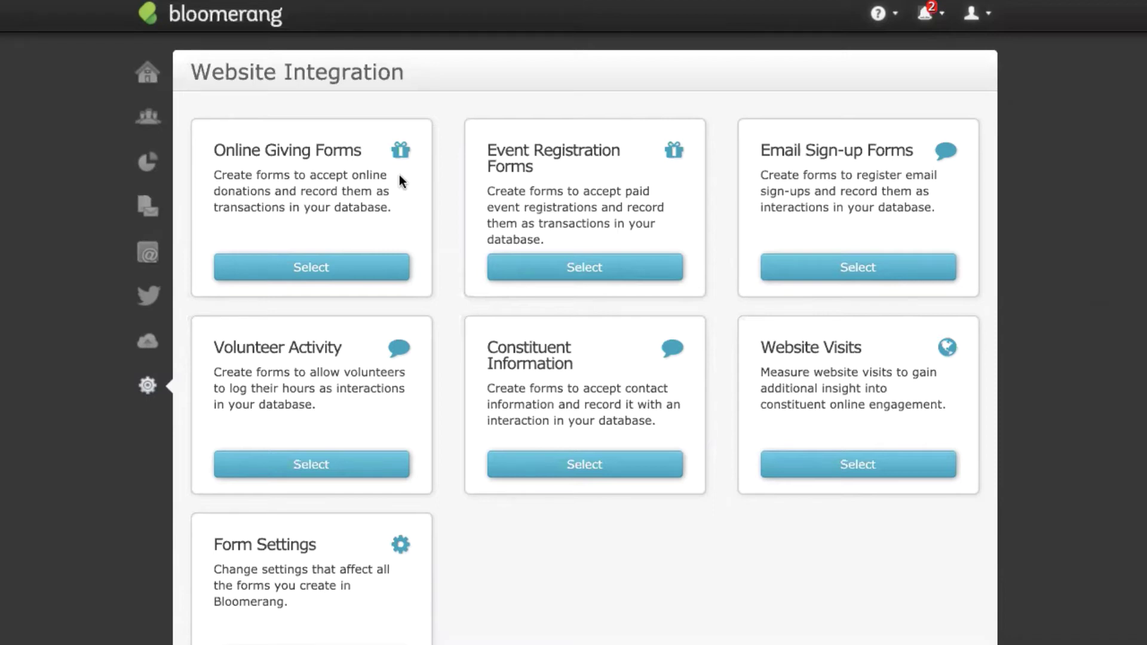
left_click(351, 267)
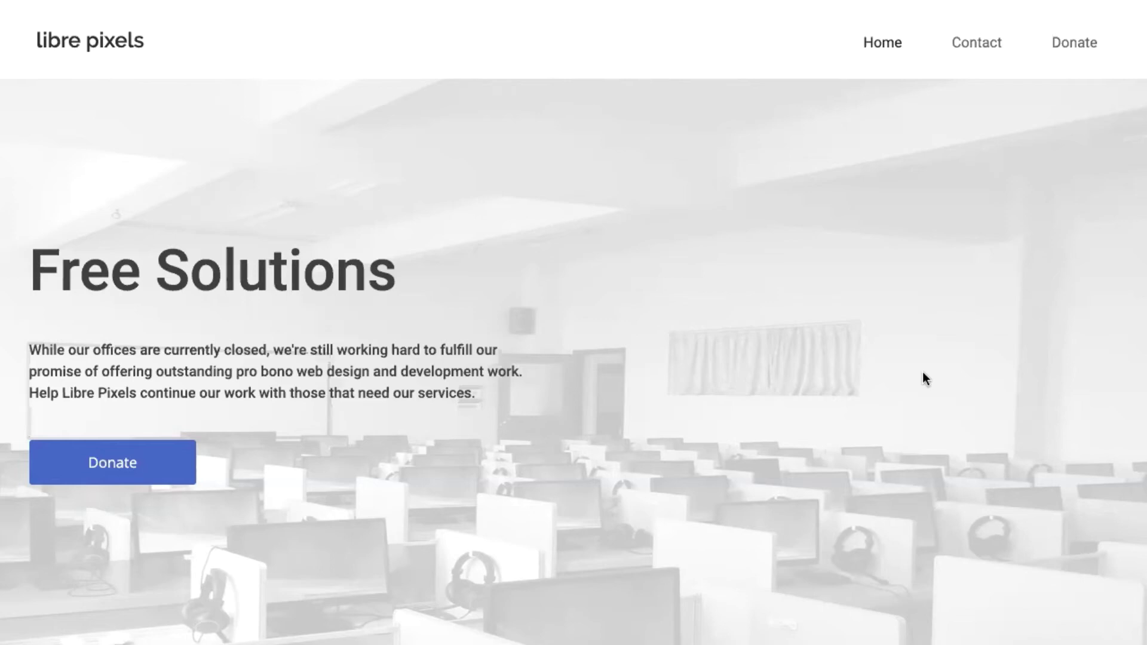
- Switch to the Libre Pixels website and open its donation page
left_click(176, 475)
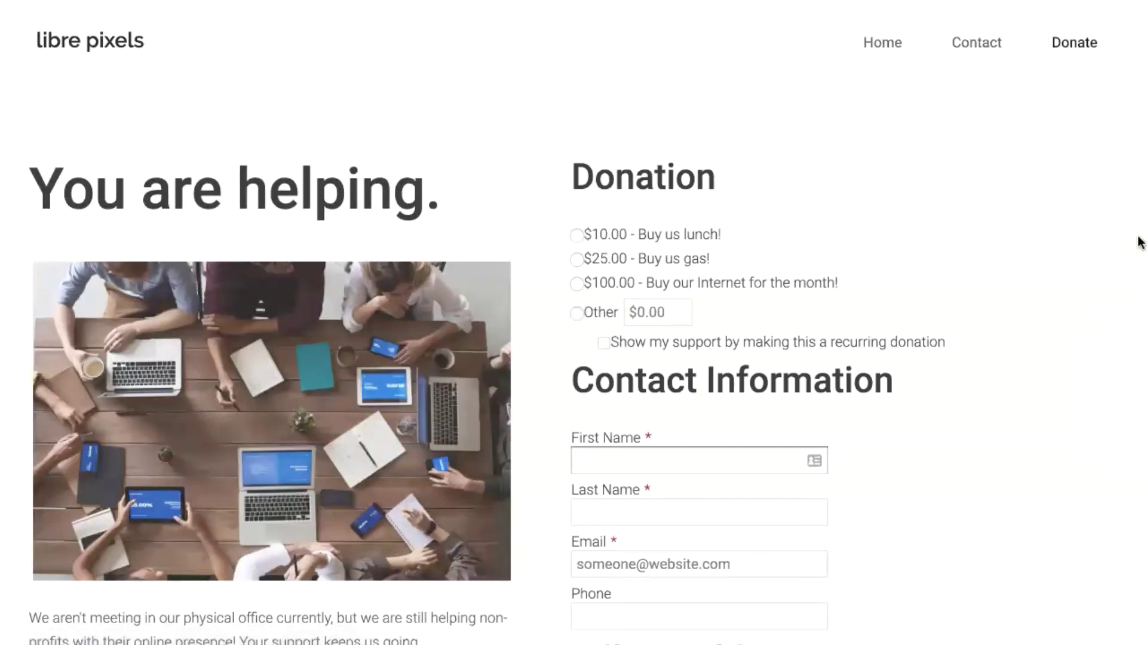
- Look through the donation form's sections, from the gift amounts down to the reCAPTCHA and payment entry
scroll(574, 328, "down", 2)
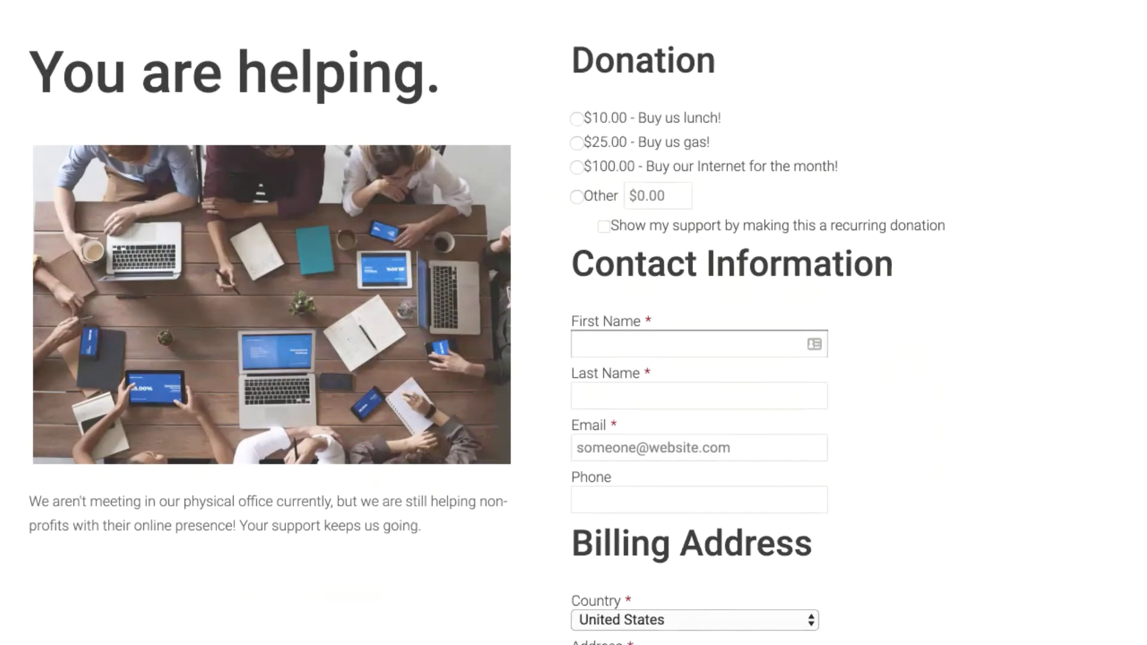
scroll(573, 322, "up", 1)
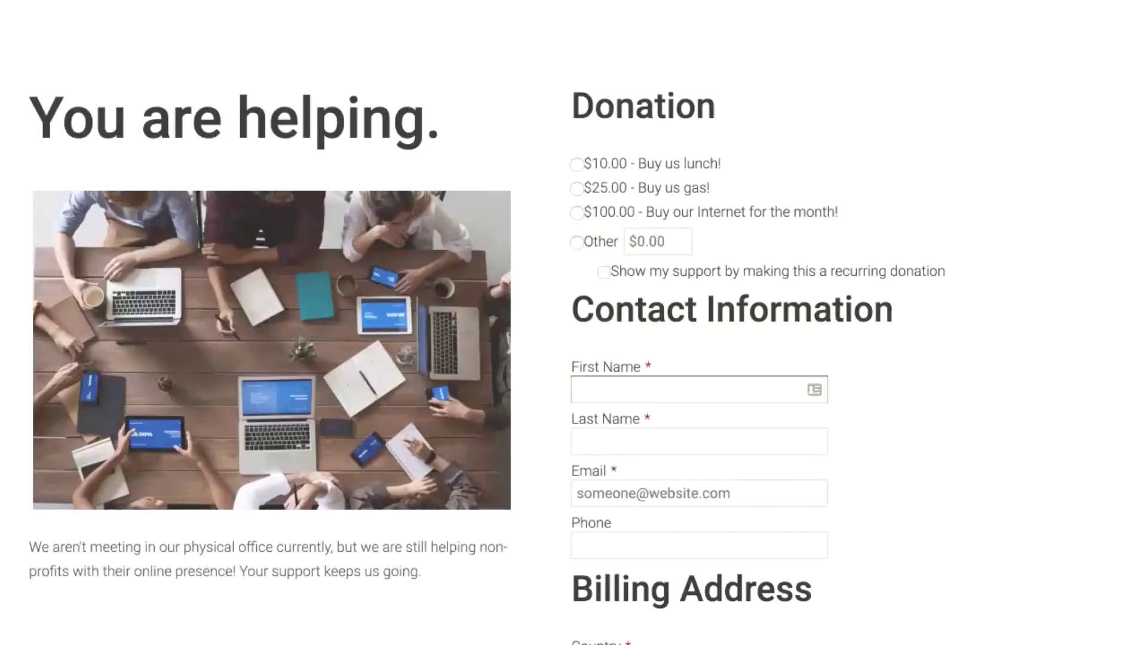
scroll(573, 322, "down", 7)
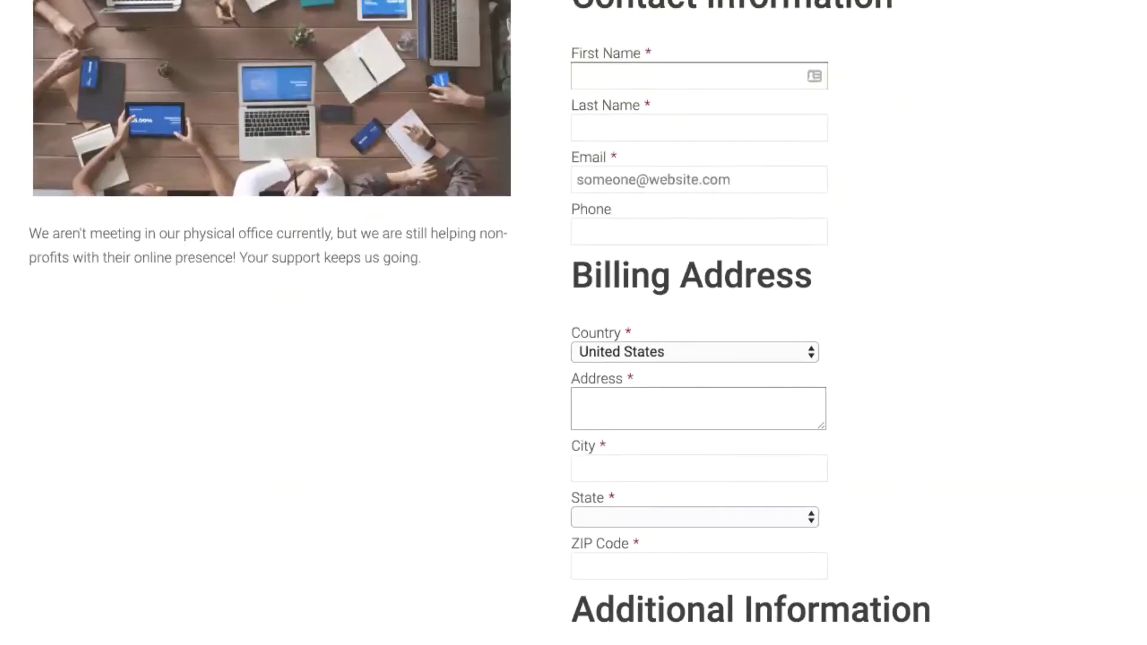
scroll(573, 323, "down", 5)
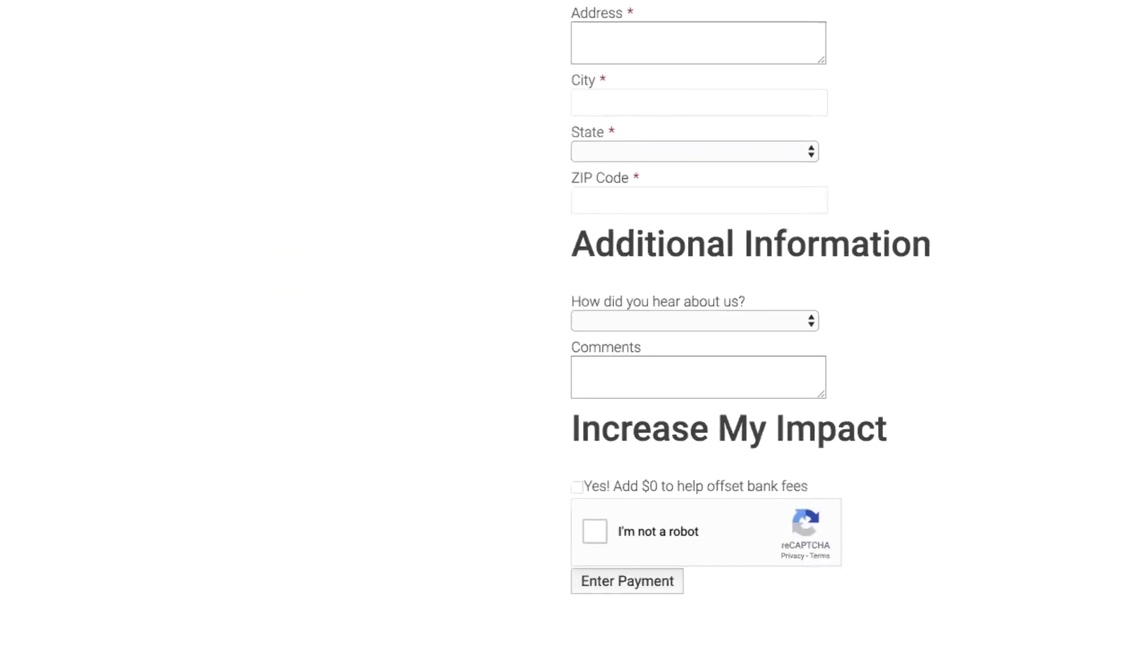
scroll(573, 323, "up", 6)
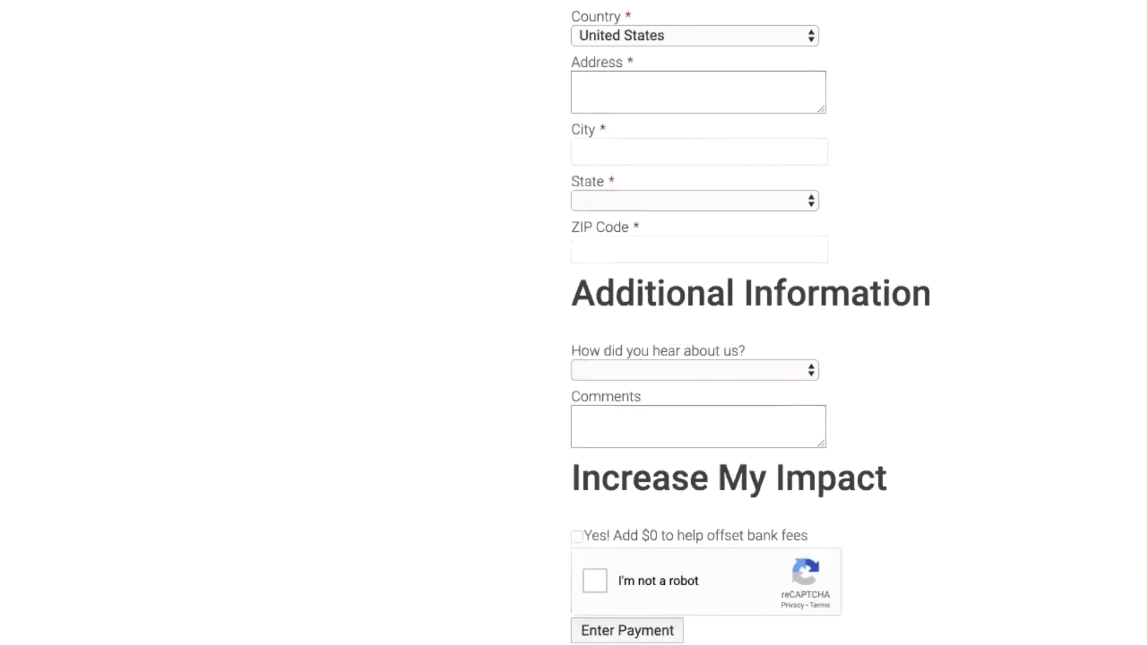
scroll(1059, 126, "up", 6)
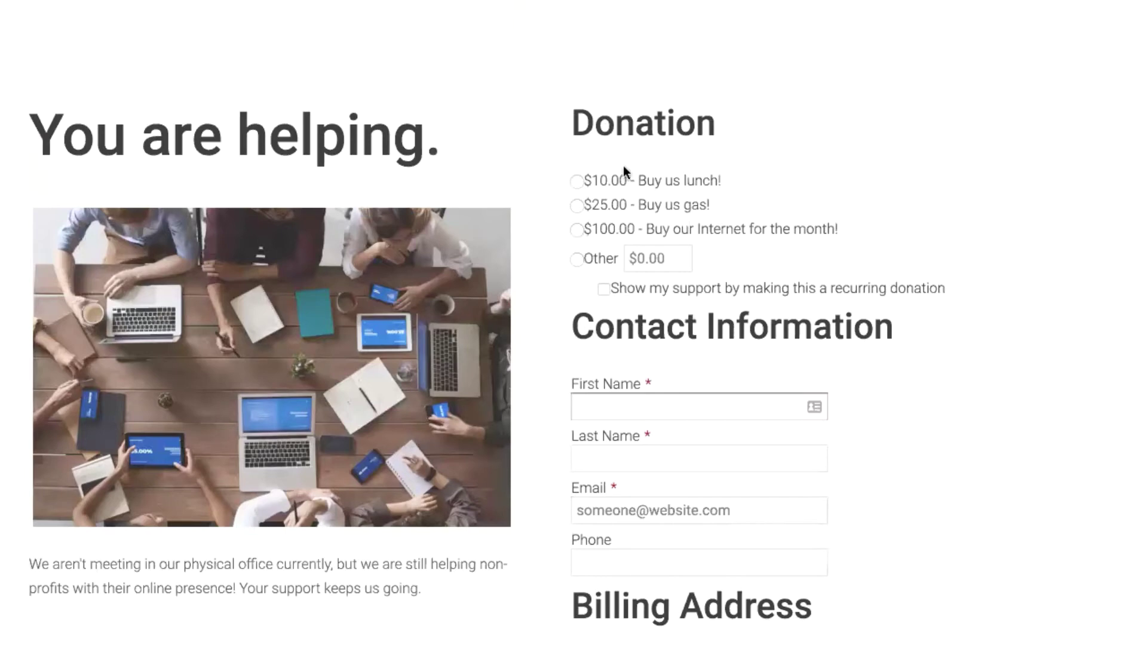
- Select the $10.00 donation and view the recurring frequency choices, keeping it a one-time gift
left_click(584, 182)
left_click(604, 287)
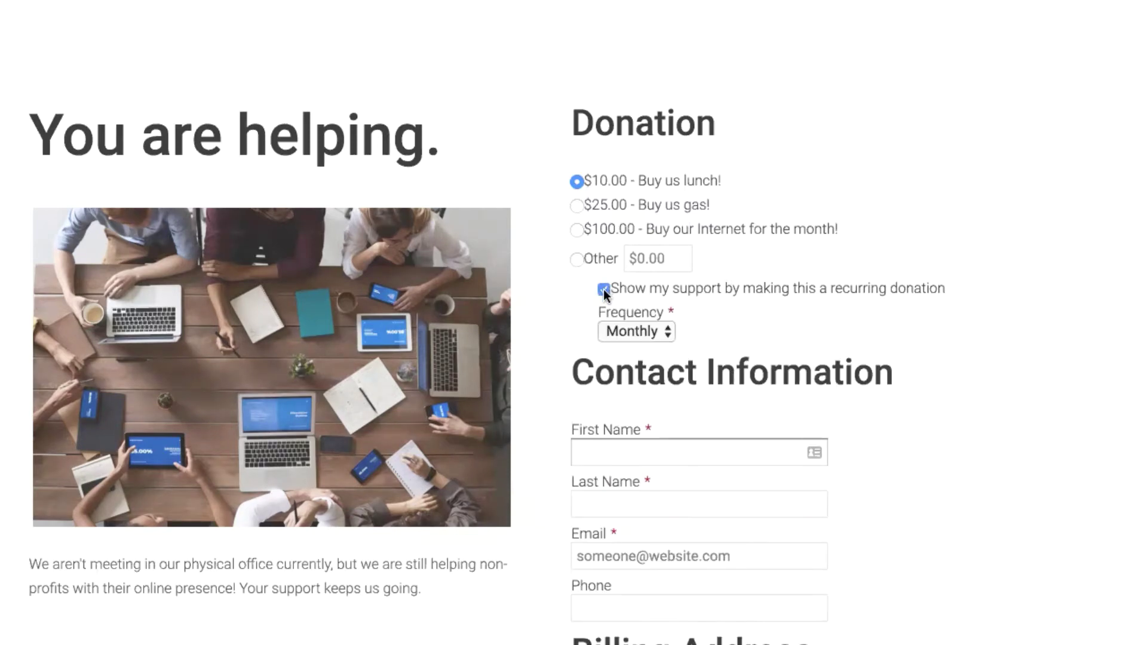
left_click(654, 338)
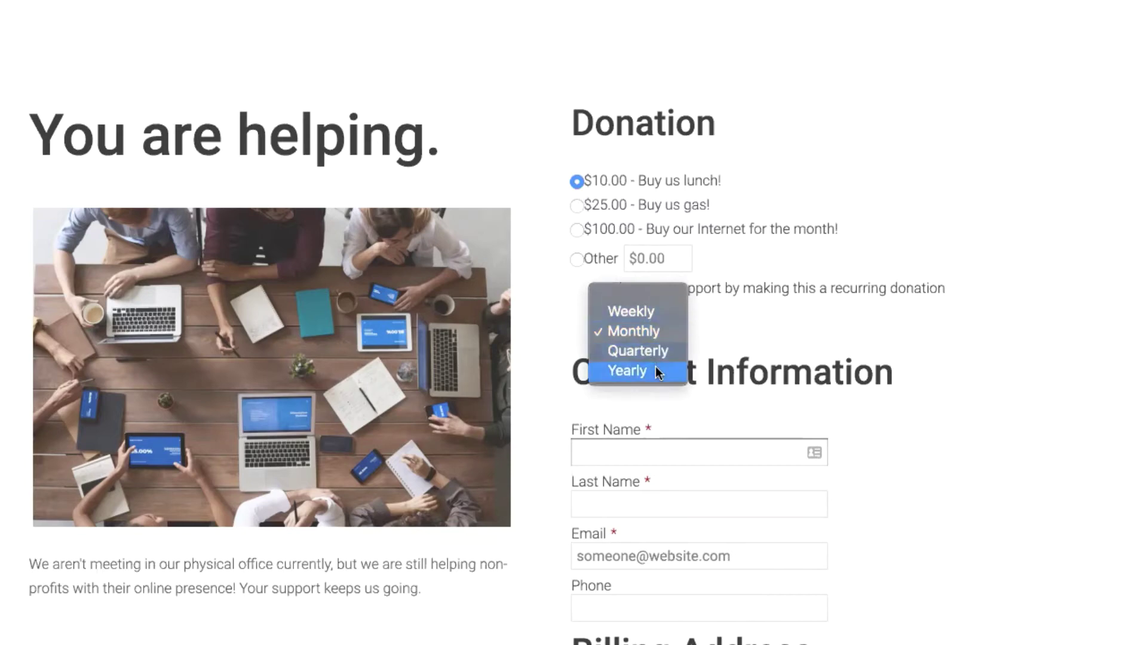
left_click(758, 334)
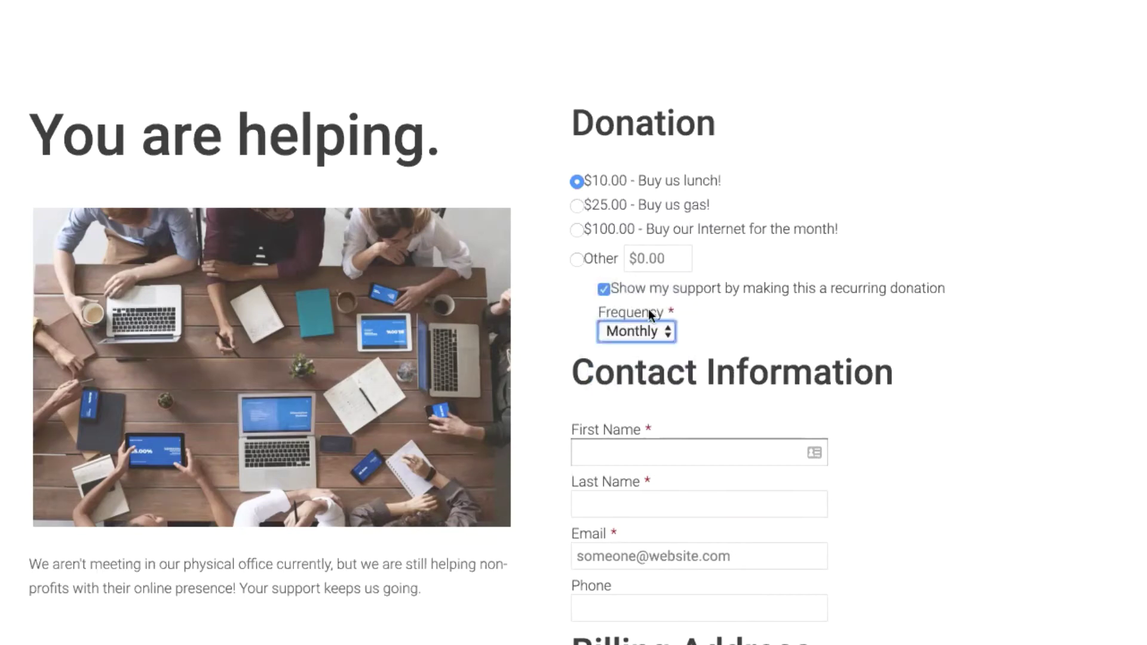
left_click(606, 288)
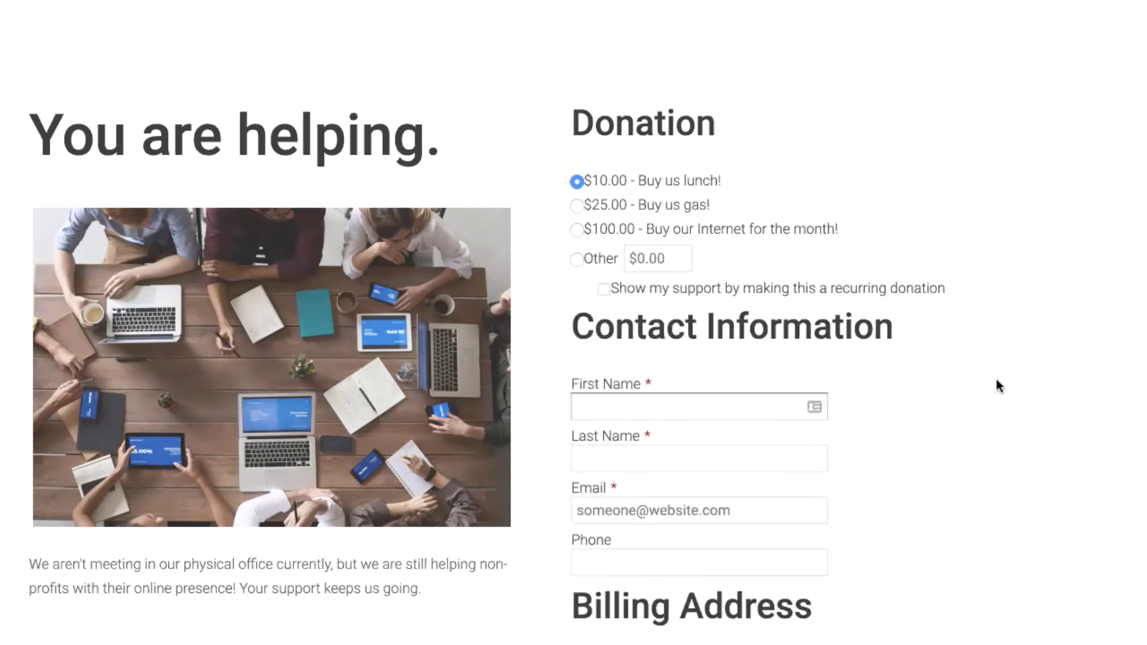
- Enter the donor's first and last name, and fill the email, phone and billing address from a saved autofill entry
scroll(995, 381, "down", 3)
left_click(719, 312)
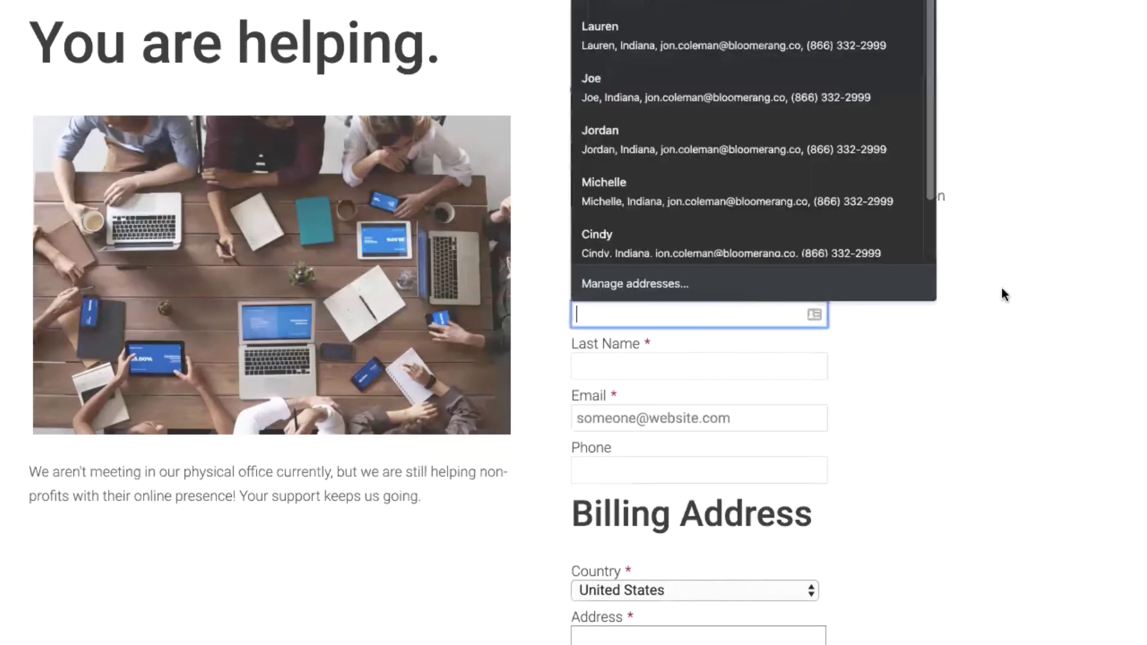
type("David")
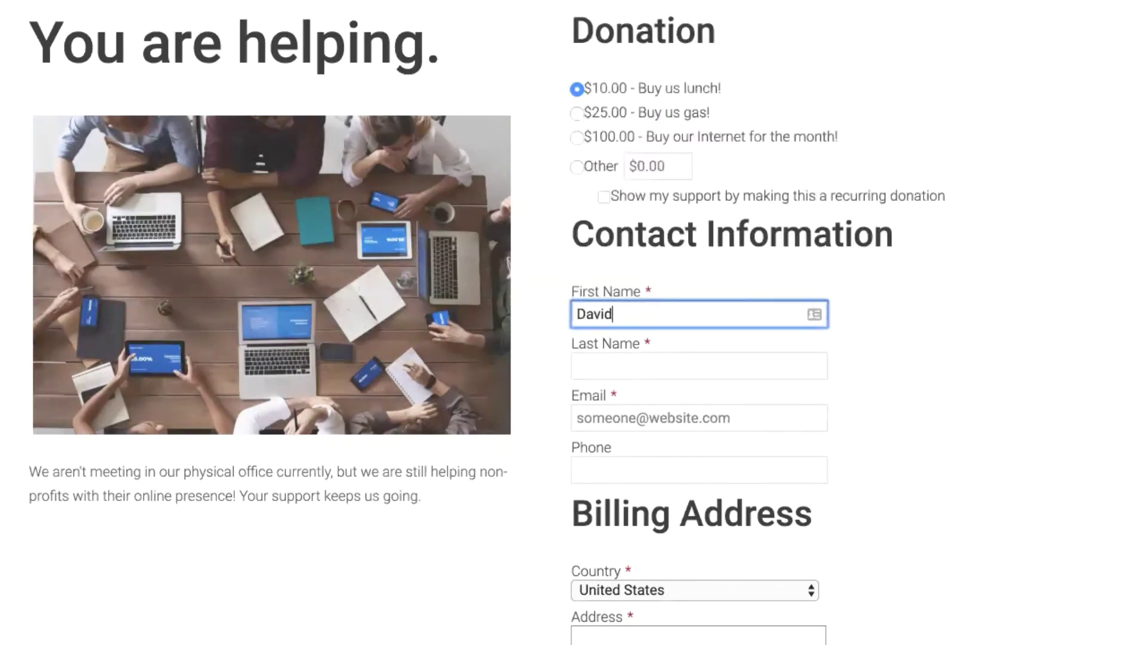
left_click(577, 366)
type("Example")
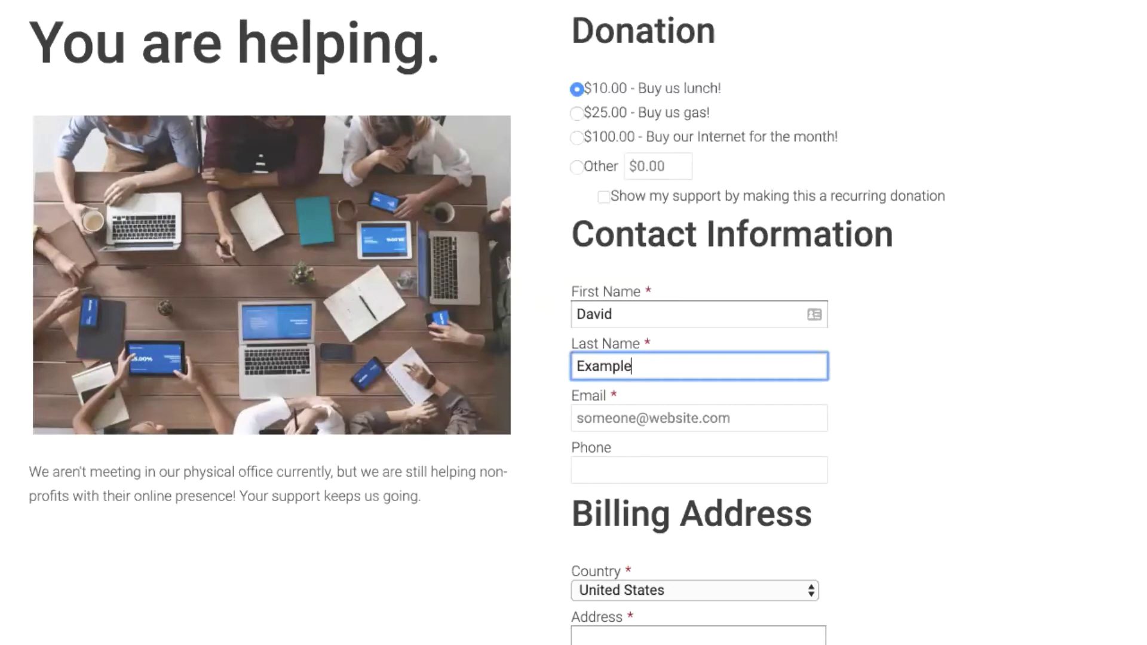
left_click(800, 416)
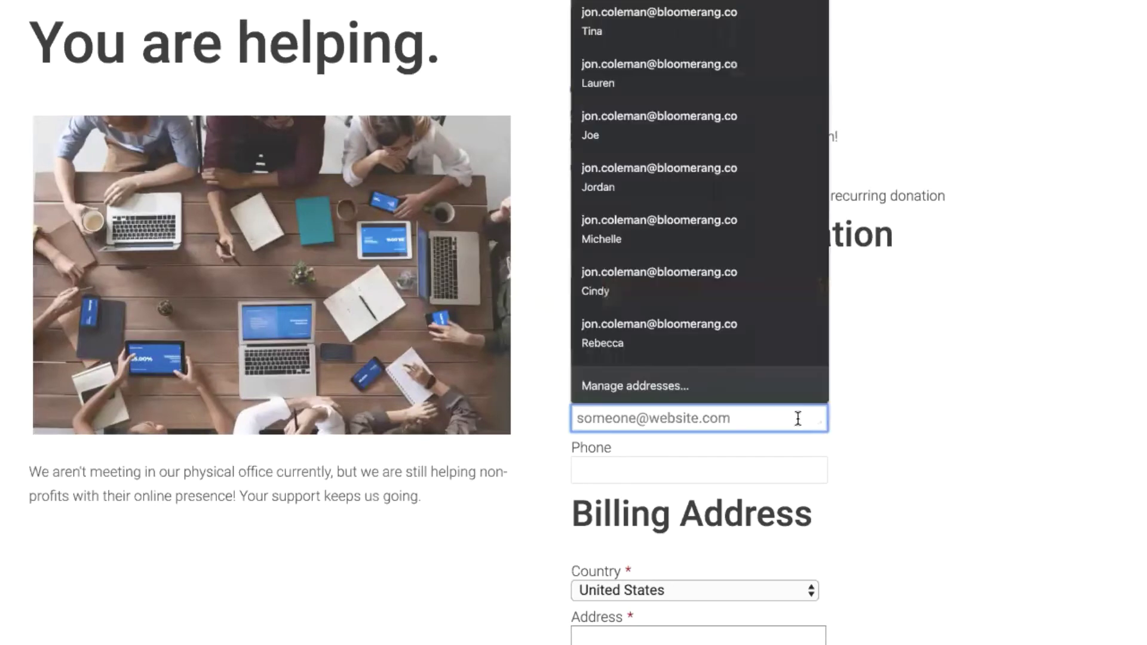
left_click(719, 185)
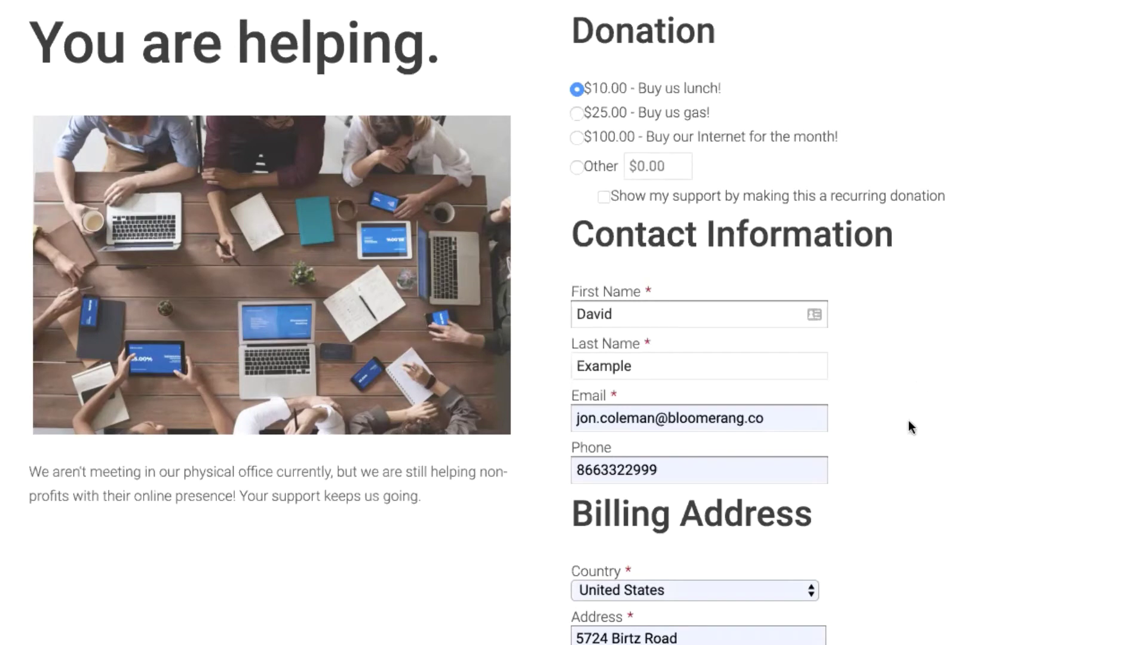
- Review the billing address and answer "How did you hear about us?" with Twitter, leaving Comments empty
scroll(908, 420, "down", 5)
scroll(911, 414, "down", 1)
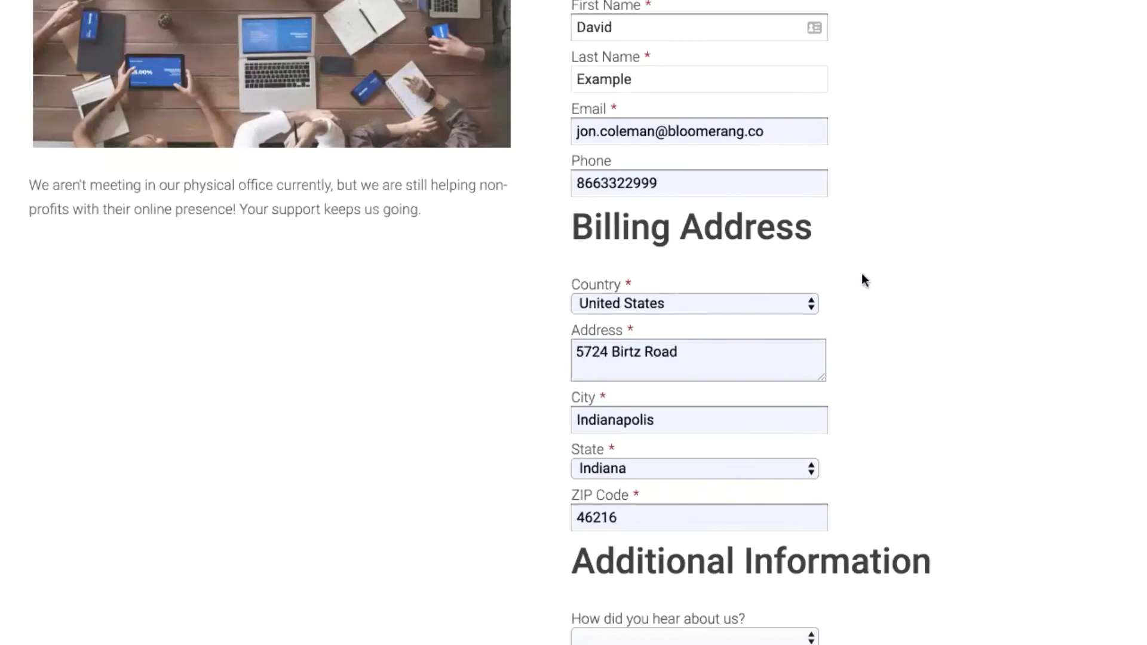
scroll(1118, 248, "down", 2)
scroll(1121, 250, "down", 5)
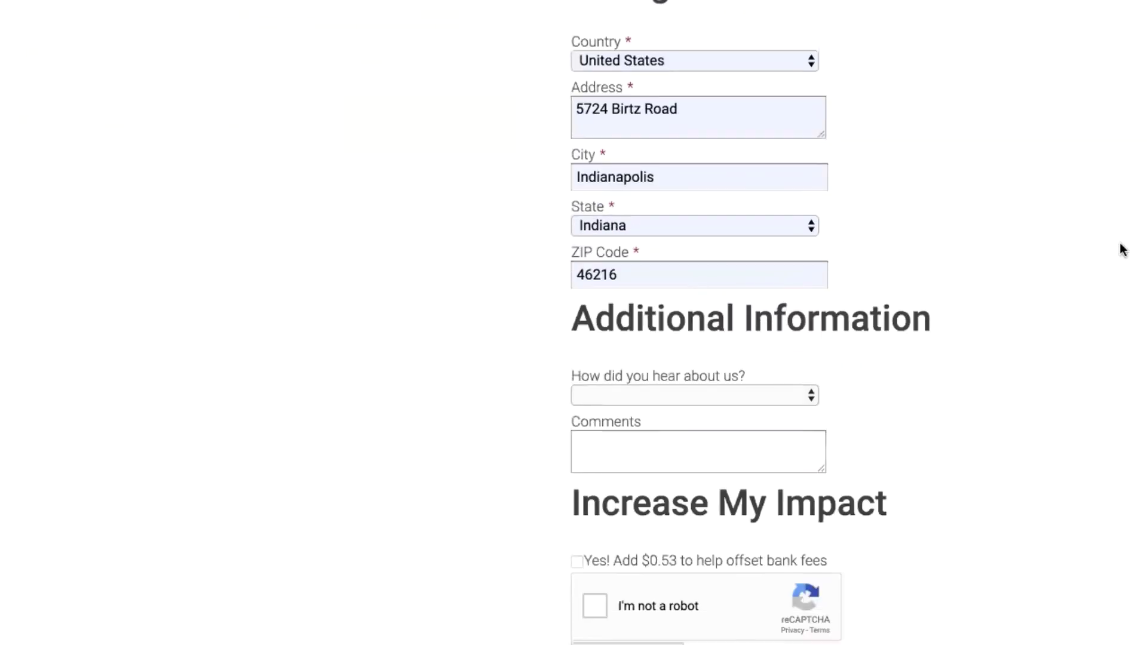
scroll(1122, 250, "down", 1)
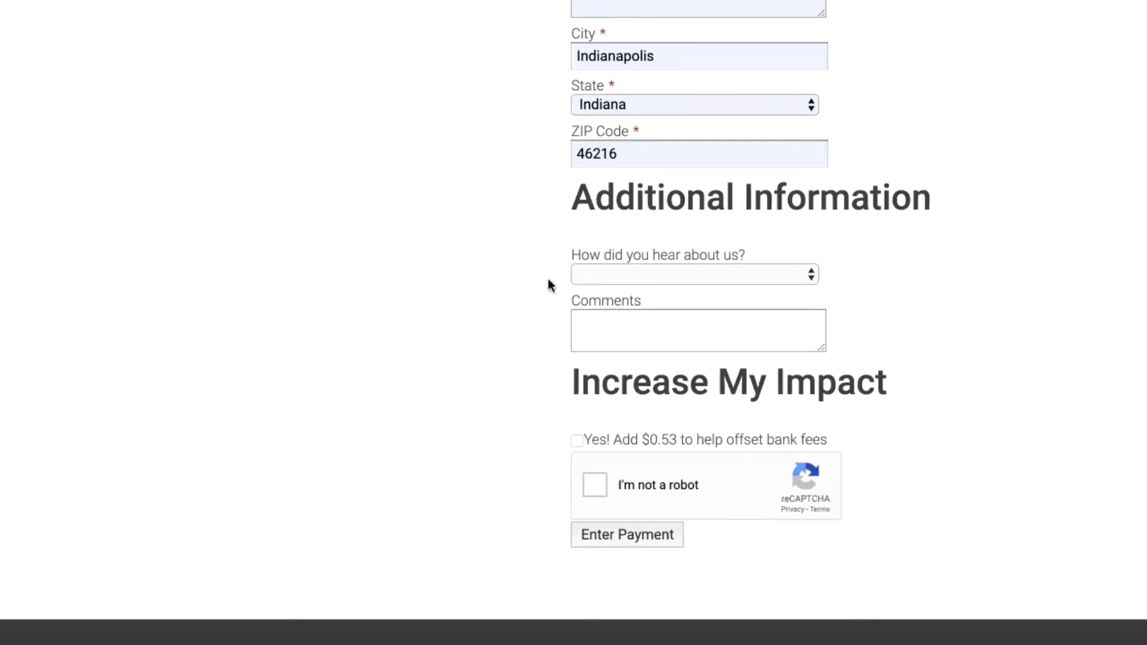
left_click(808, 274)
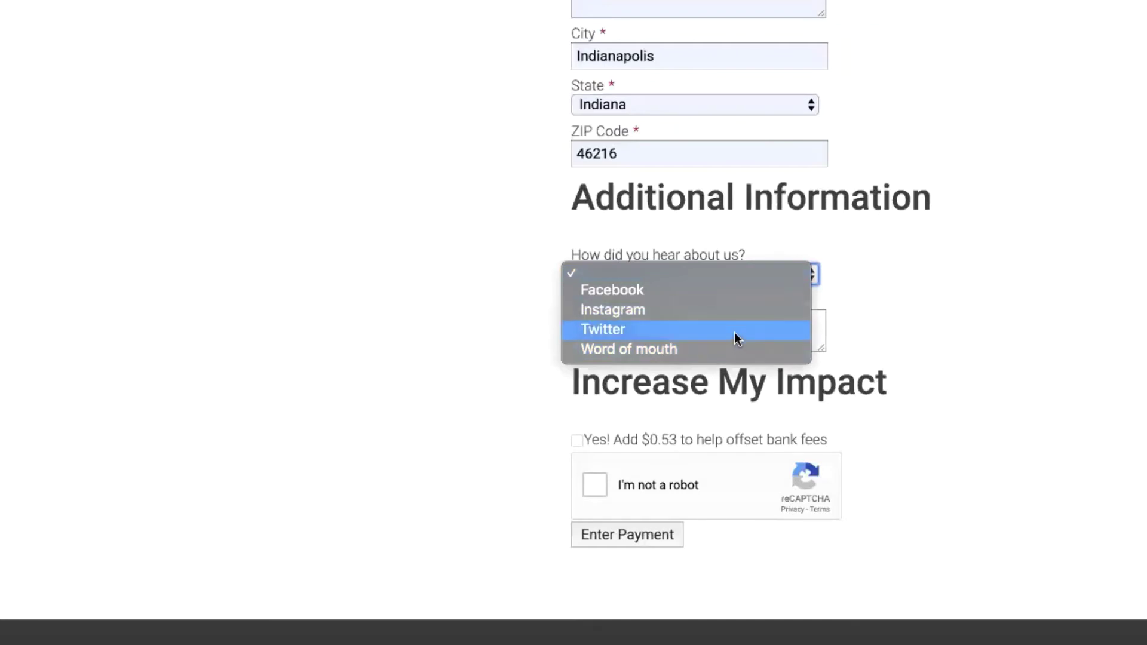
key("Escape")
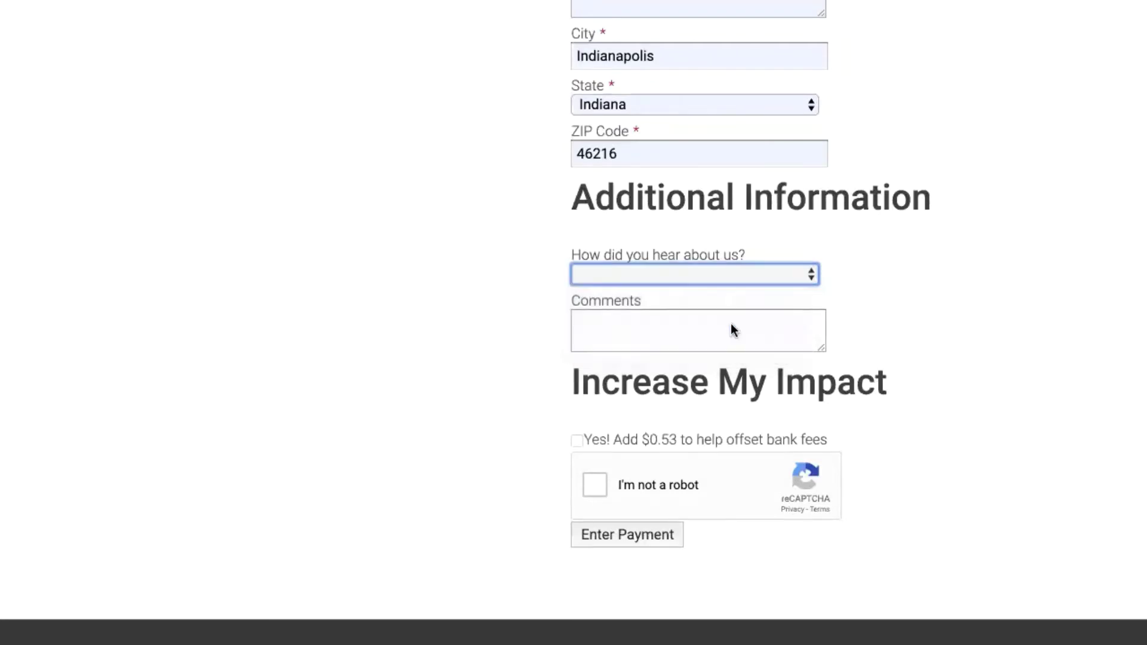
left_click(979, 286)
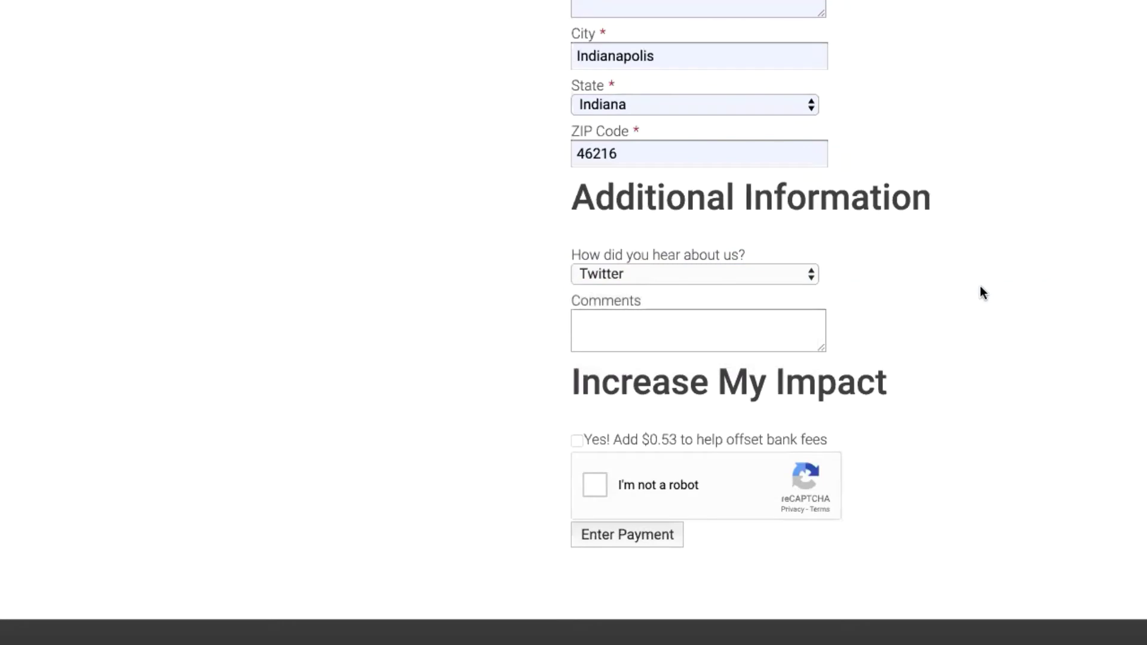
left_click(768, 330)
left_click(1069, 296)
scroll(1053, 263, "down", 1)
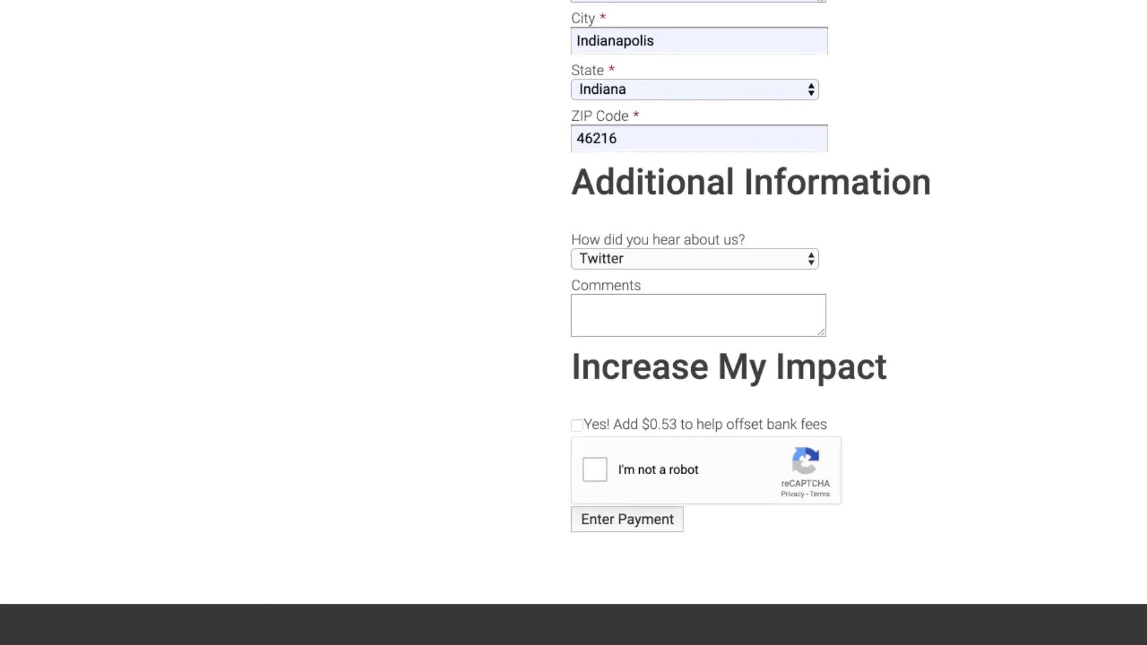
- Switch the donation to $25.00 to compare the bank-fee offset, and restore the $10.00 amount
scroll(573, 322, "up", 12)
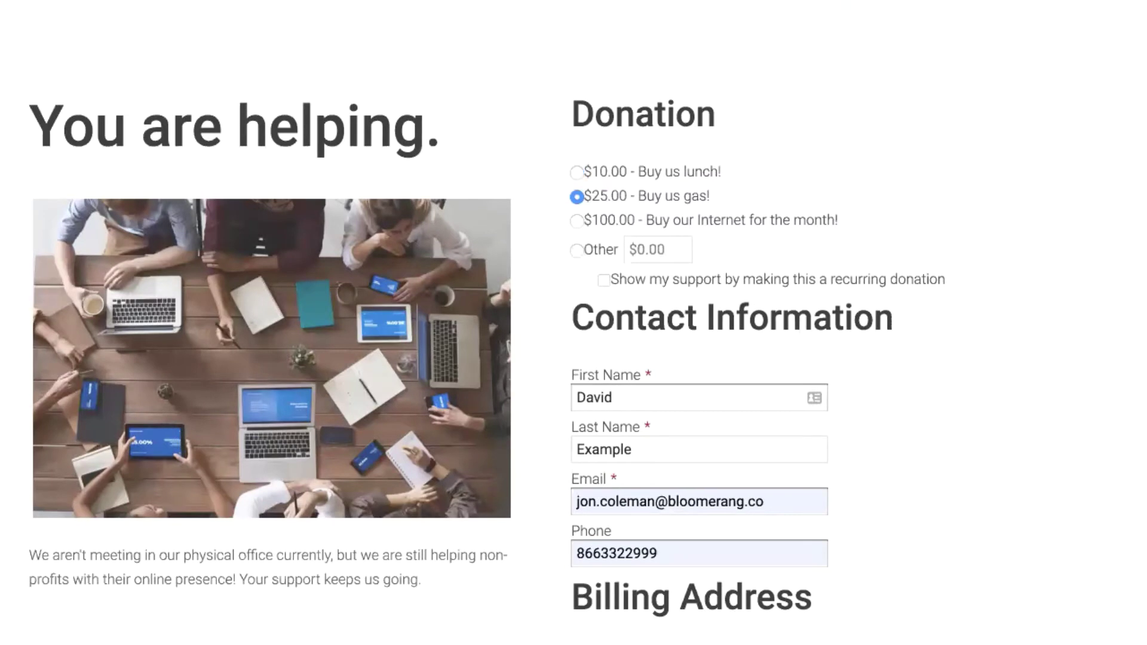
scroll(684, 463, "down", 11)
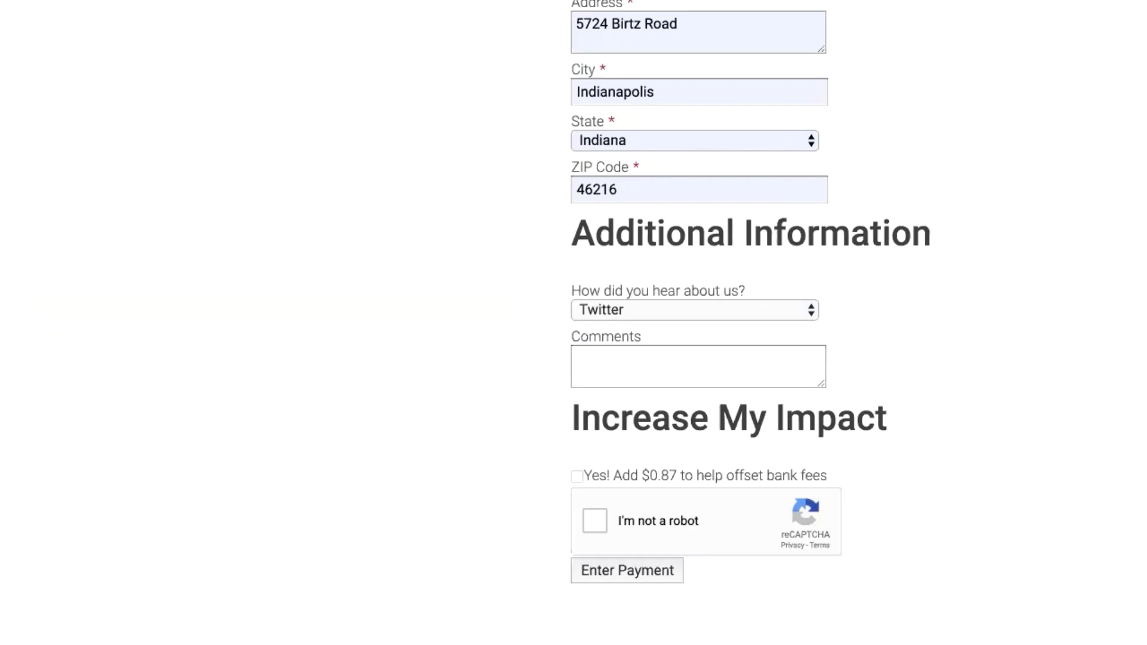
scroll(590, 214, "up", 11)
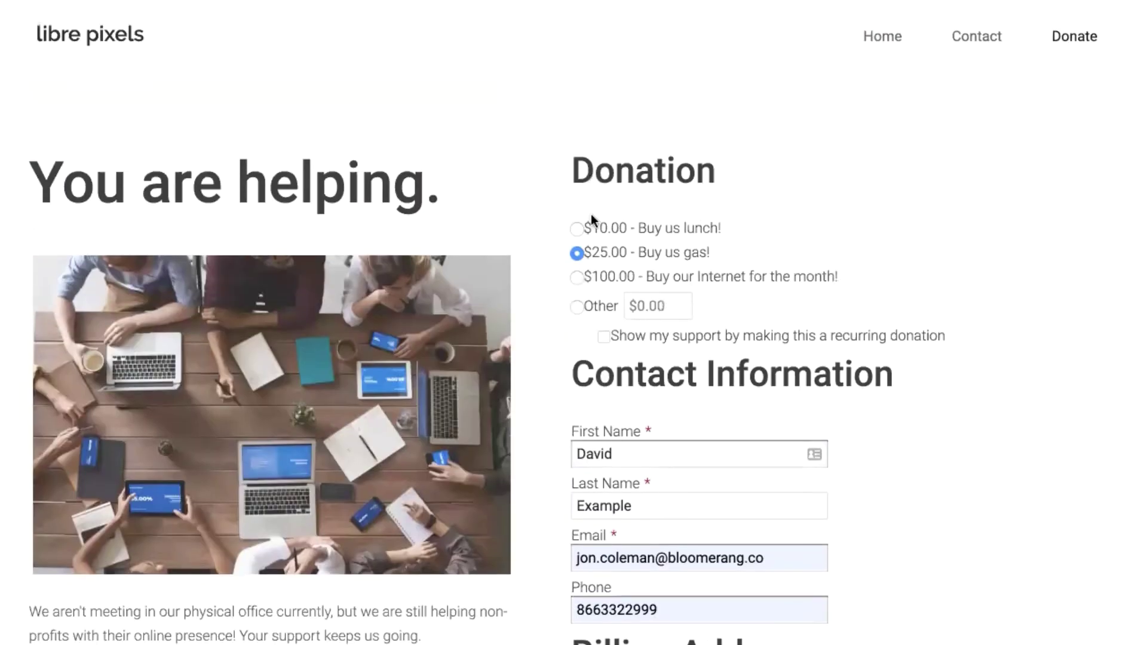
left_click(657, 225)
- Opt to offset the bank fees, complete the reCAPTCHA check and proceed to payment entry
scroll(699, 323, "down", 11)
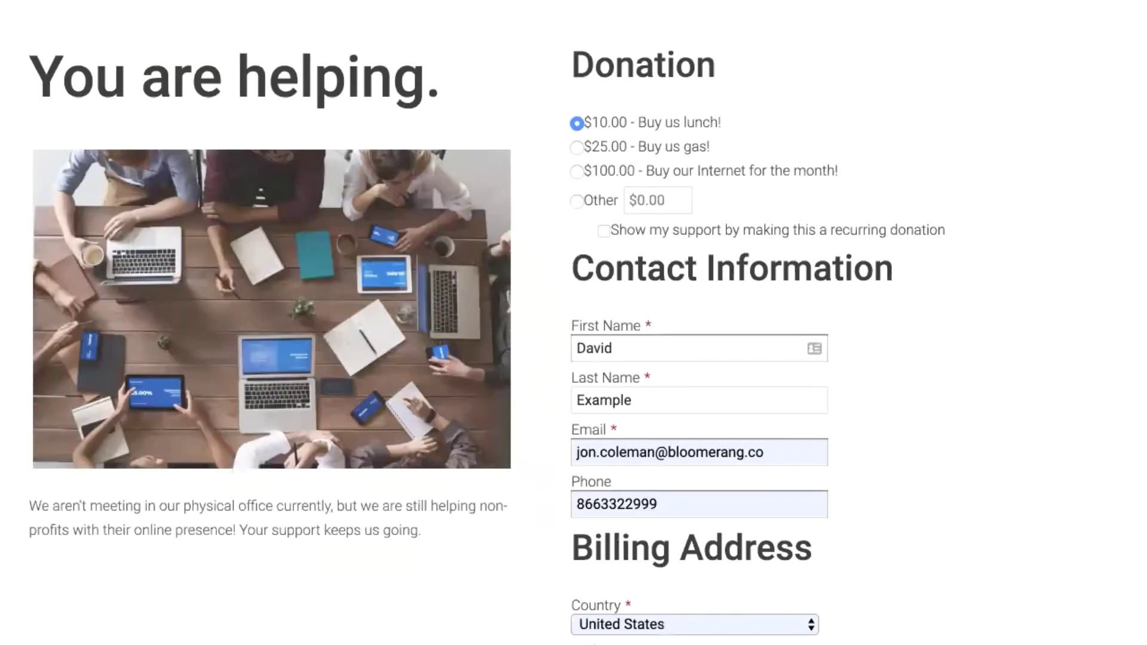
scroll(1038, 338, "down", 2)
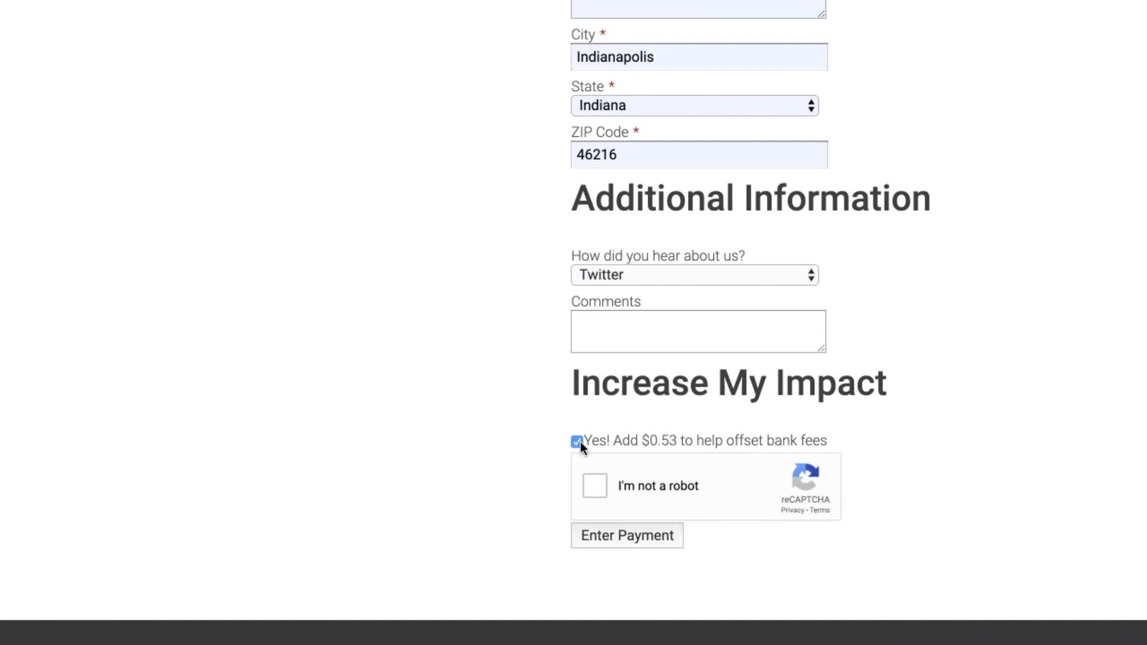
left_click(596, 485)
left_click(655, 543)
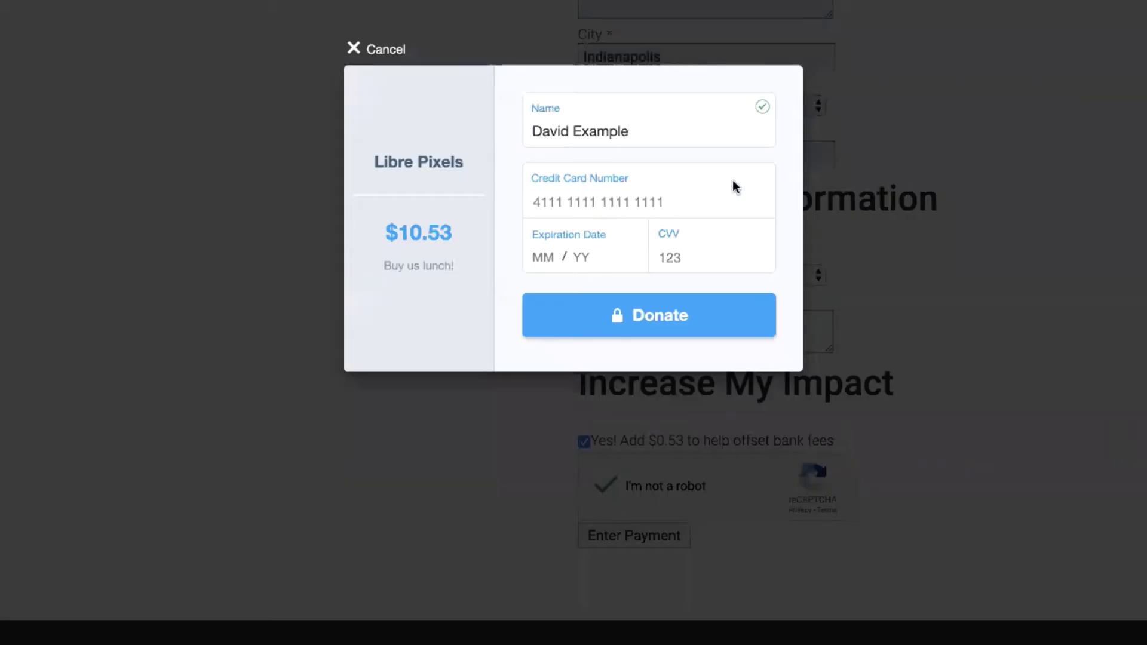
- Fill in the credit card number, expiration date and CVV, and submit the donation
left_click(552, 197)
type("4111")
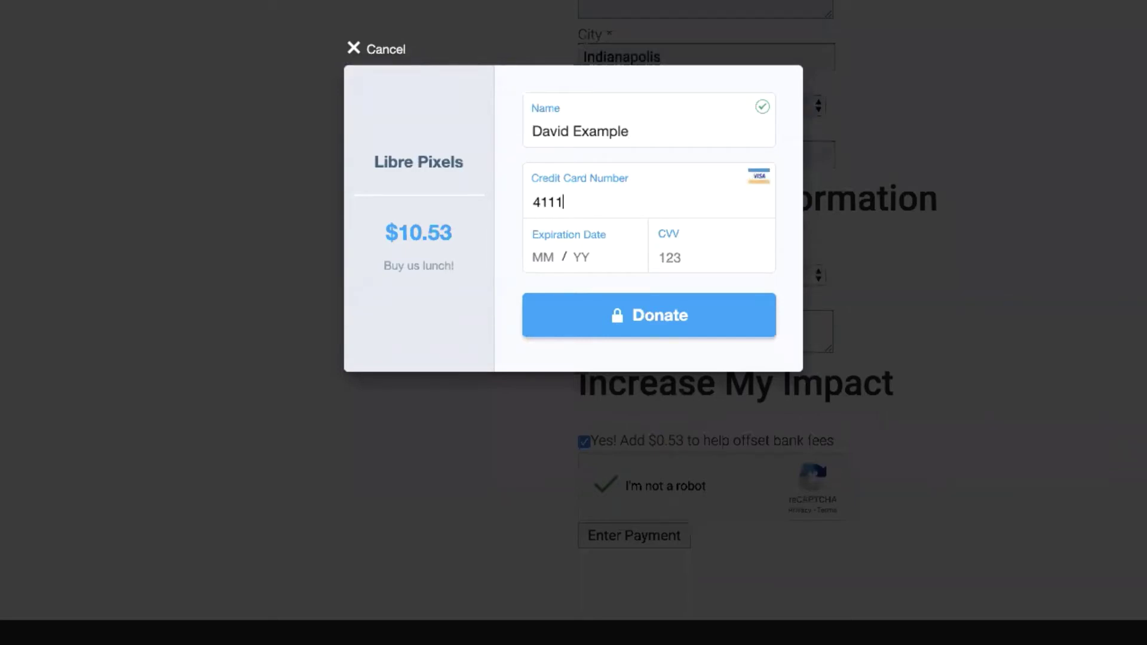
type(" 1111 1111 1111")
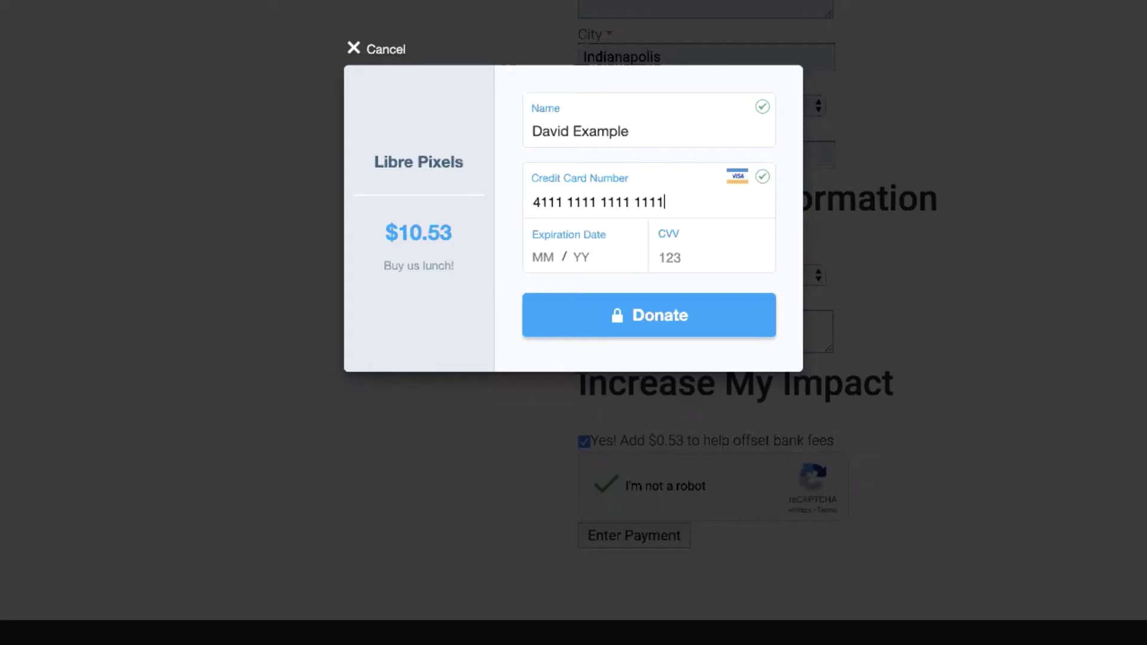
left_click(534, 258)
type("02 /")
left_click(580, 251)
type("22")
left_click(670, 256)
type("123")
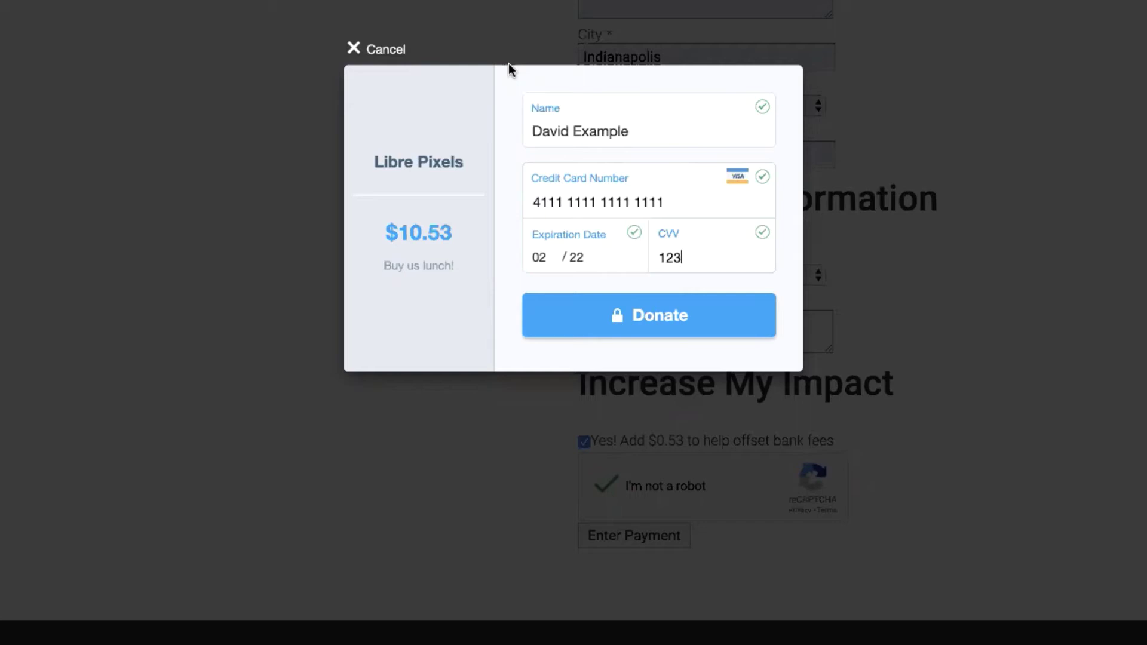
left_click(693, 311)
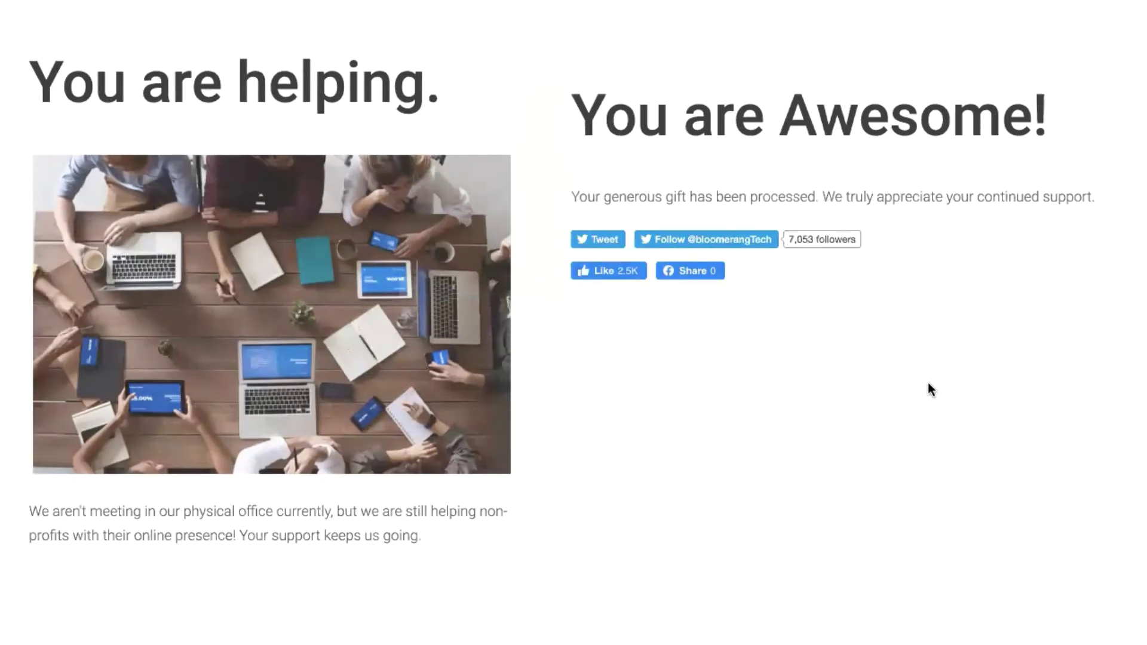
- Review the donation confirmation message and its Twitter and Facebook sharing options
left_click_drag(577, 117, 1110, 201)
left_click(1110, 202)
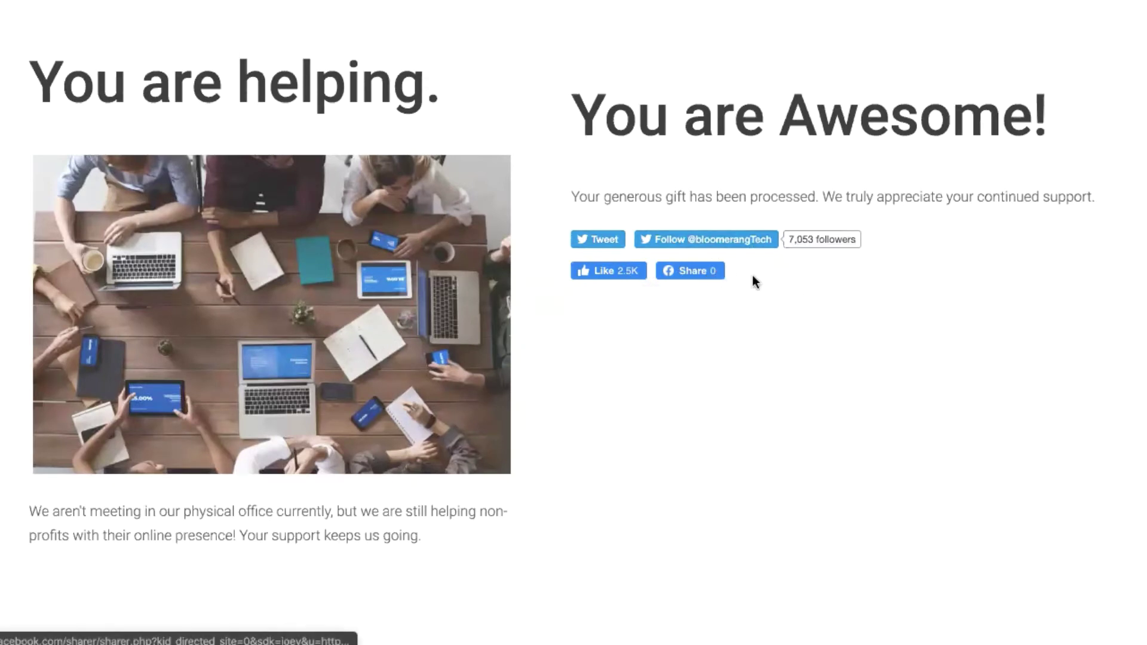
scroll(1000, 284, "up", 1)
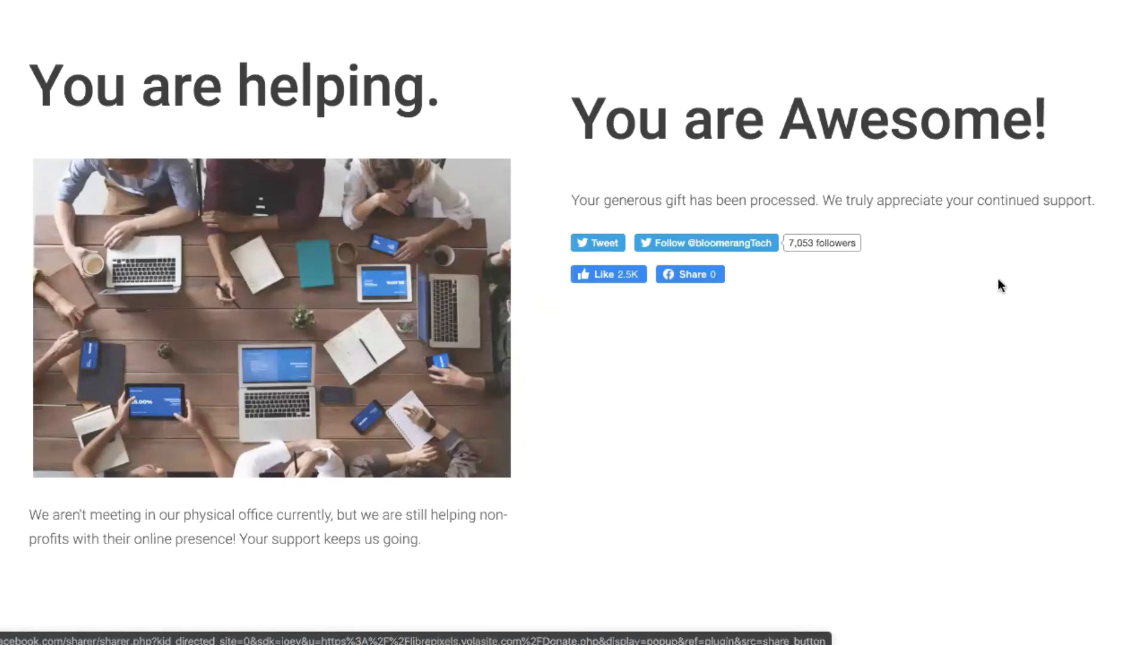
scroll(1001, 286, "up", 2)
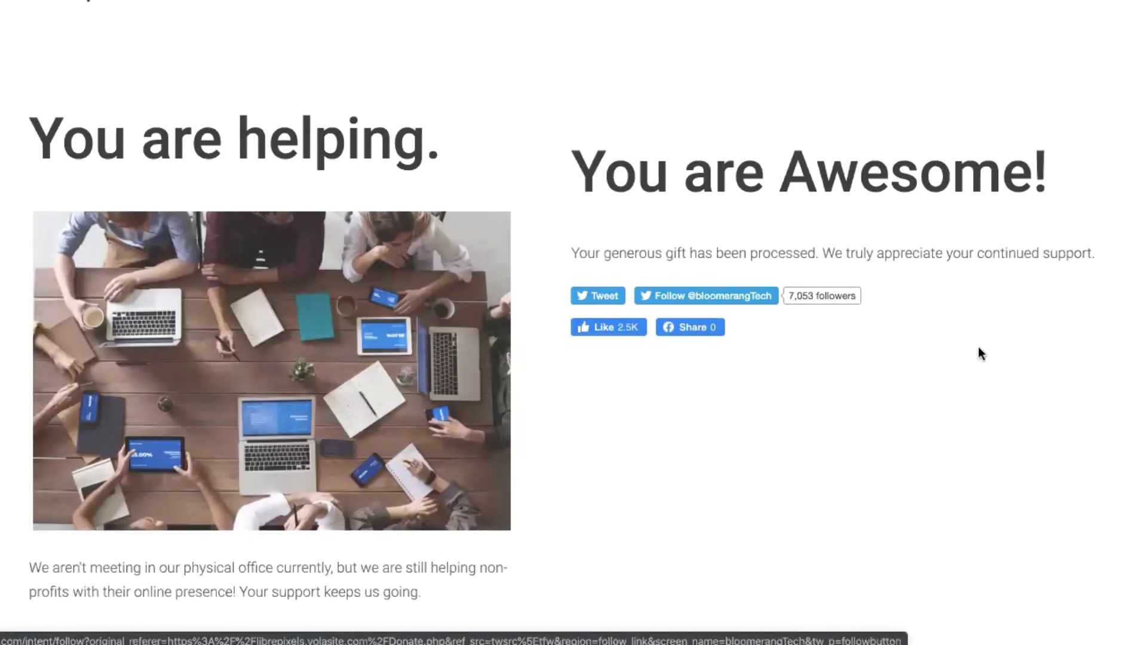
- Switch to Bloomerang, search the constituents for the test donor's full name and open the matching record
scroll(988, 385, "up", 2)
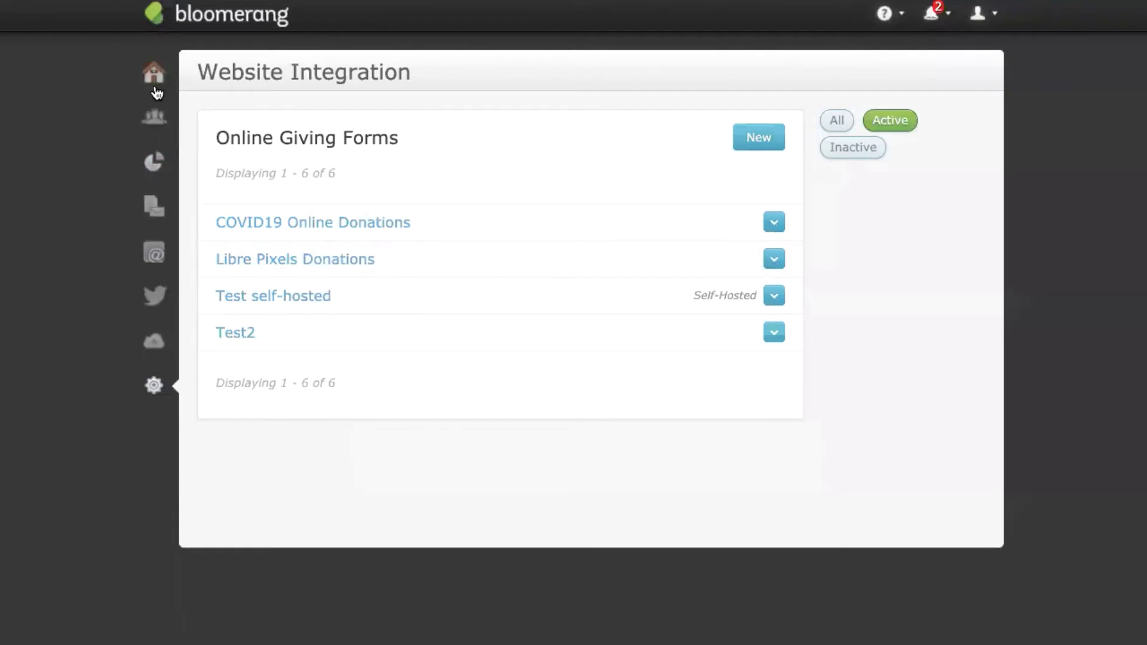
left_click(154, 123)
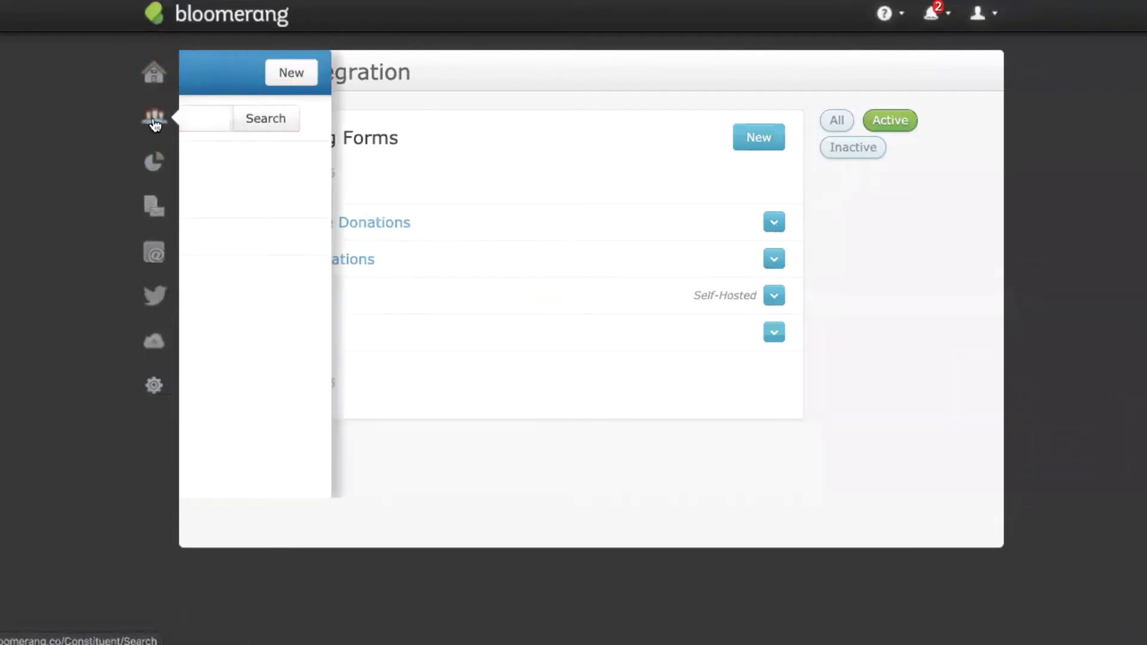
left_click(289, 121)
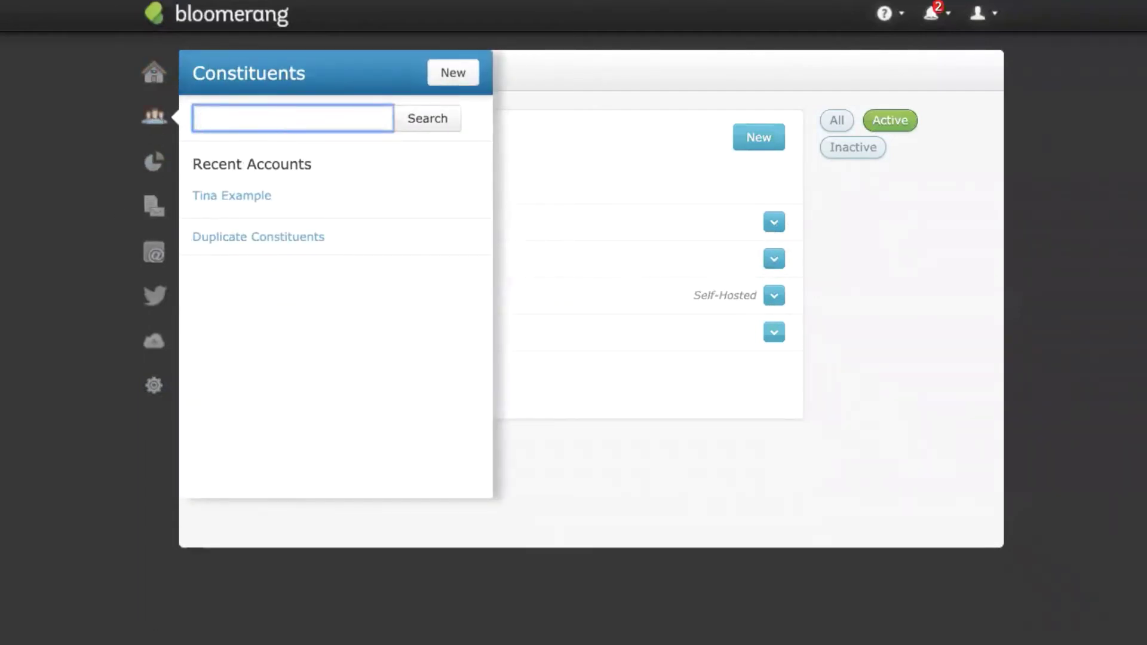
type("david example")
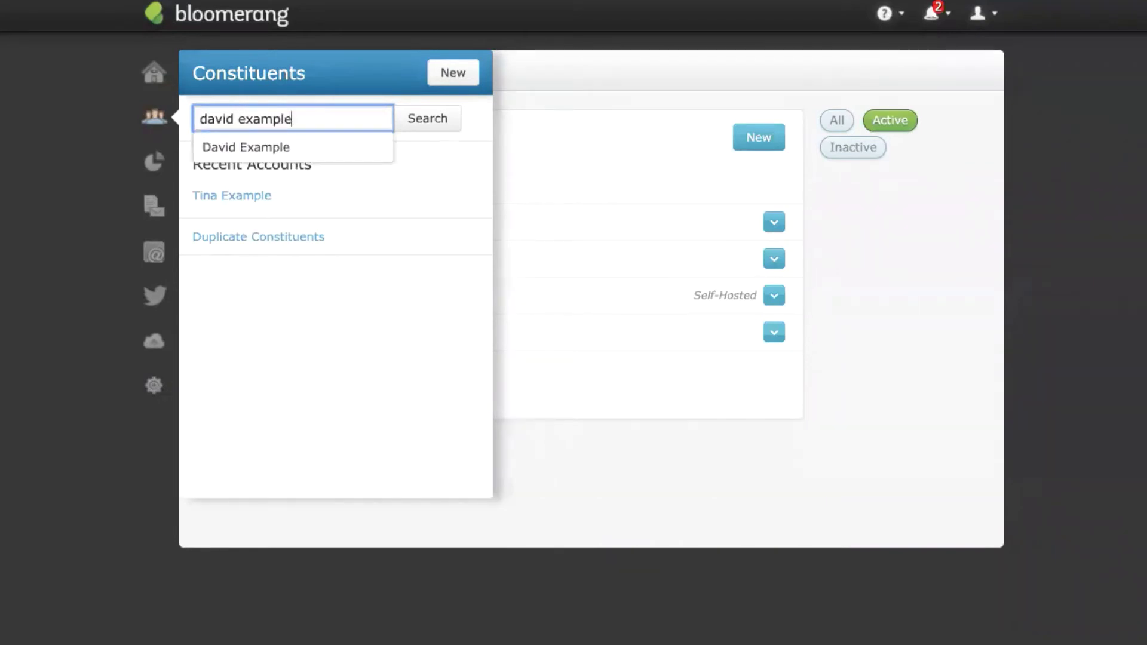
left_click(279, 146)
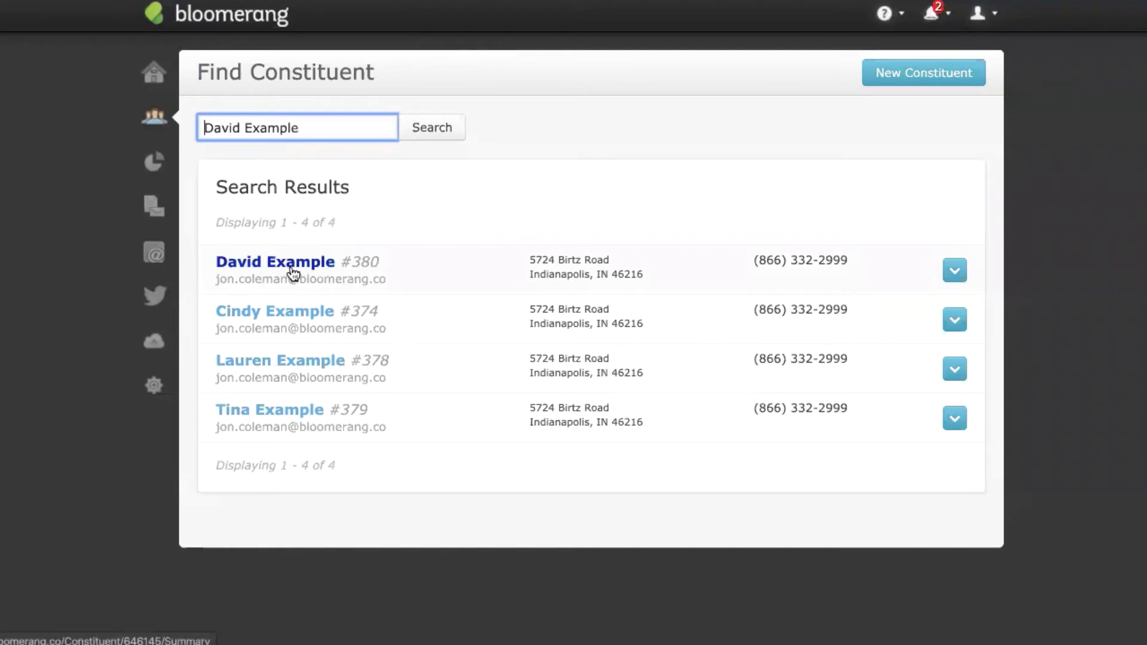
left_click(293, 269)
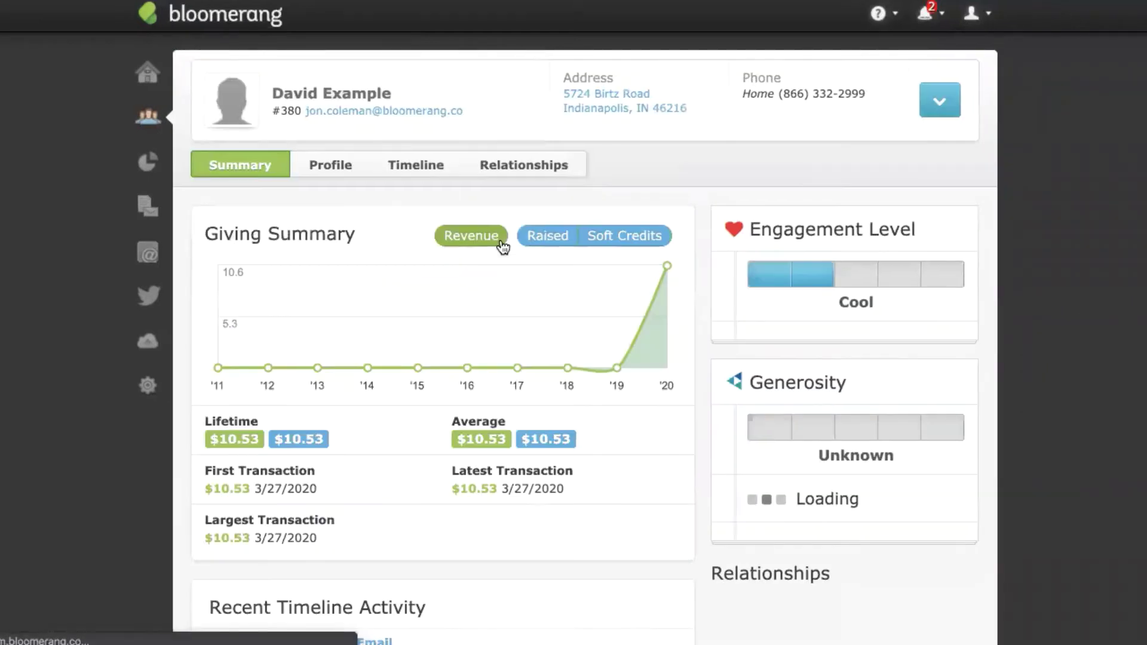
- Open the March 27 donation from the donor's timeline and review its amount, fund, campaign, appeal, payment details and custom fields
left_click(415, 170)
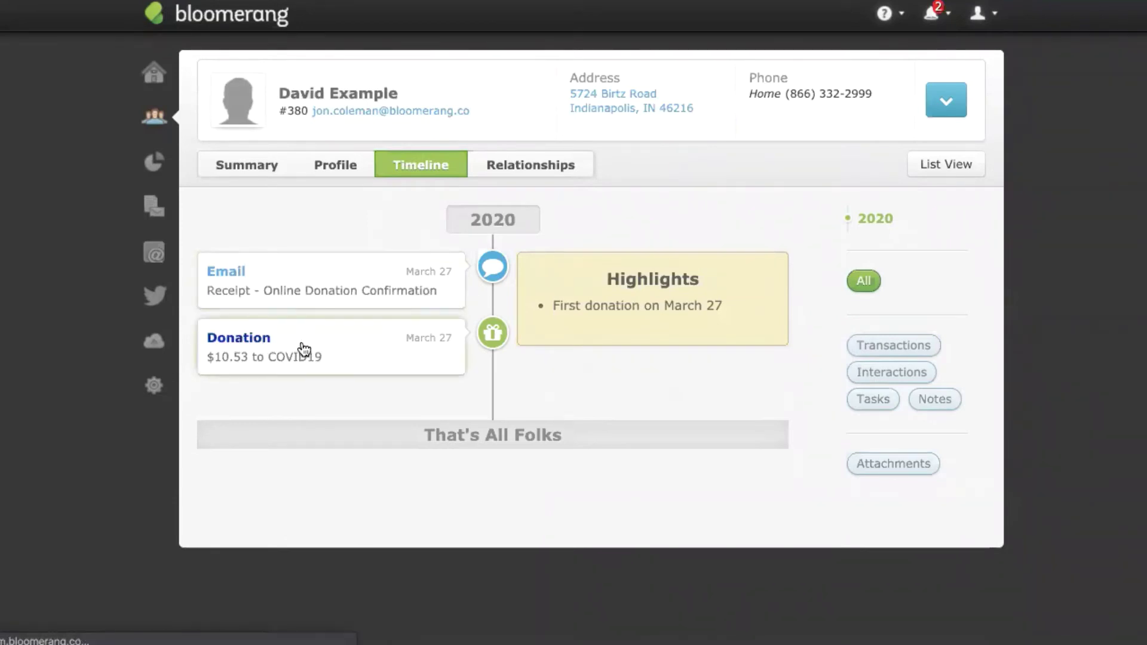
left_click(369, 364)
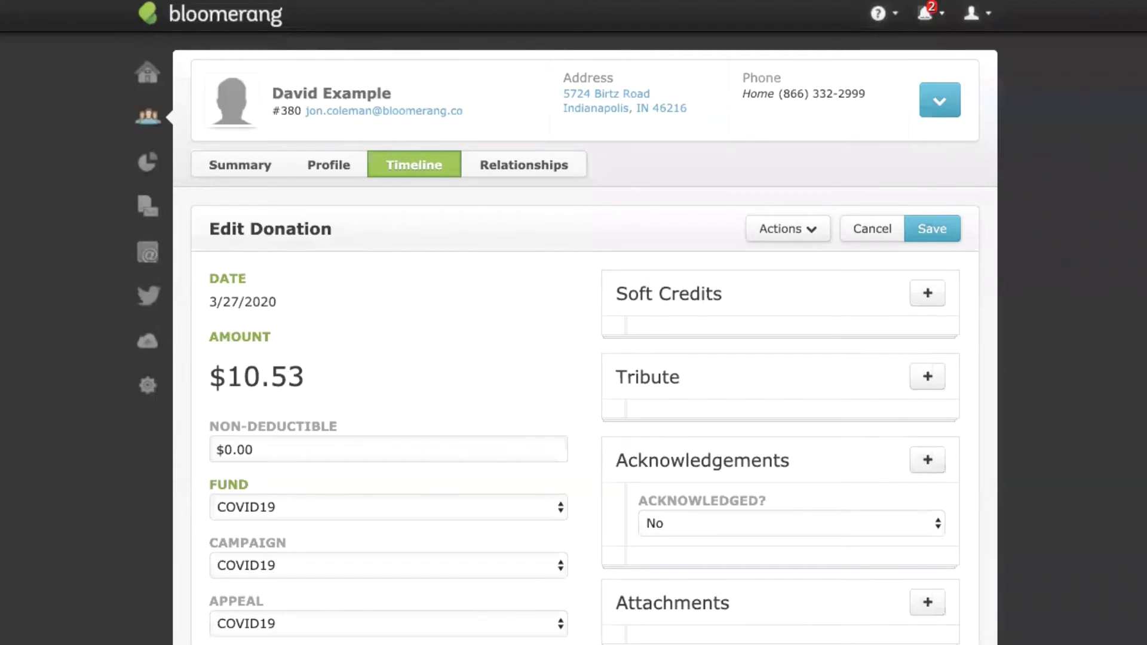
scroll(585, 338, "down", 3)
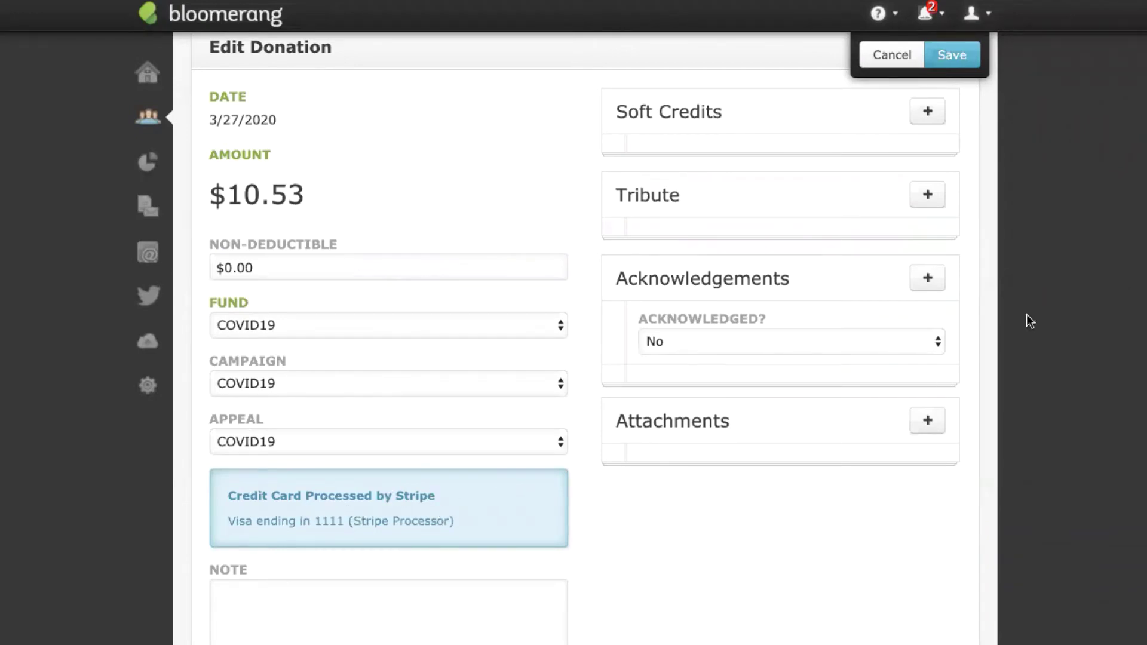
scroll(585, 338, "down", 5)
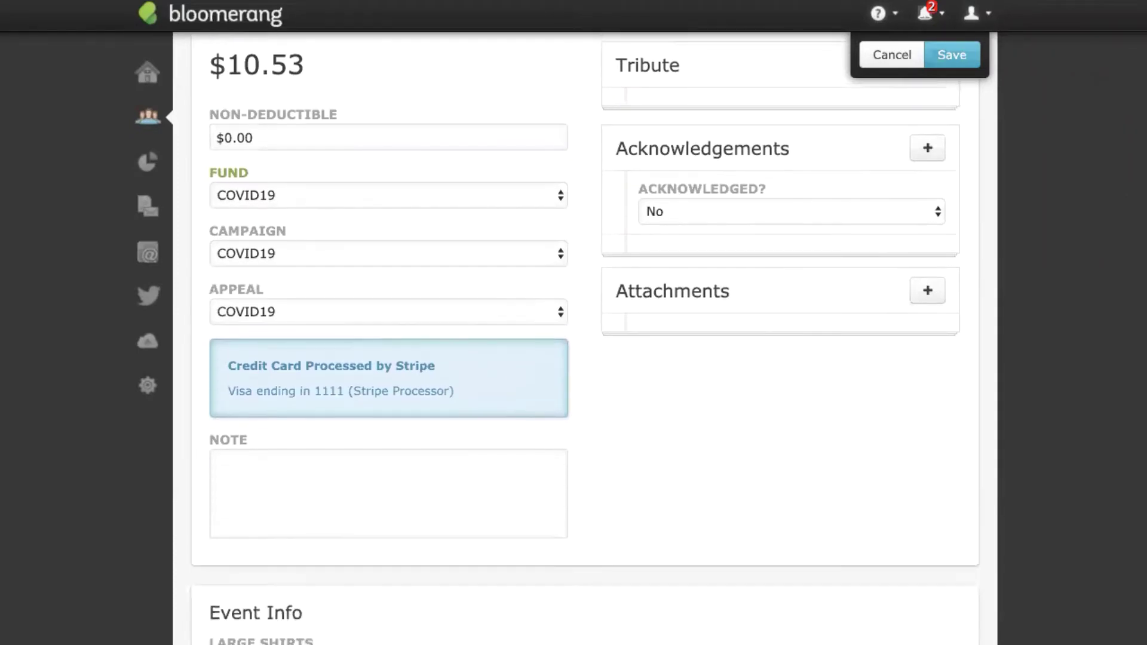
scroll(1069, 310, "down", 4)
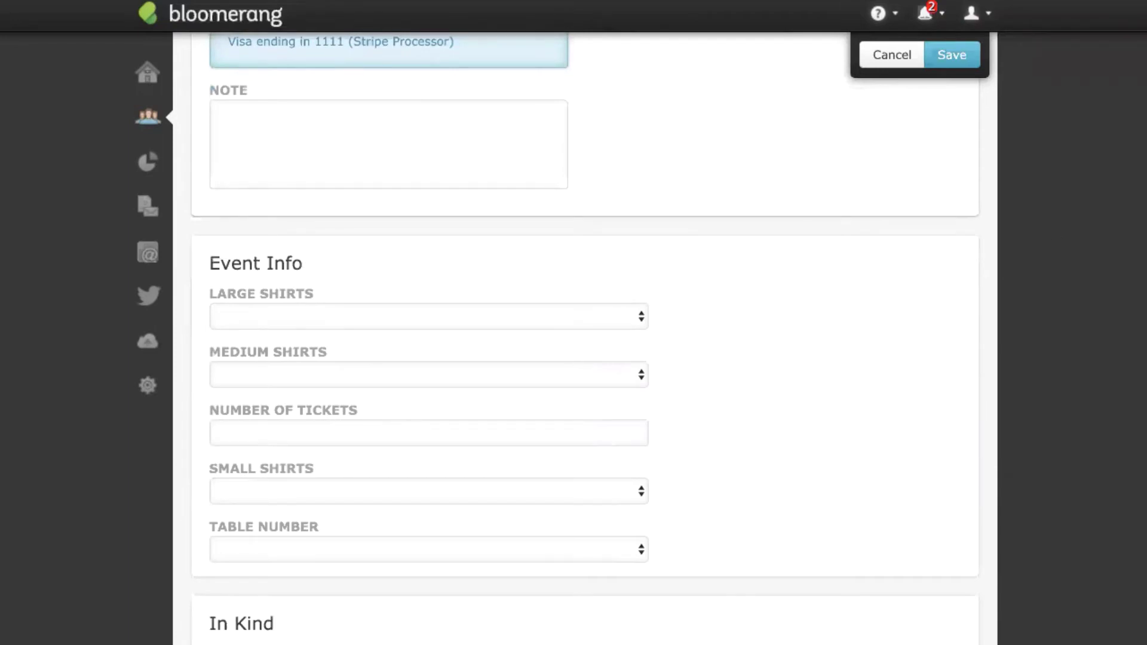
scroll(585, 341, "down", 6)
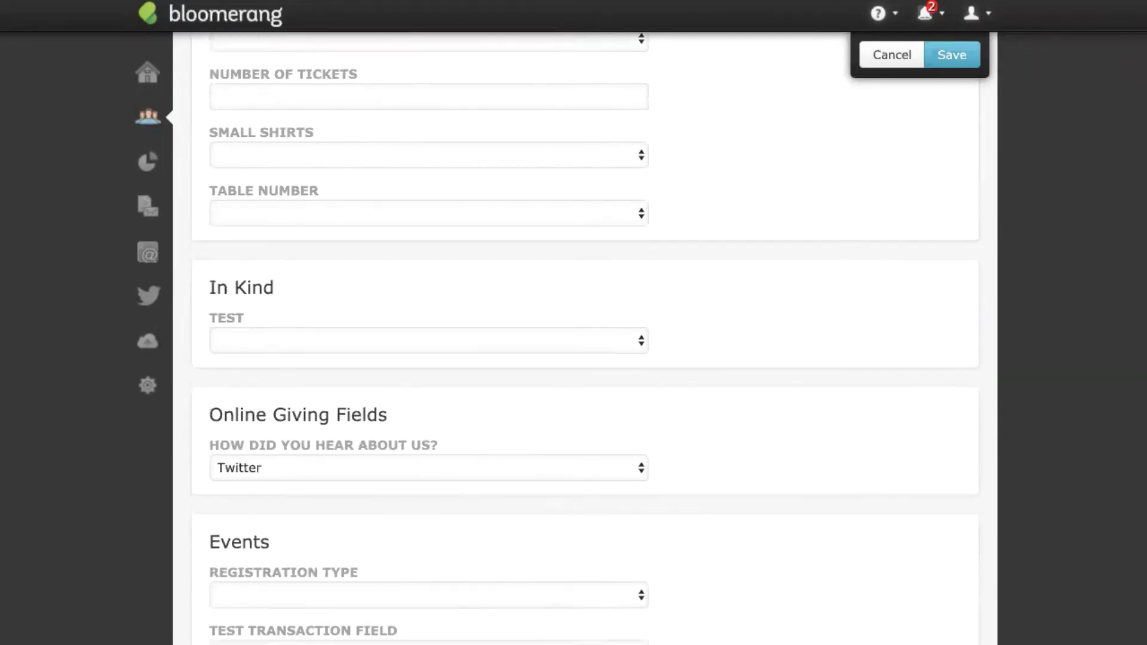
scroll(517, 266, "down", 2)
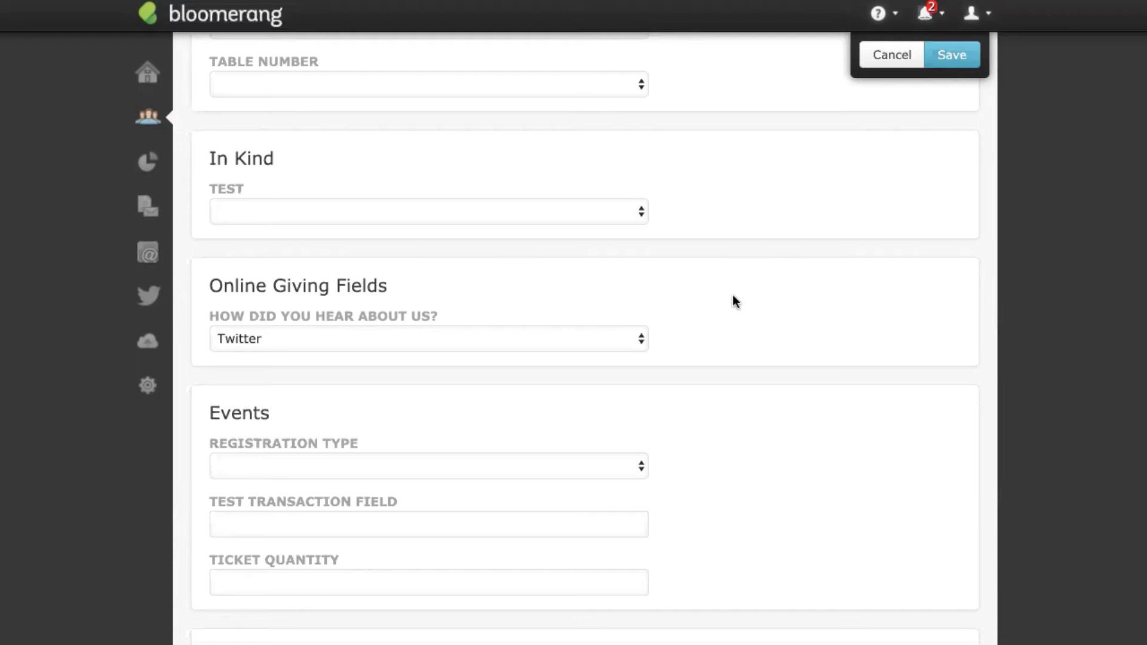
scroll(746, 263, "up", 15)
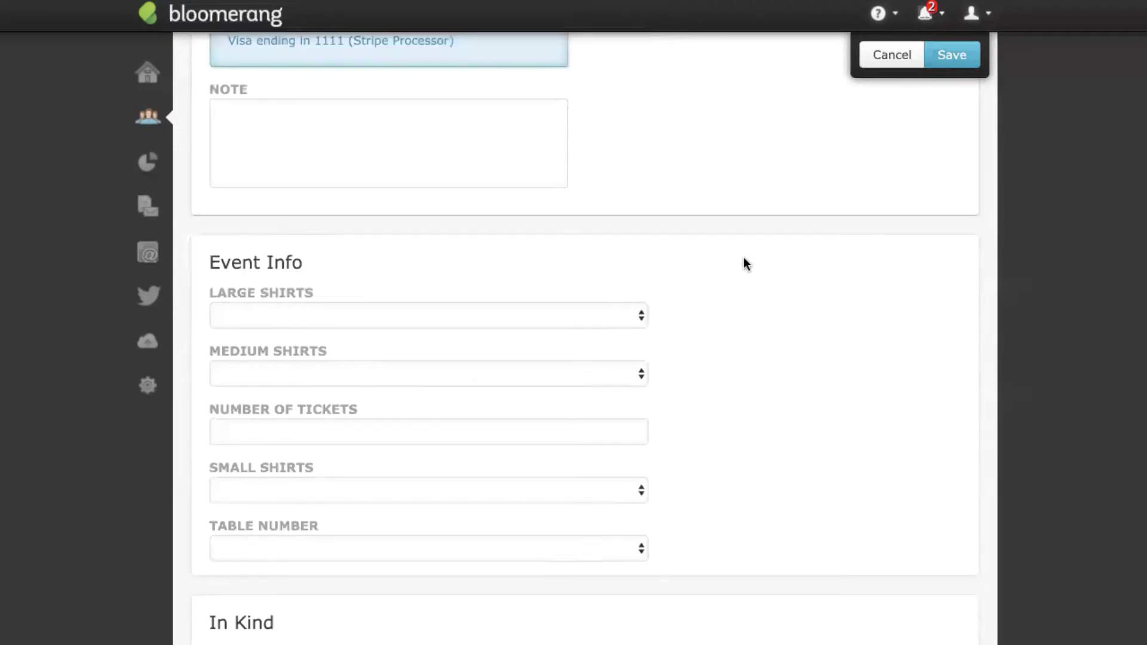
scroll(743, 257, "up", 2)
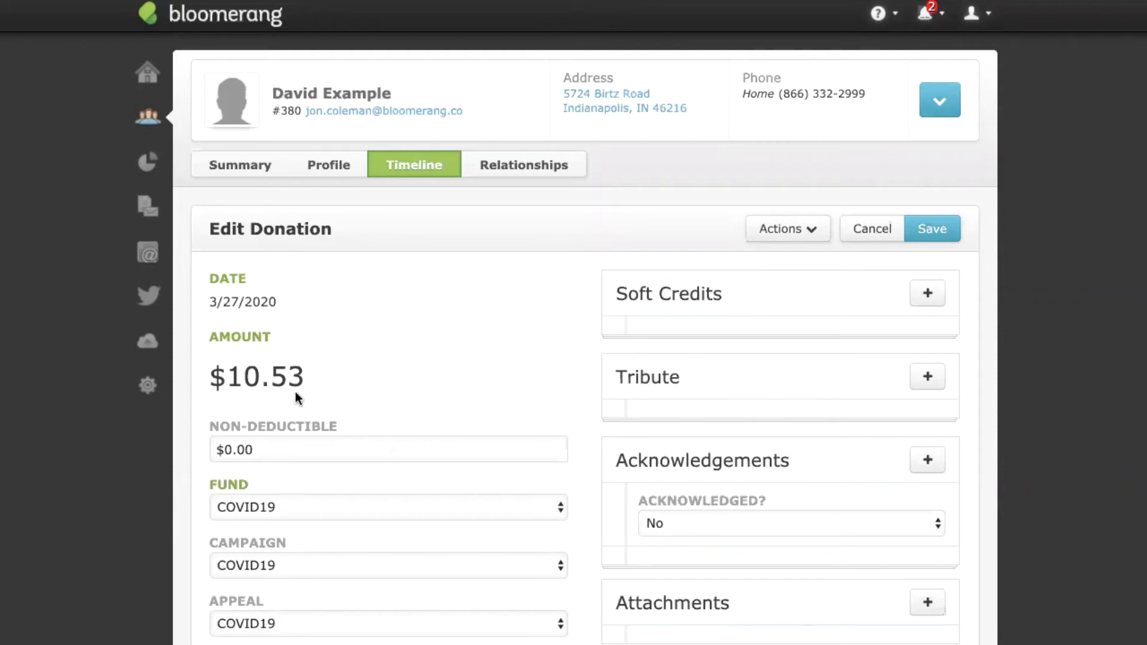
- Open the COVID19 Online Donations form for editing from the online giving forms in the Website Integration settings
left_click(148, 395)
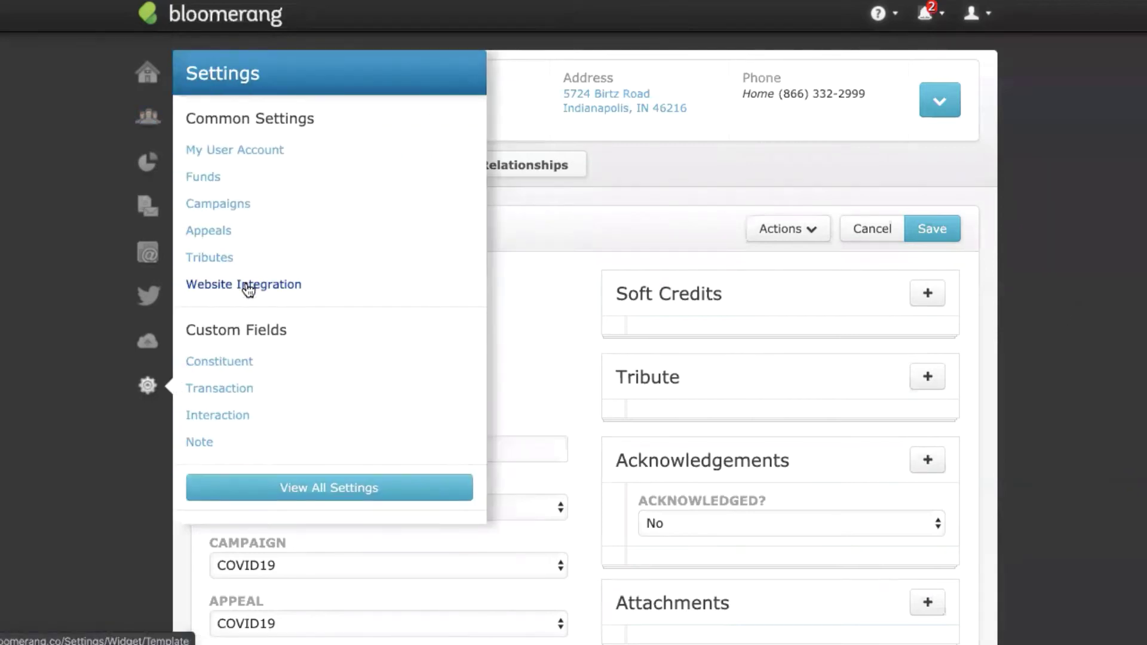
left_click(279, 285)
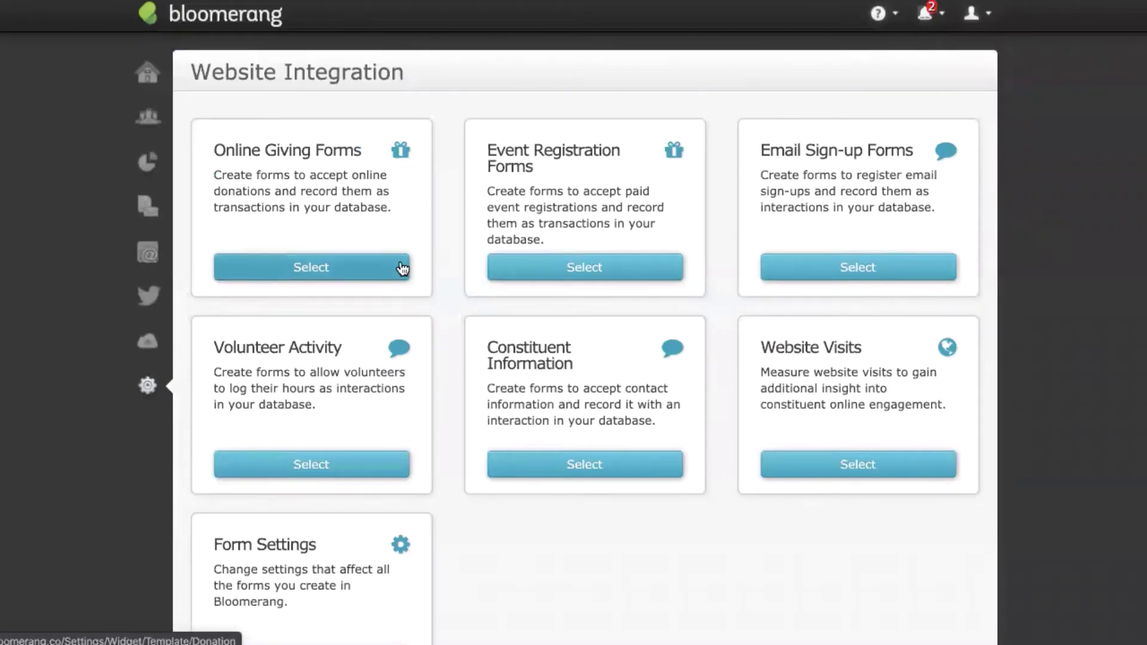
left_click(402, 268)
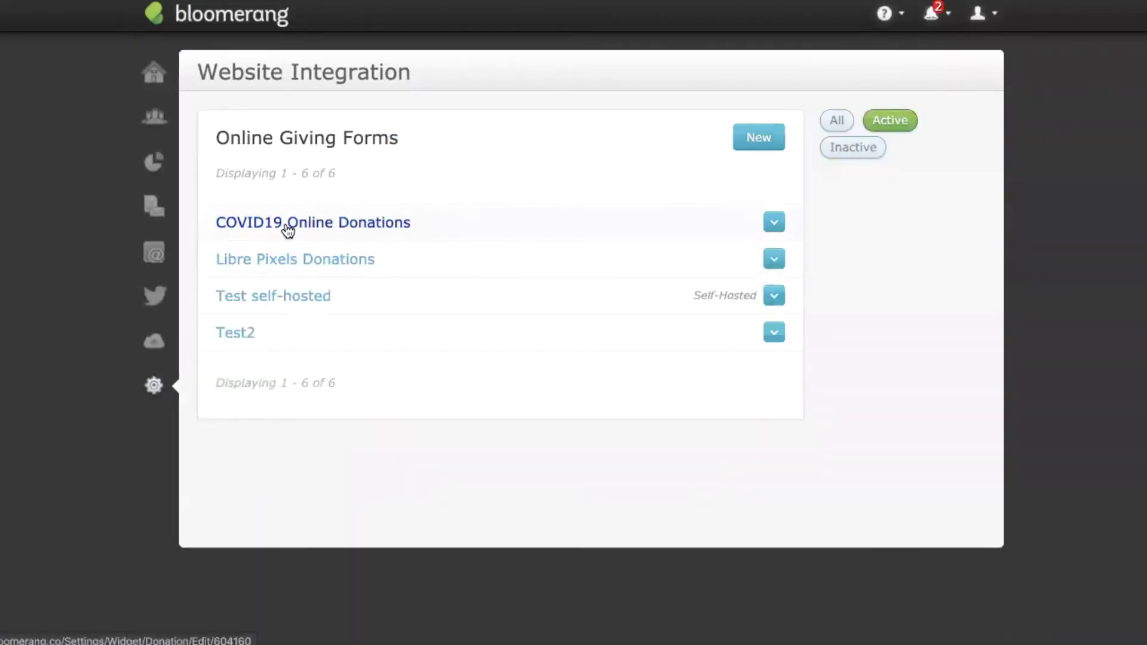
left_click(337, 223)
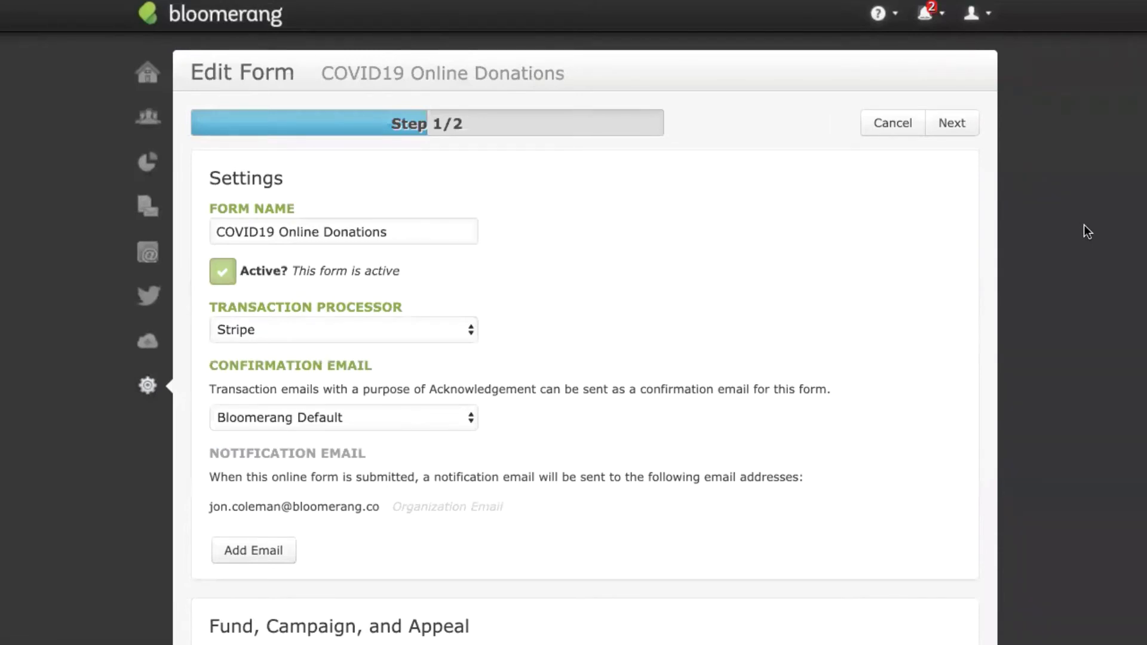
- Check the form's name and the available transaction processors, keeping Stripe selected
left_click(412, 228)
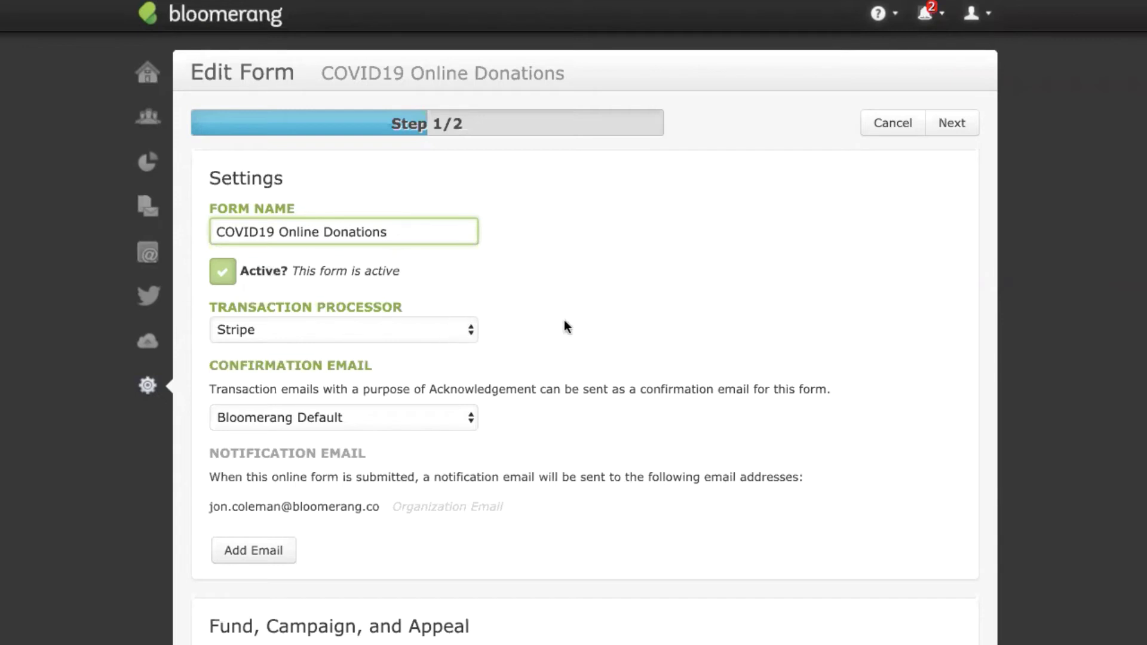
left_click(448, 332)
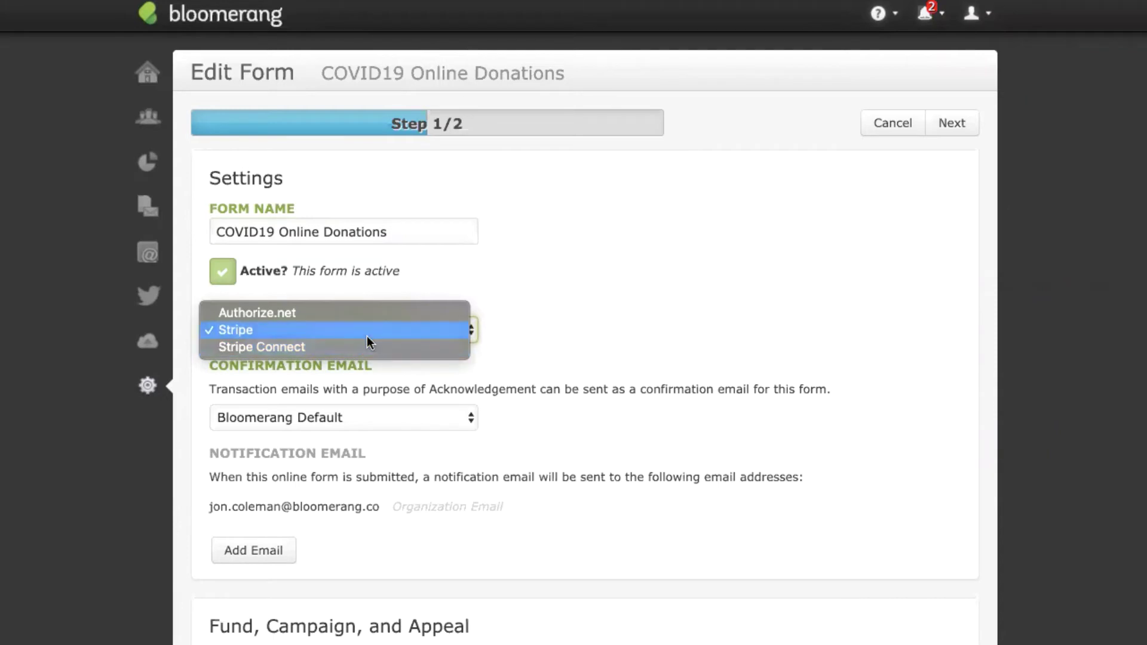
left_click(367, 335)
left_click(557, 337)
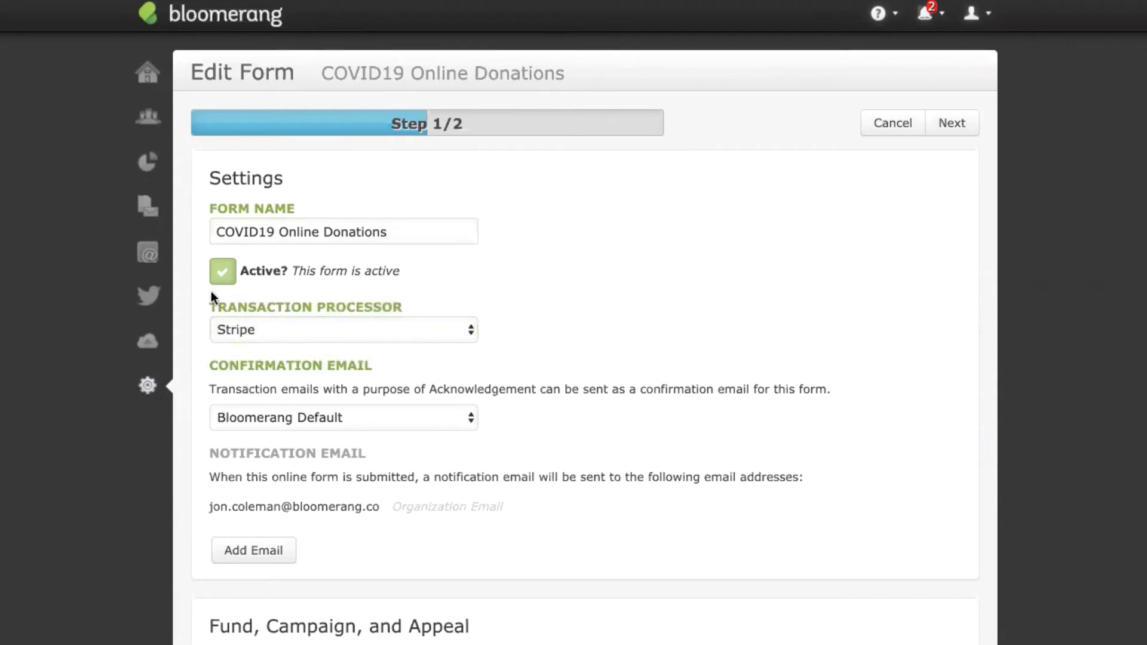
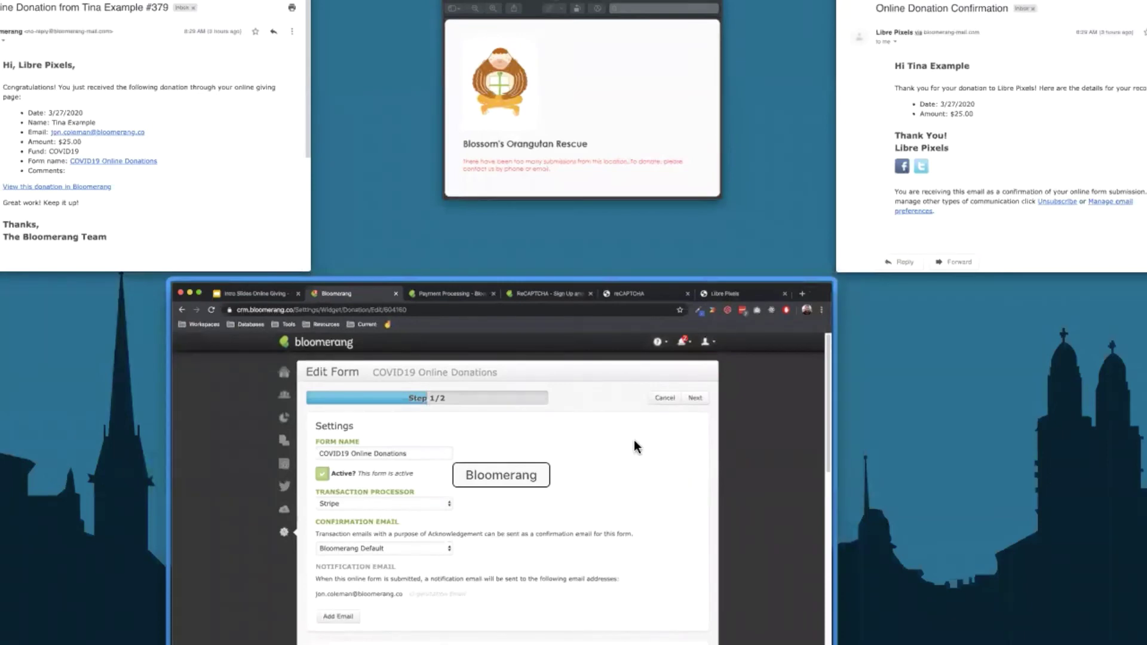
- Switch to the Online Donation Confirmation email and review the default message sent to the donor
left_click(1023, 160)
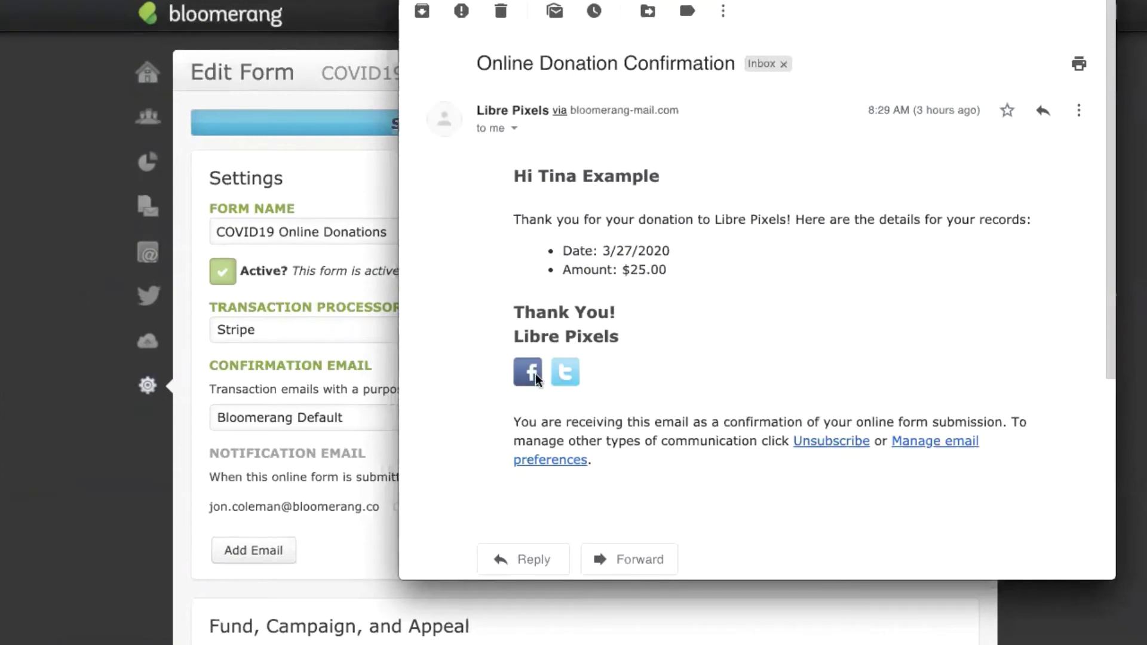
scroll(695, 389, "down", 4)
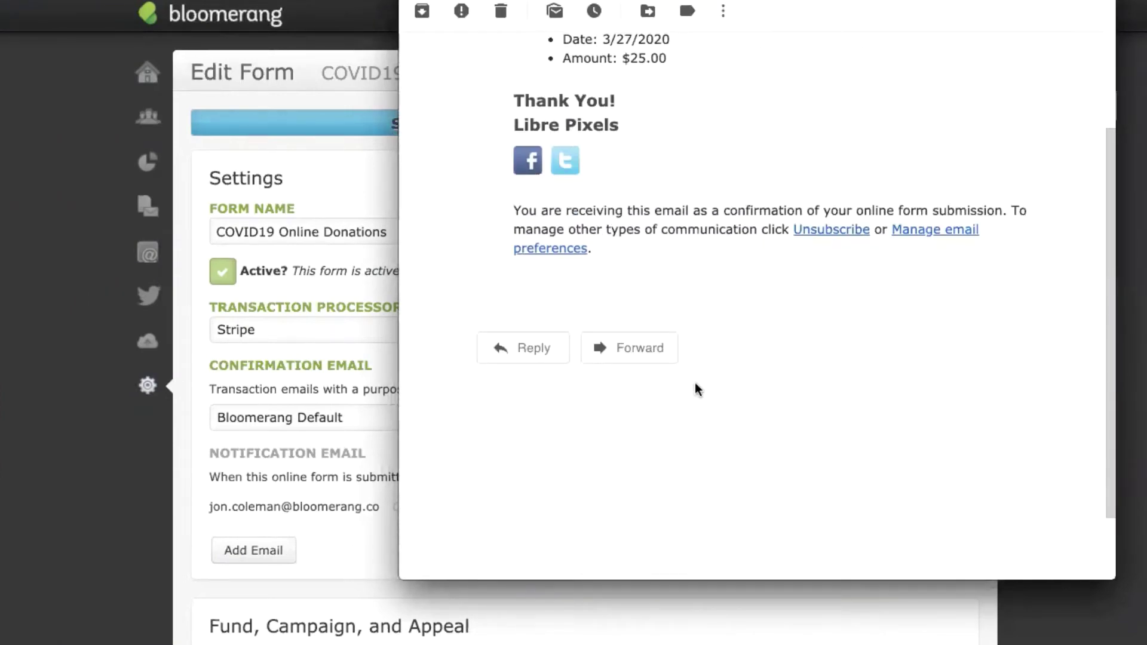
scroll(694, 389, "up", 4)
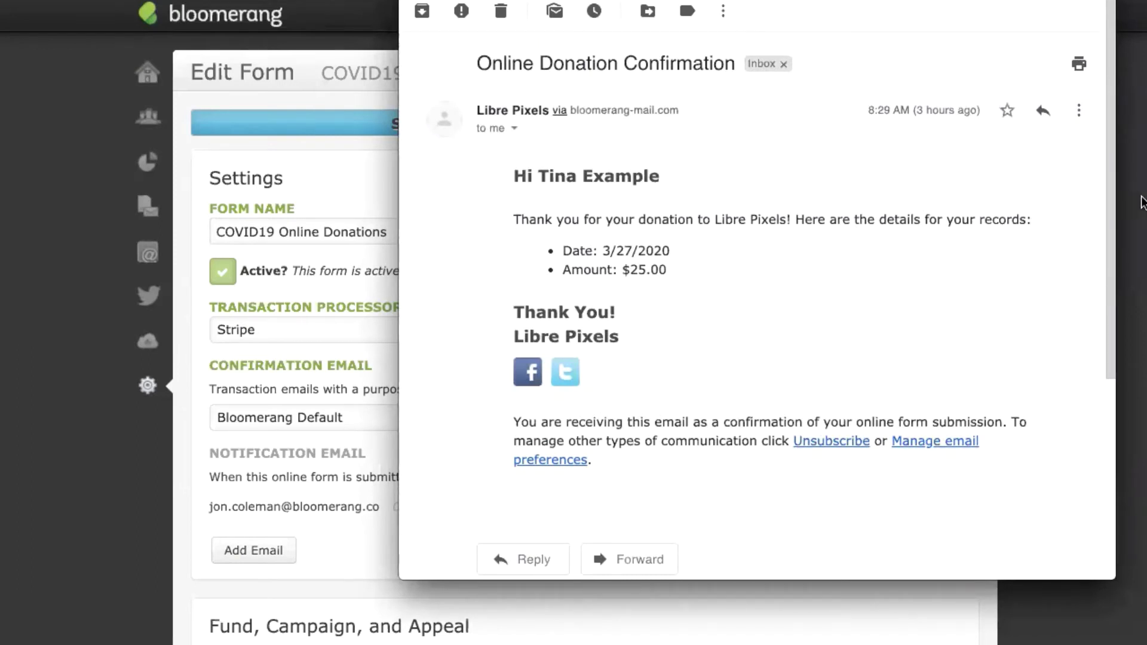
- Return to the form, add two blank notification email entries and remove both
scroll(915, 277, "down", 2)
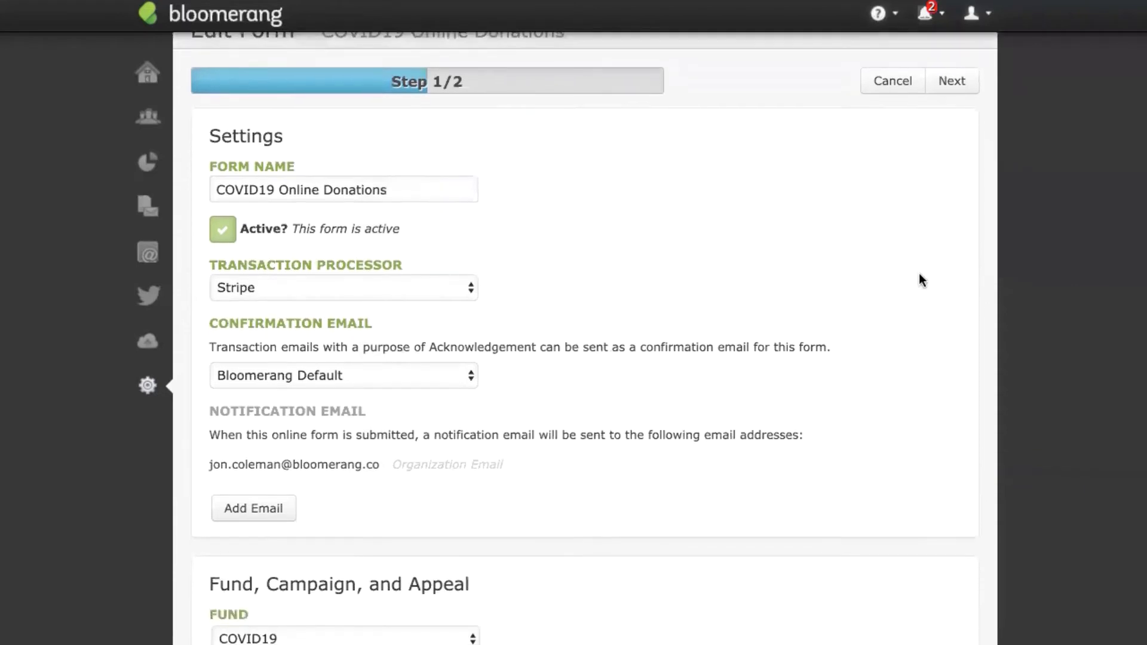
left_click_drag(211, 407, 391, 404)
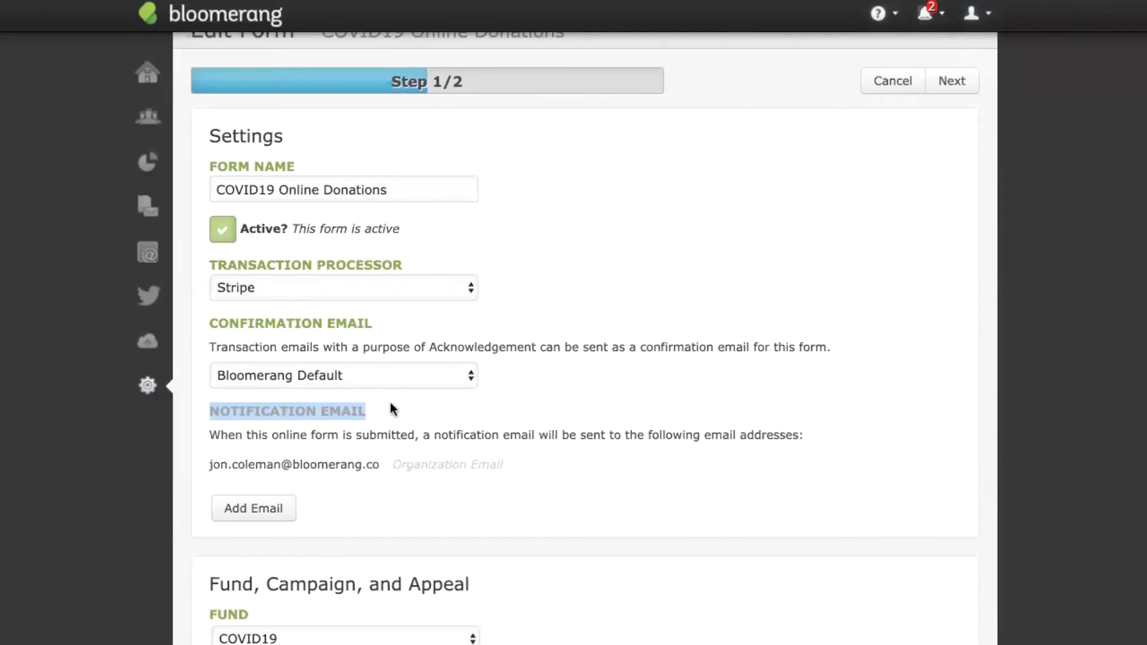
left_click(503, 421)
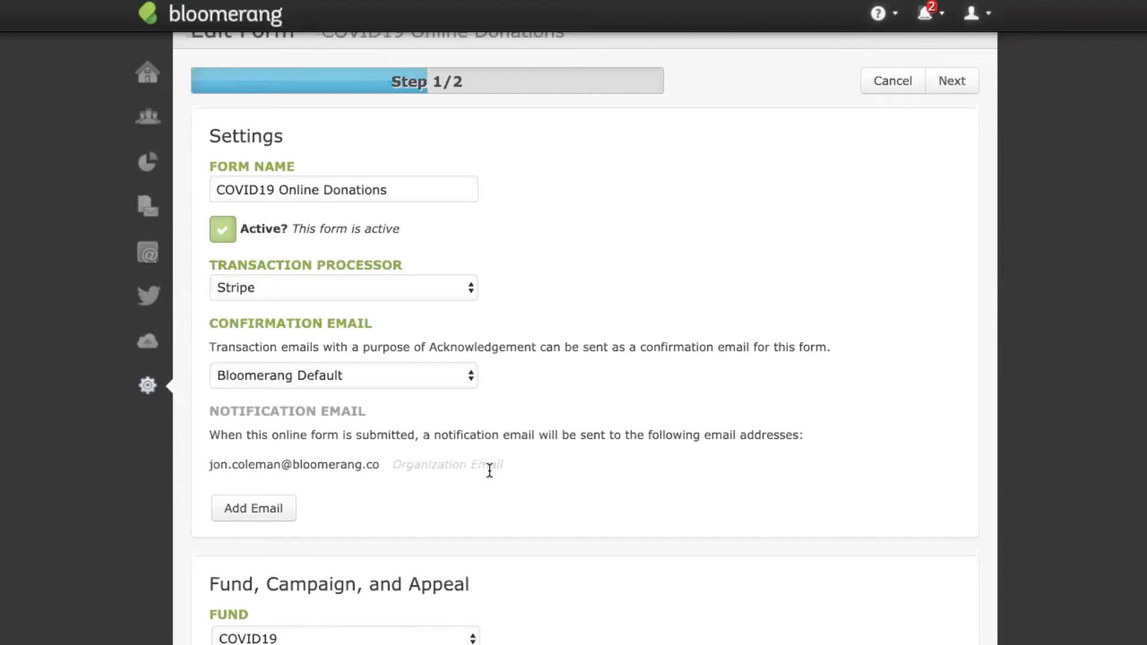
left_click(281, 517)
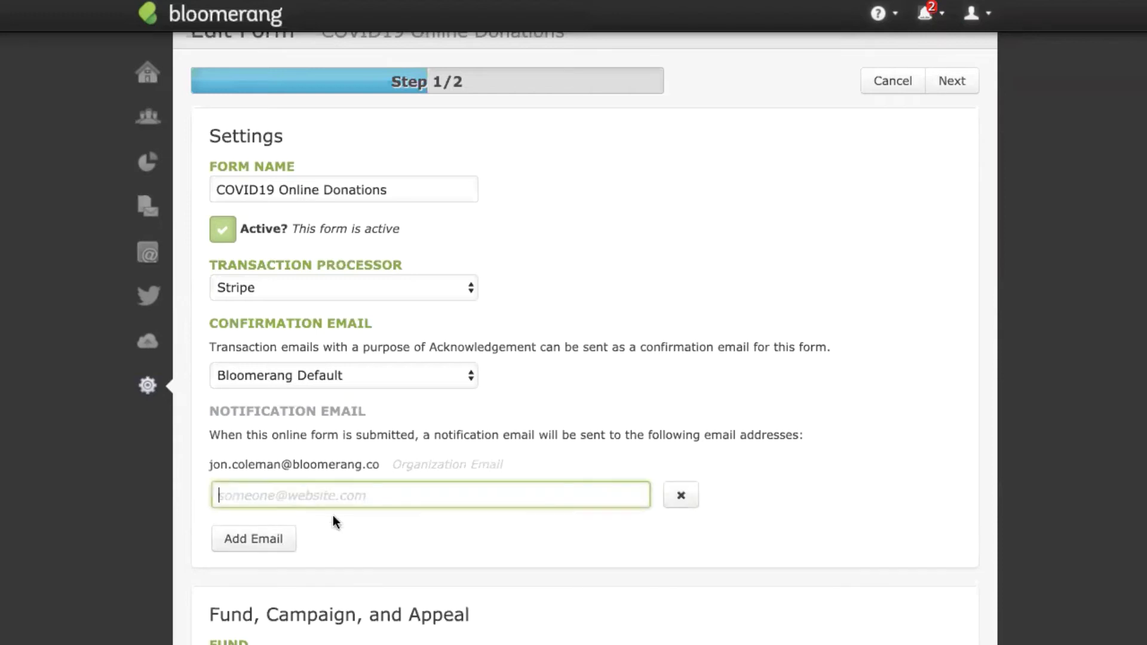
left_click(247, 540)
left_click(443, 493)
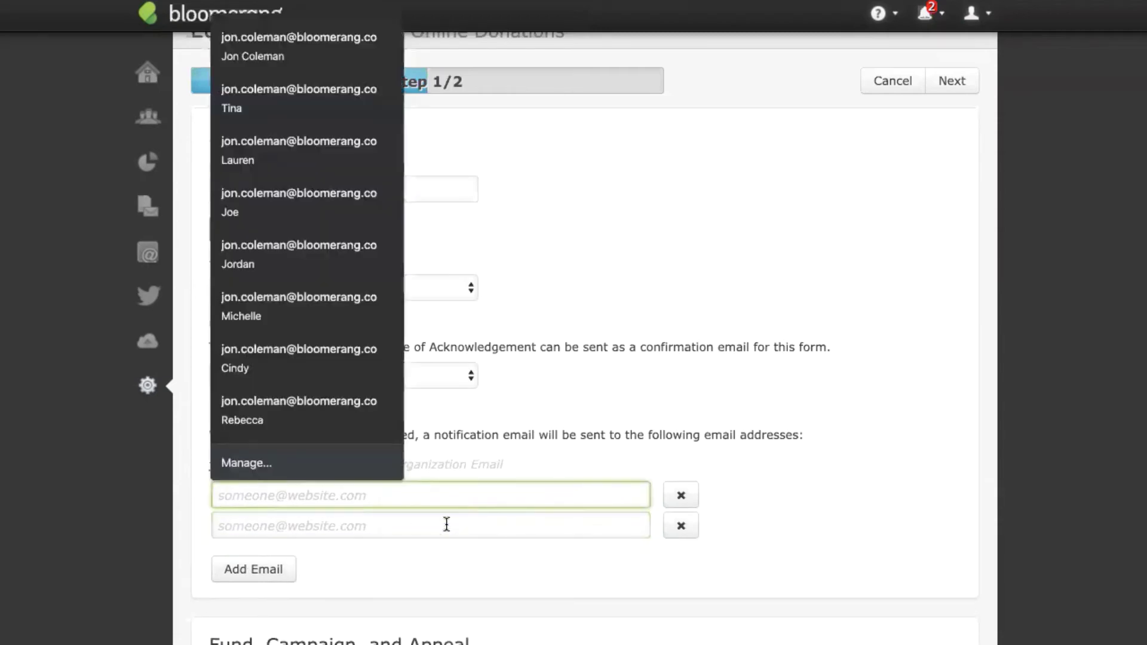
left_click(550, 563)
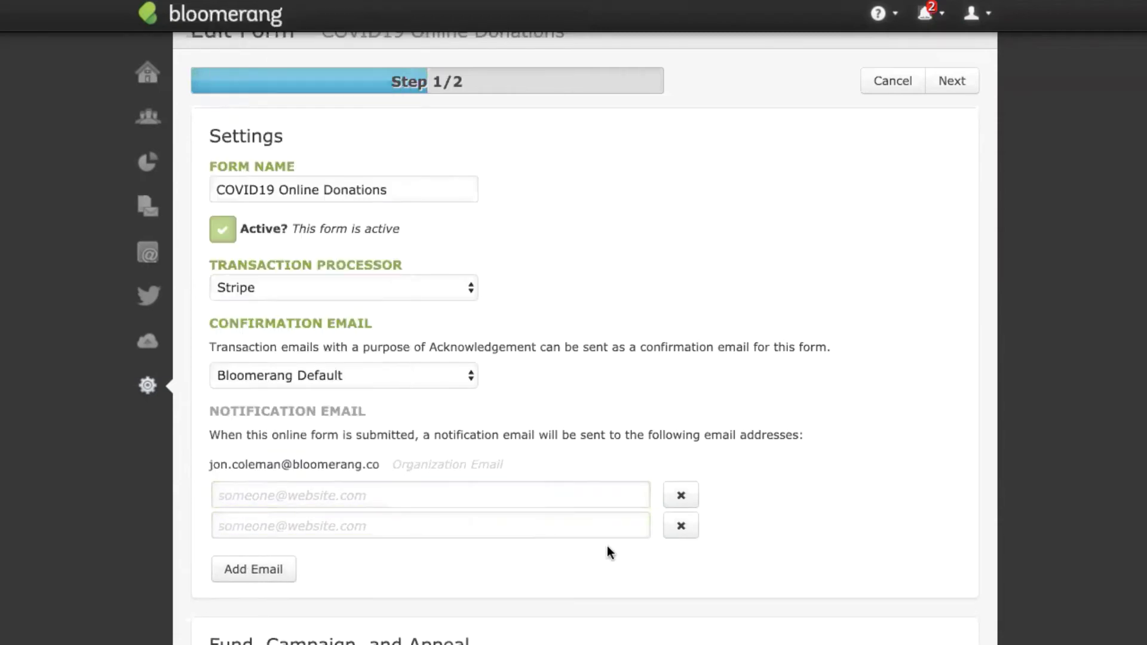
left_click(684, 529)
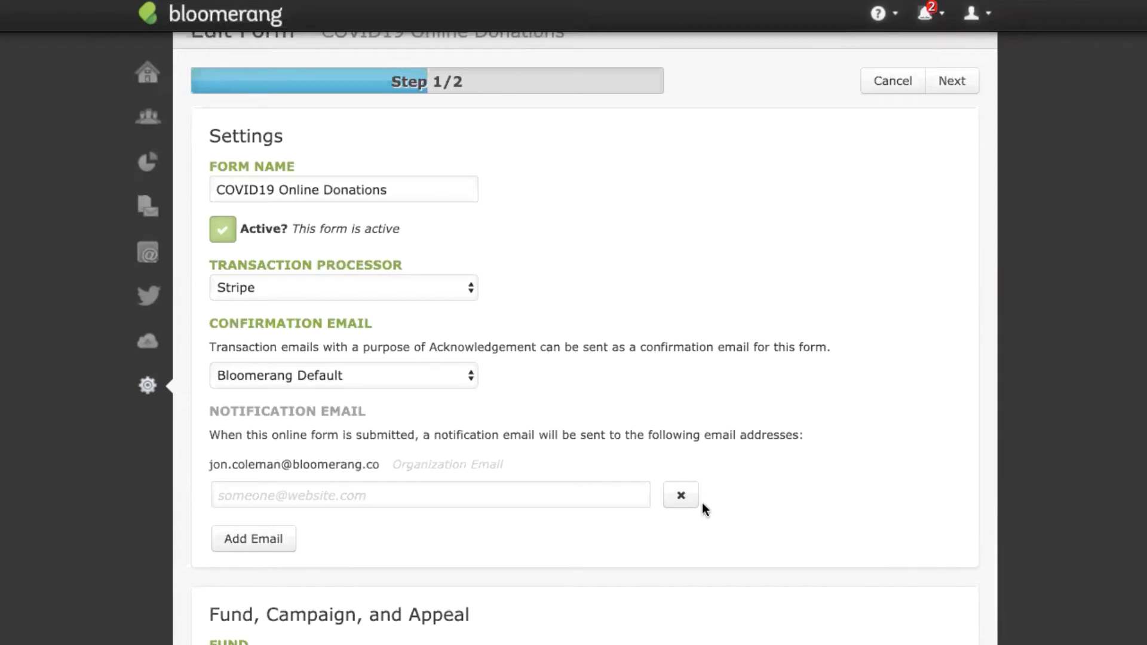
left_click(682, 499)
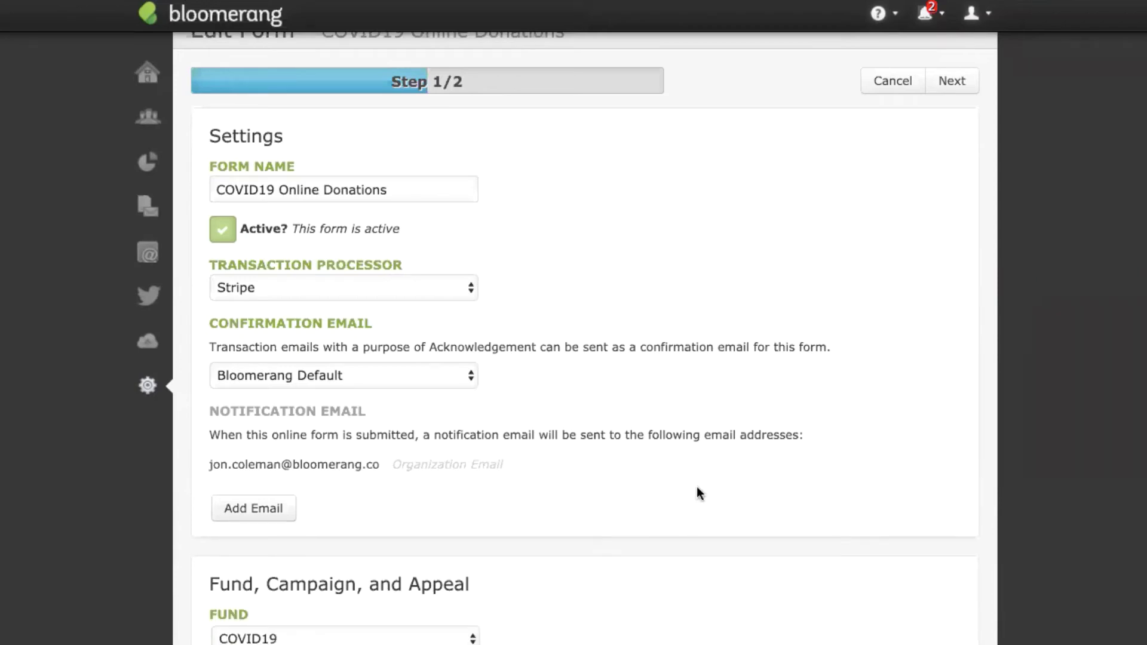
- Switch to the online donation notification email, review the donation details sent to the organization, and return to the form
key("ctrl+Up")
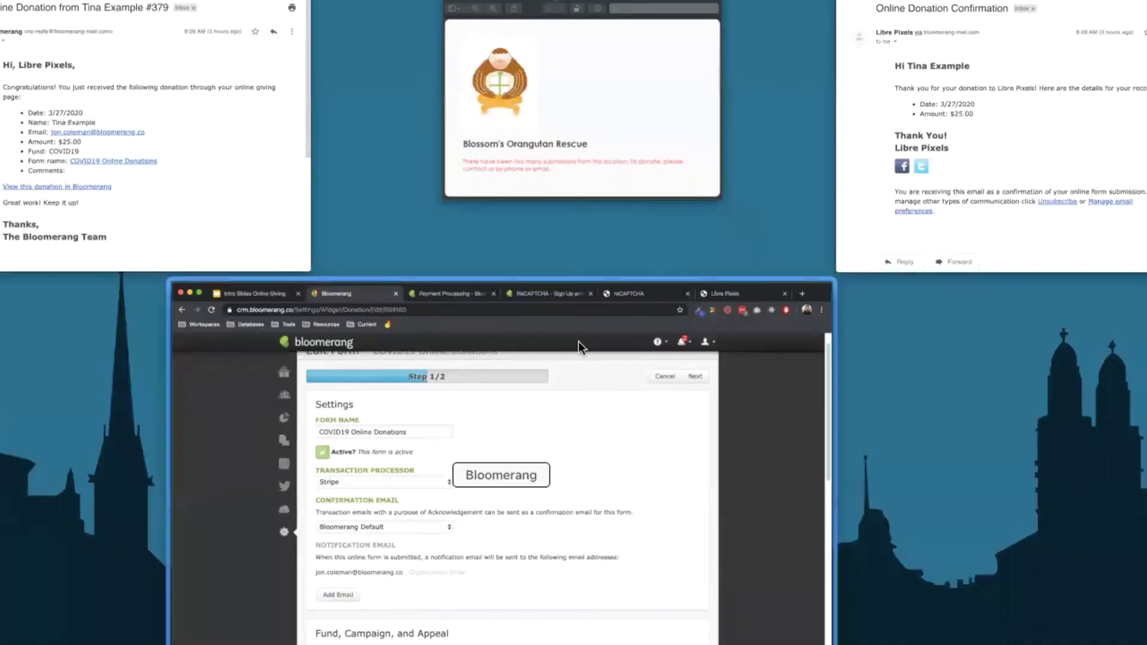
left_click(189, 191)
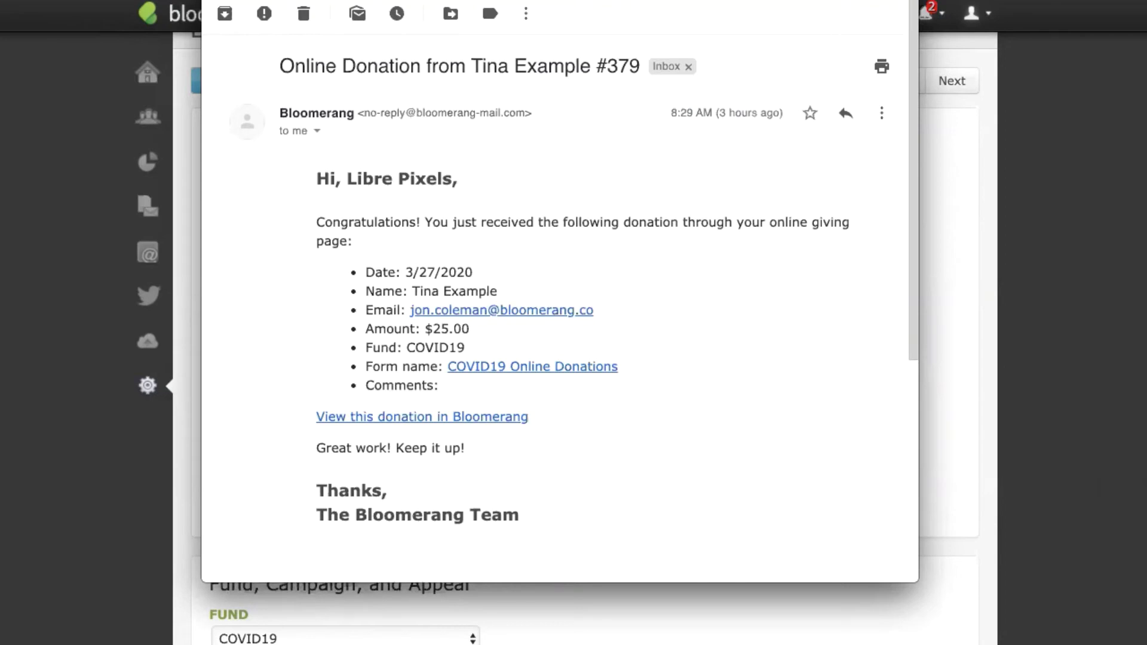
left_click_drag(845, 5, 603, 0)
left_click(1075, 274)
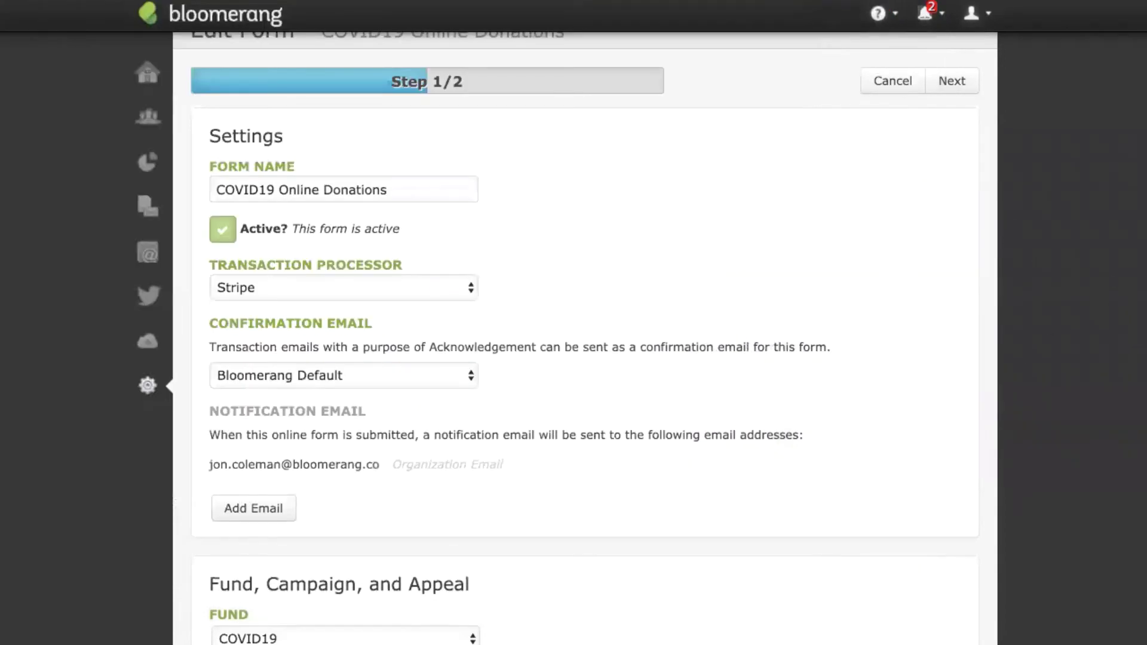
- Add the Building Fund and General/Operating funds to the form, and remove General/Operating again
scroll(585, 340, "down", 5)
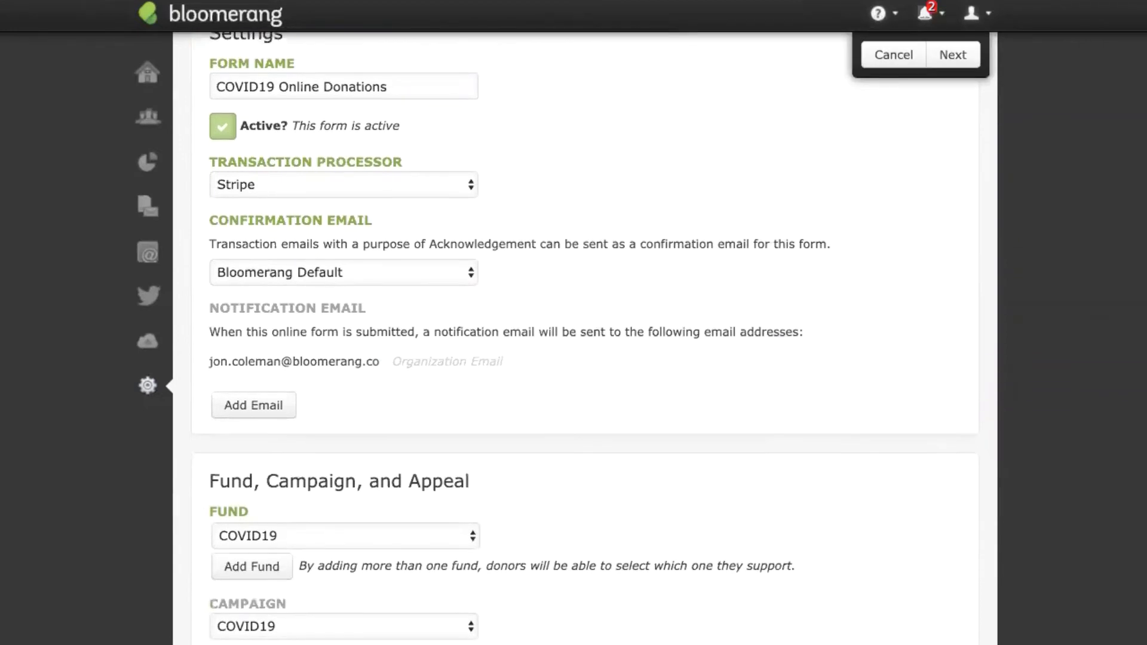
scroll(585, 340, "down", 3)
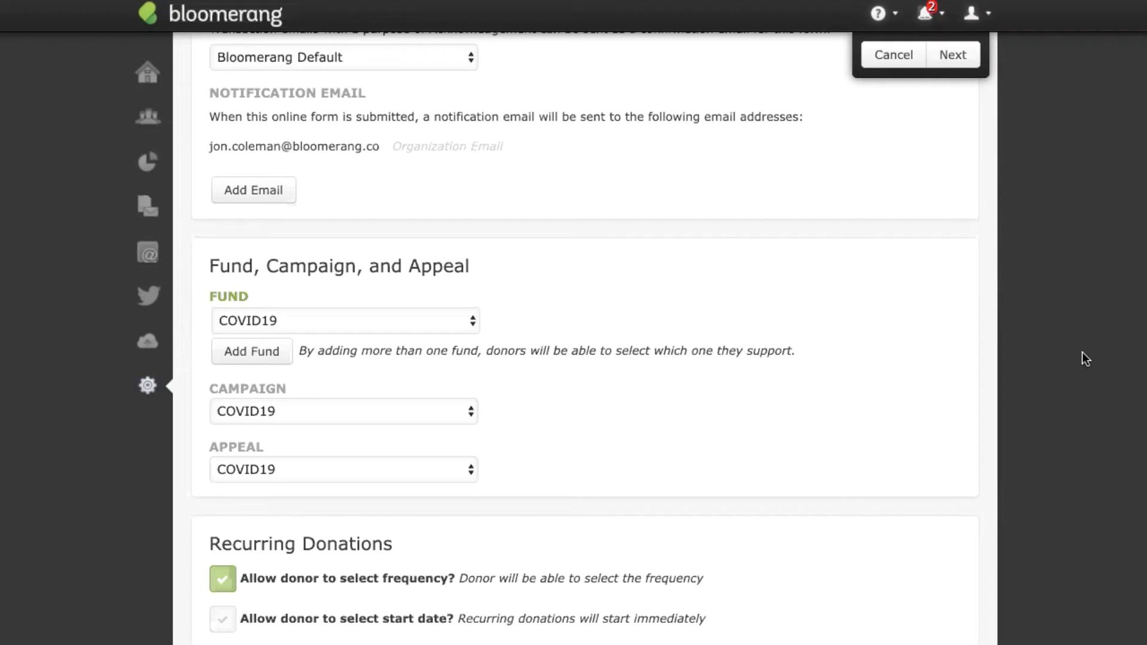
left_click(285, 362)
left_click(279, 390)
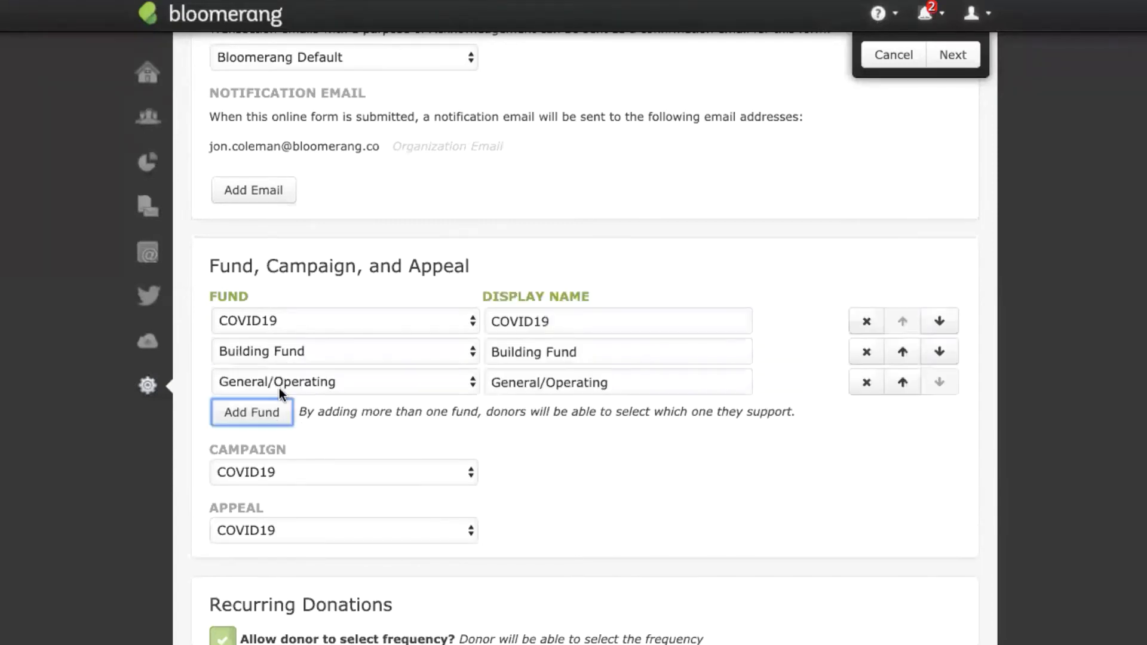
left_click(672, 439)
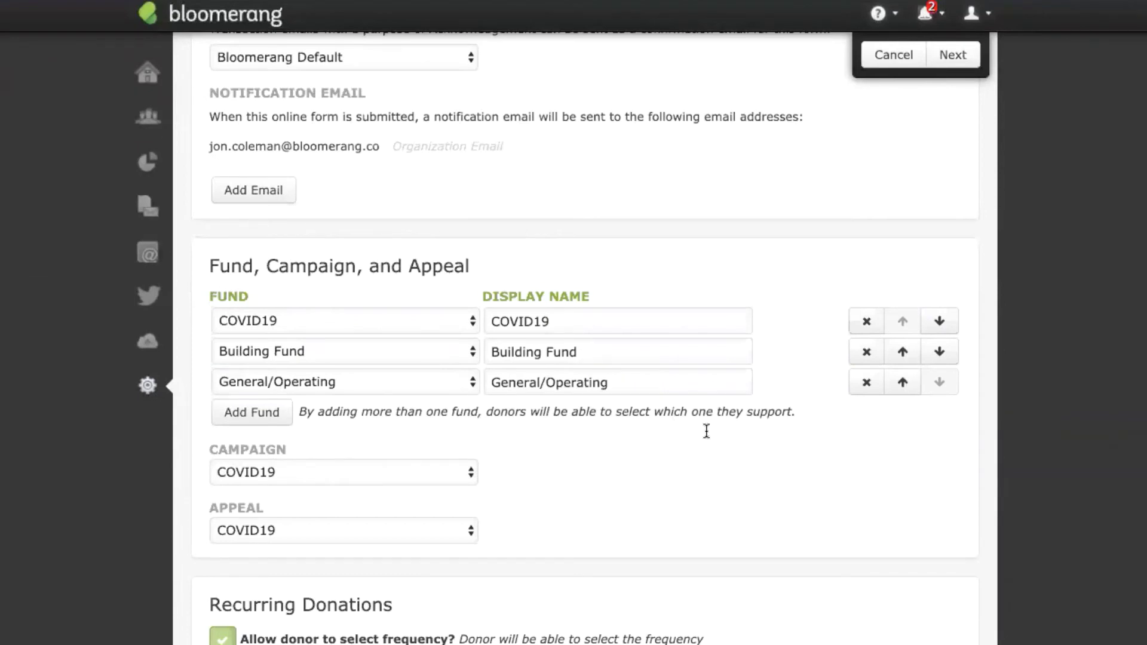
left_click(866, 383)
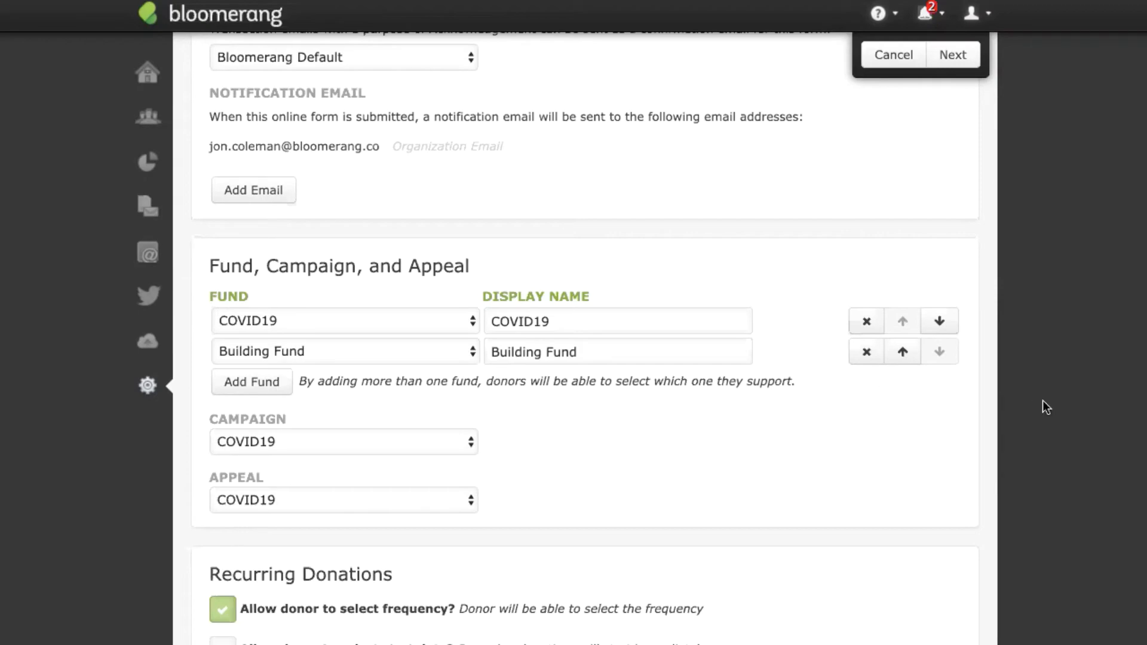
- Disable the option that lets donors select the frequency of recurring donations
scroll(1045, 400, "down", 3)
scroll(1043, 400, "down", 1)
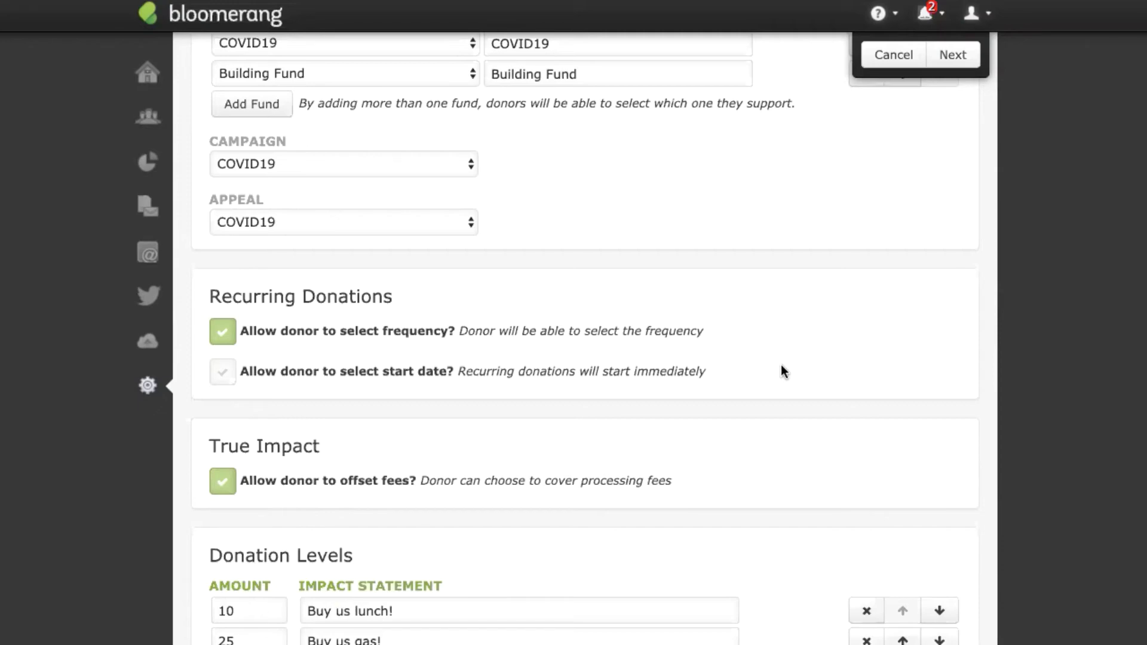
left_click(223, 332)
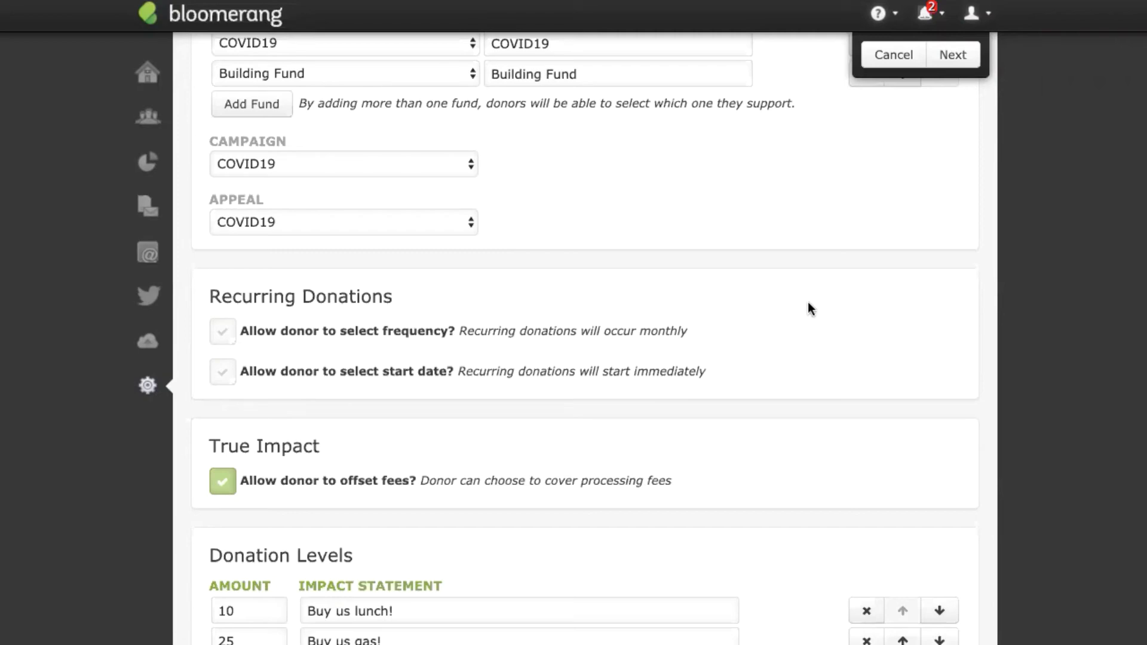
- Add a new donation level of $250.00 with the impact statement "Wow thanks so much!"
scroll(507, 386, "down", 2)
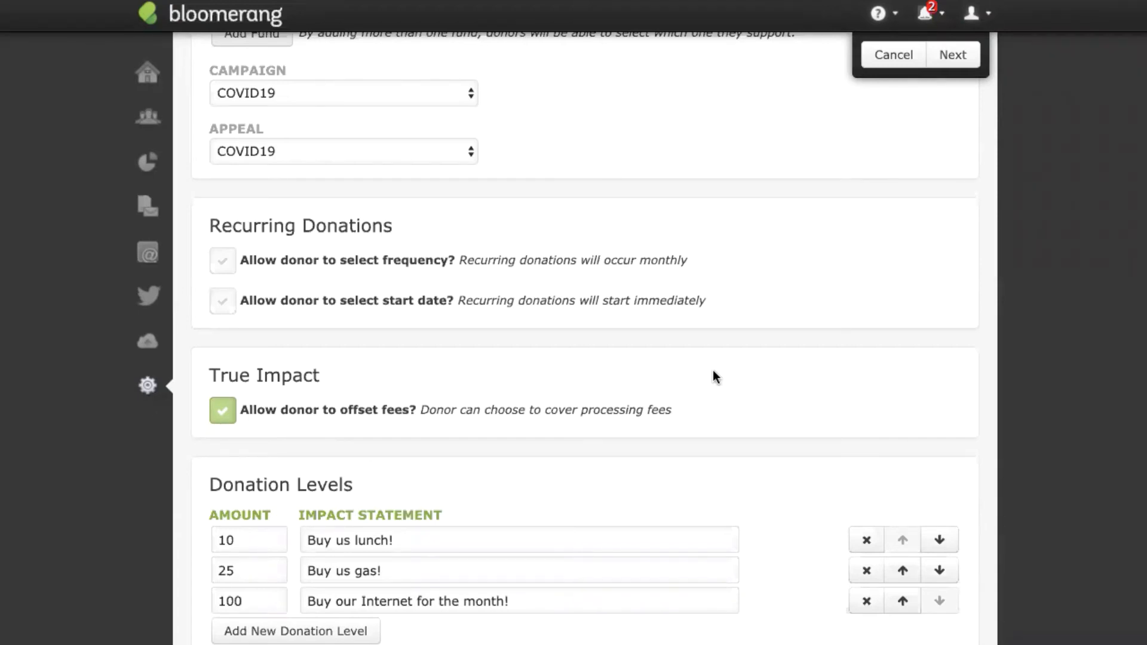
scroll(716, 375, "down", 3)
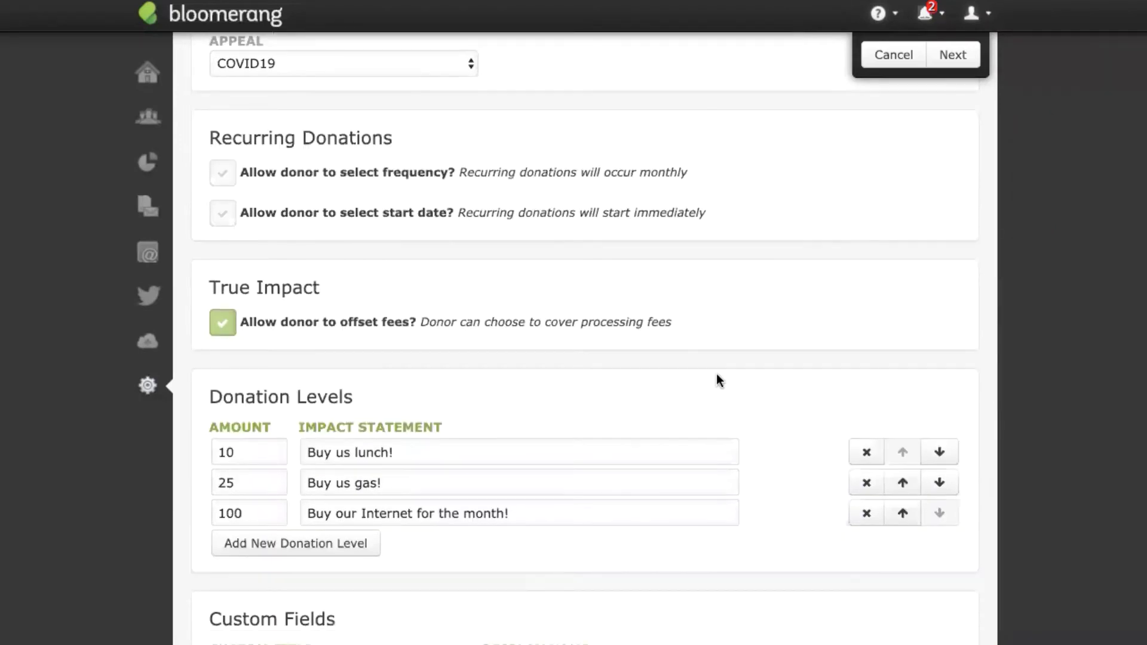
scroll(1092, 400, "down", 1)
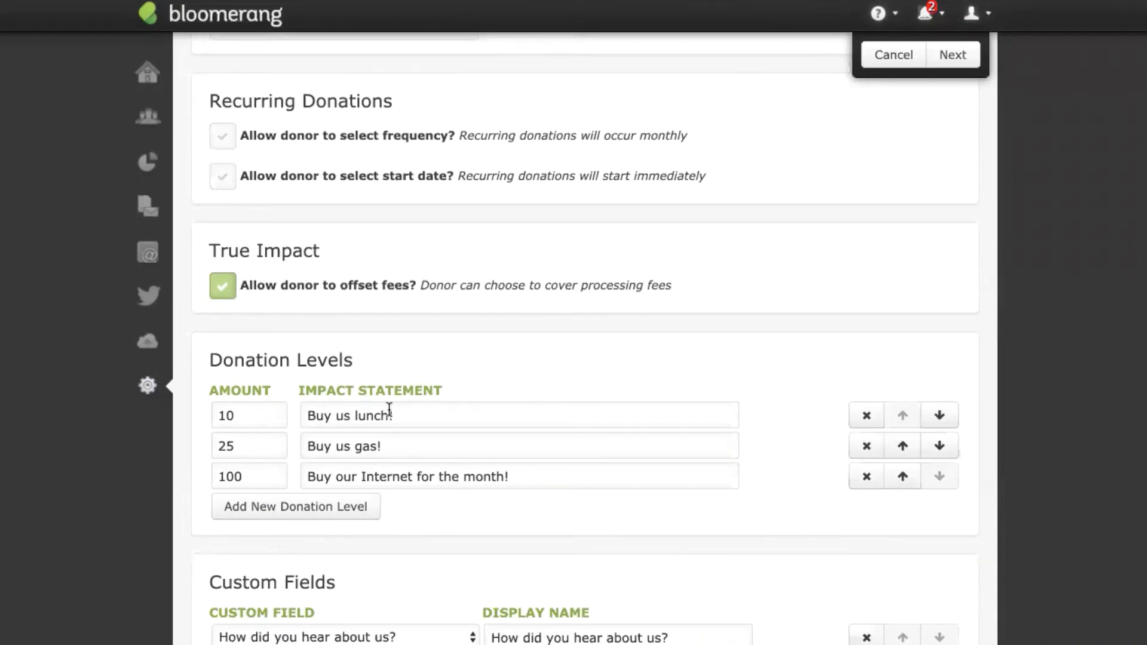
left_click(296, 508)
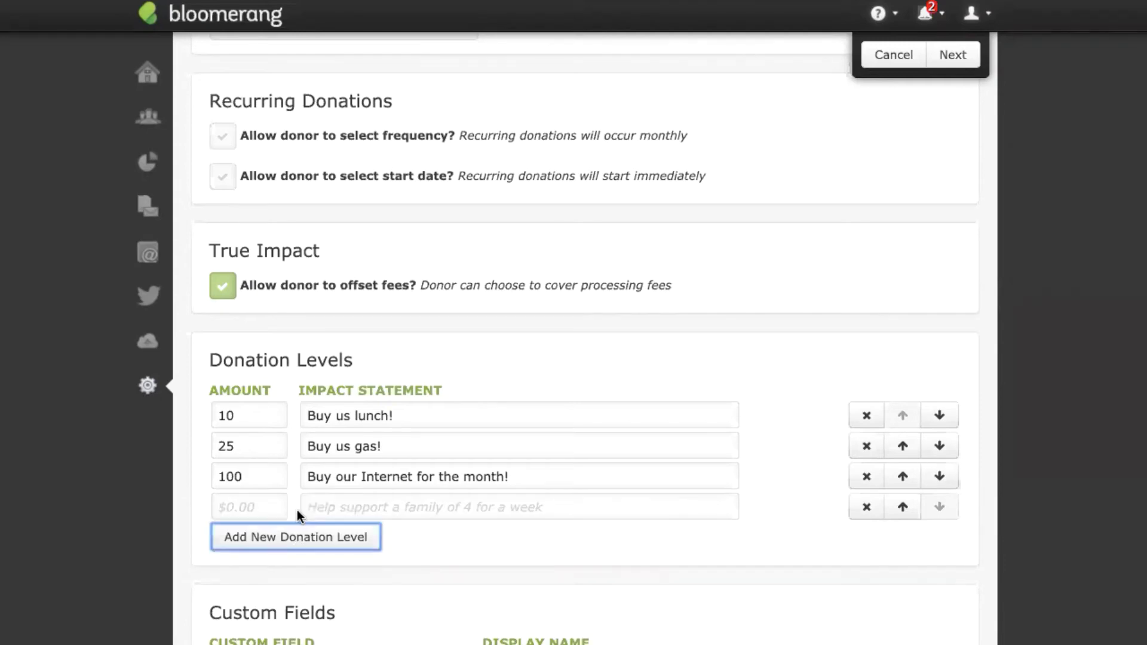
left_click(261, 506)
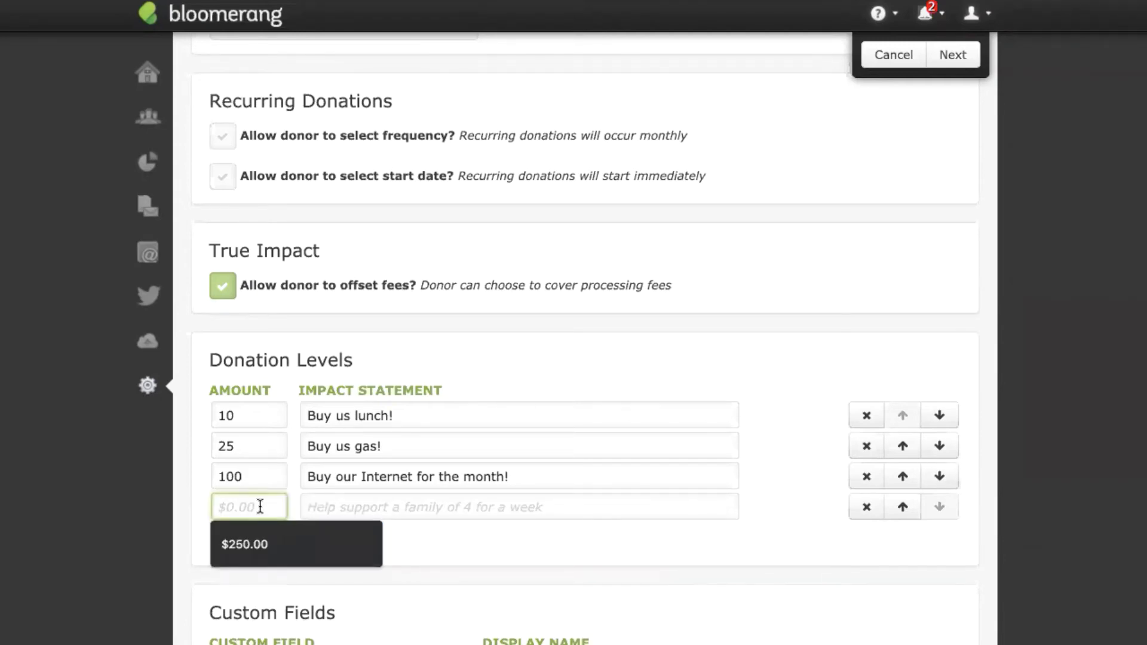
left_click(292, 543)
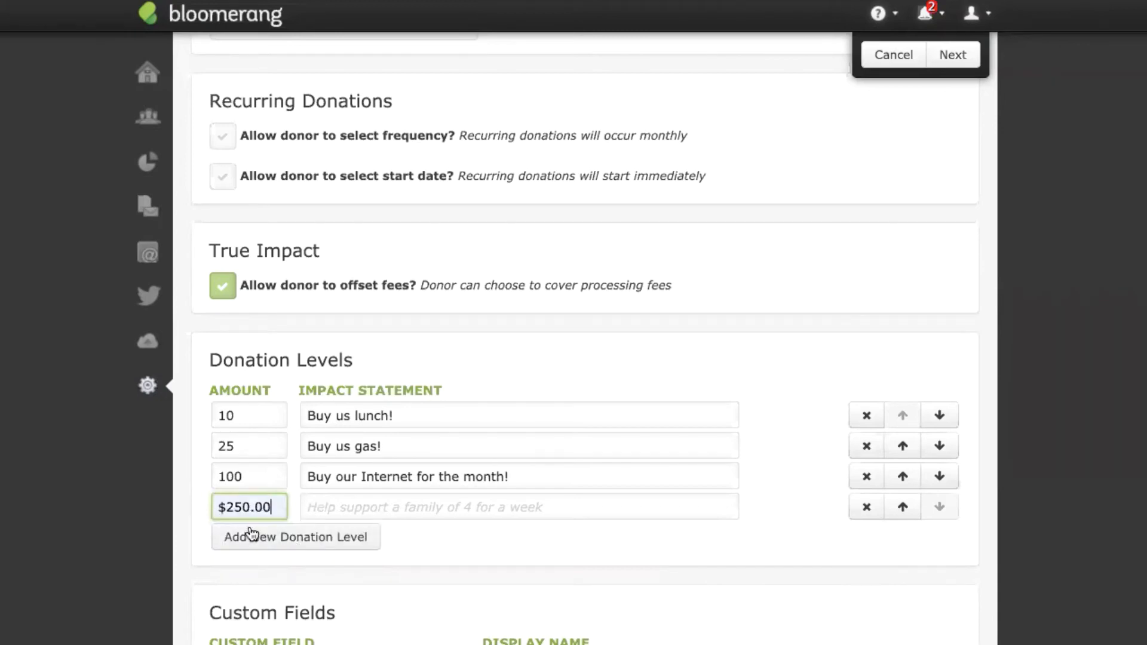
left_click(503, 511)
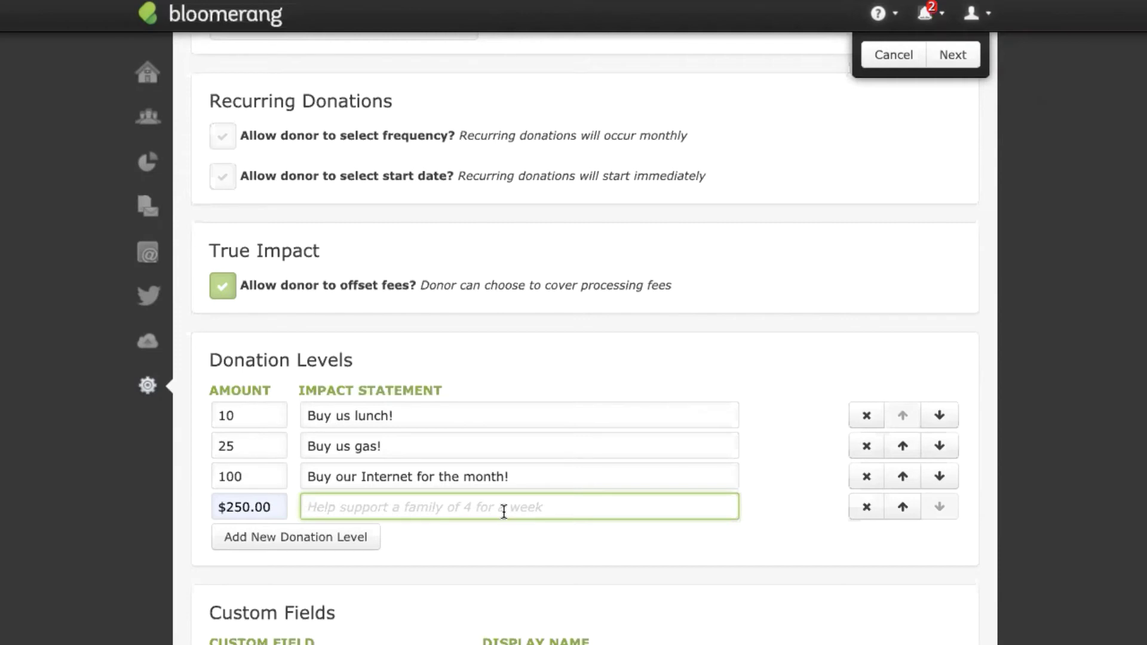
type("Wow ")
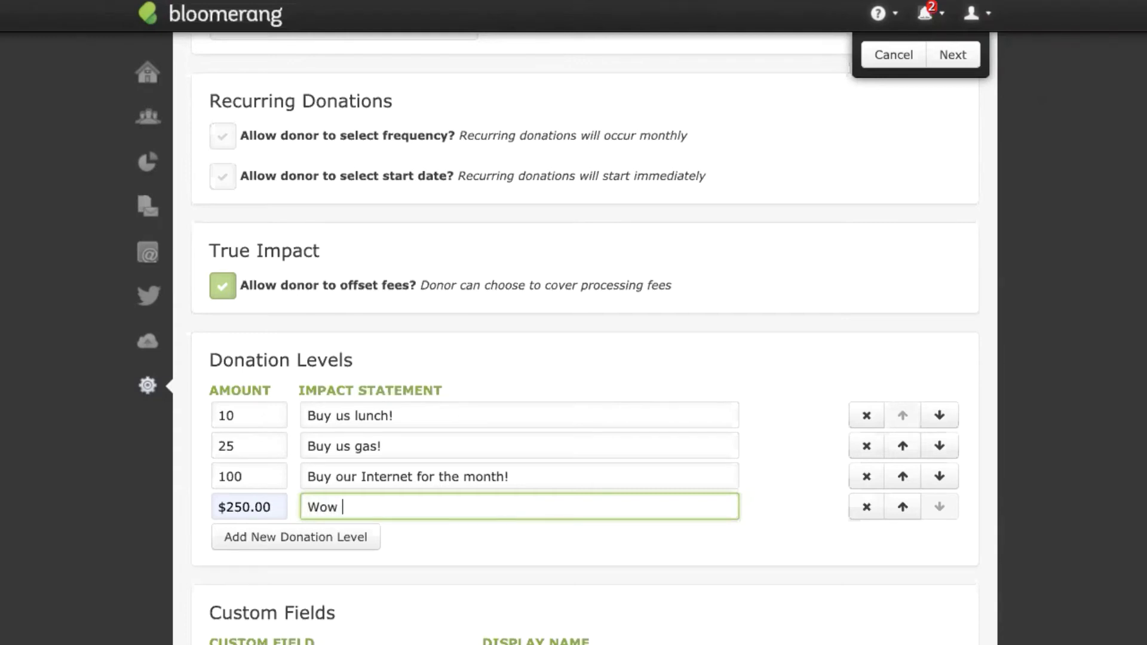
type("thanks so much!")
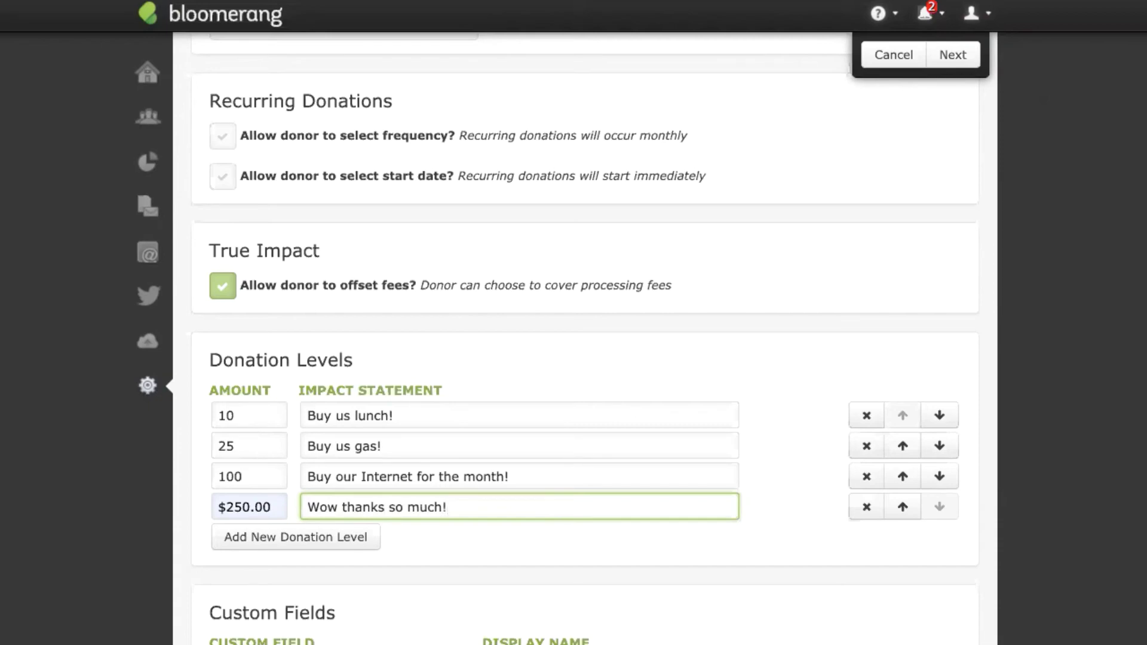
left_click(1095, 418)
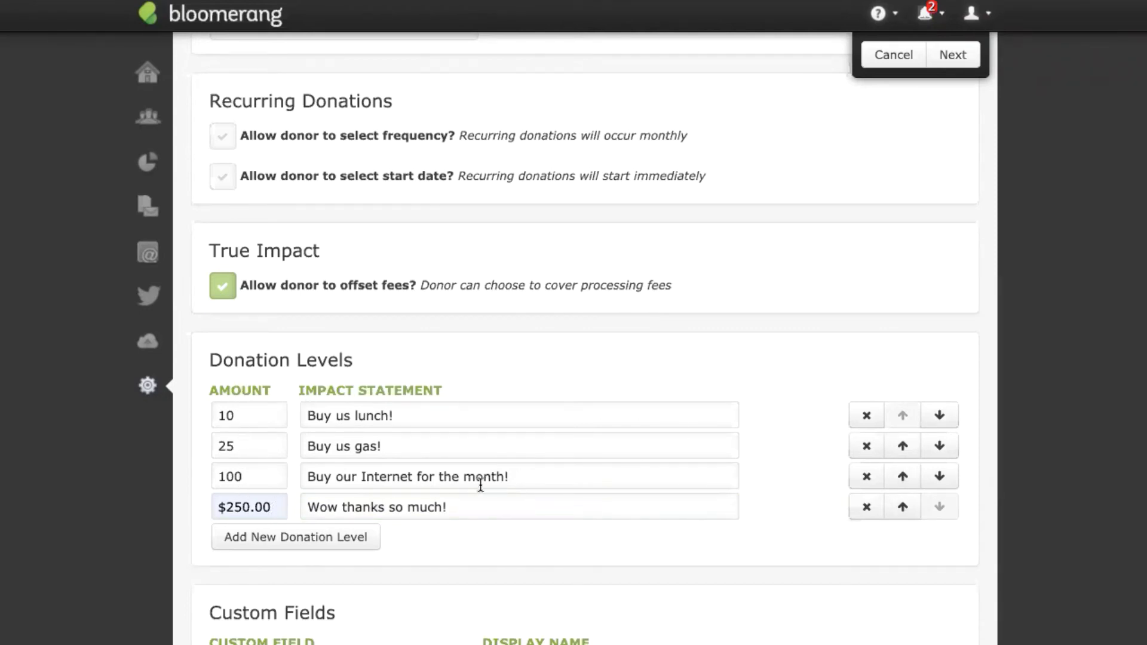
- Check the form's custom fields and where custom fields are managed in the settings, and continue to the form's second step
scroll(823, 389, "down", 2)
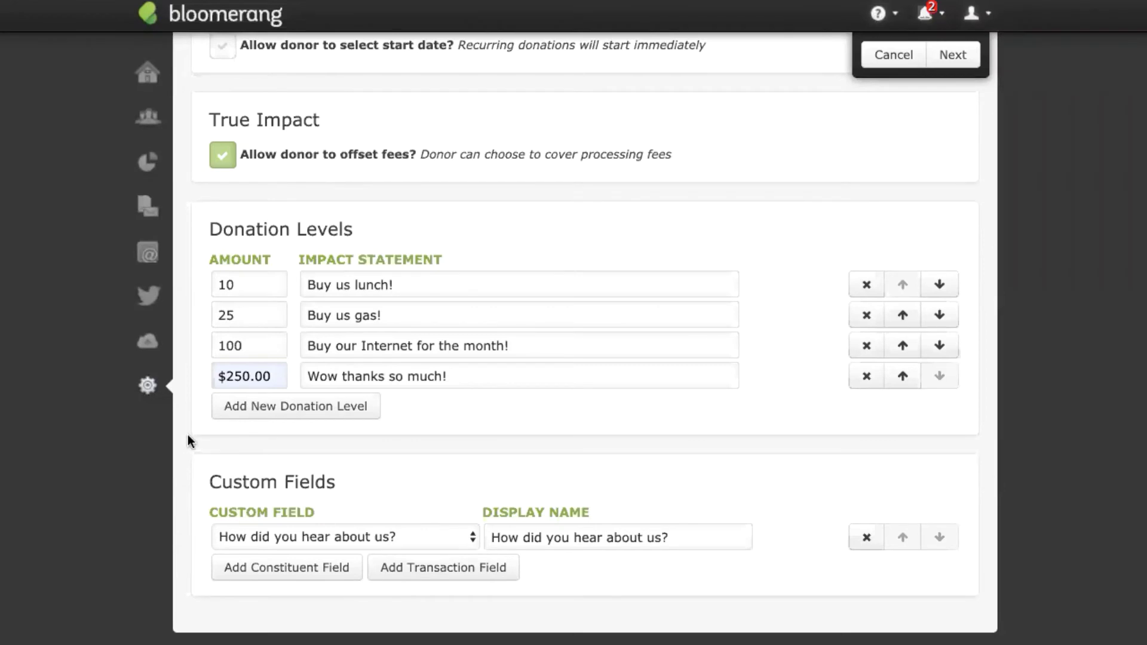
mouse_move(150, 391)
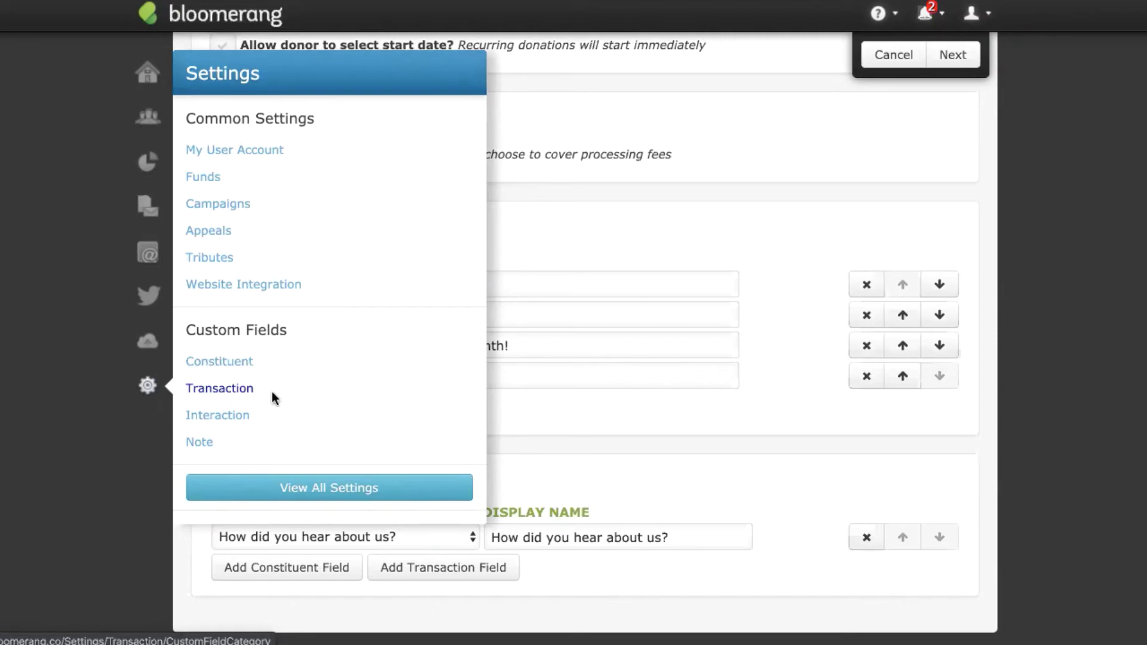
left_click(859, 483)
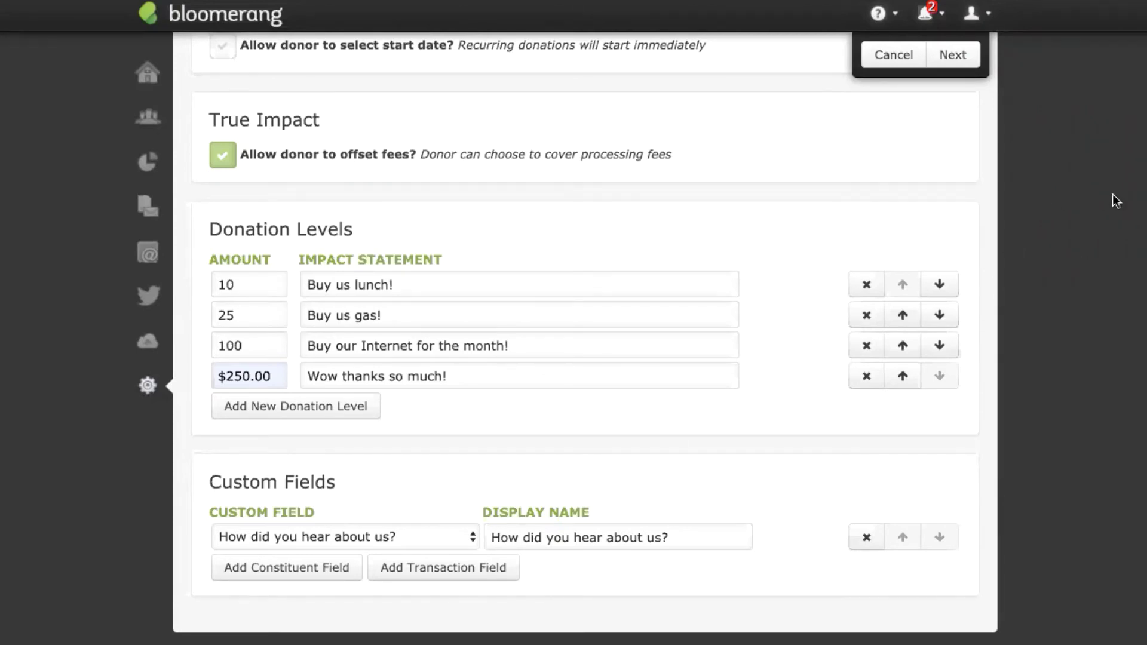
left_click(960, 63)
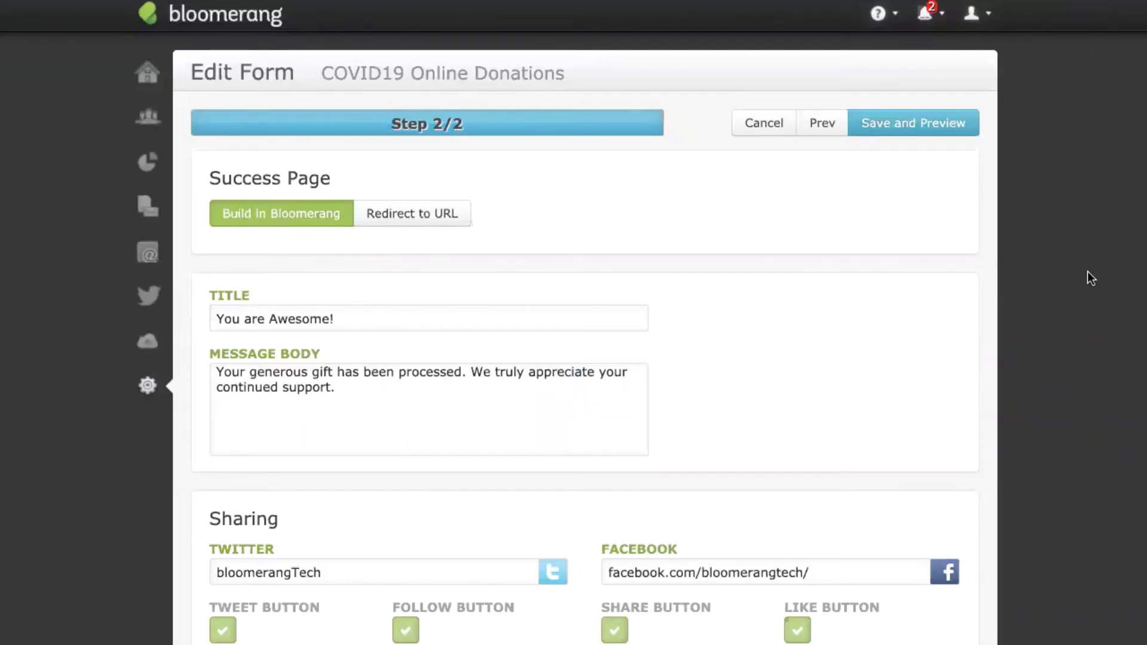
- Toggle the success page's tweet button off and on again, and check the message body
scroll(410, 429, "down", 3)
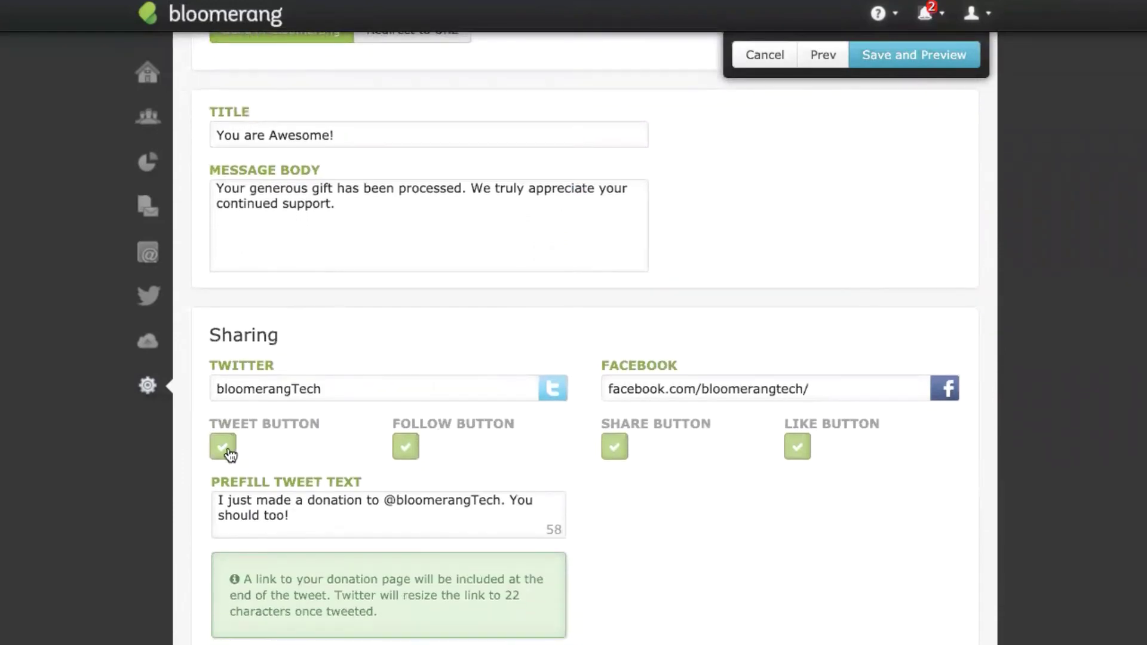
left_click(232, 451)
left_click(225, 451)
scroll(719, 457, "up", 3)
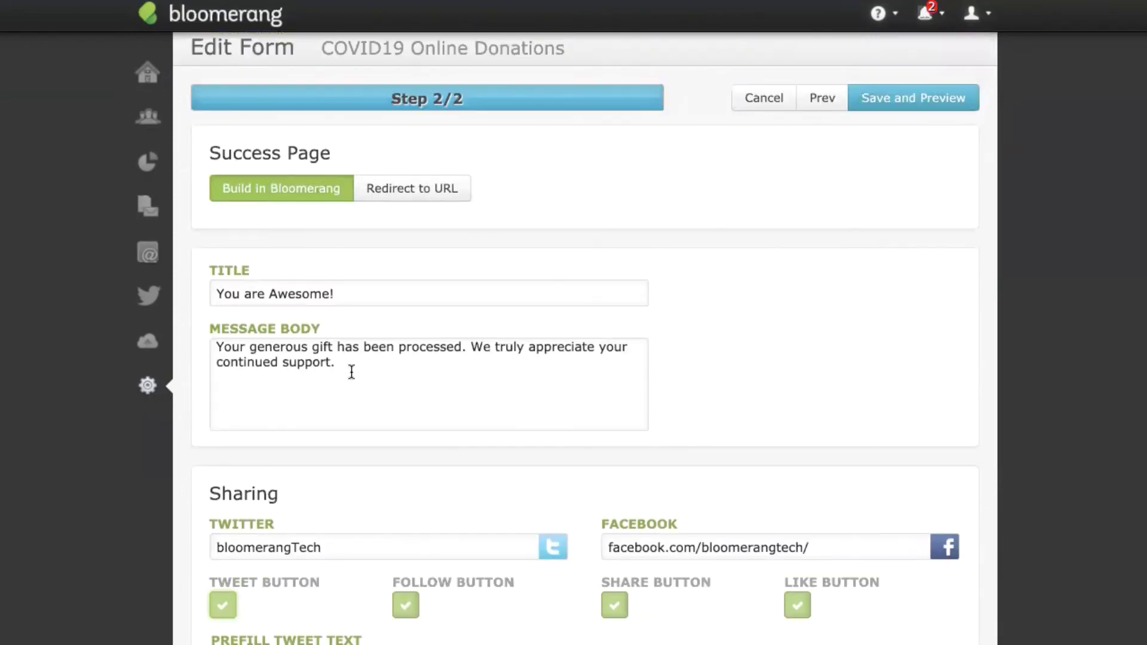
left_click(351, 371)
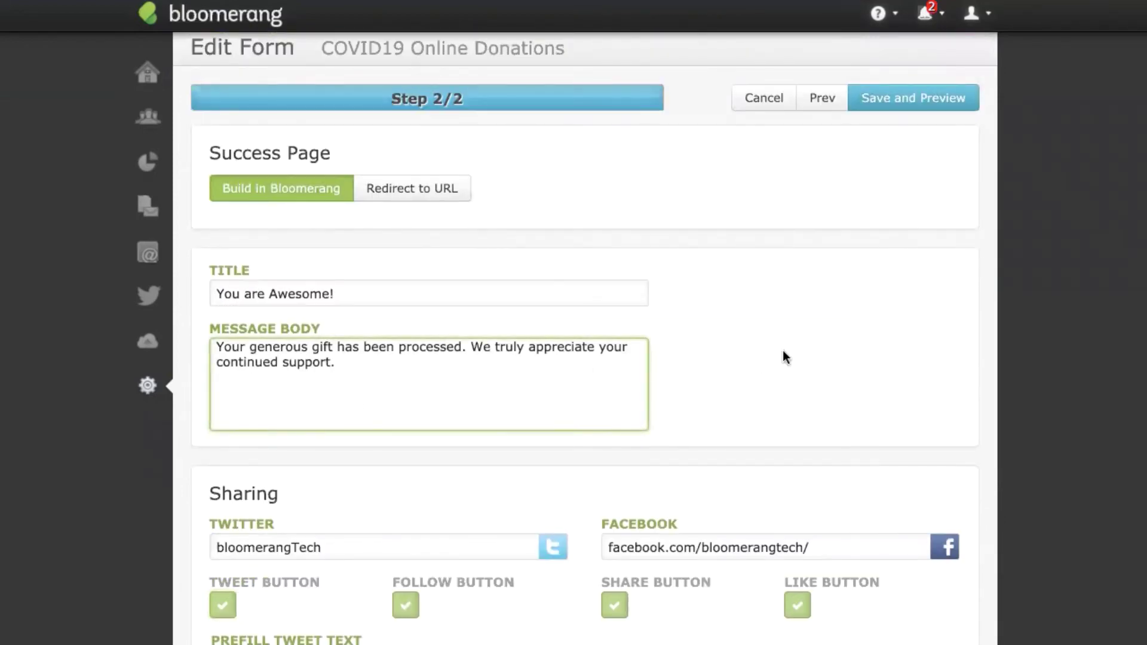
scroll(784, 357, "up", 1)
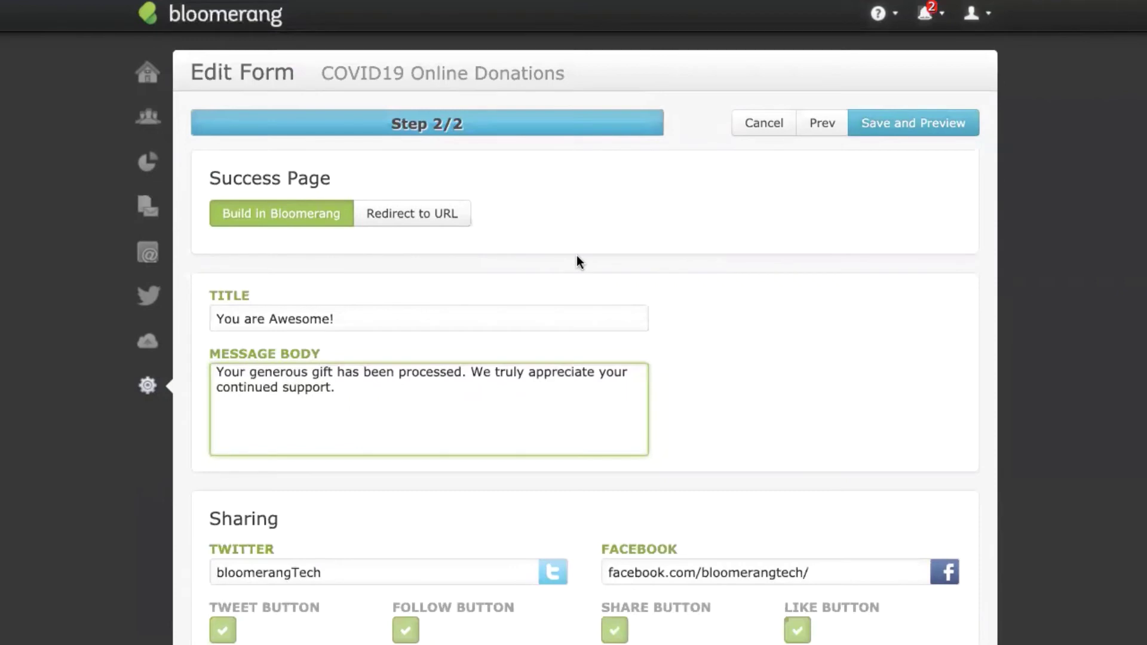
- Try the Redirect to URL option for the success page and switch back to Build in Bloomerang
left_click(466, 225)
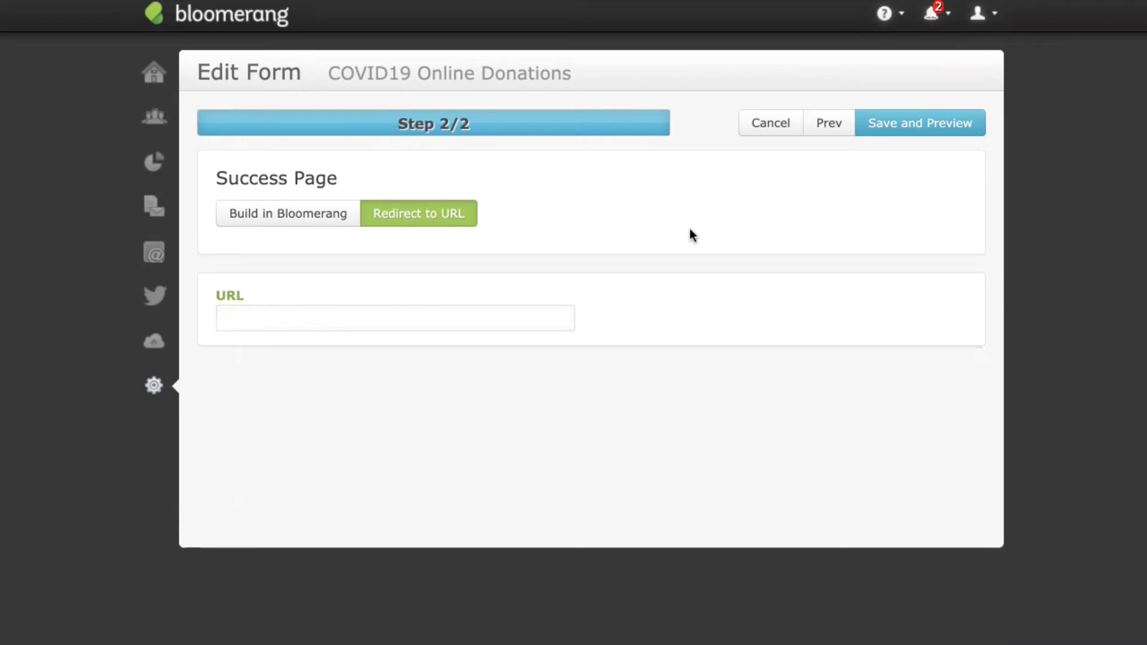
left_click(492, 323)
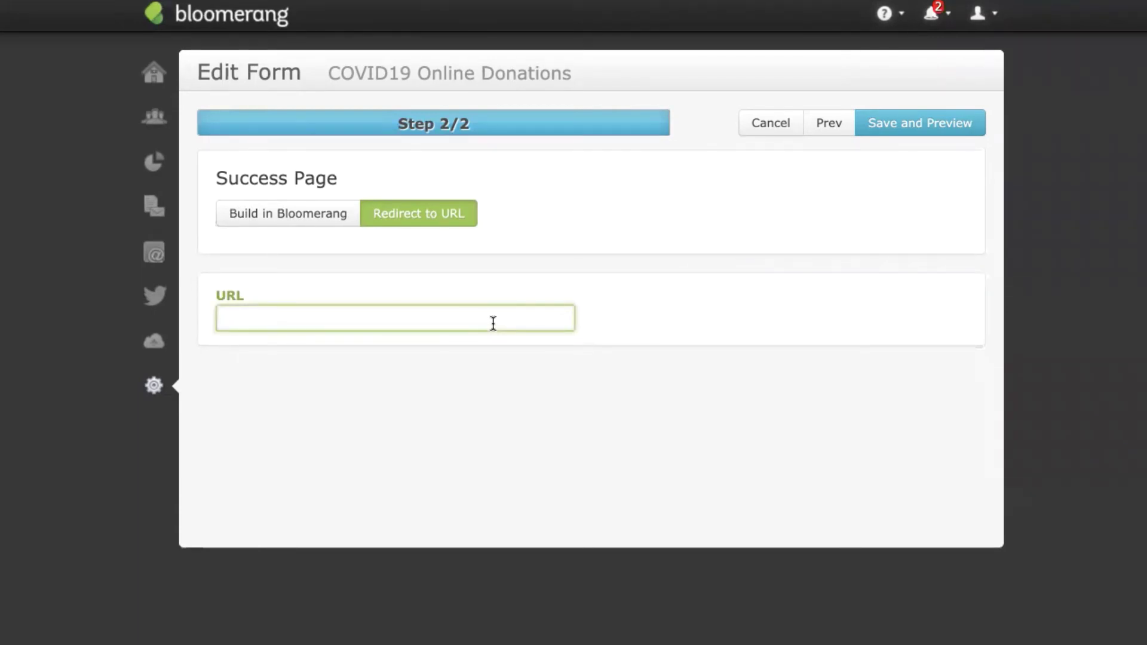
left_click(320, 213)
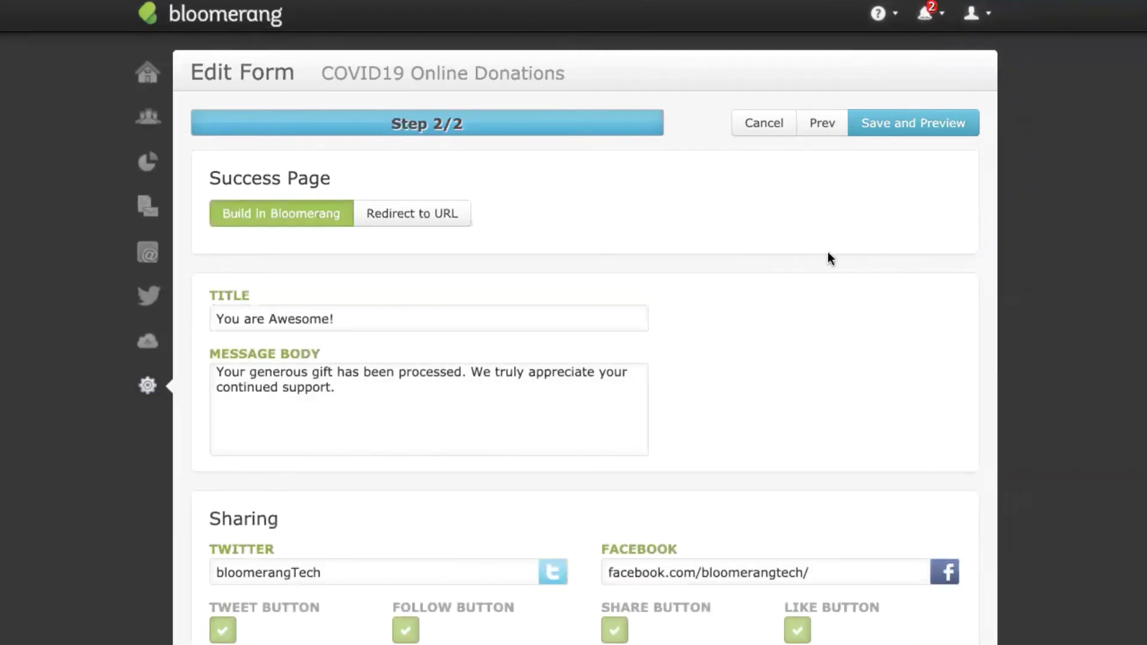
- Save the form and preview its donation, contact, billing, additional information and fee offset sections
left_click(970, 123)
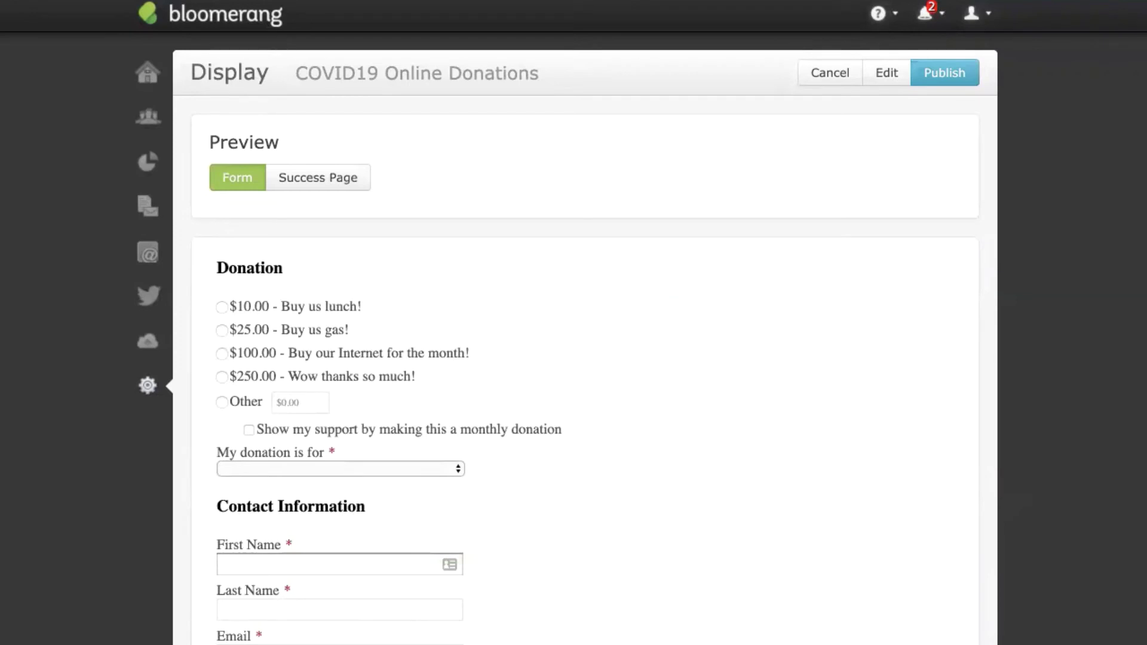
scroll(585, 341, "down", 5)
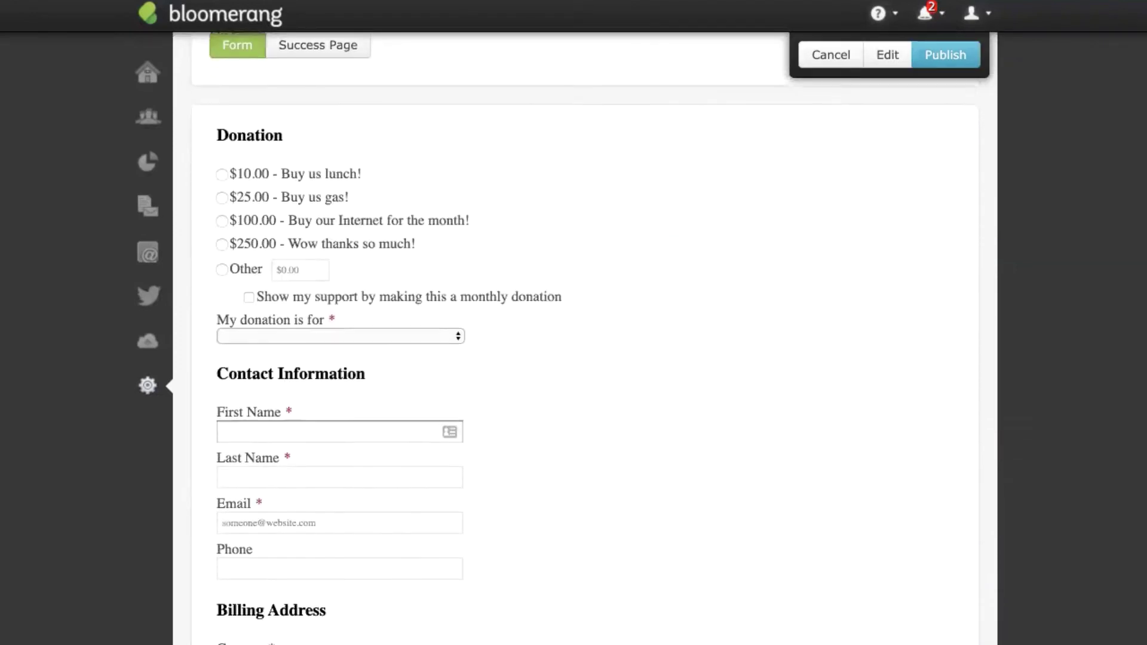
scroll(585, 340, "down", 5)
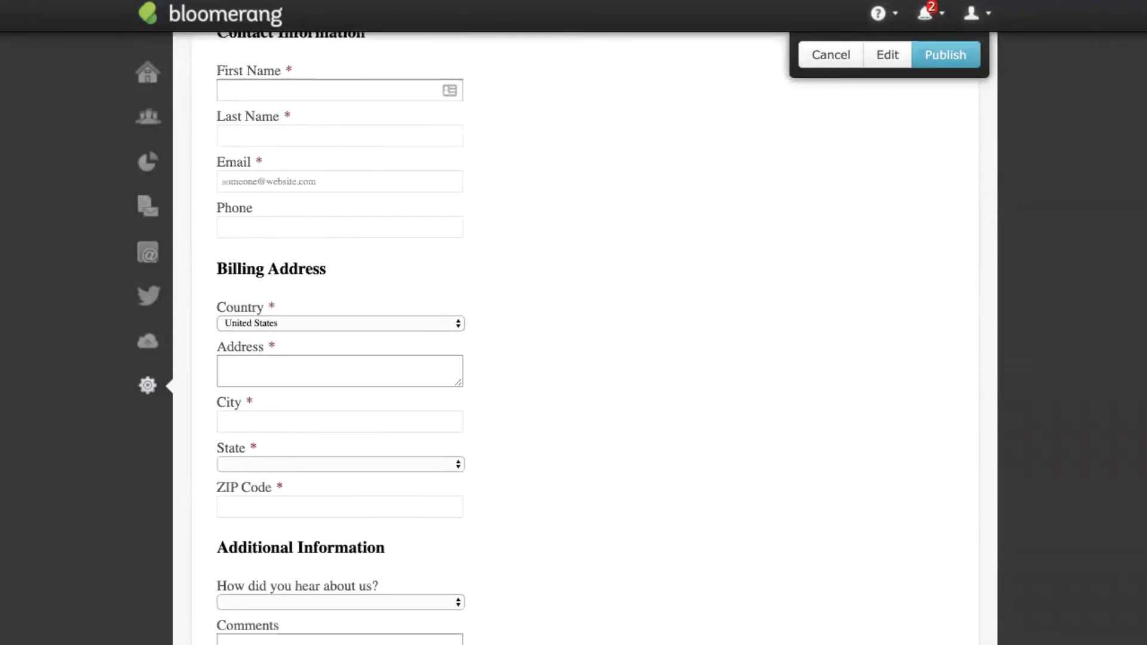
scroll(585, 340, "down", 2)
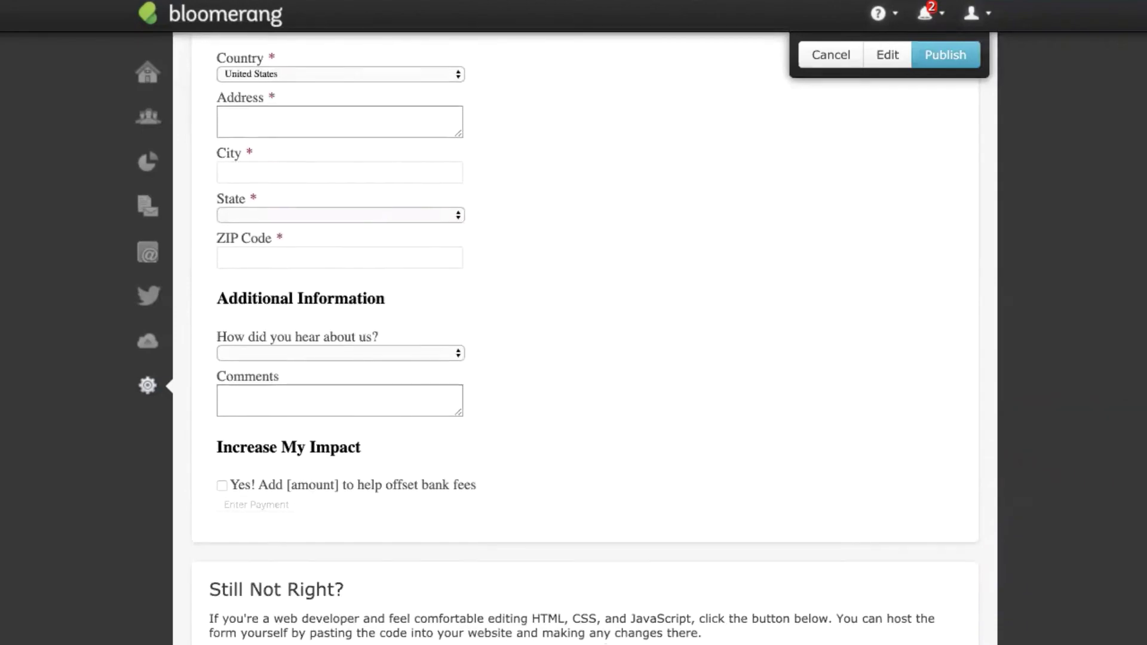
- Return to the start of the COVID19 Online Donations form preview and publish the form
scroll(585, 341, "up", 1)
scroll(584, 340, "up", 8)
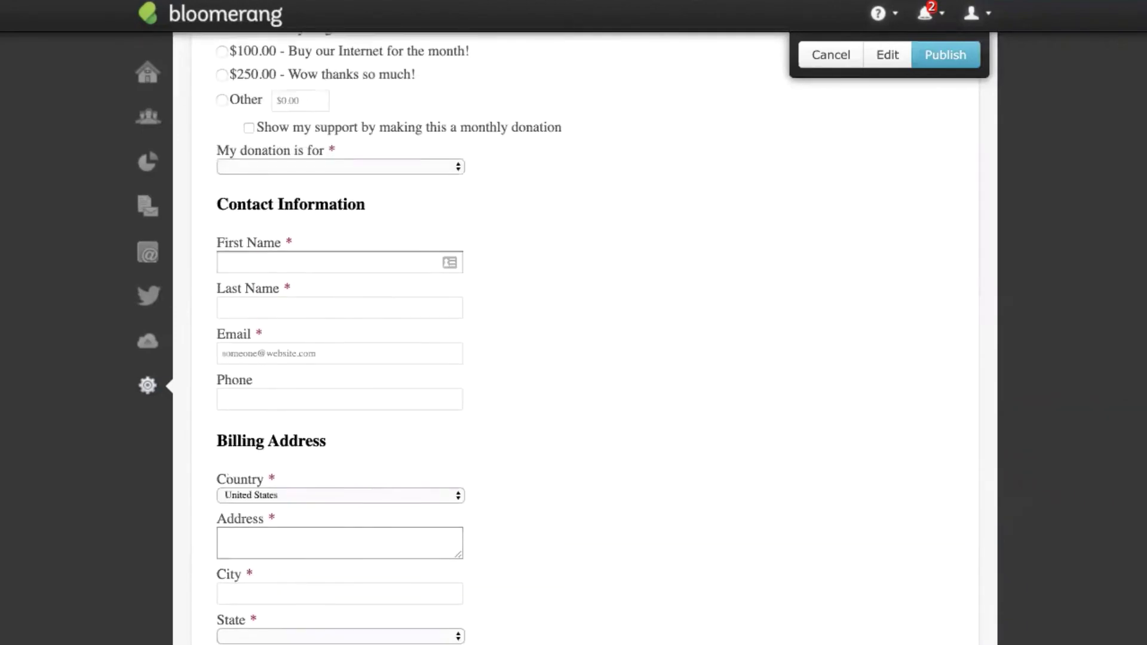
scroll(585, 340, "up", 3)
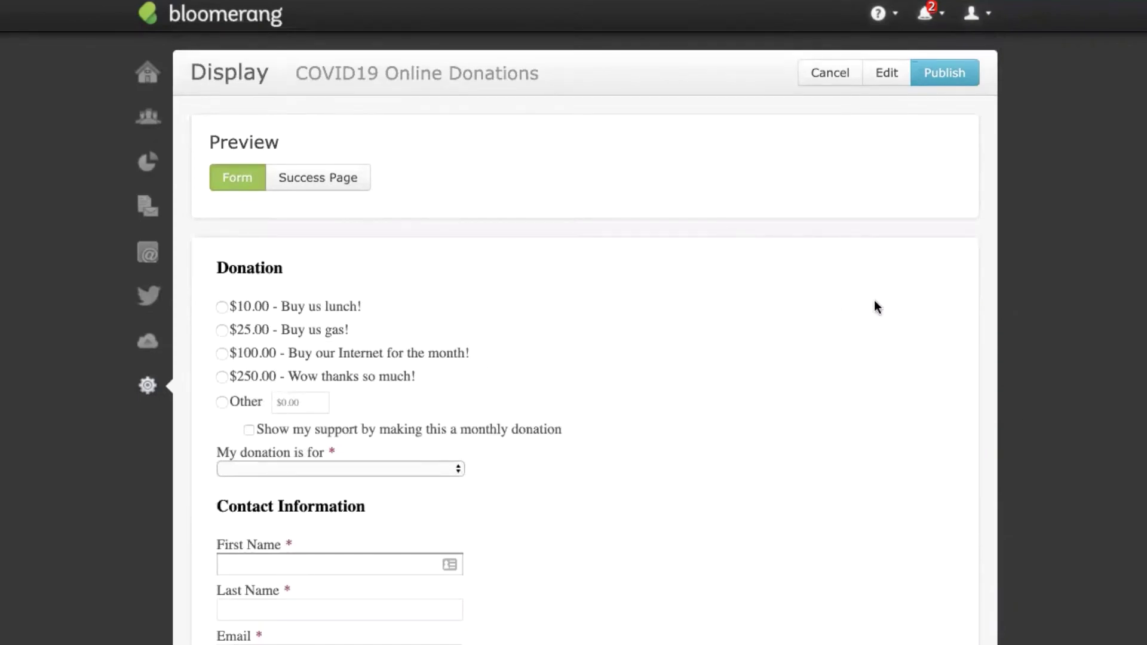
left_click(954, 79)
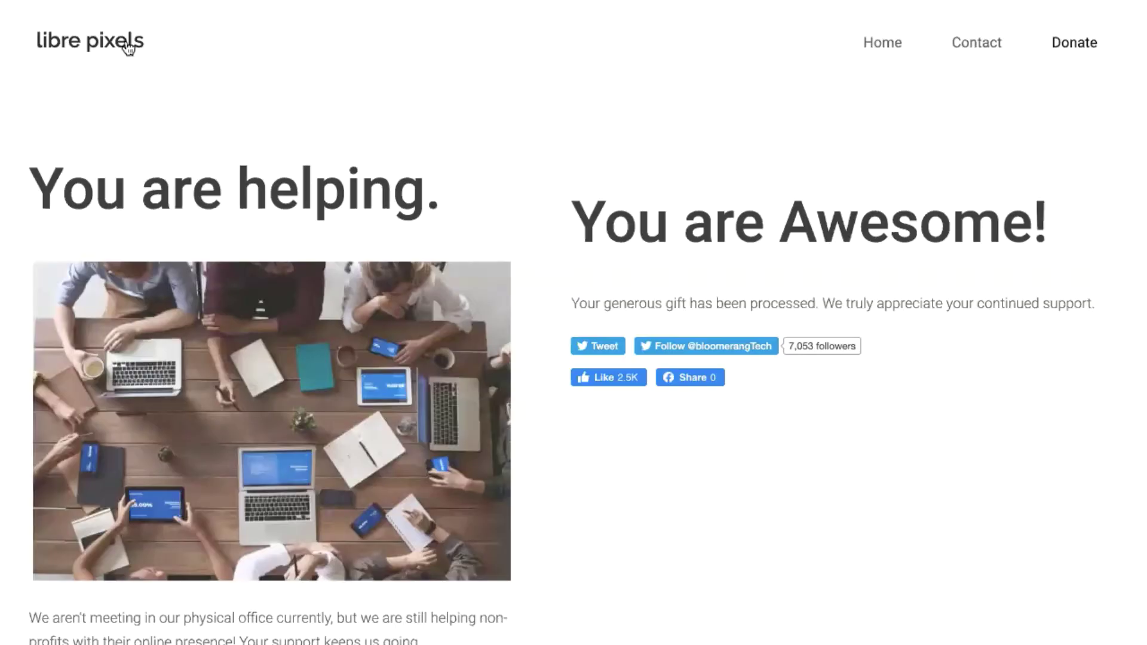
- Open the live donation form from the Libre Pixels home page and choose the $250.00 donation amount
left_click(123, 42)
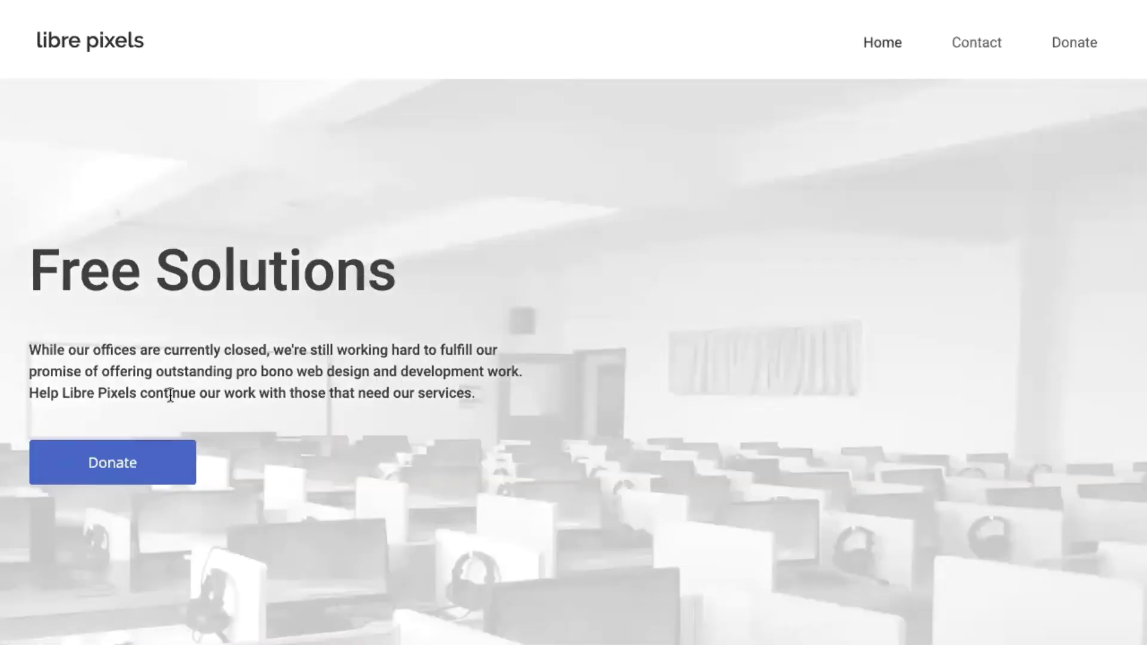
left_click(170, 456)
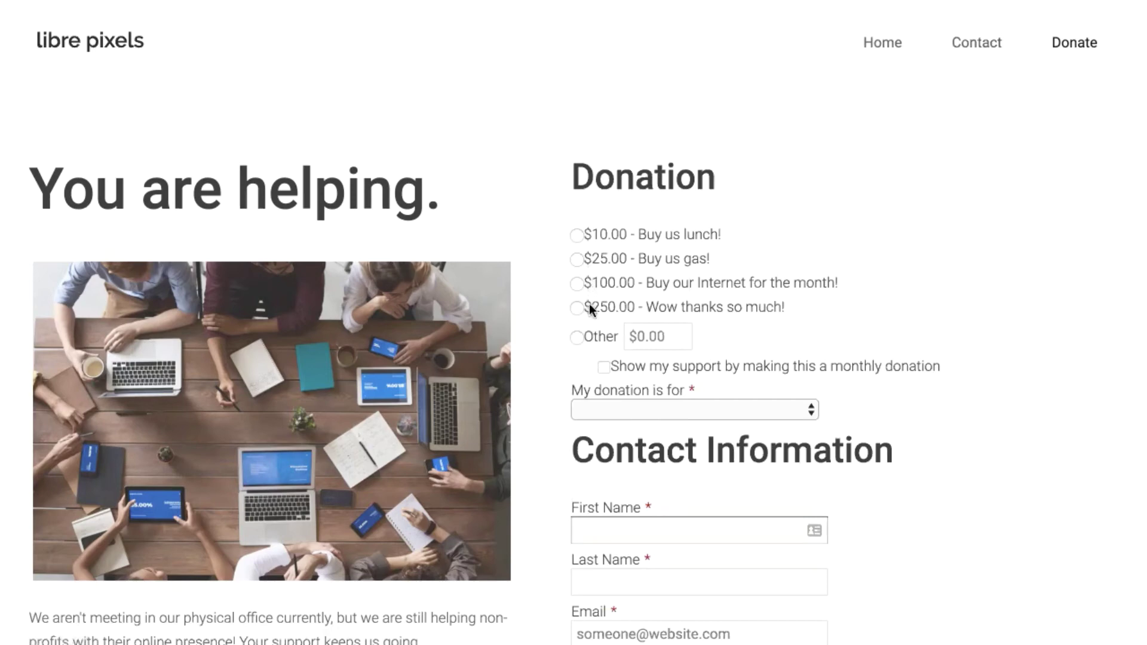
left_click(683, 296)
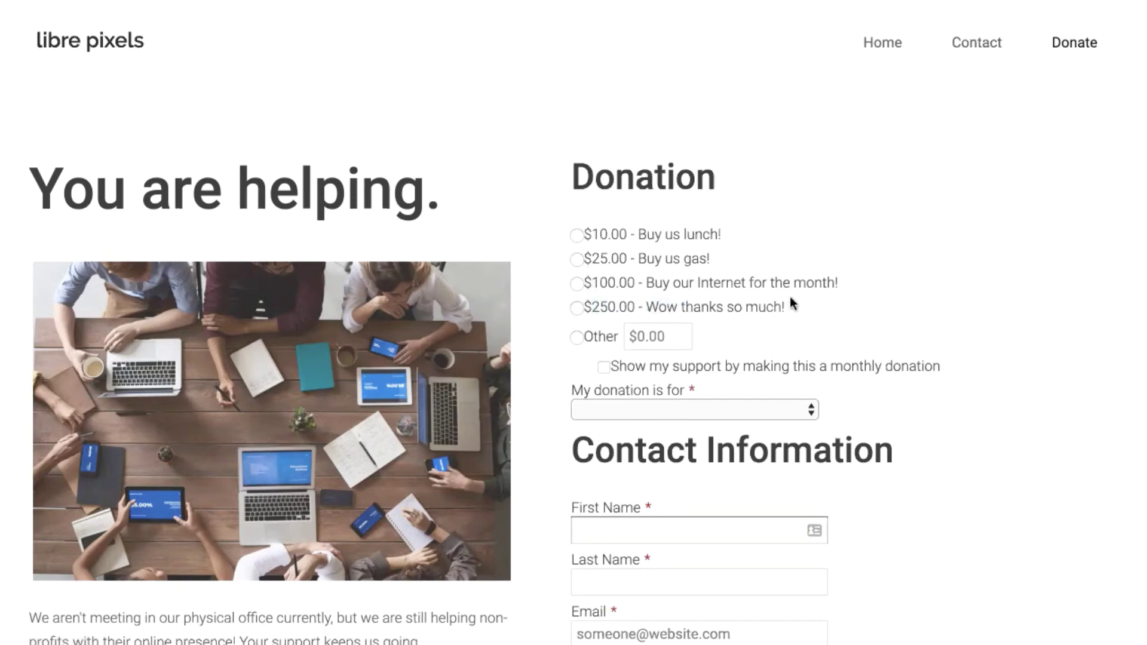
left_click(577, 308)
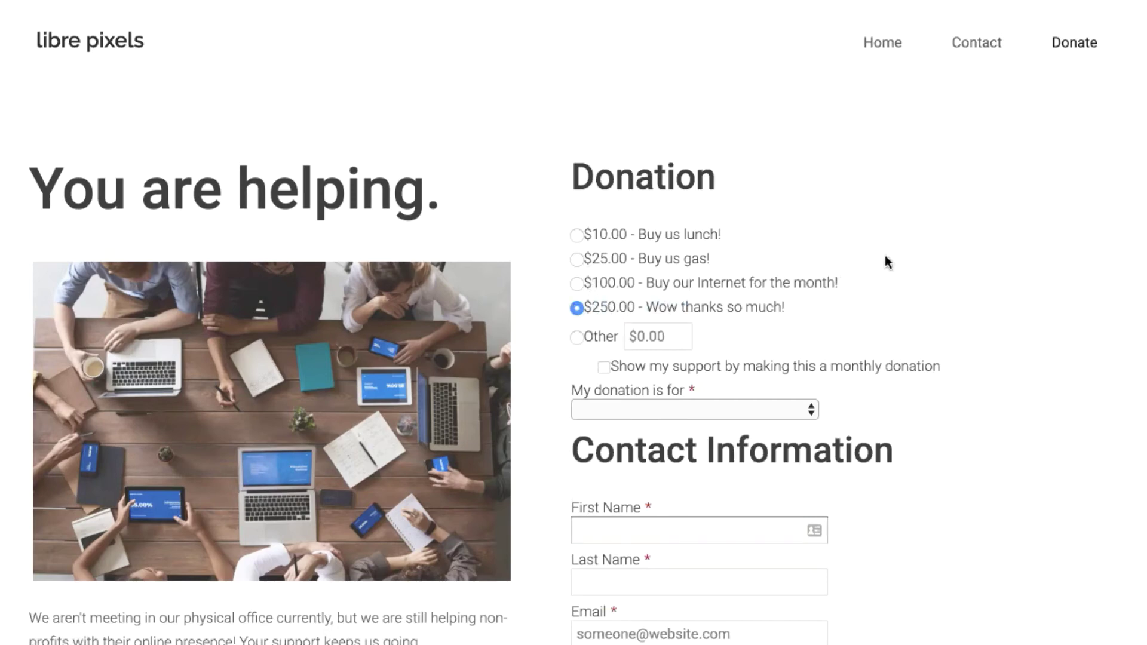
- Check the choices under My donation is for, and mark the donation as monthly on the live form
left_click(791, 413)
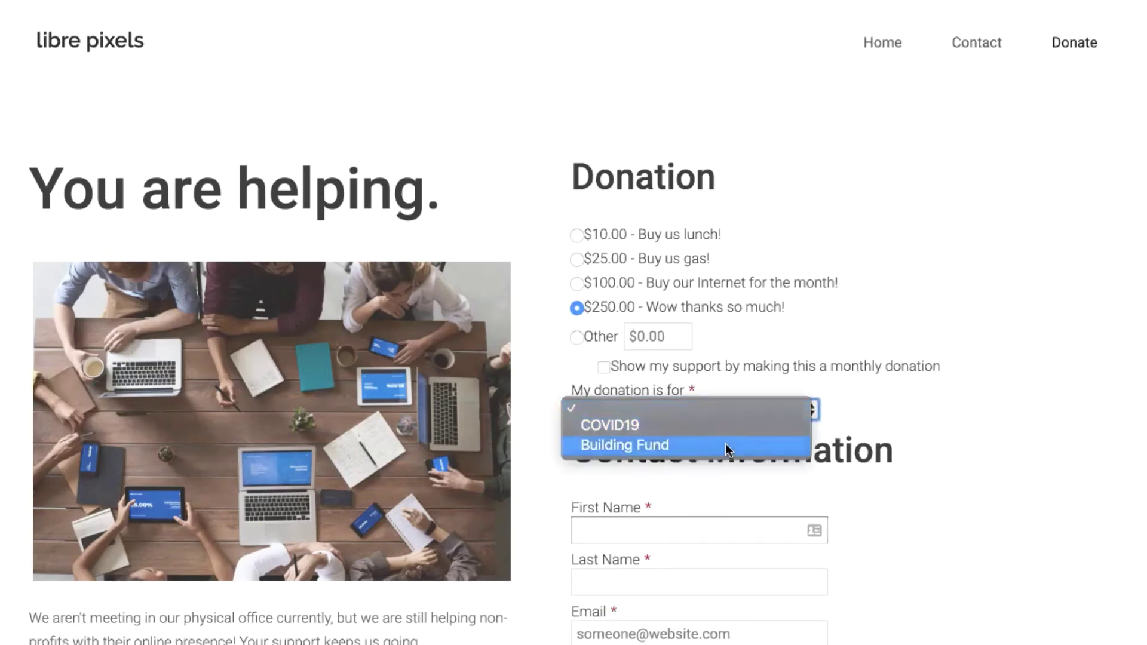
left_click(719, 379)
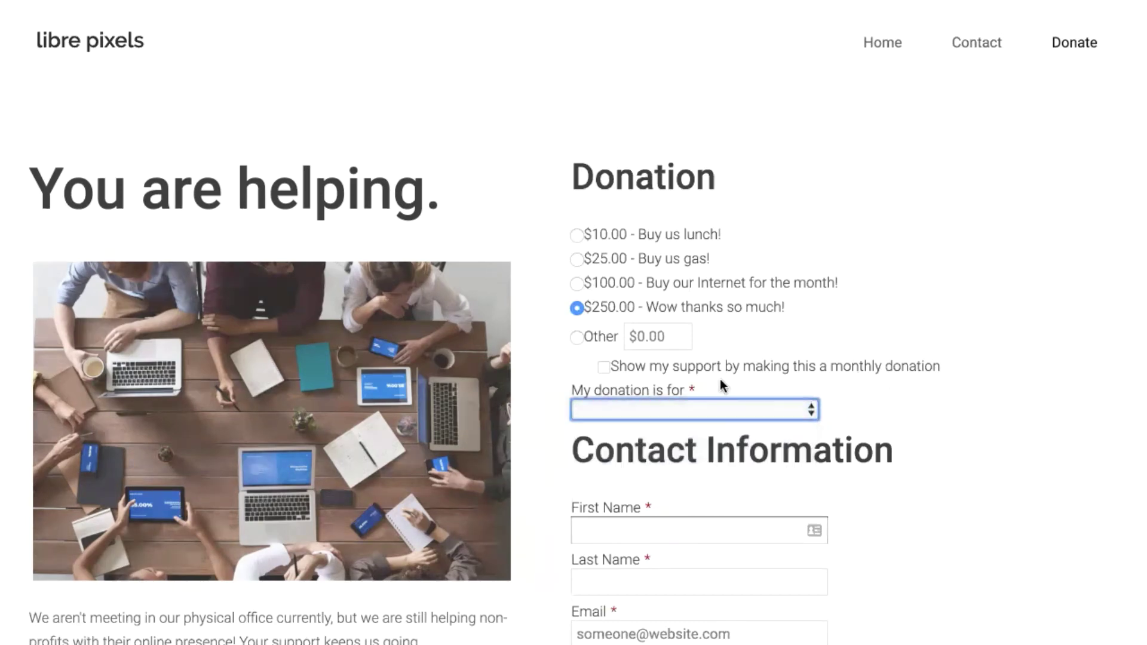
left_click(604, 367)
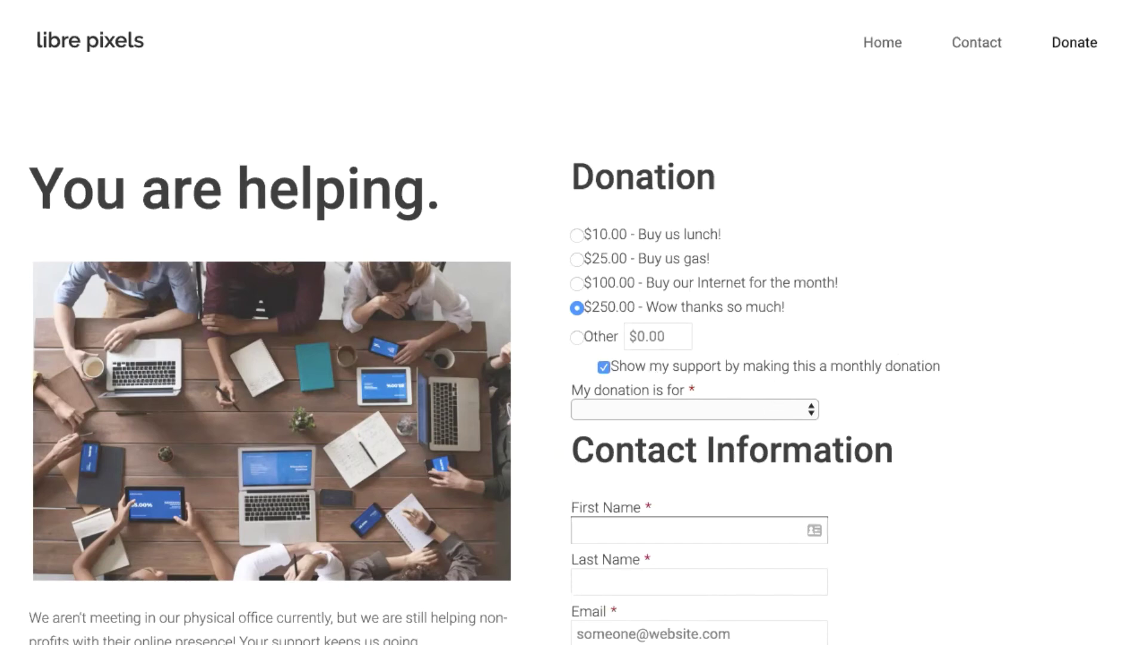
scroll(563, 323, "down", 7)
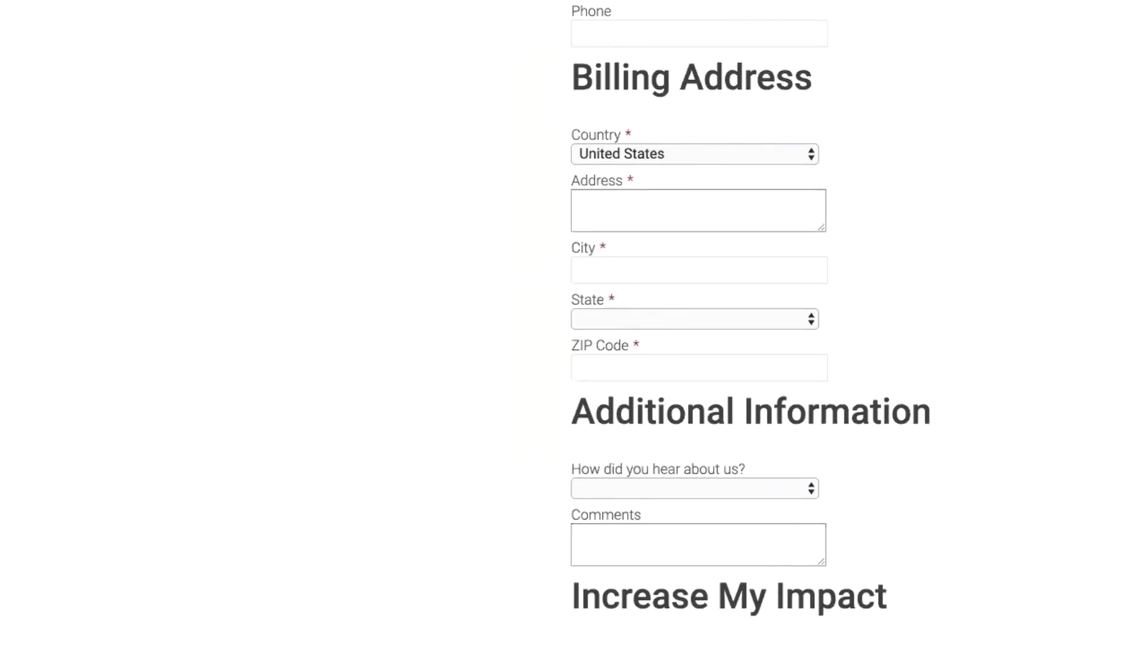
scroll(573, 322, "up", 10)
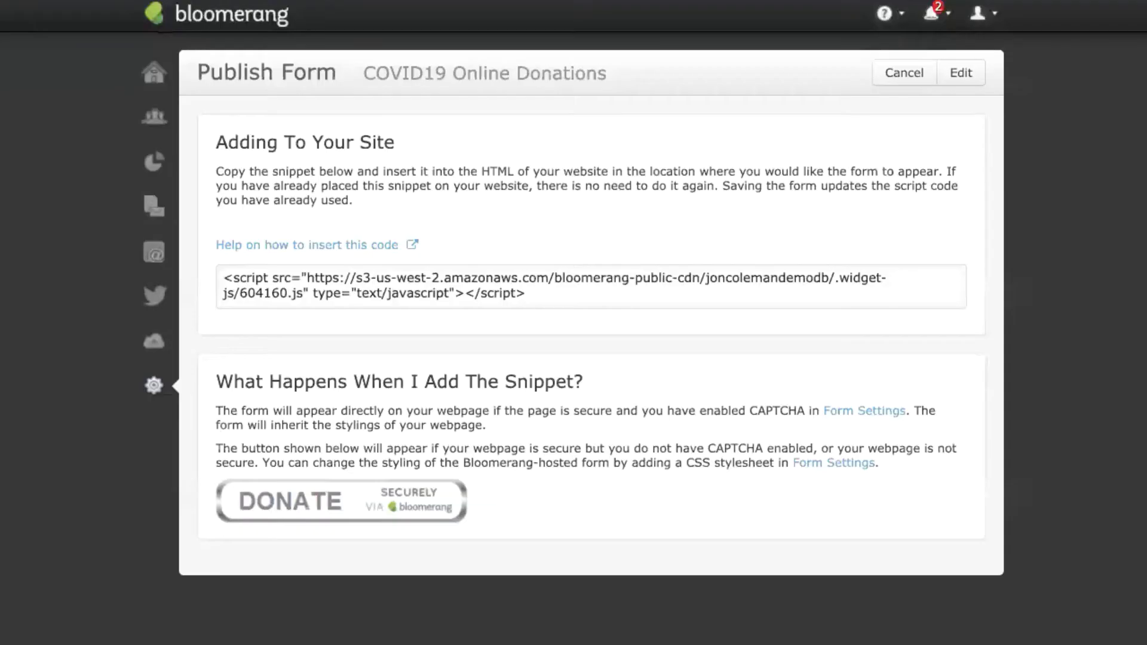
- Highlight the embed script for the COVID19 Online Donations form and clear the highlight
left_click_drag(558, 289, 227, 278)
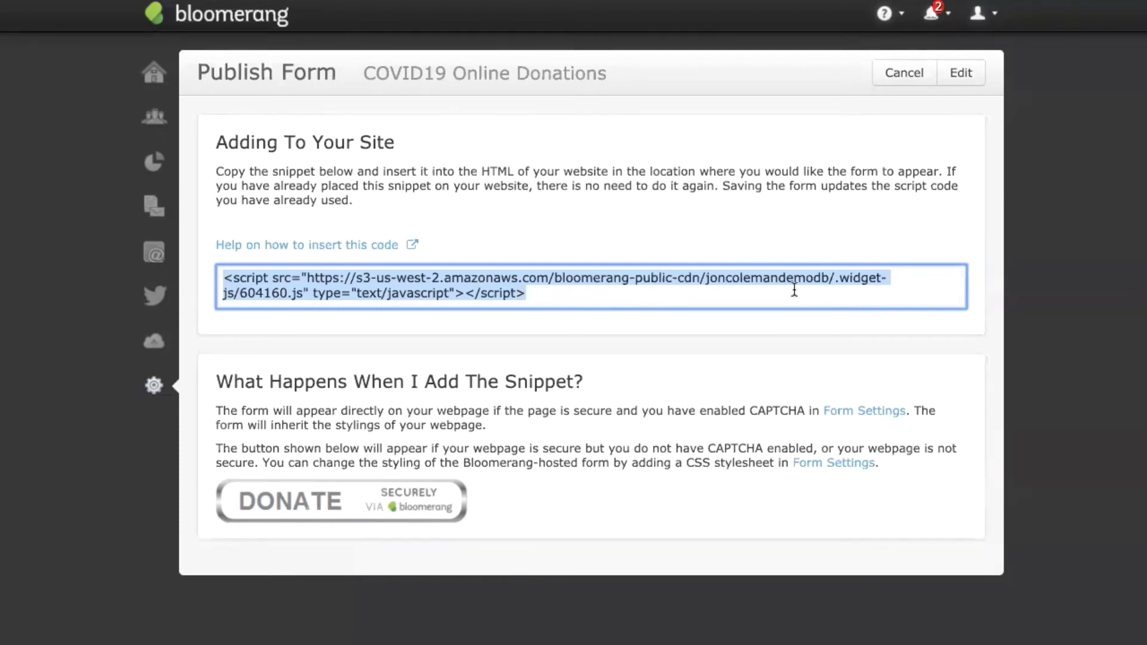
left_click(675, 394)
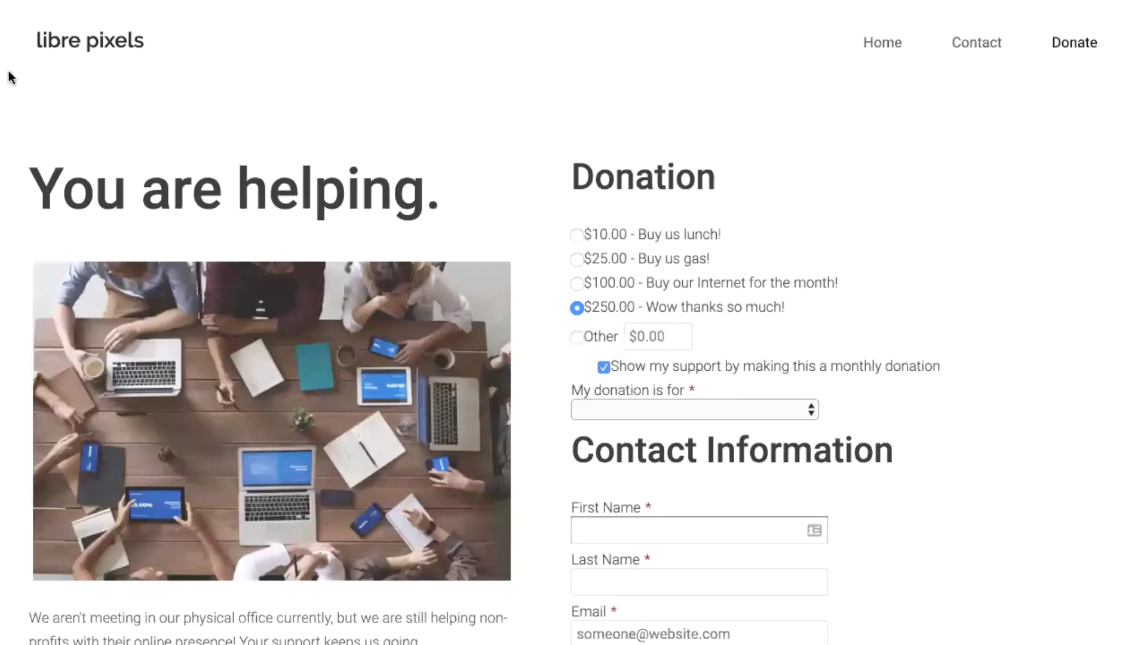
left_click(62, 42)
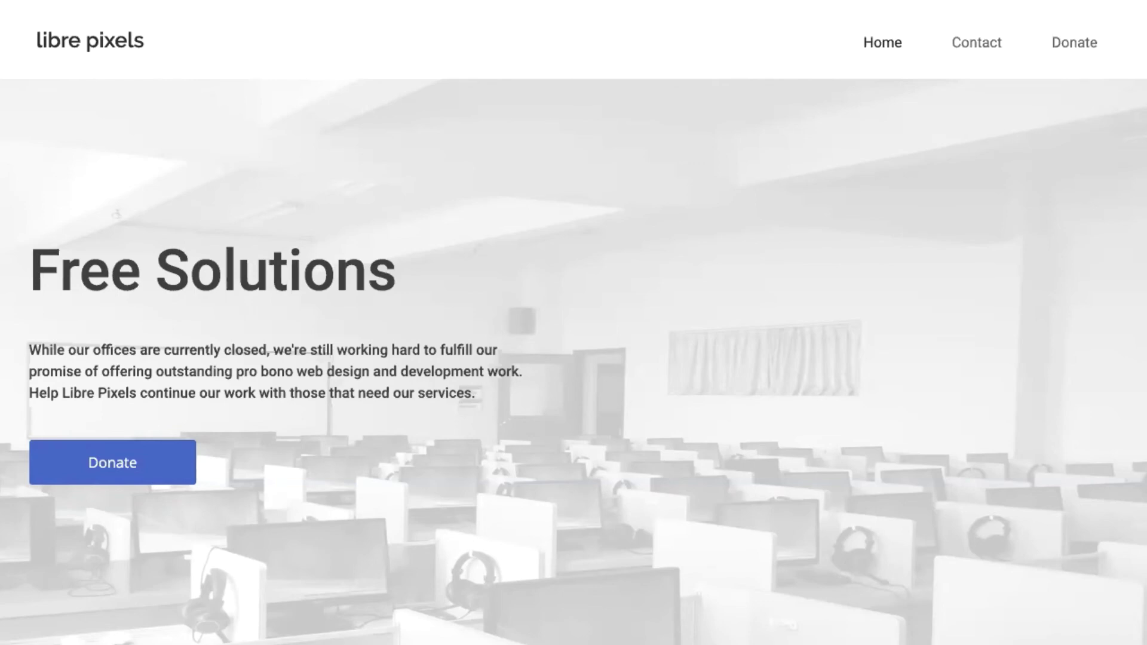
key("BackSpace")
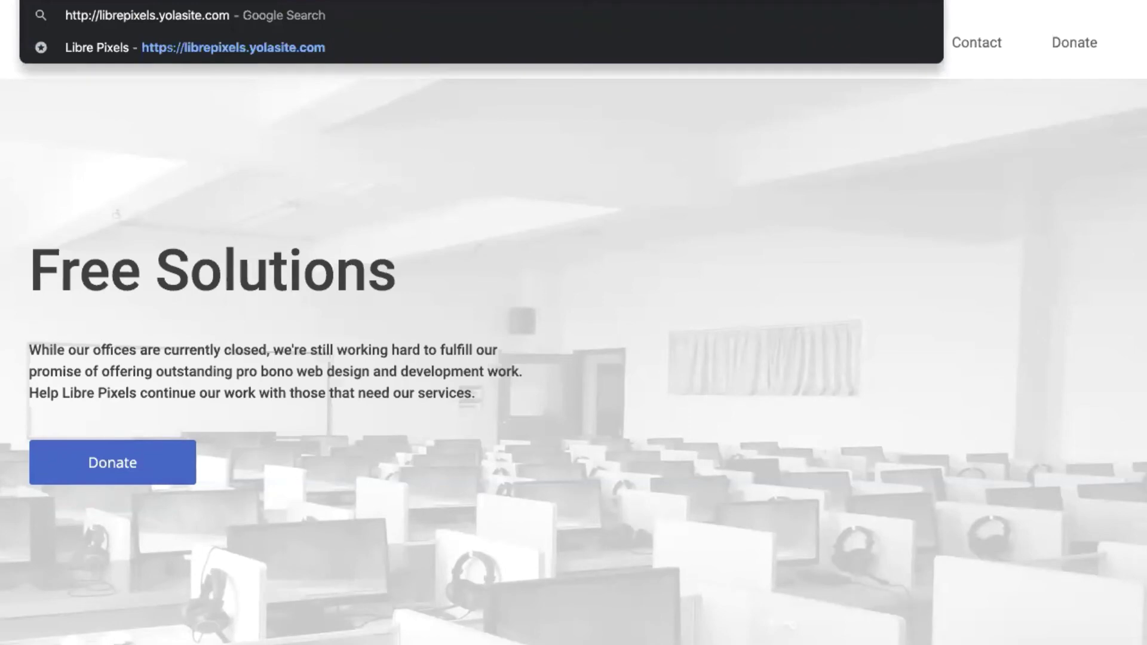
type("s")
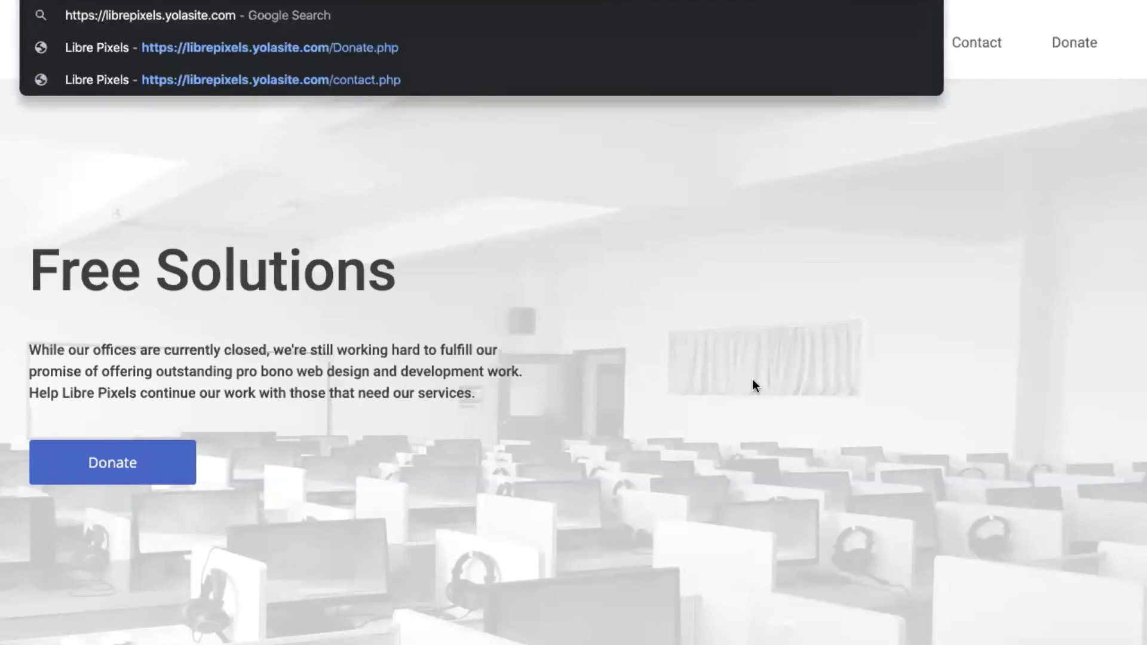
key("Return")
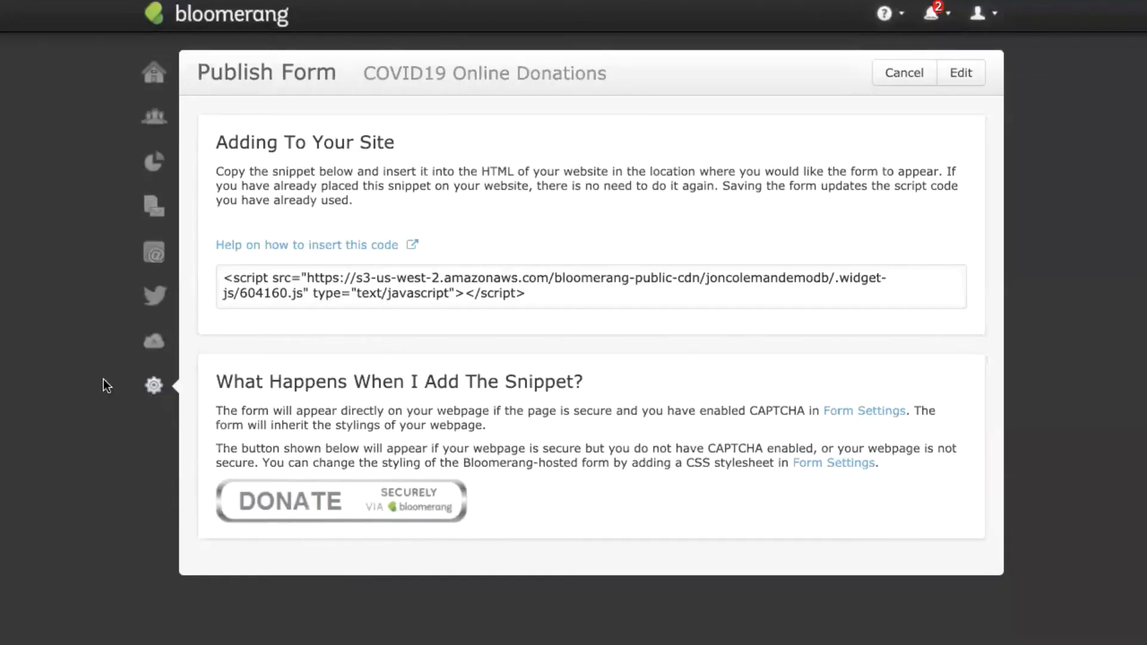
- Find COVID19 Online Donations among the Website Integration online giving forms in Bloomerang and open its hosted version
mouse_move(155, 388)
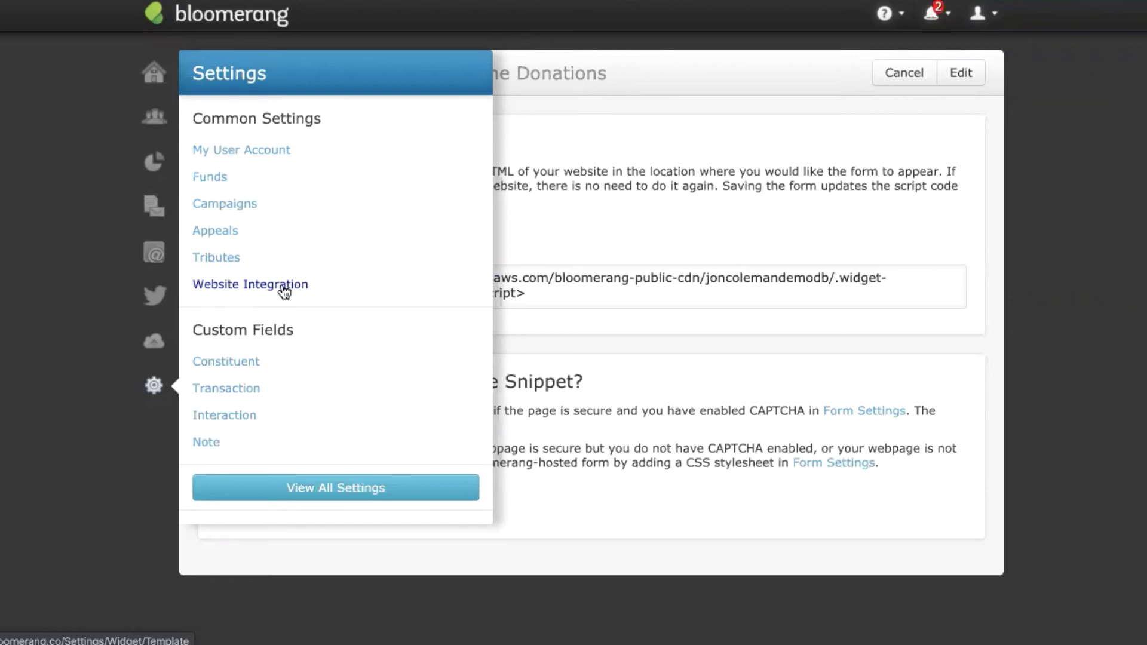
left_click(242, 294)
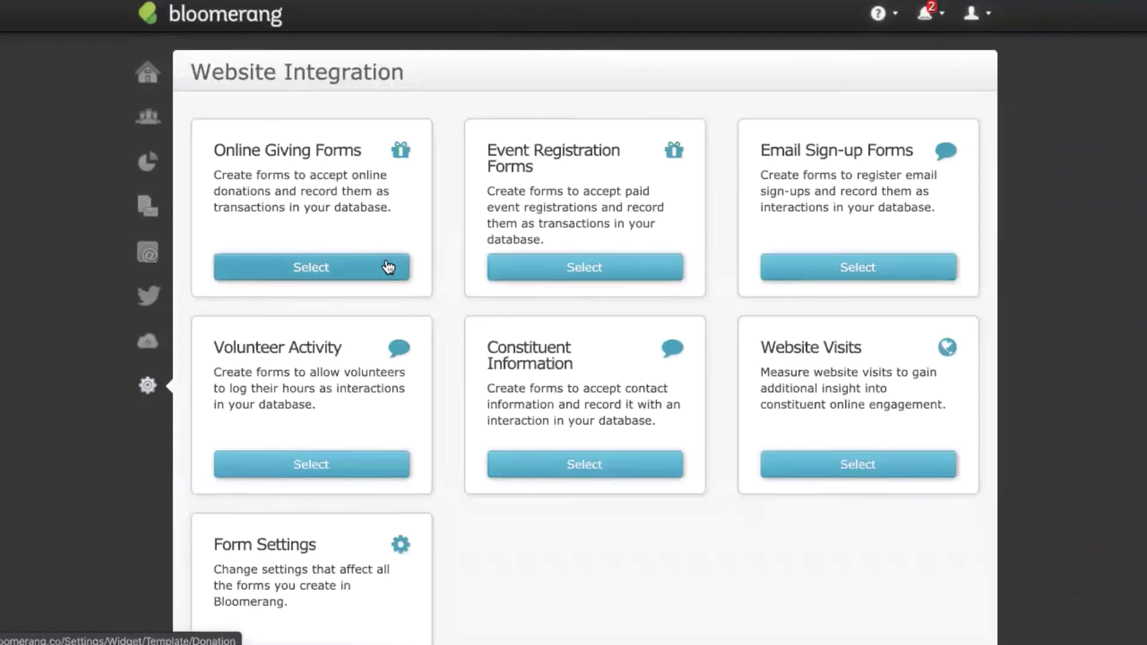
left_click(388, 267)
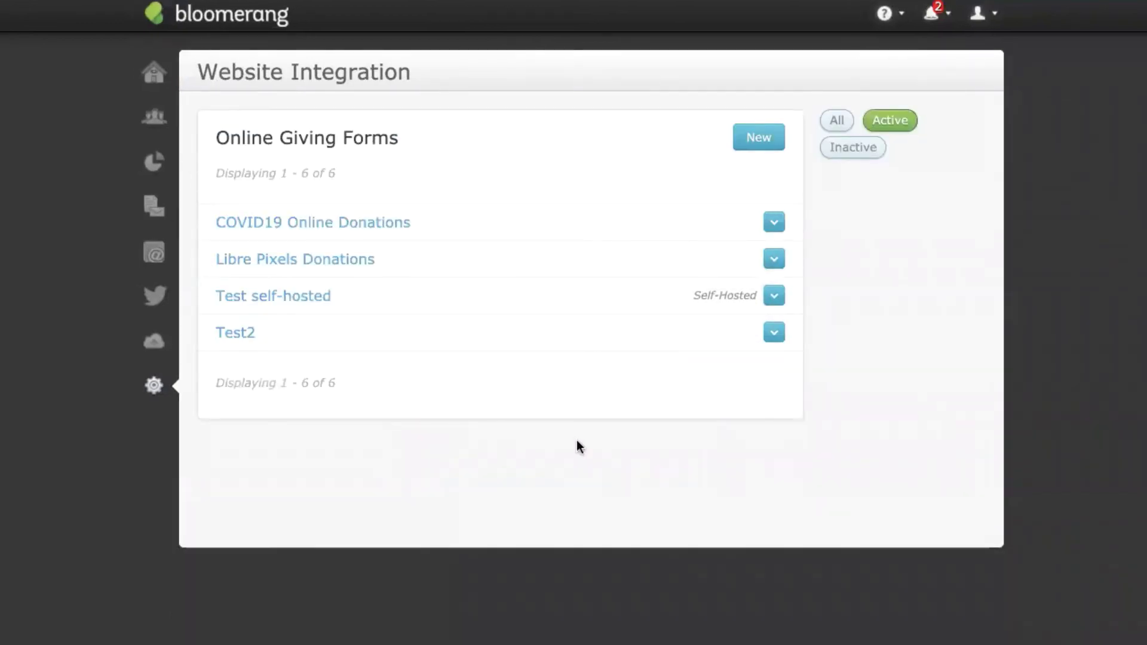
left_click(774, 223)
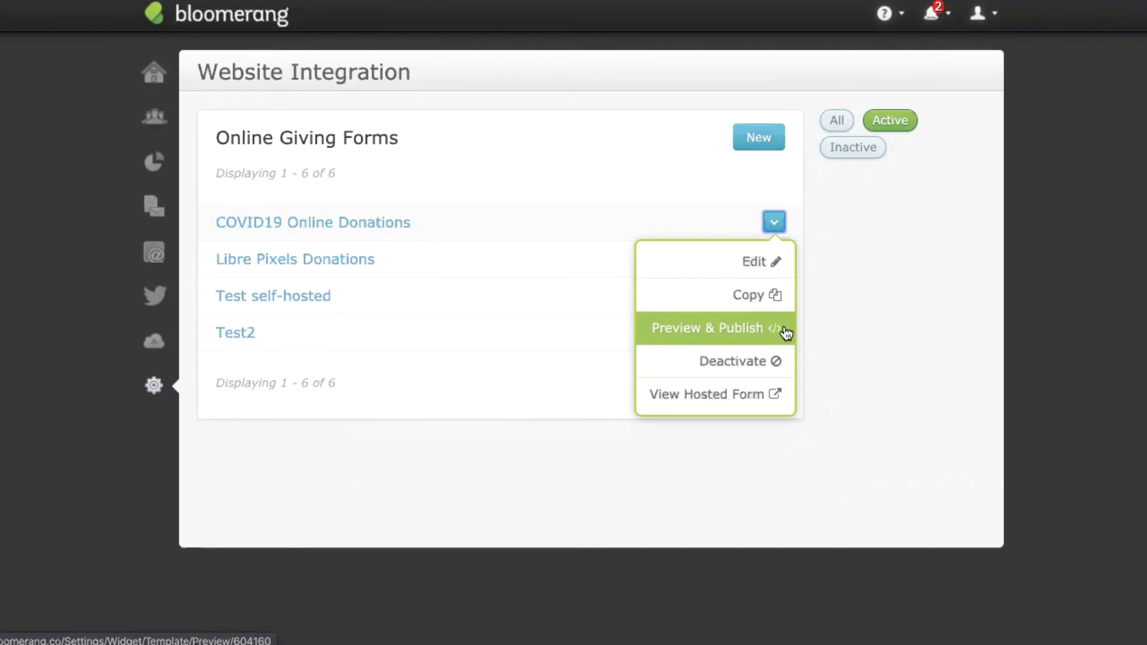
left_click(757, 403)
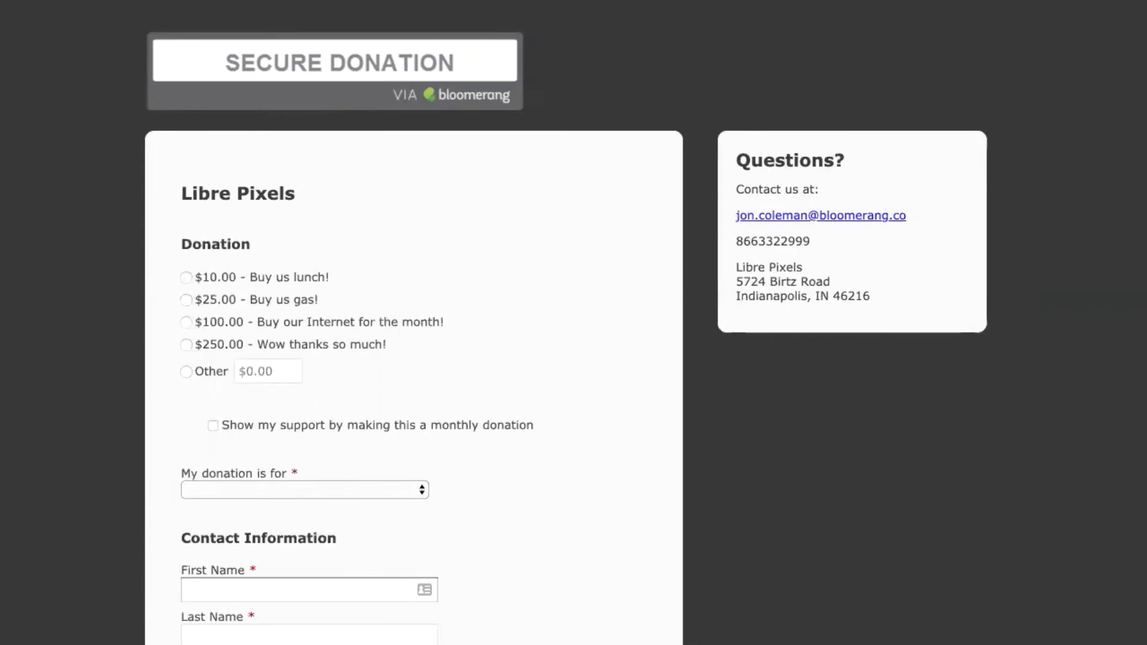
- Review the hosted form's donation, contact, billing, additional information, fee offset and reCAPTCHA sections
scroll(567, 328, "down", 4)
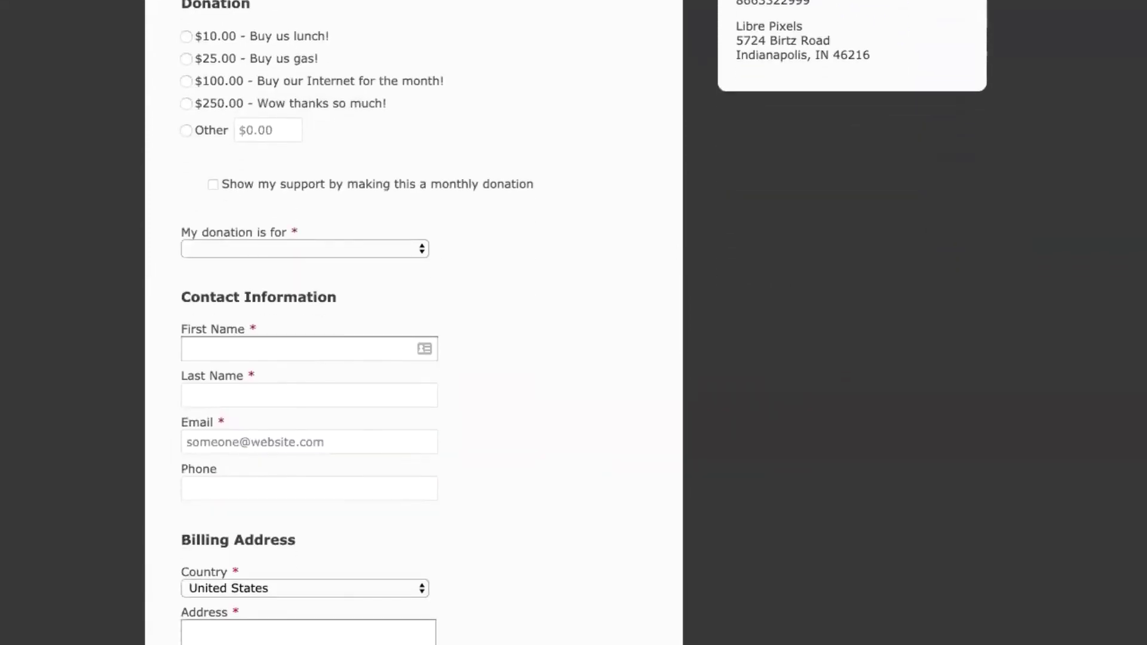
scroll(566, 329, "down", 8)
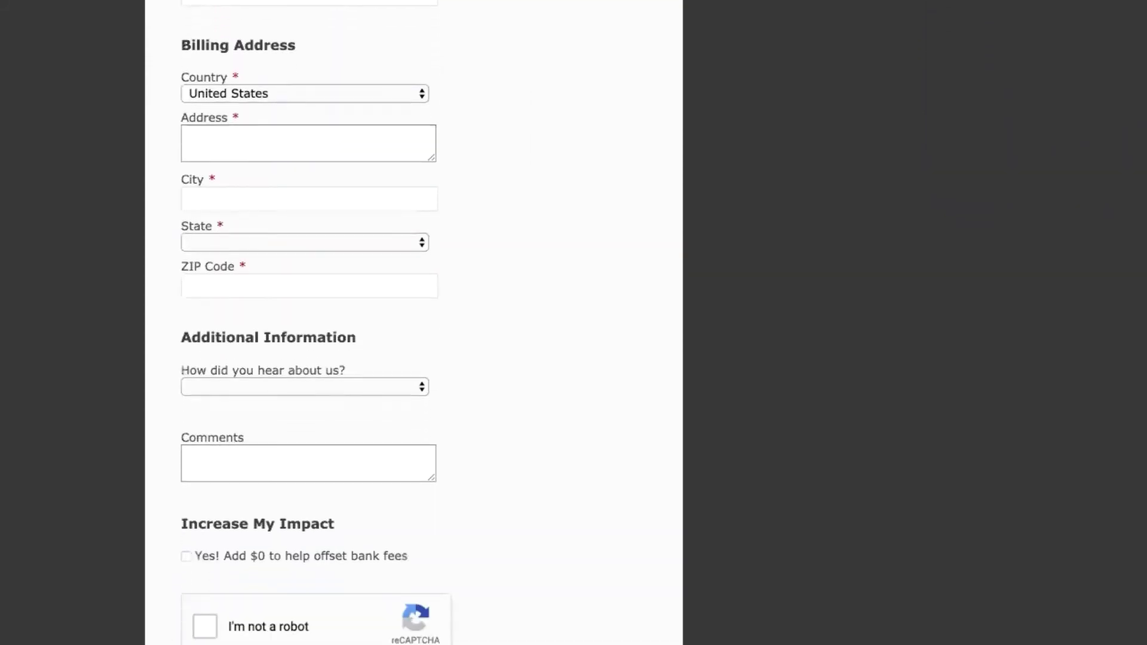
scroll(309, 322, "down", 2)
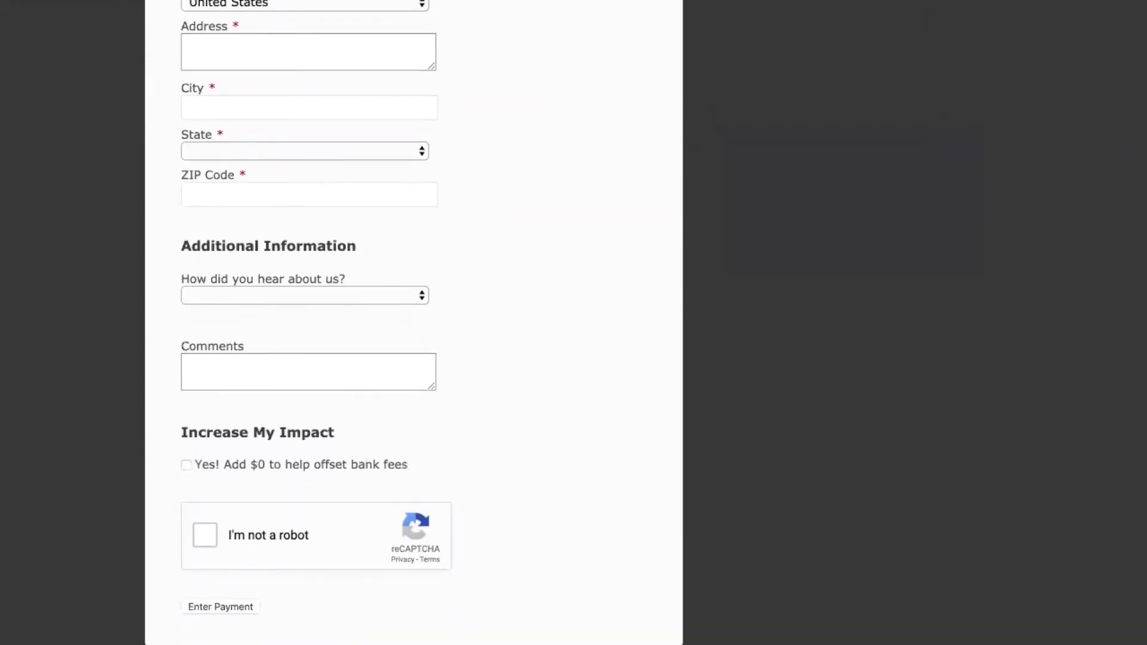
scroll(418, 322, "up", 10)
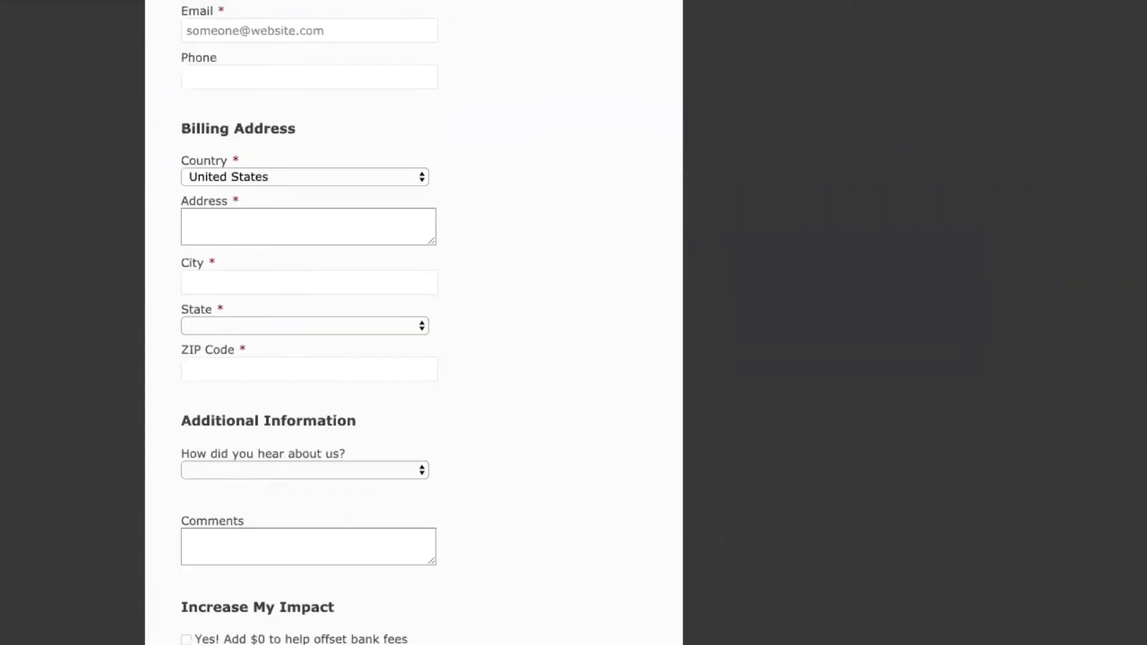
scroll(418, 322, "up", 4)
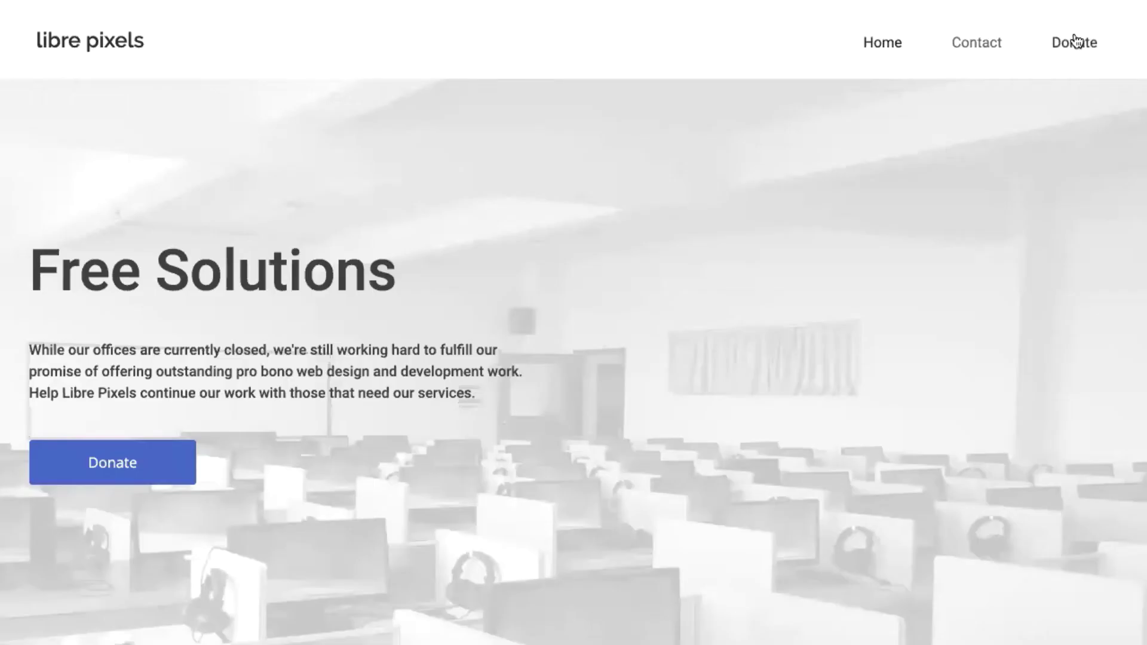
- Open the donation page of the Libre Pixels website and copy its web address
left_click(121, 470)
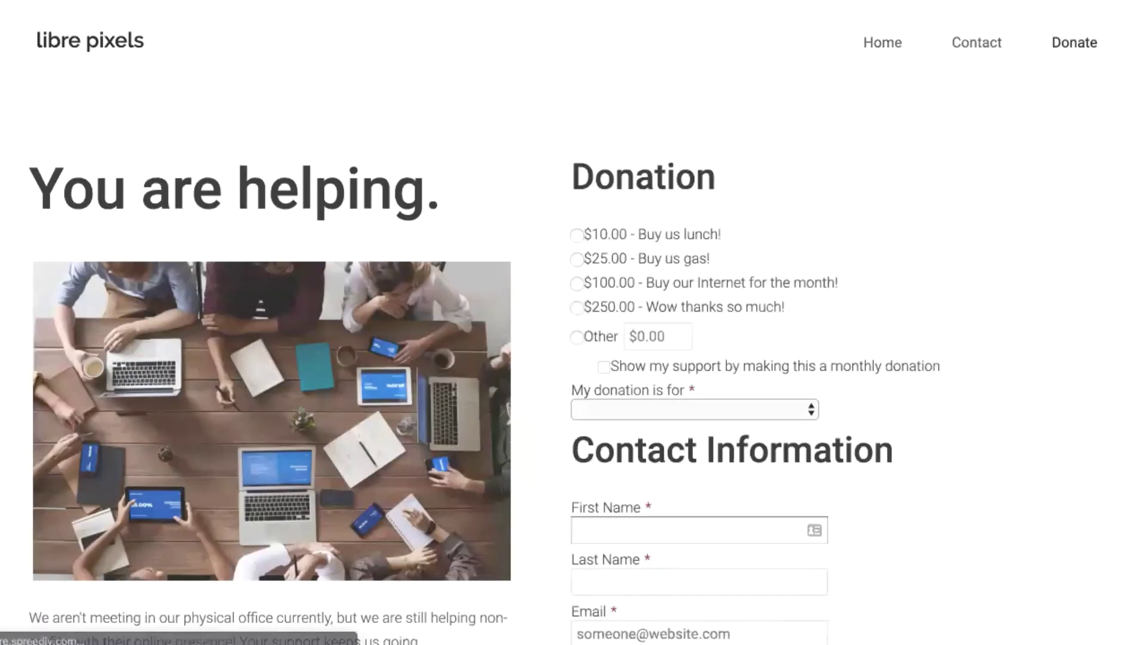
right_click(227, 1)
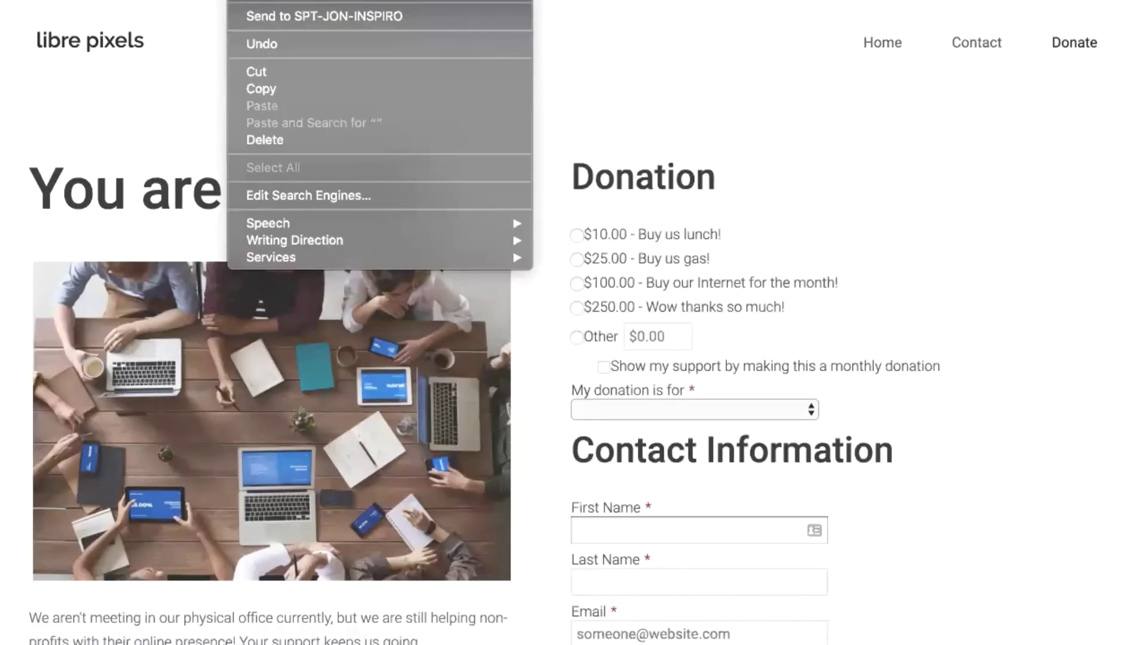
left_click(261, 89)
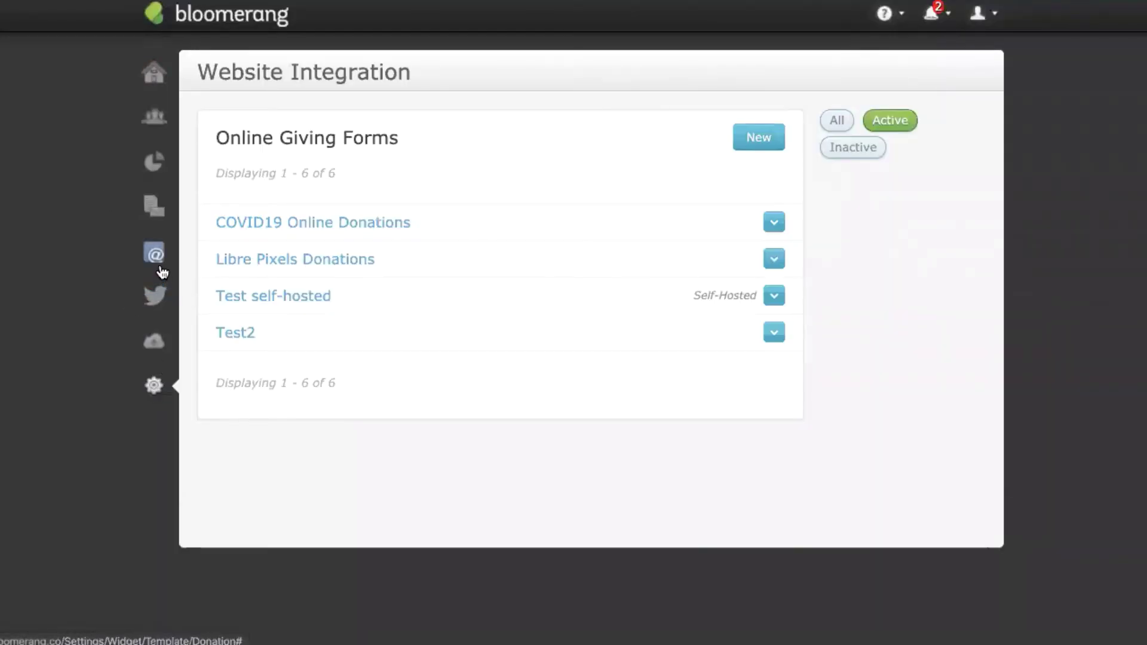
- Start a new email in Bloomerang's Email Templates from the COVID-19 Template designs
mouse_move(160, 258)
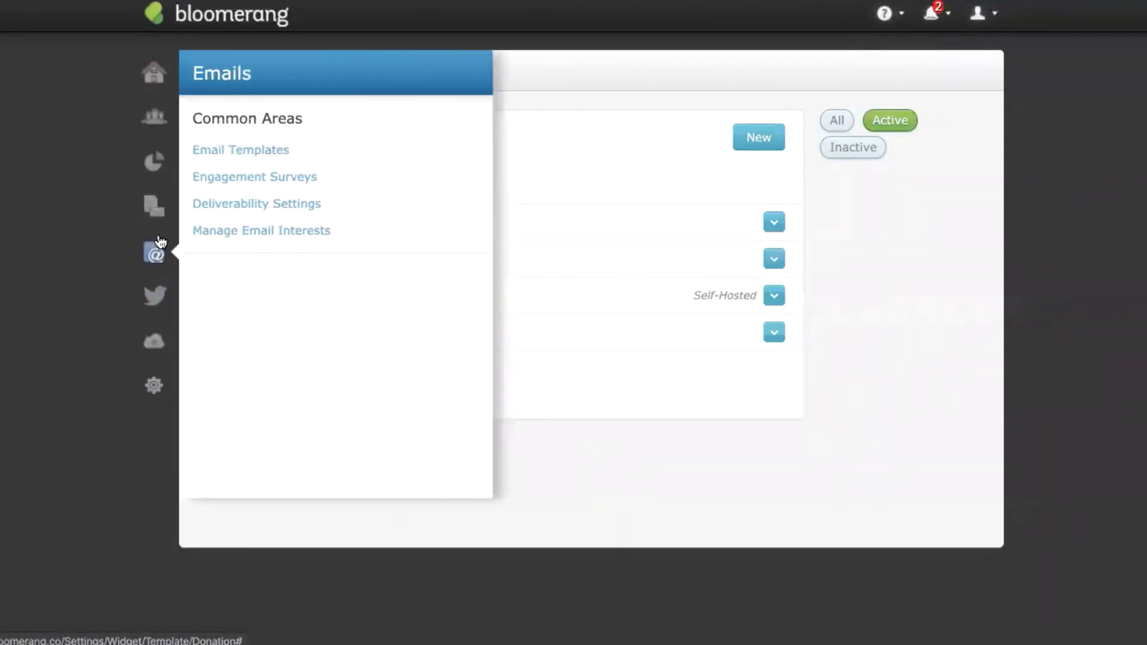
left_click(257, 153)
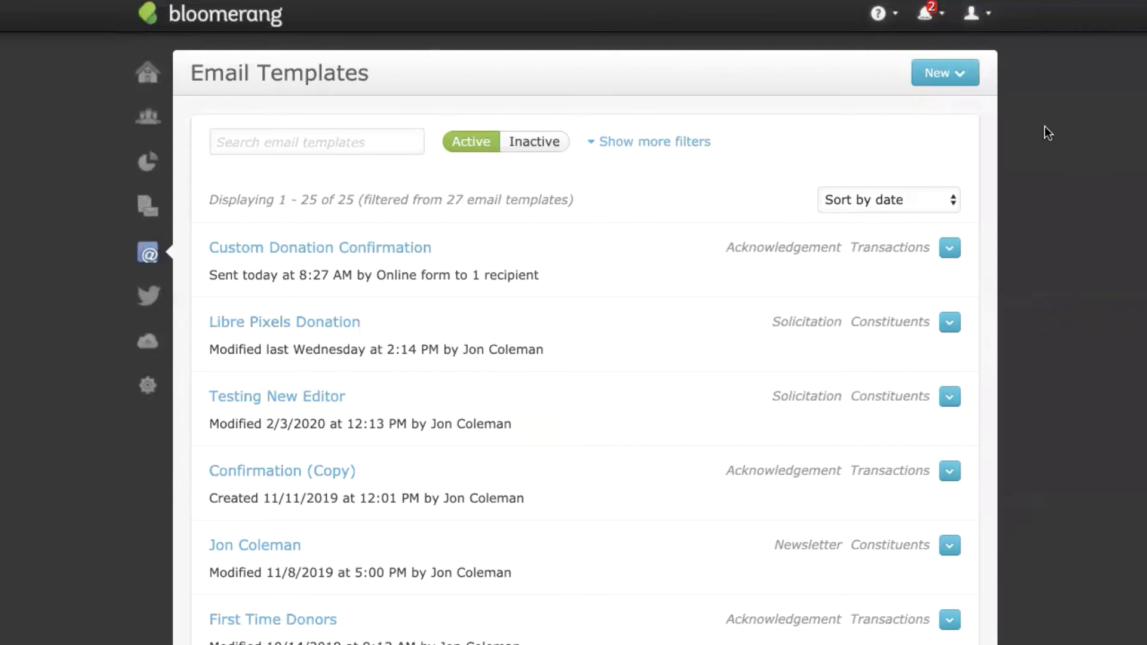
left_click(971, 77)
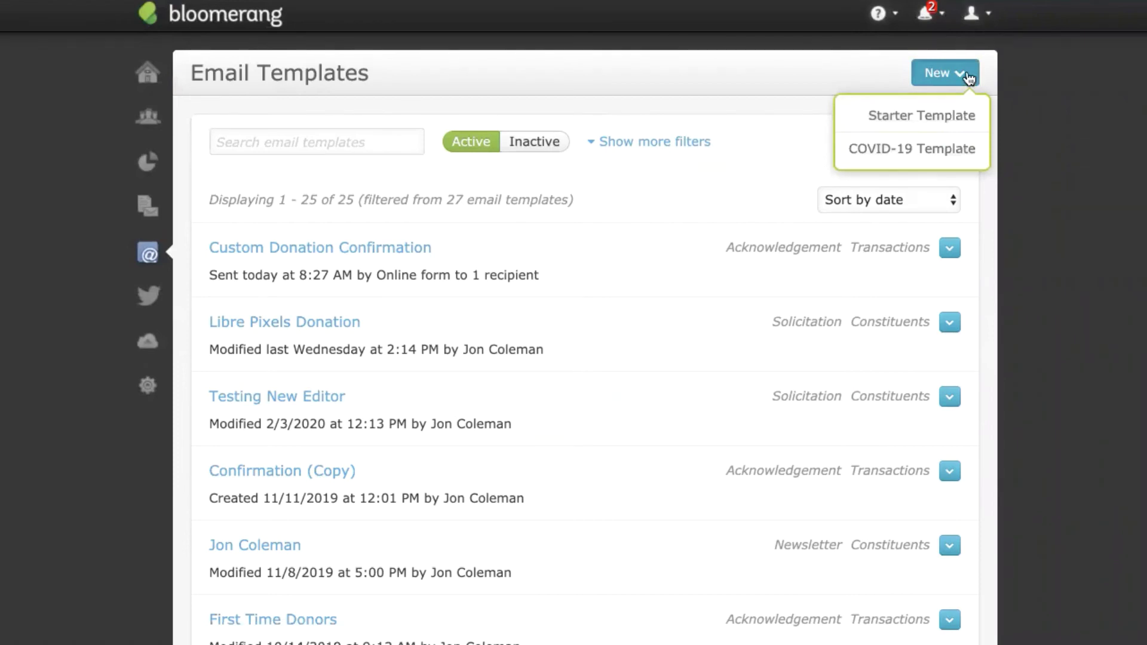
left_click(979, 153)
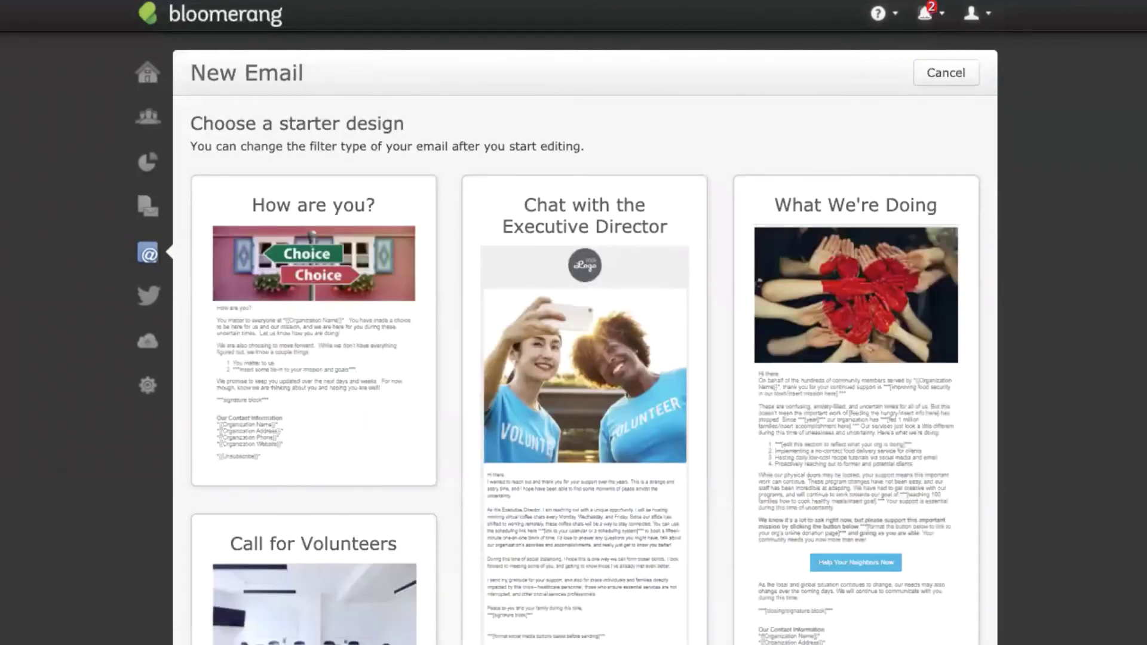
- Choose the "Closing Office and Other Ways to Help" starter design for the new email
scroll(585, 358, "down", 3)
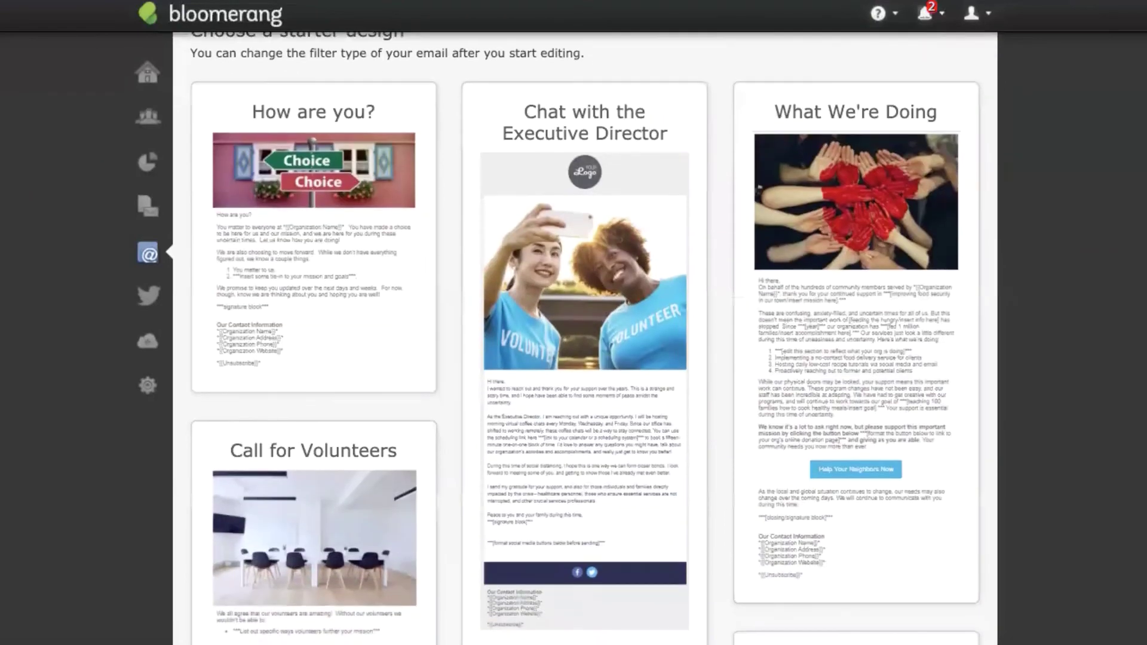
scroll(585, 358, "down", 2)
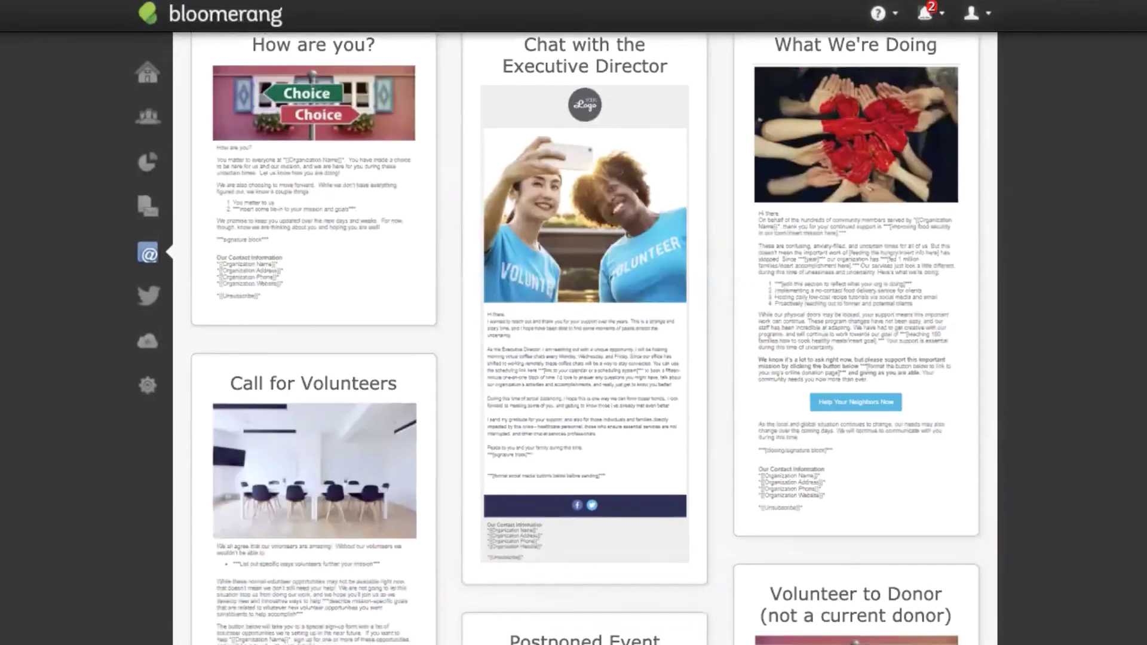
scroll(585, 358, "down", 4)
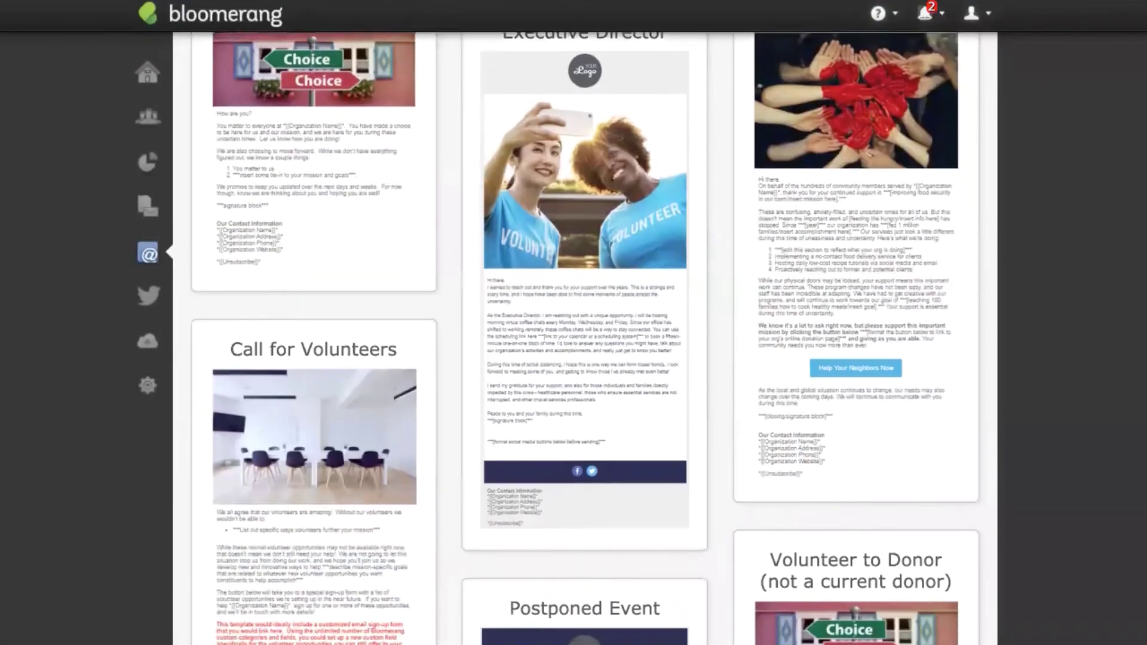
scroll(585, 359, "down", 12)
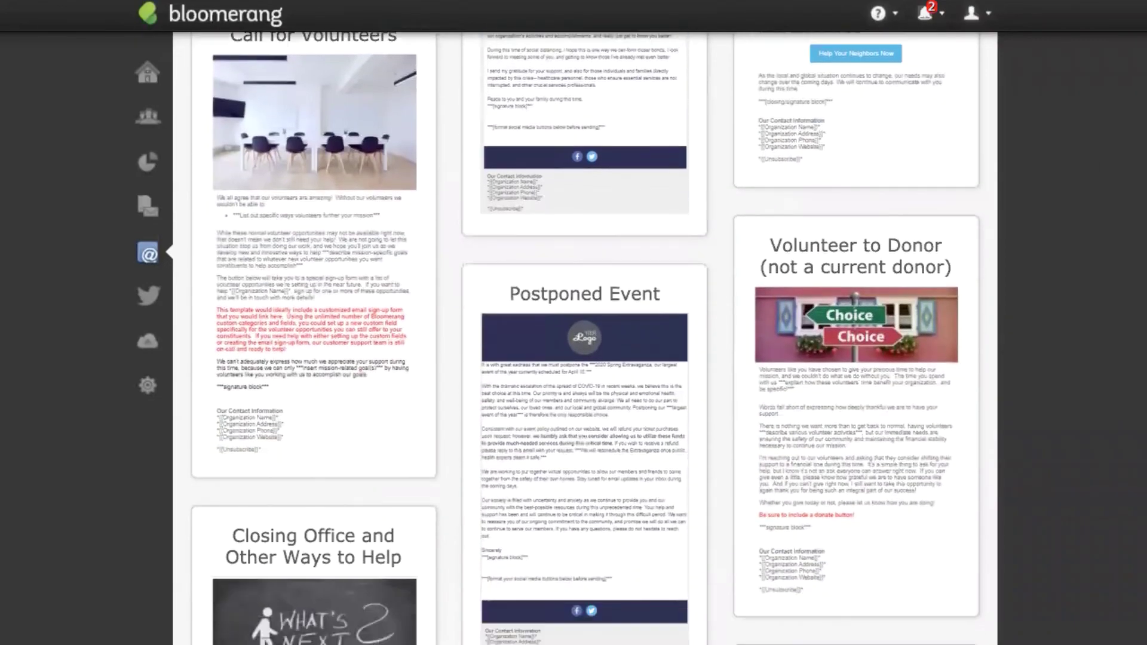
scroll(584, 358, "down", 7)
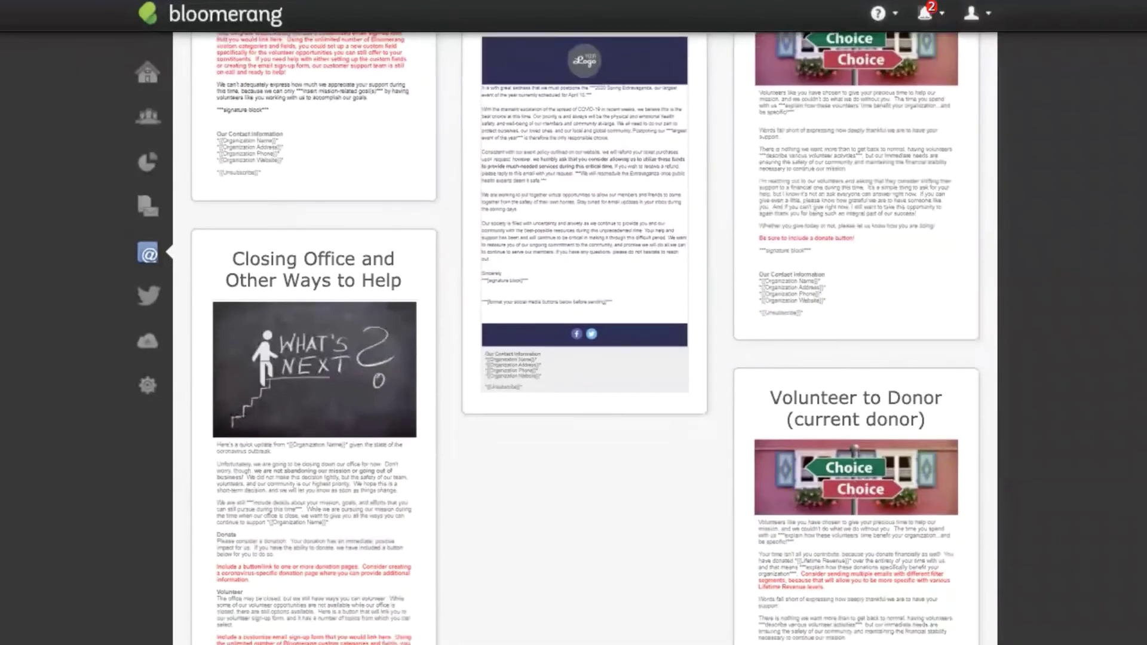
scroll(584, 358, "down", 3)
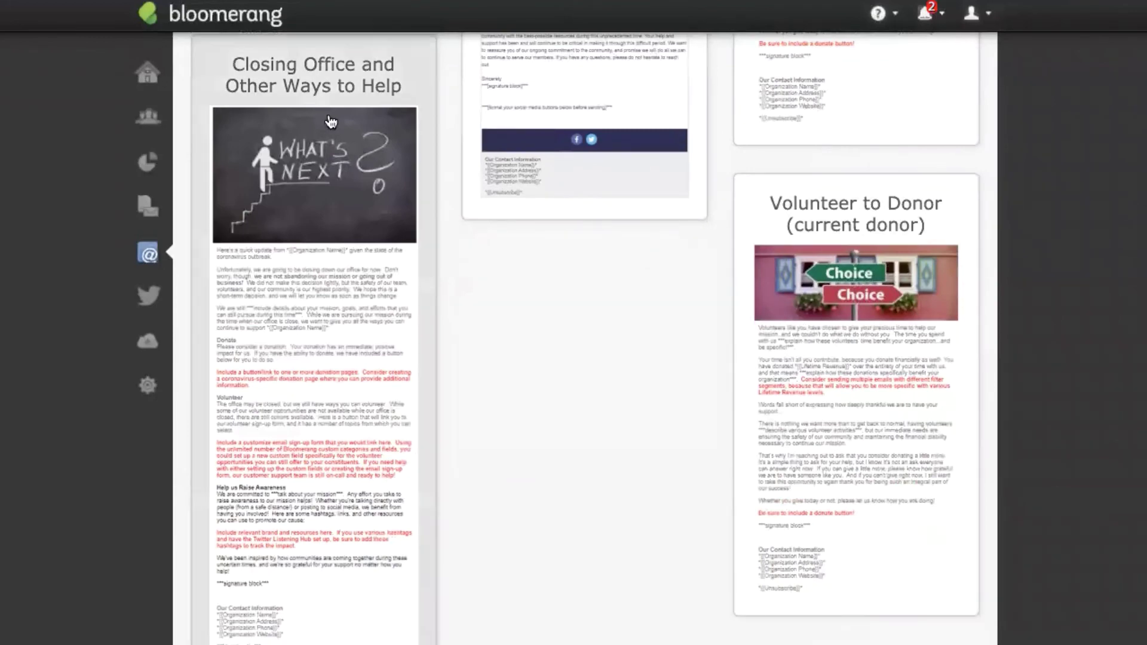
left_click(296, 355)
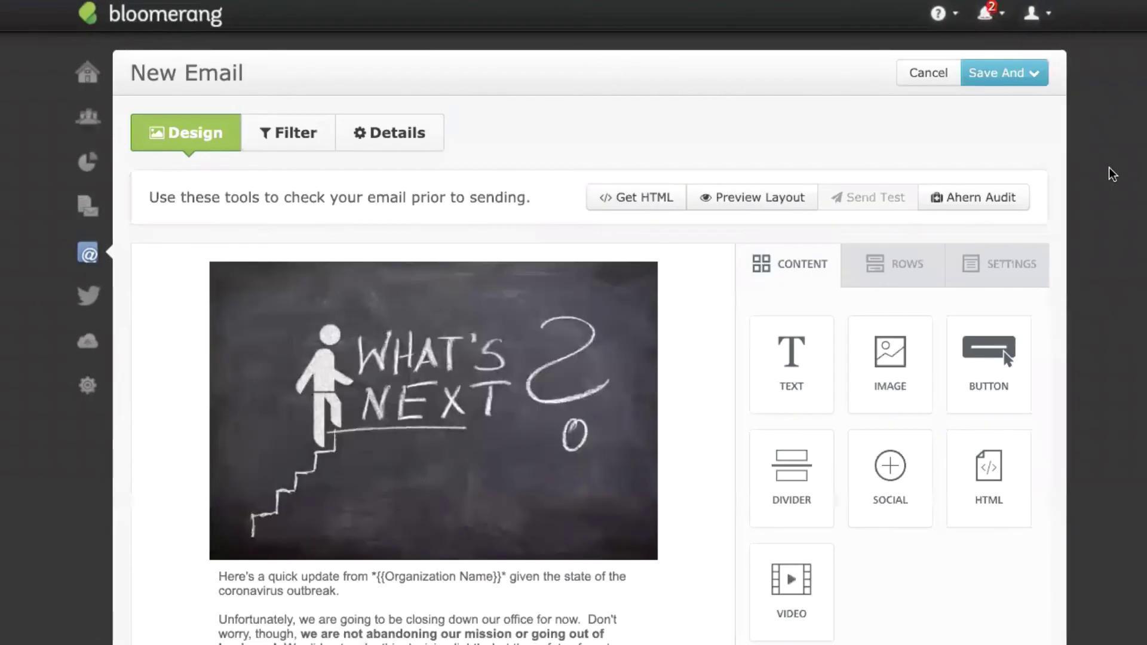
- Add a button to the email between the signature block and the contact information
scroll(590, 337, "down", 2)
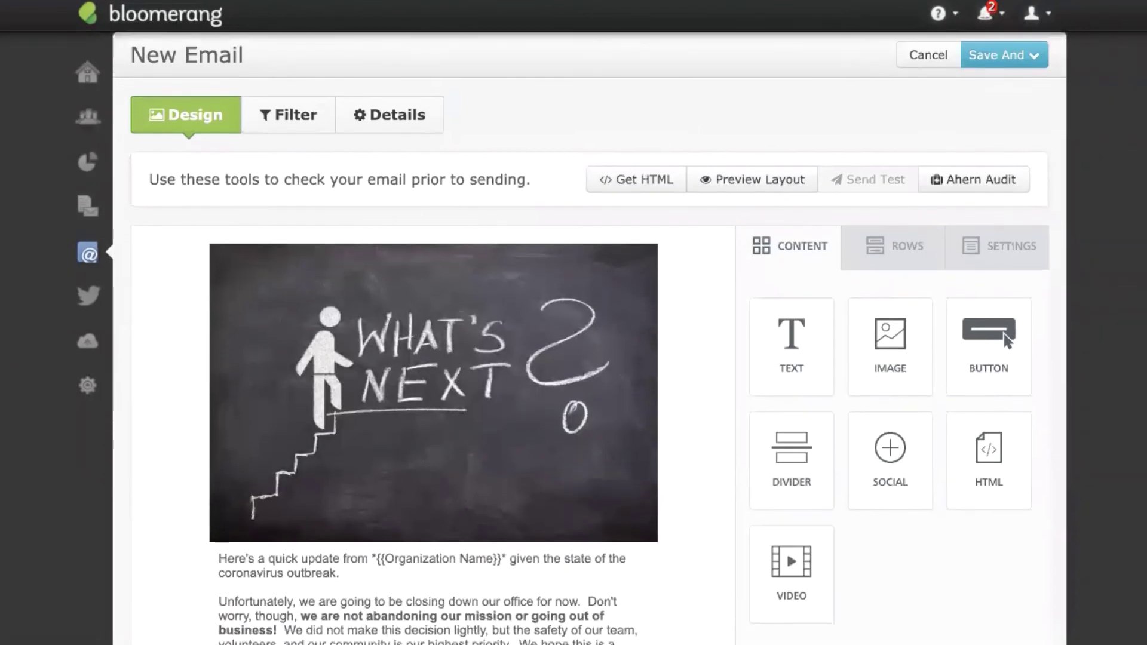
scroll(590, 338, "down", 3)
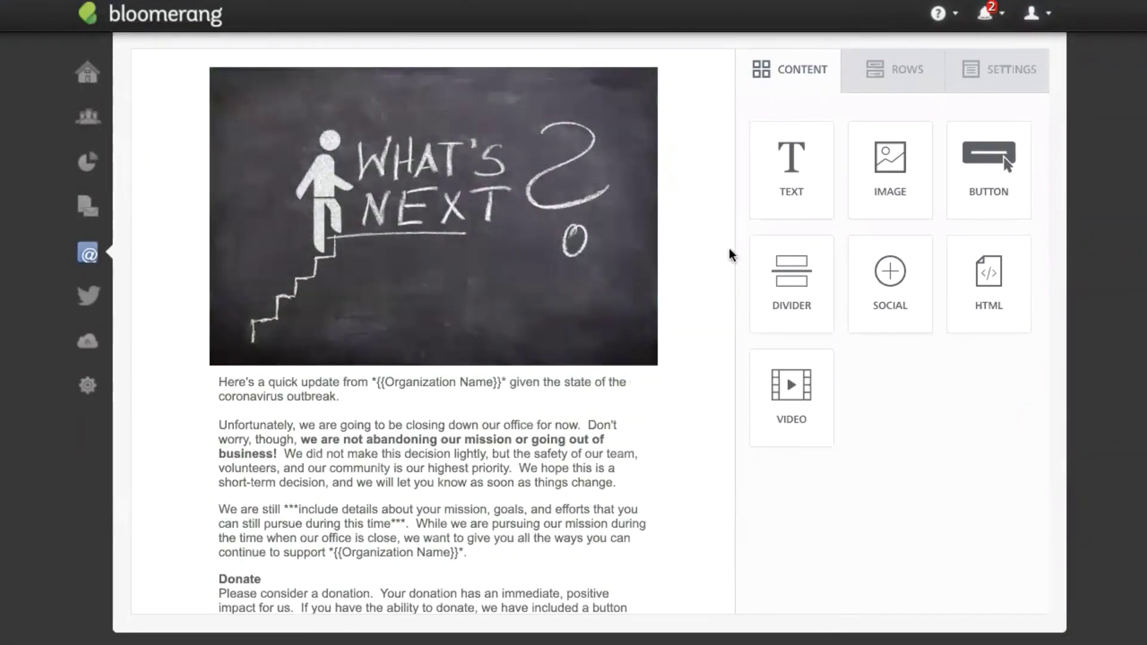
left_click_drag(726, 236, 723, 424)
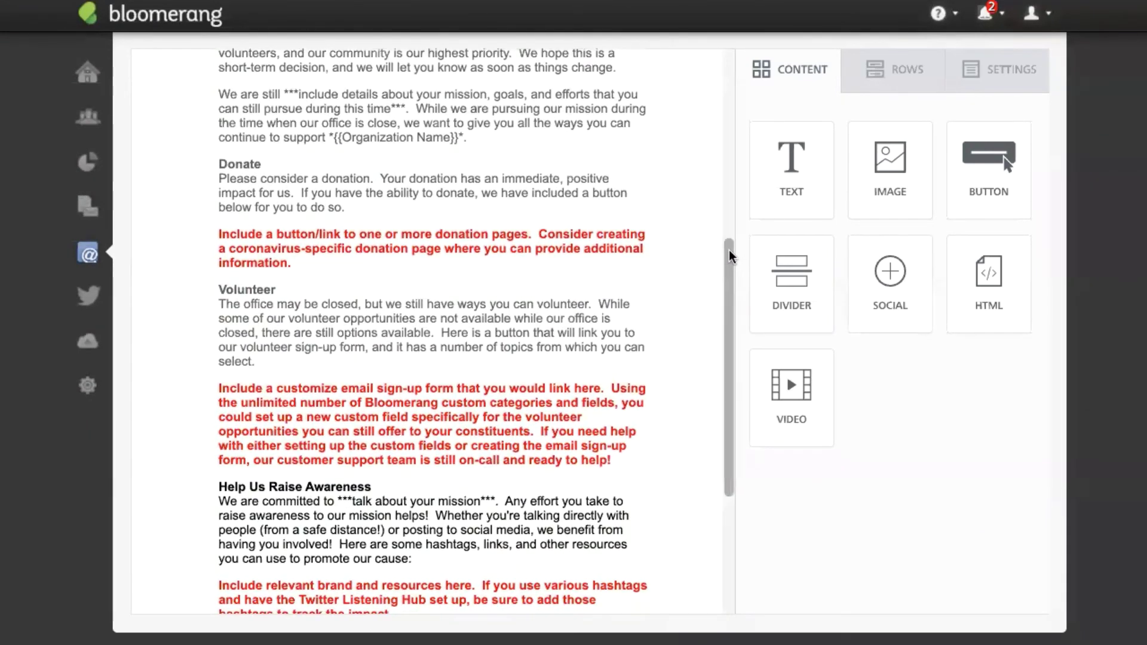
left_click_drag(729, 250, 730, 378)
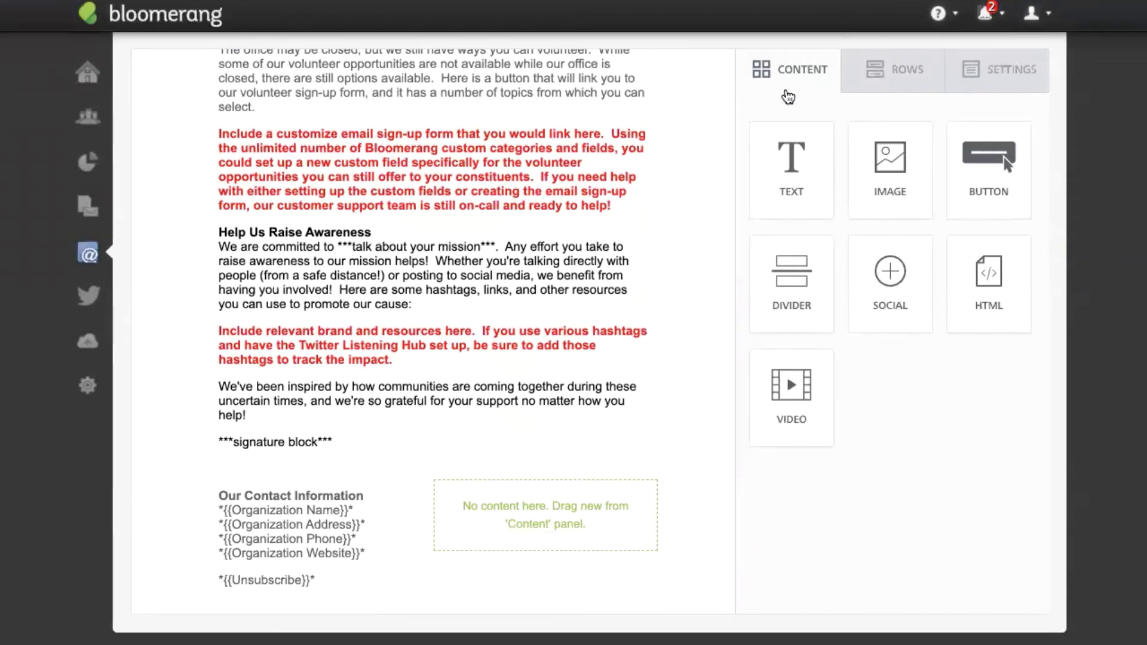
mouse_move(993, 166)
left_mouse_down()
mouse_move(1010, 179)
mouse_move(704, 198)
mouse_move(705, 326)
mouse_move(504, 408)
mouse_move(472, 453)
mouse_move(446, 464)
left_mouse_up()
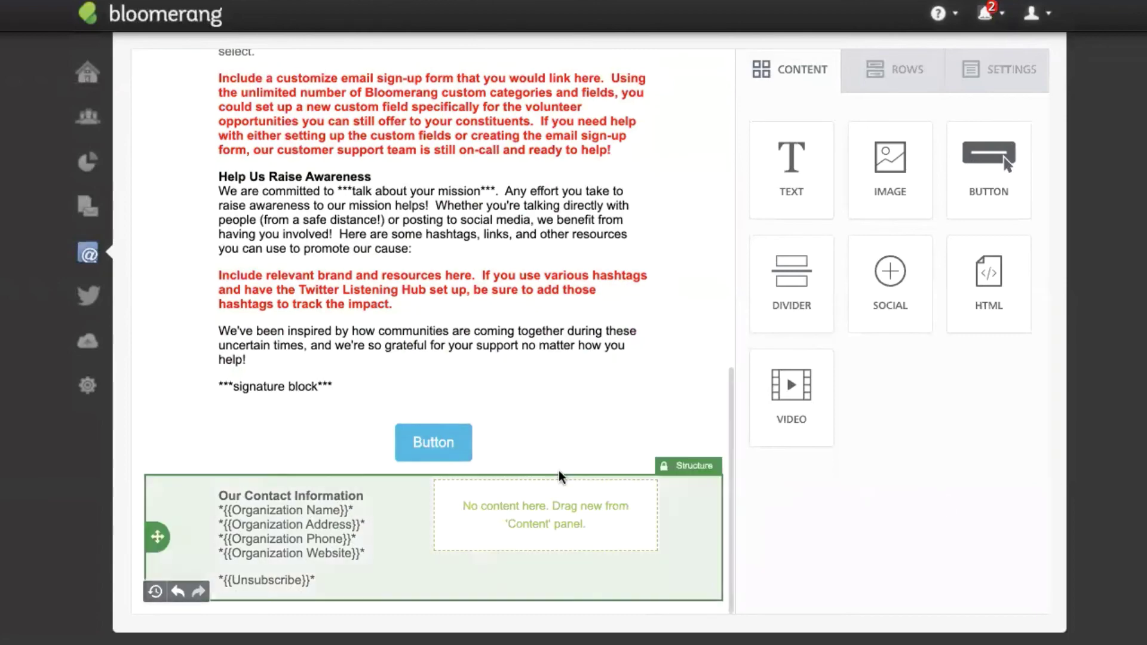
- Replace the new button's placeholder label with "Donate"
left_click(436, 441)
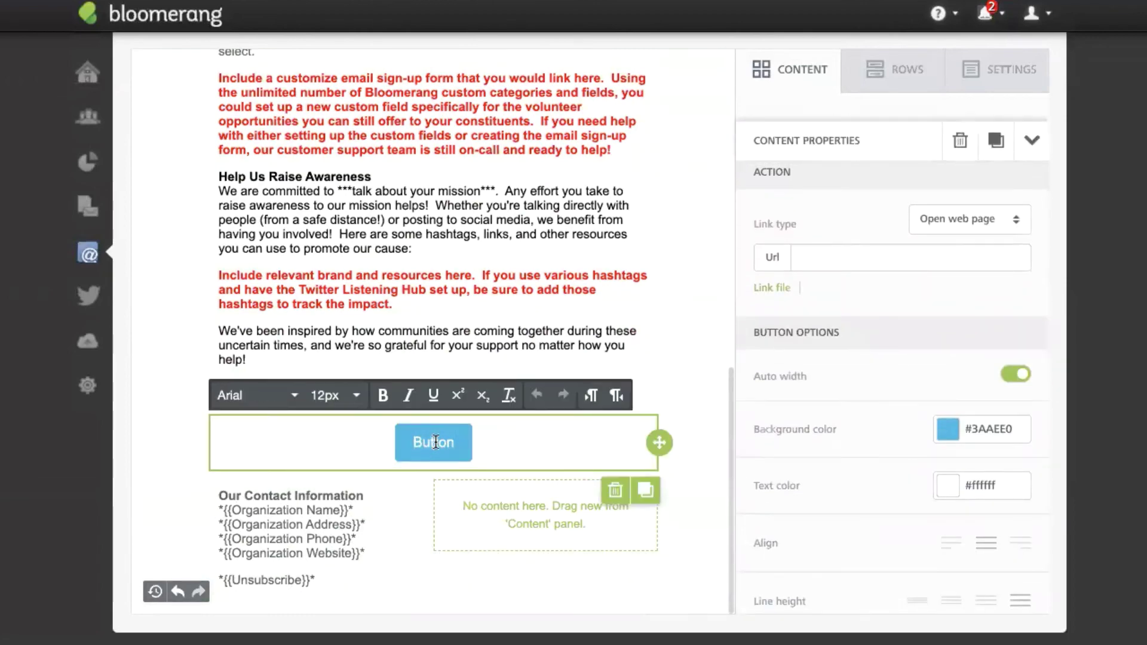
type("Don")
key("BackSpace")
key("BackSpace")
key("BackSpace")
key("Delete")
key("Delete")
key("Delete")
key("Delete")
key("Delete")
key("Delete")
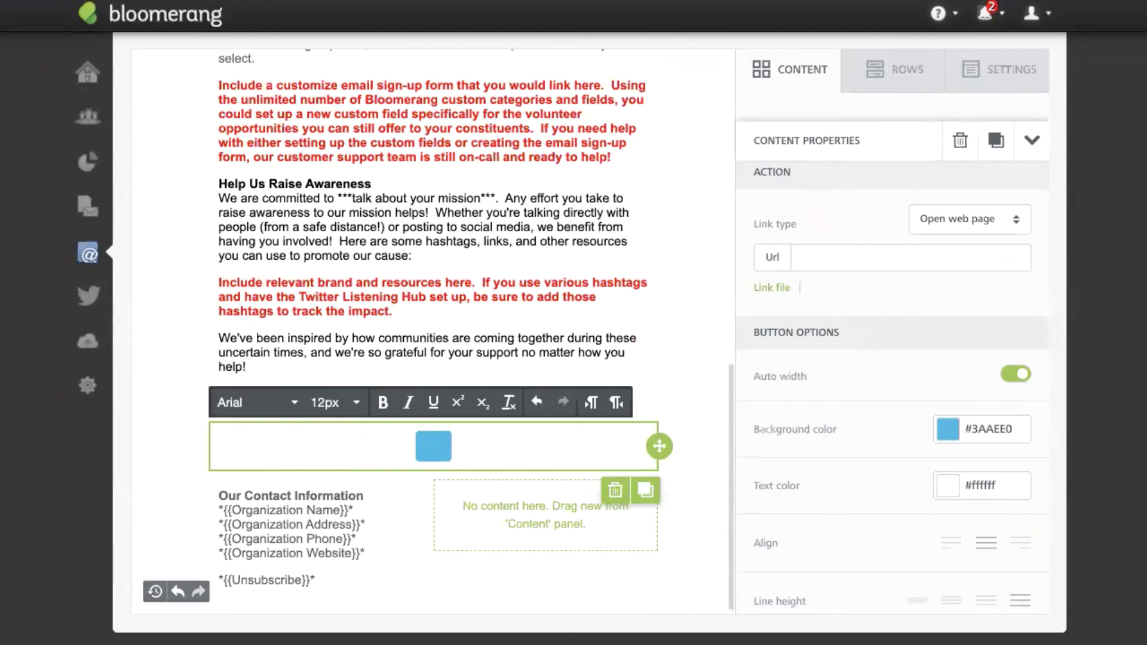
type("Donate")
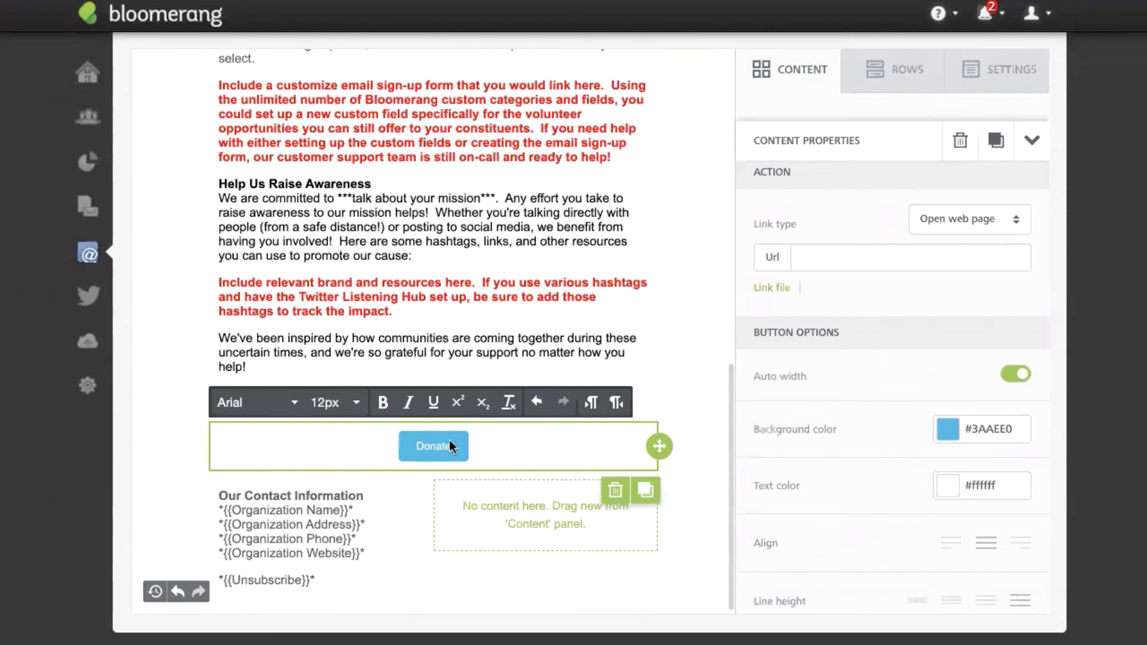
- Set the font size of the button's Donate label to 16px
left_click(492, 429)
left_click(417, 449)
left_click(356, 409)
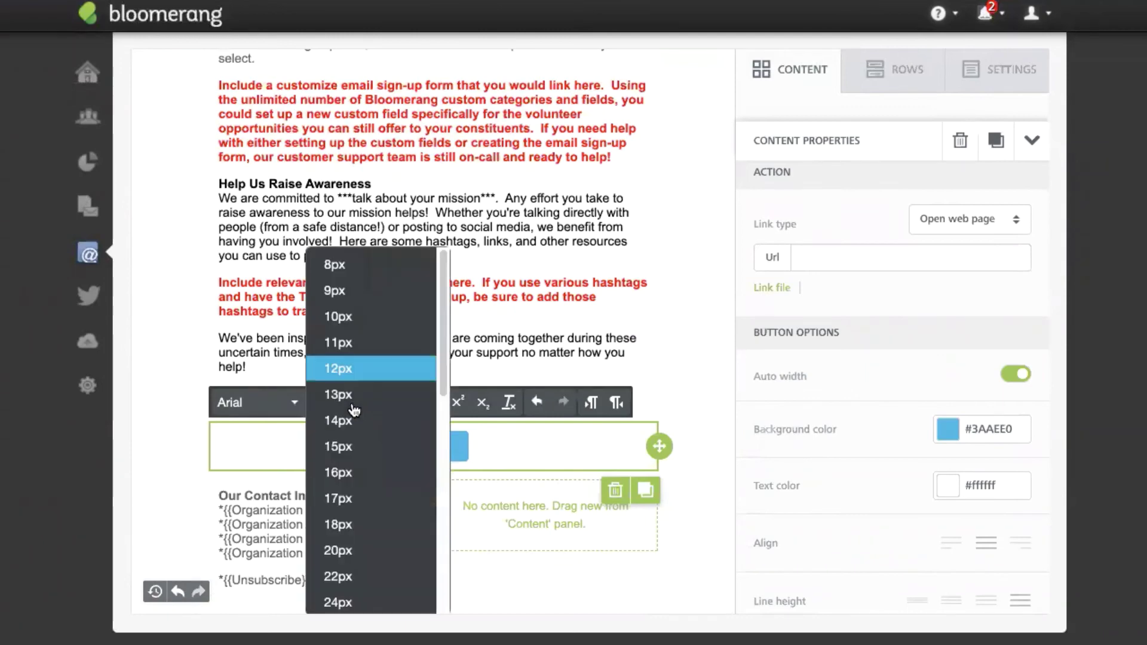
left_click(360, 473)
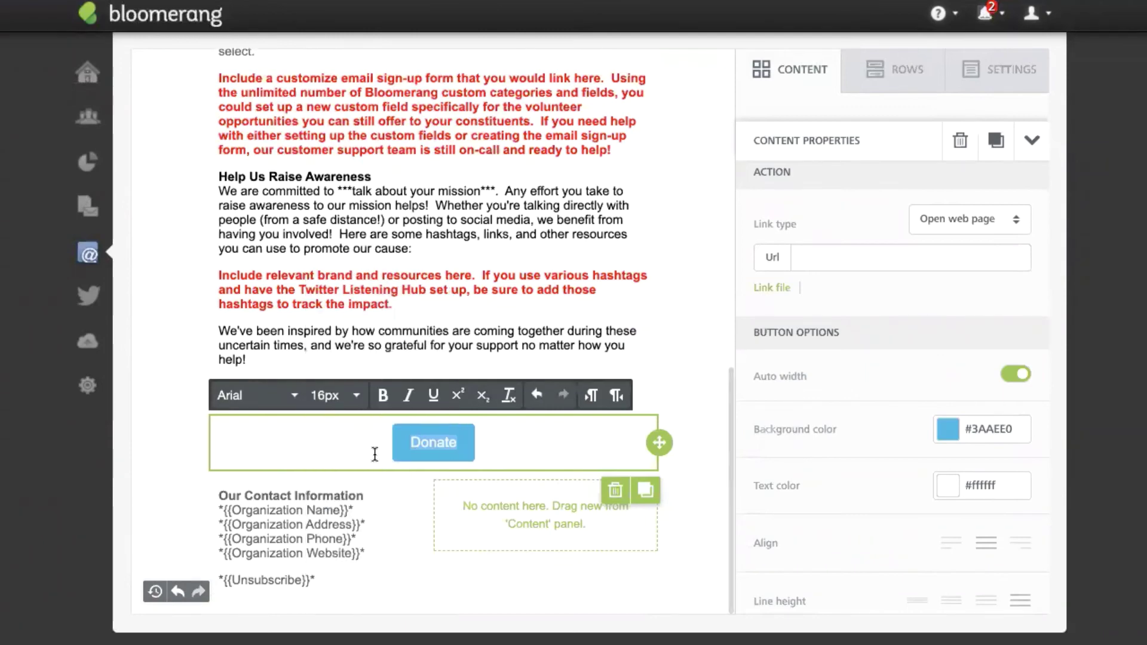
left_click(540, 448)
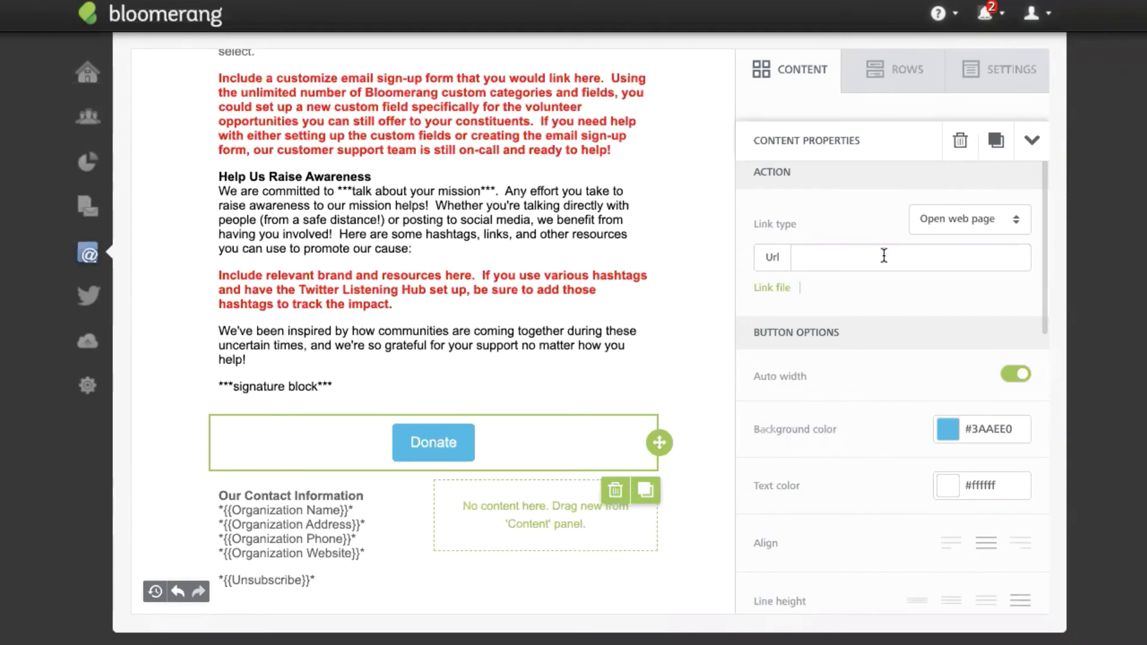
left_click(869, 258)
right_click(869, 258)
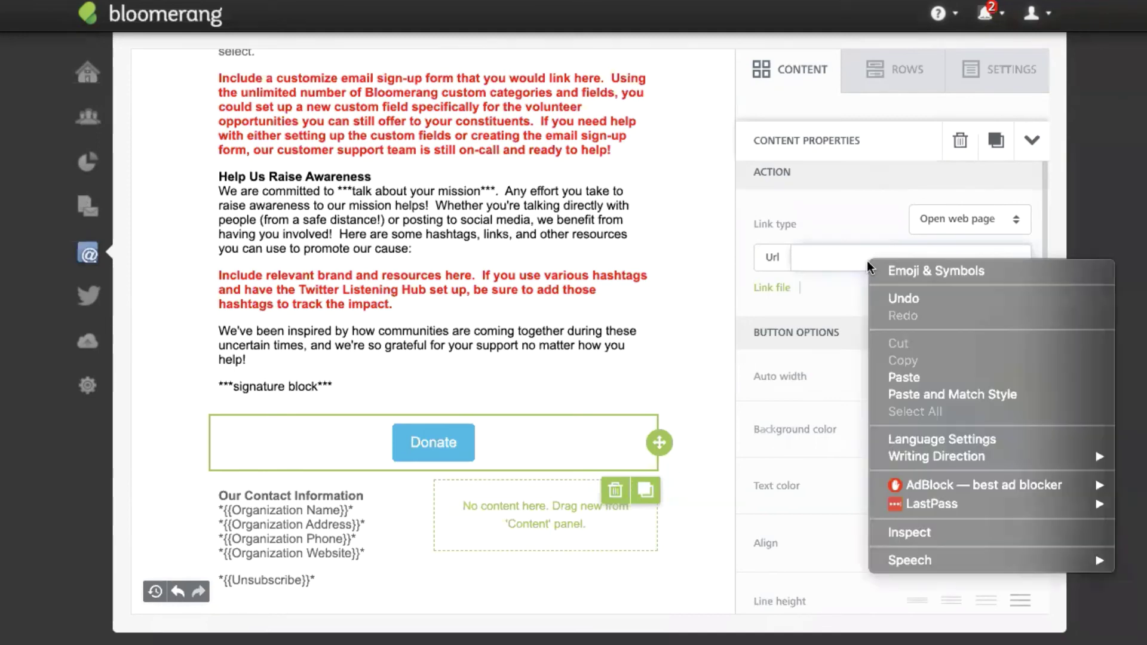
left_click(898, 377)
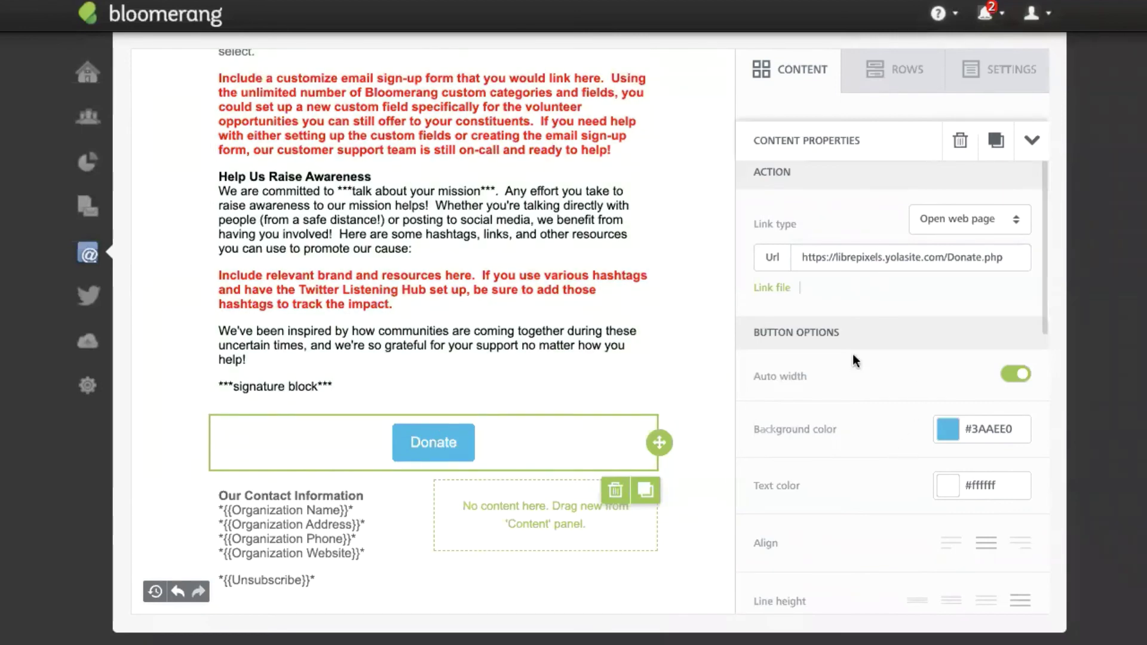
- Change the Donate button's background color to green, #58DC13
left_click_drag(1046, 259, 1042, 325)
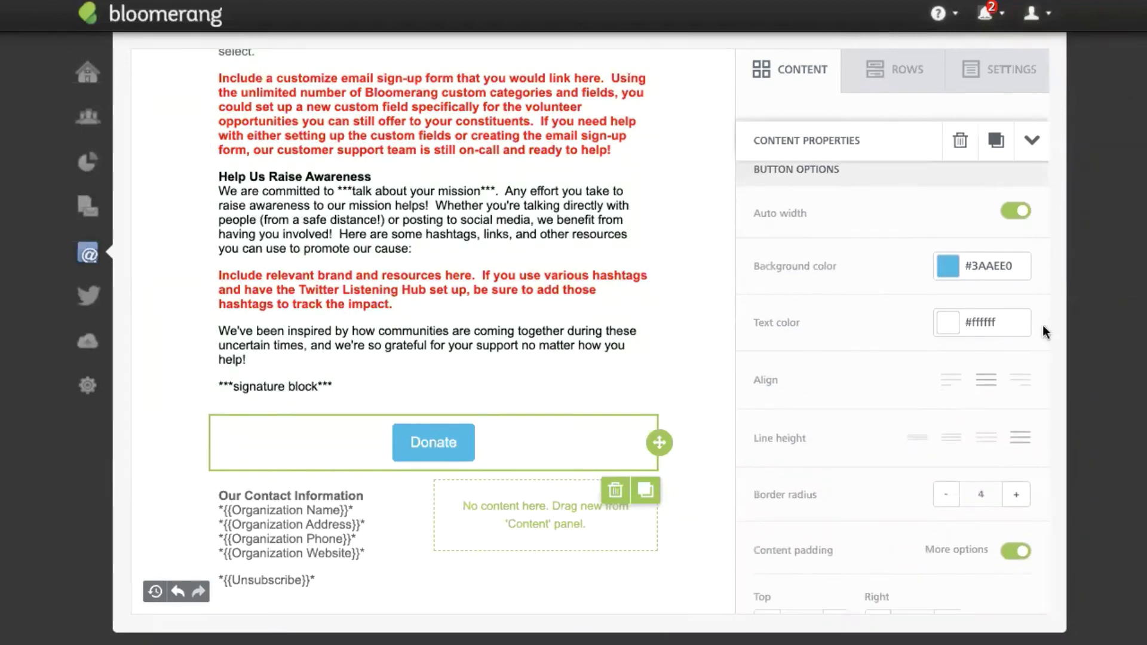
left_click(948, 273)
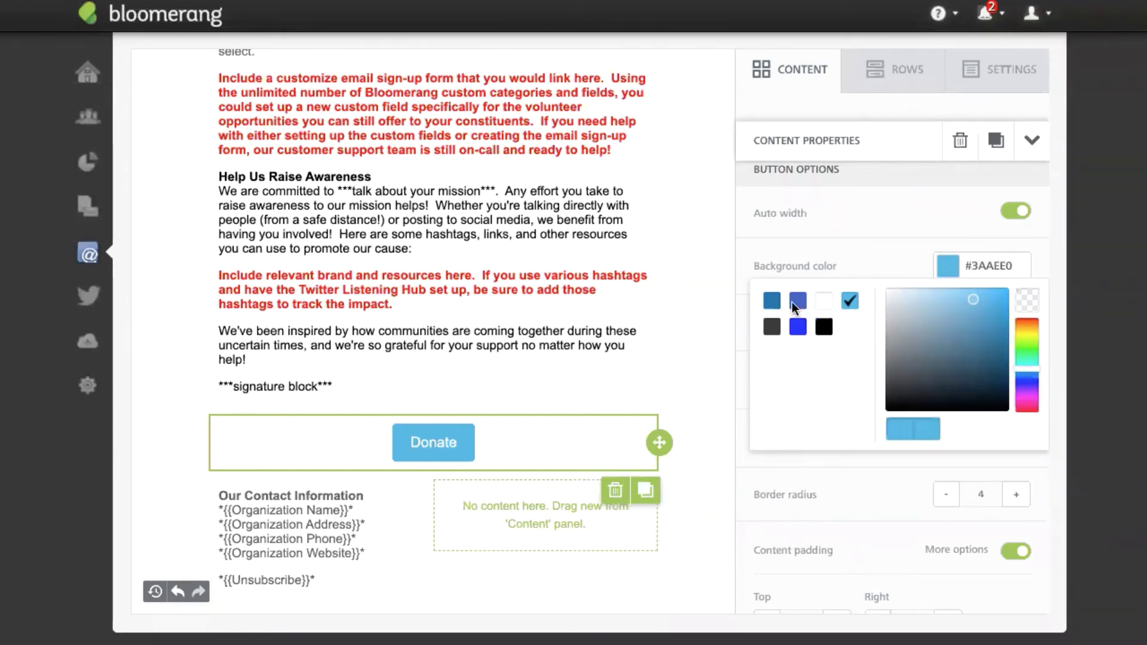
left_click(772, 301)
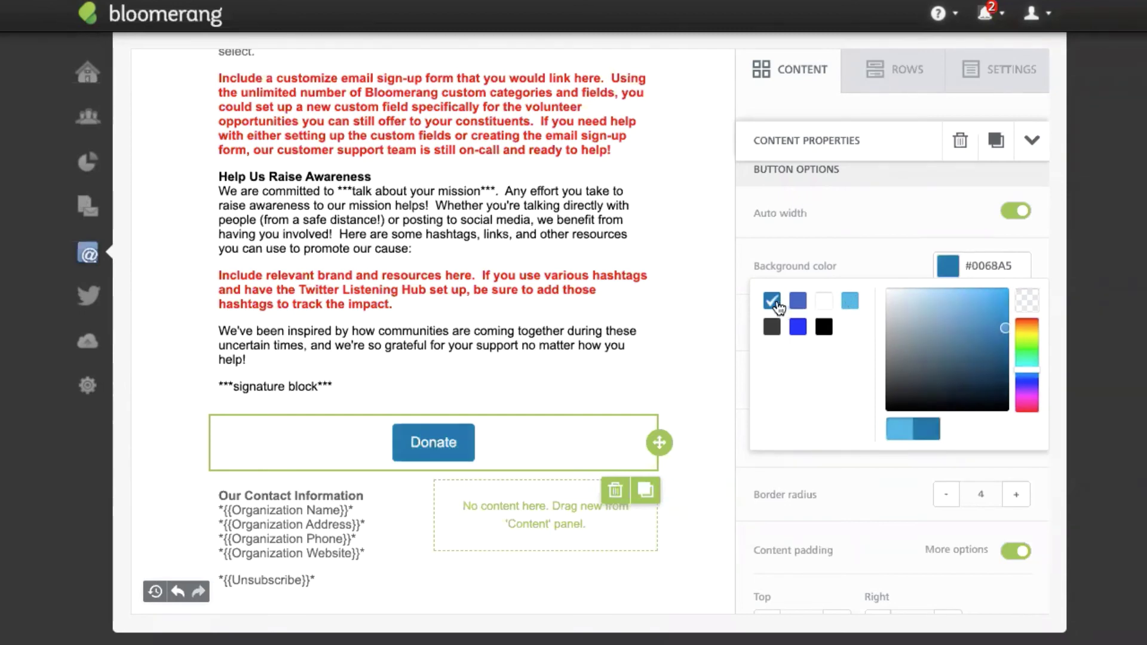
left_click(849, 303)
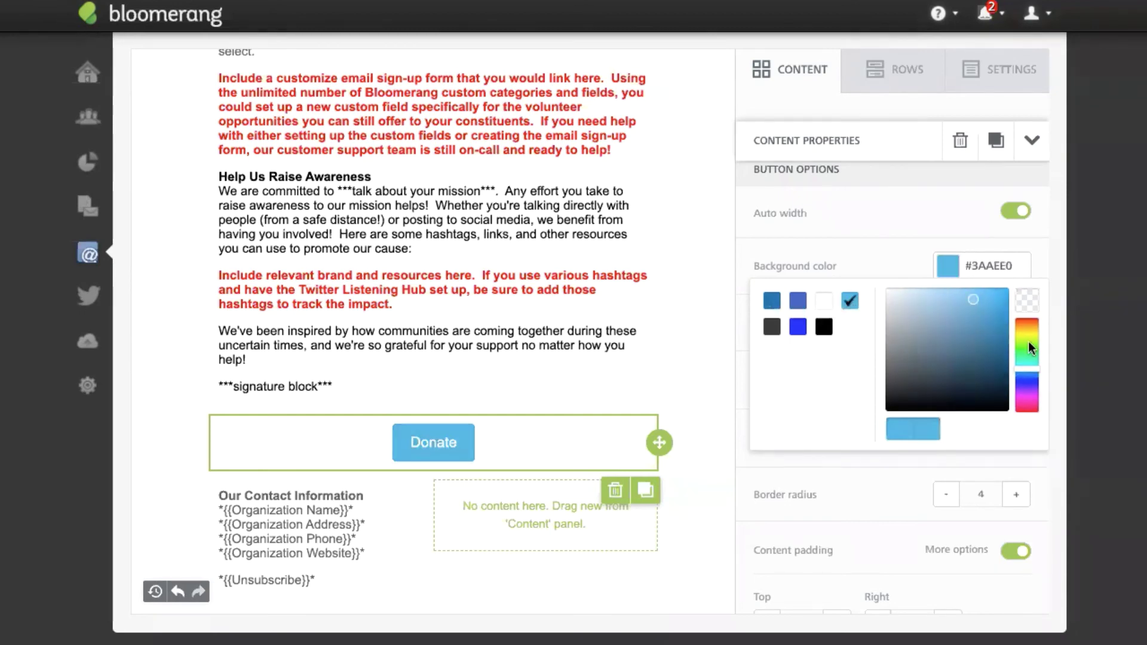
left_click(1027, 343)
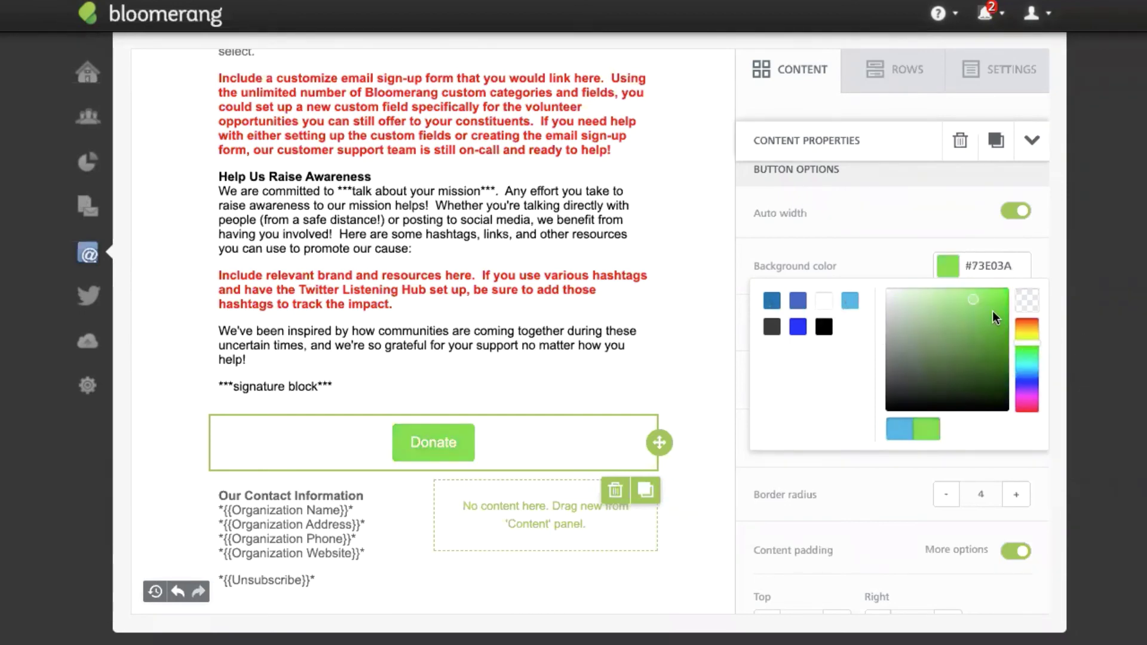
left_click_drag(977, 302, 995, 307)
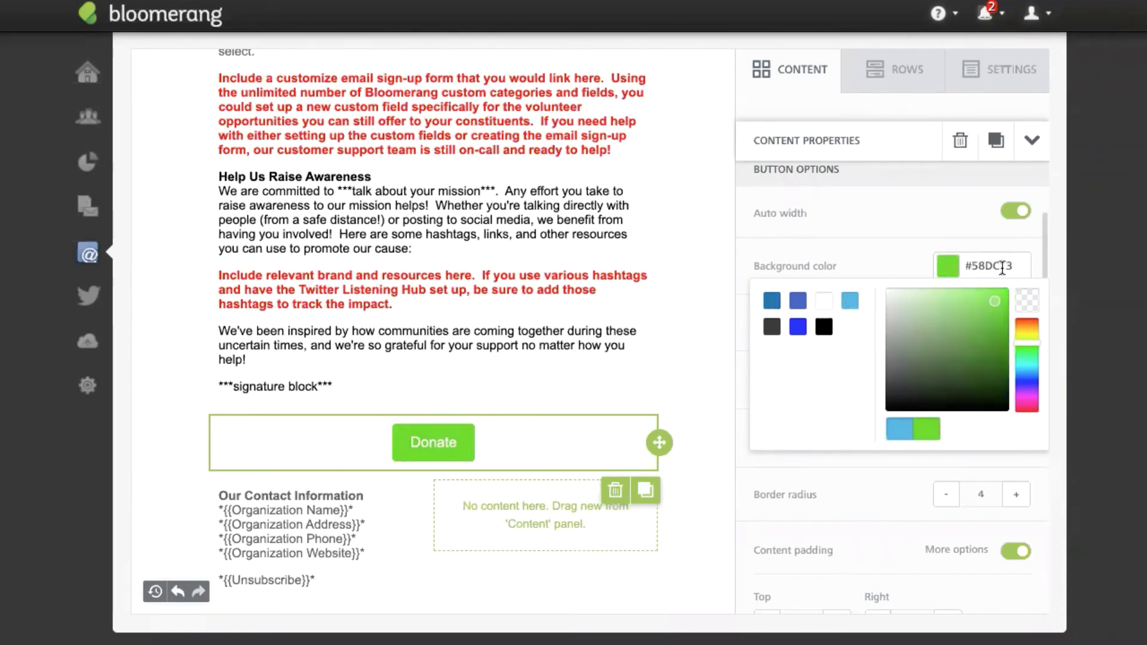
scroll(1033, 245, "up", 3)
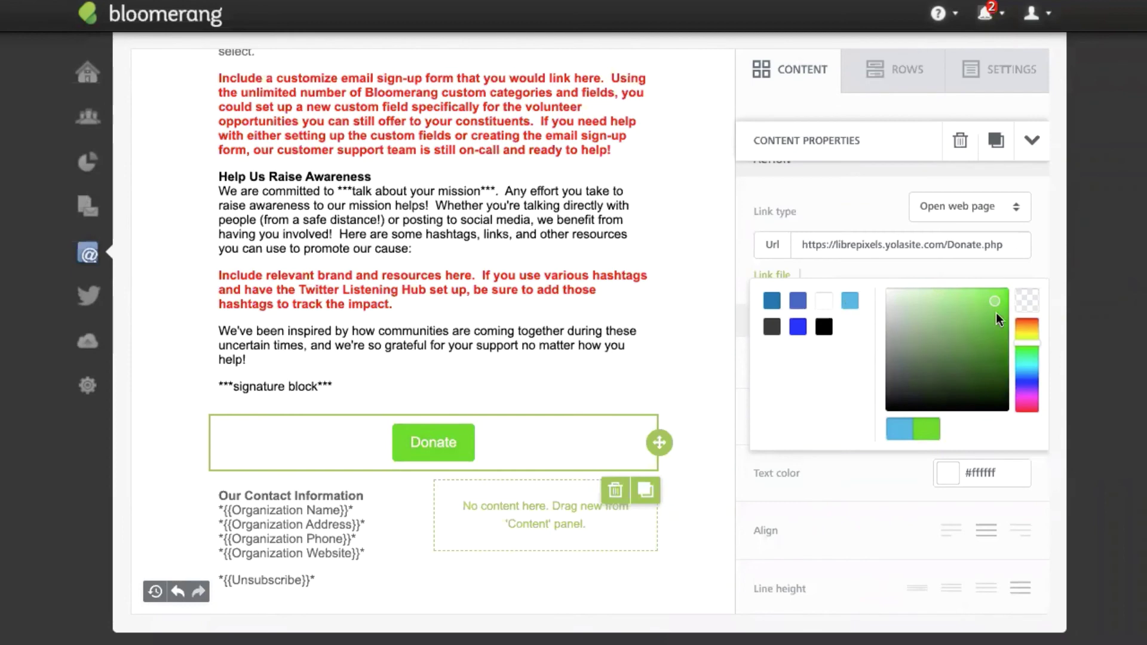
left_click(876, 486)
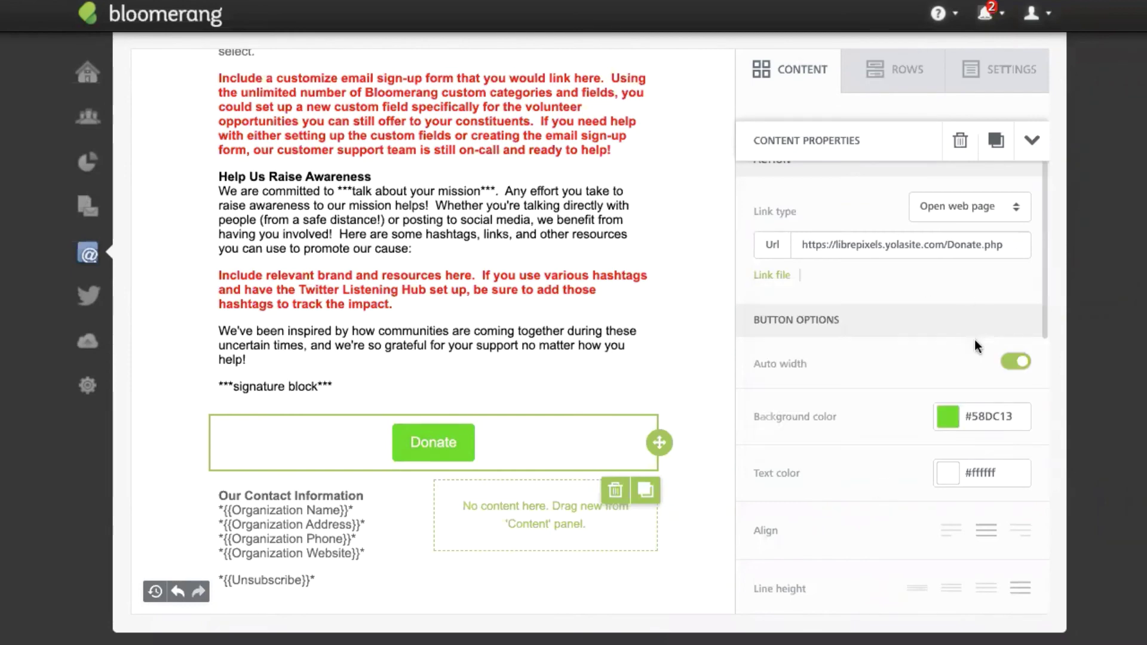
- Leave the email editor without saving the changes and return to the Dashboard
scroll(1042, 275, "down", 2)
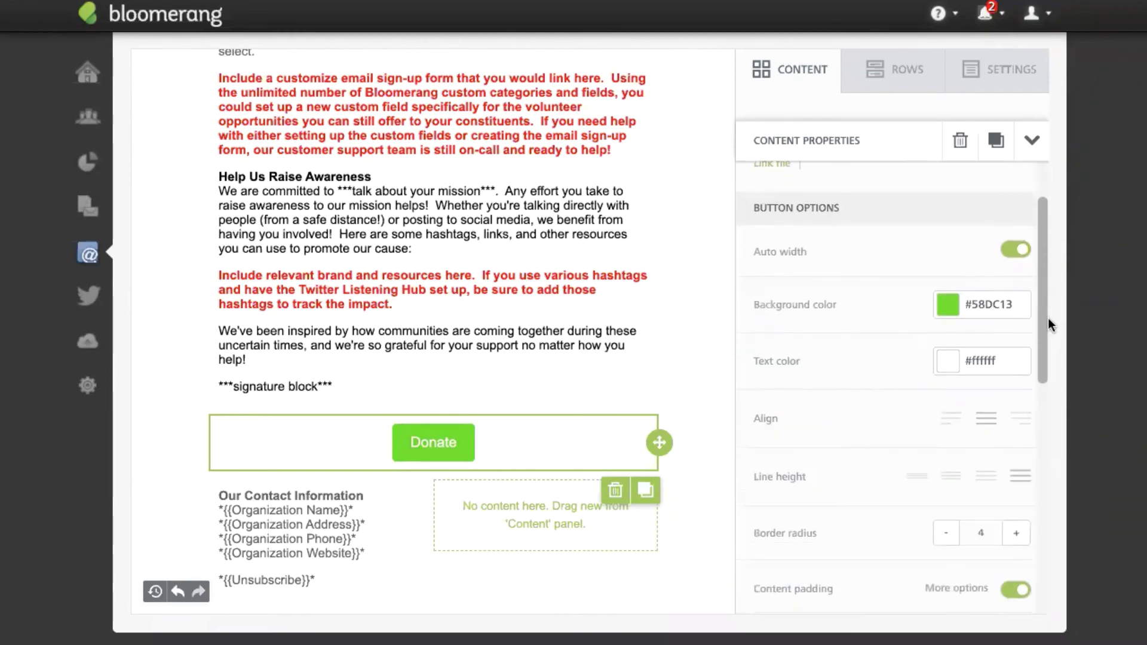
scroll(1044, 352, "down", 3)
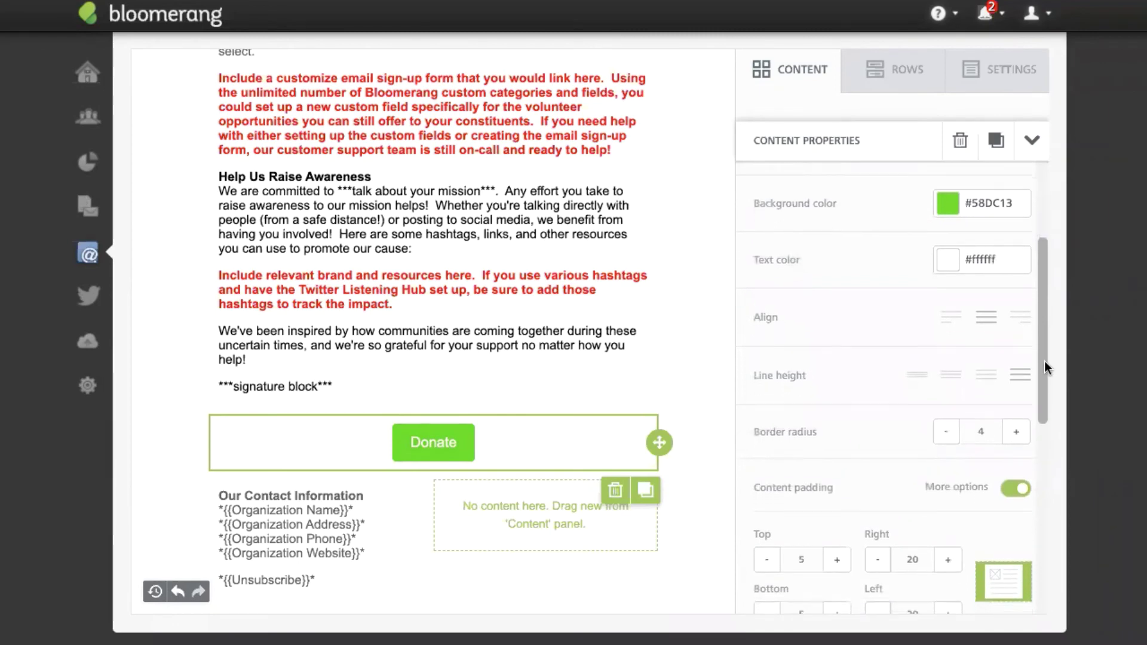
scroll(1047, 364, "up", 2)
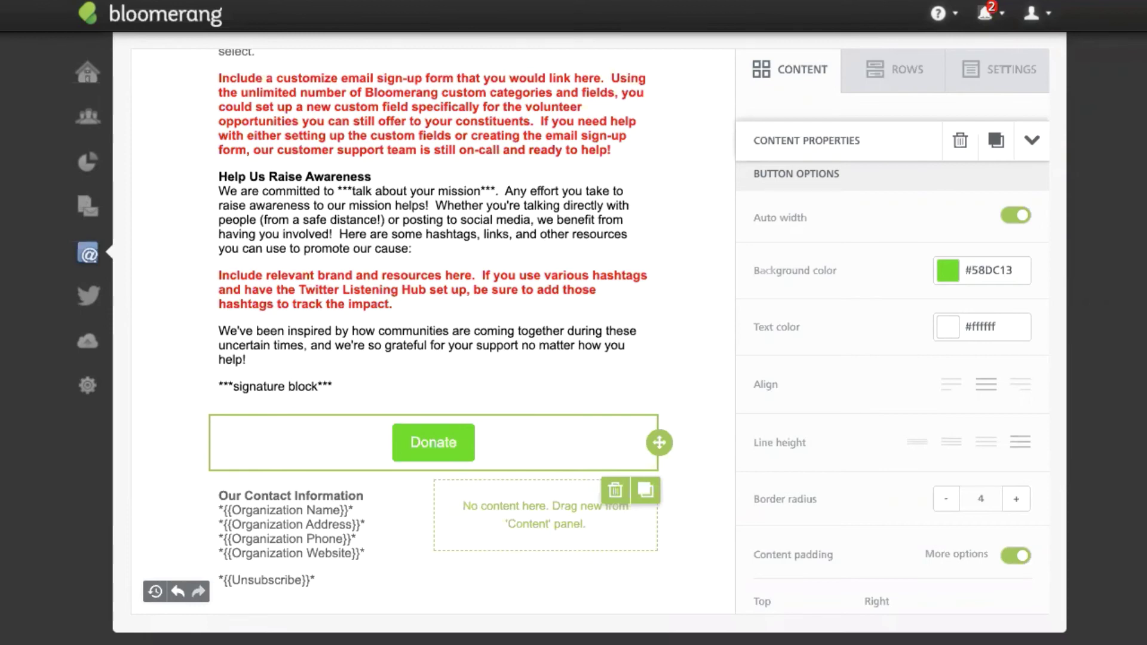
left_click_drag(729, 378, 732, 342)
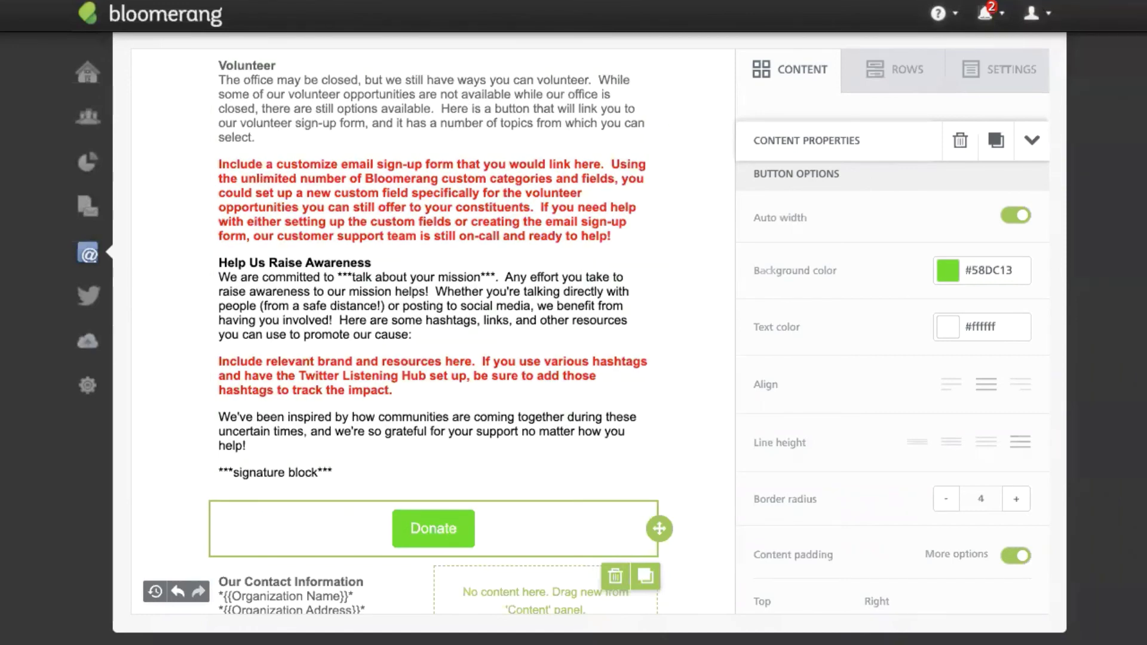
scroll(63, 235, "up", 1)
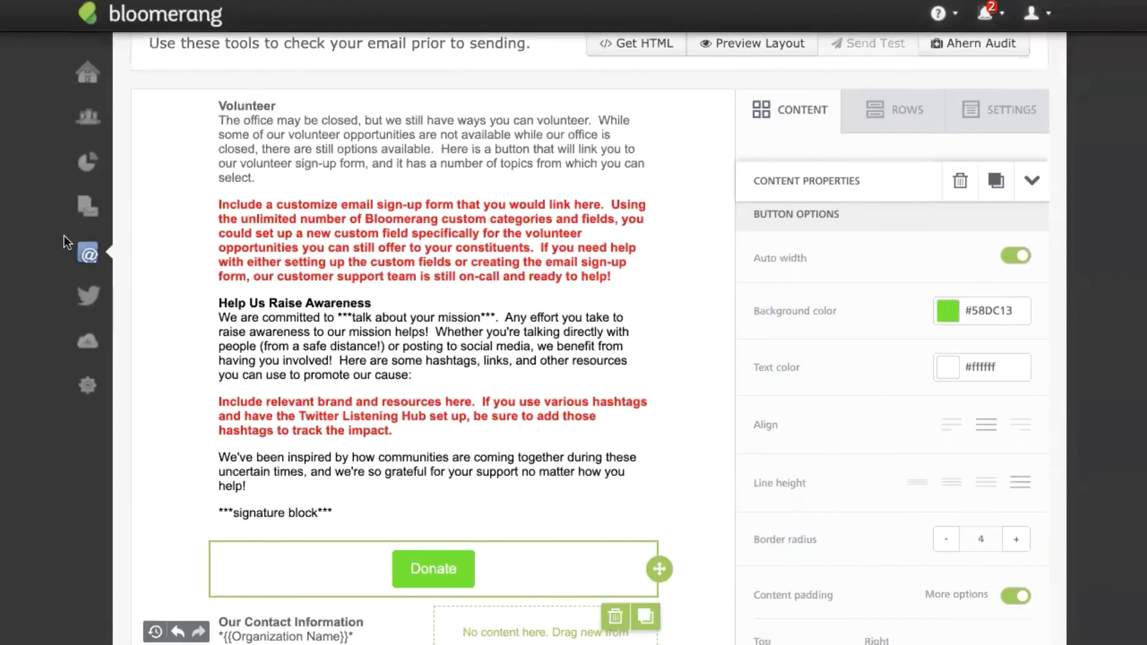
left_click(90, 74)
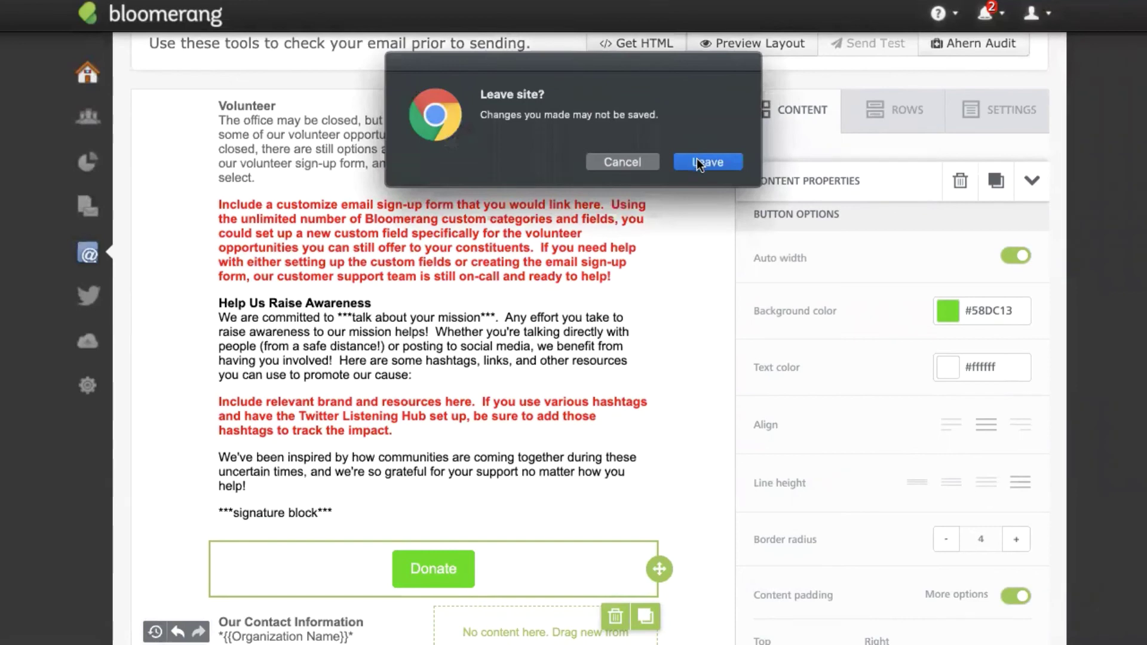
left_click(698, 164)
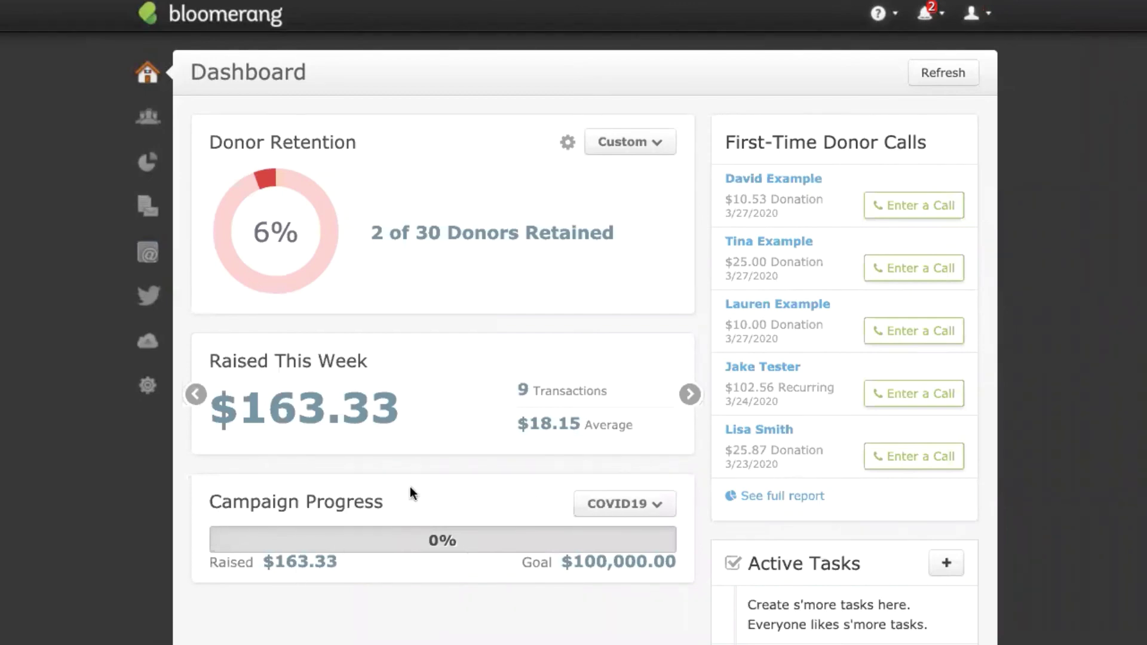
- Show the COVID19 campaign in the Campaign Progress widget and refresh the Dashboard figures
left_click(643, 505)
left_click(644, 545)
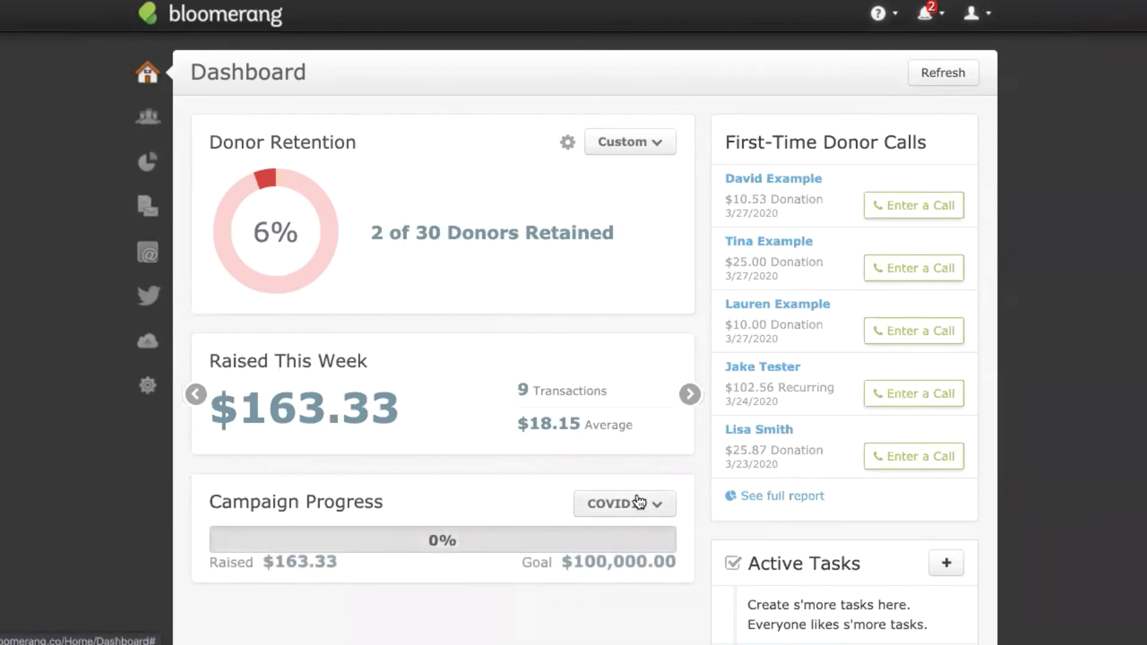
left_click(970, 78)
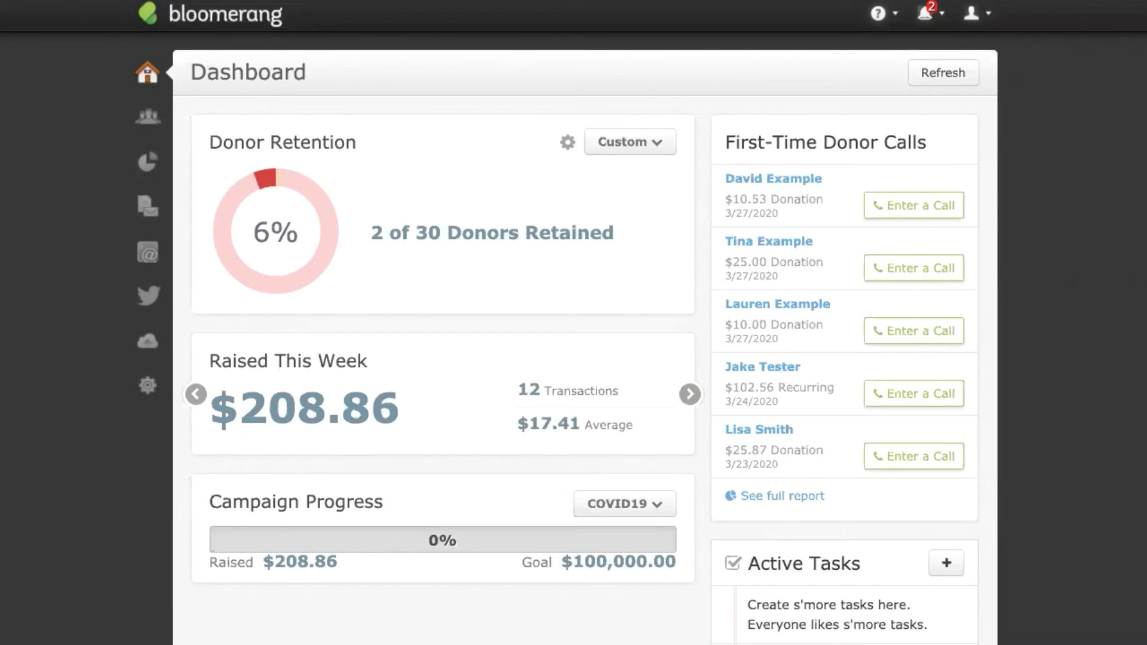
- Create a new report from scratch that shows transactions
left_click(150, 164)
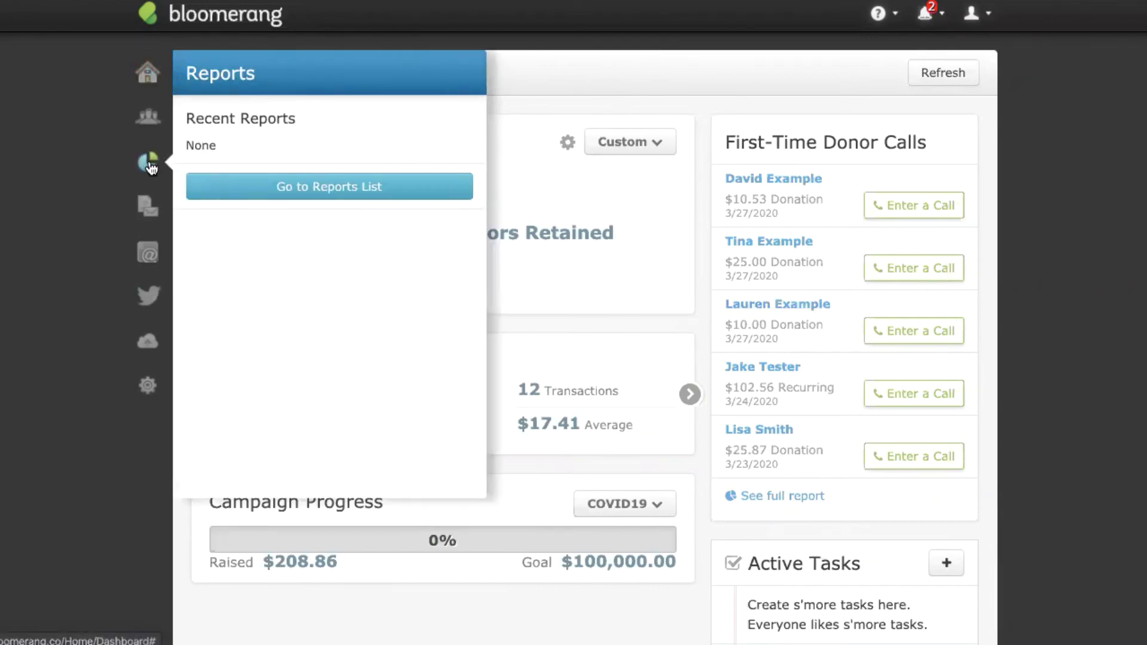
left_click(388, 187)
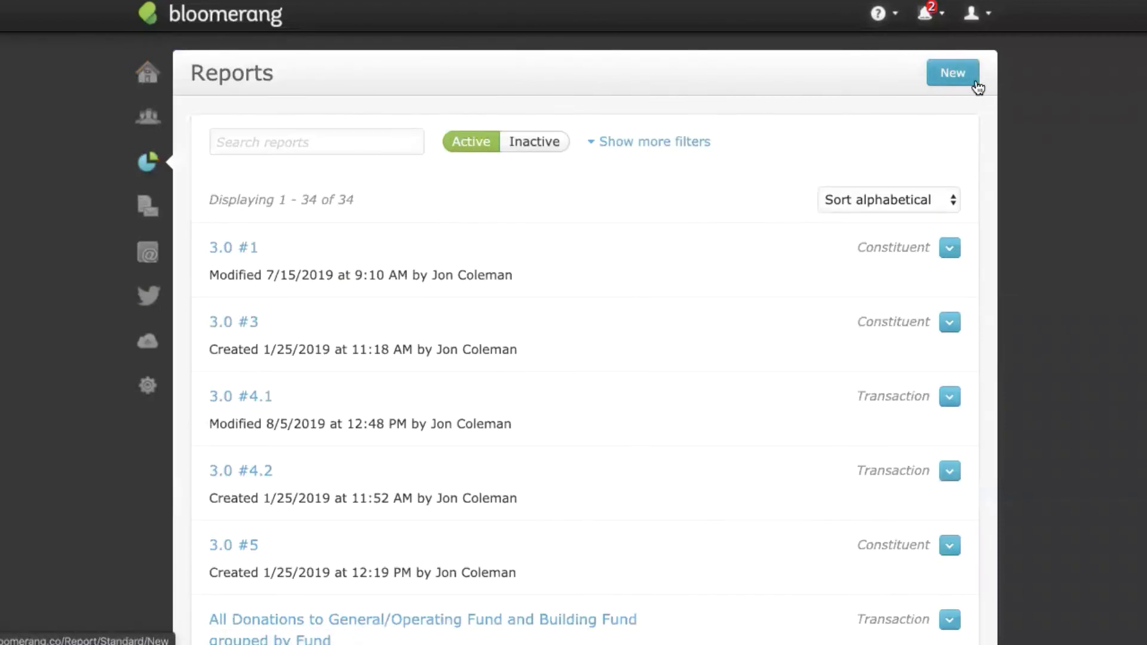
left_click(953, 73)
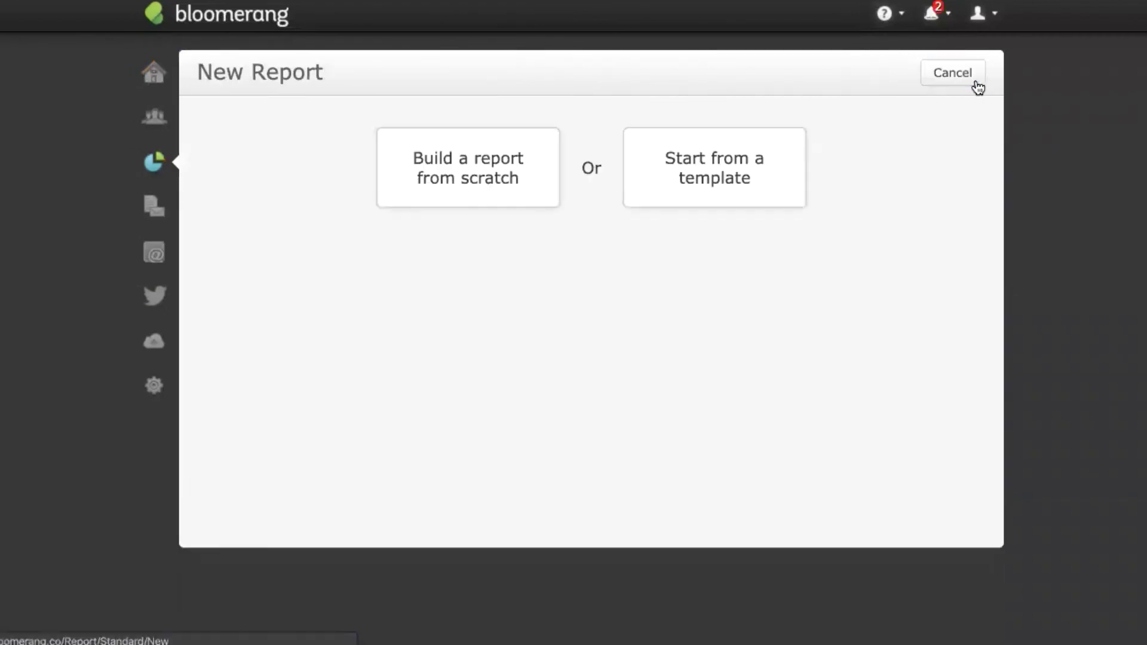
left_click(531, 193)
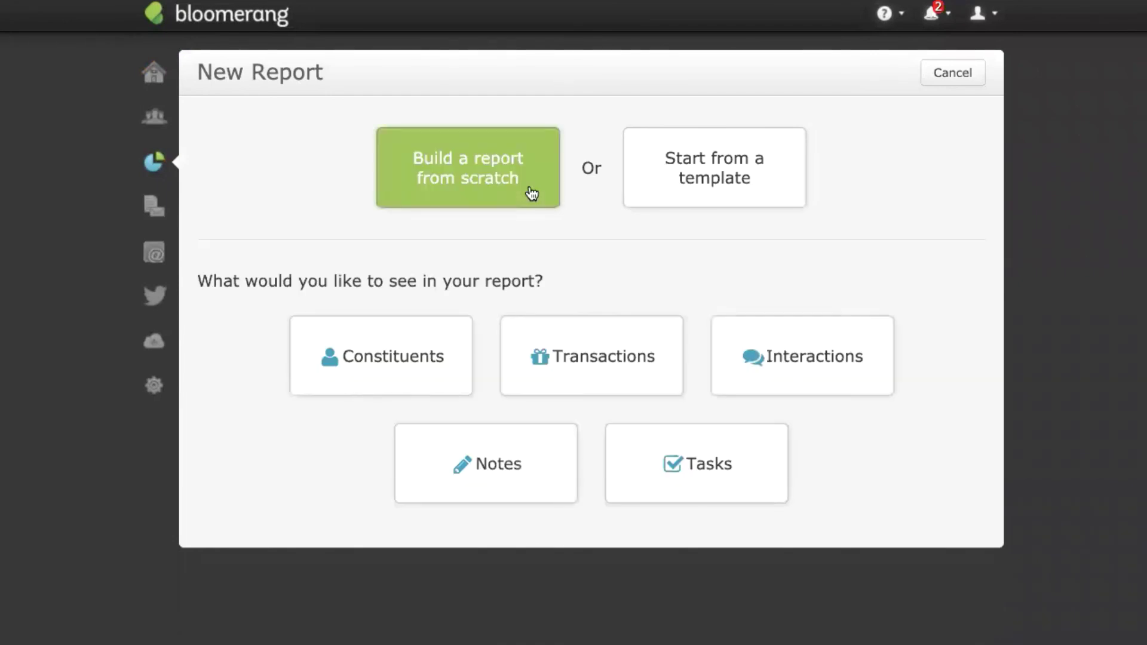
left_click(654, 378)
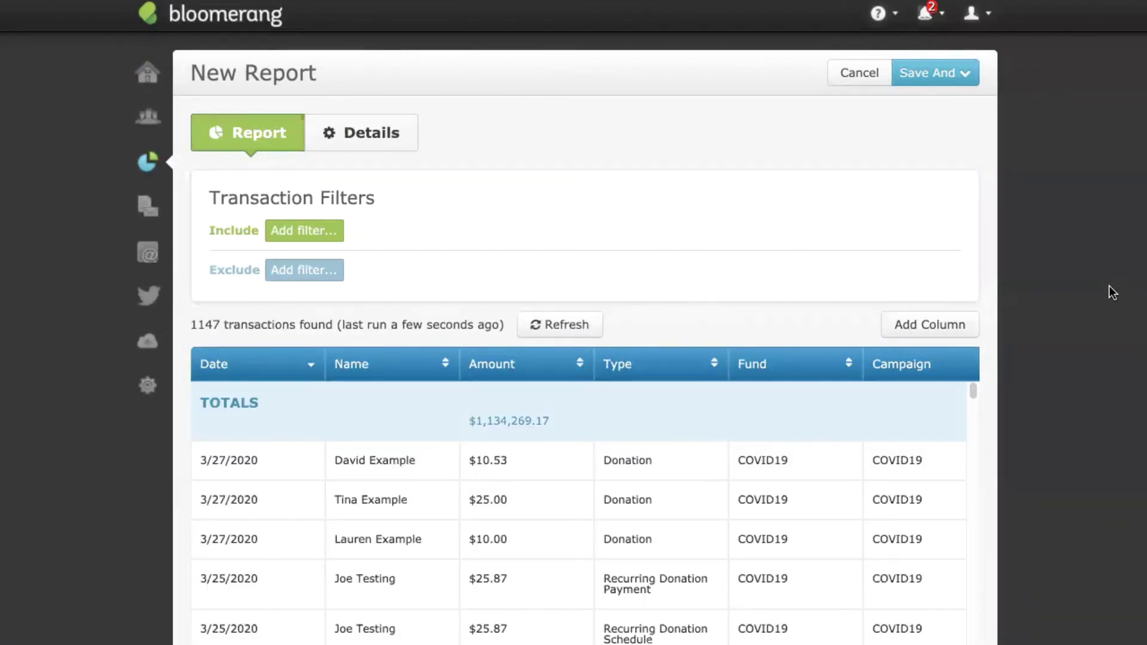
- Add an include filter to the report so that Online Form is COVID19 Online Donations
left_click(338, 241)
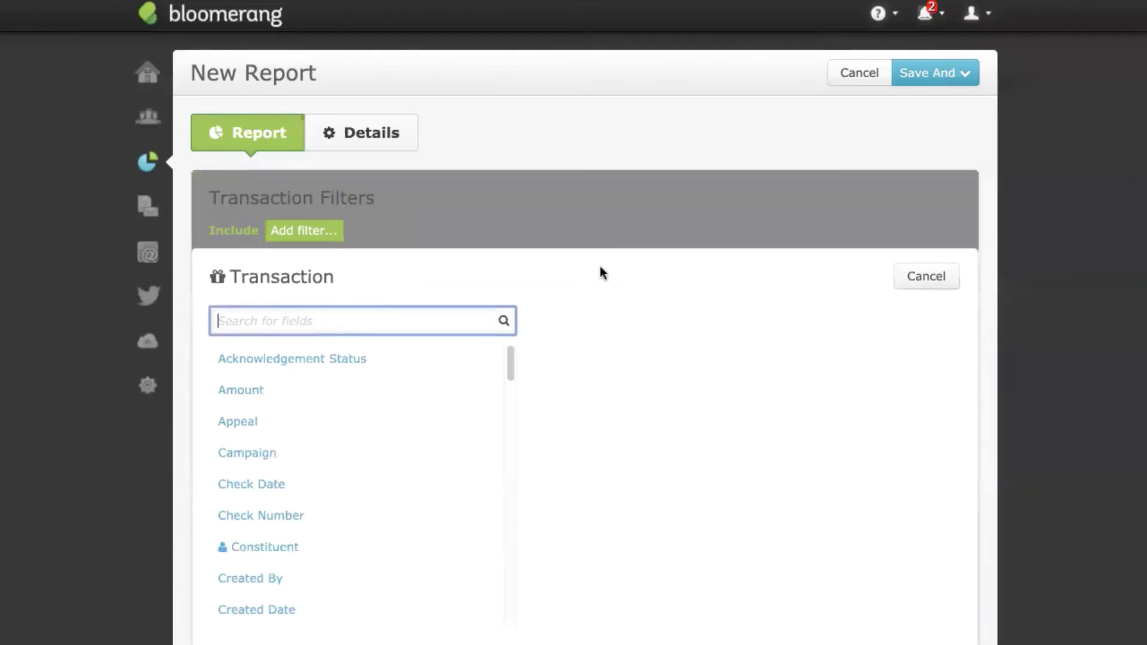
type("Online")
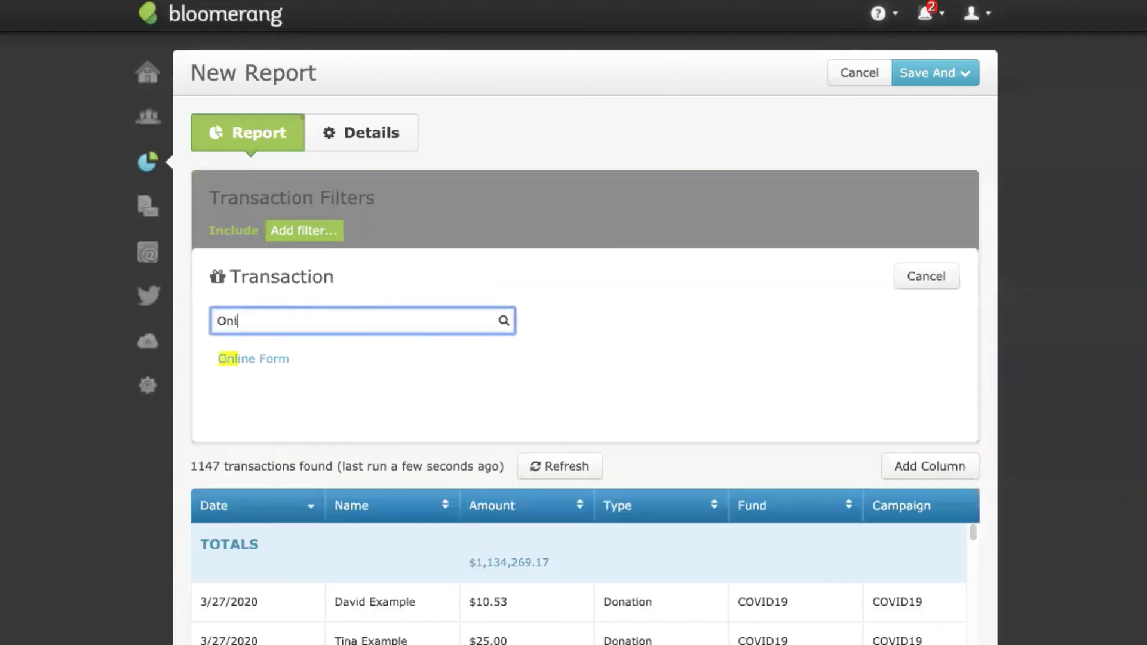
left_click(332, 356)
left_click(429, 321)
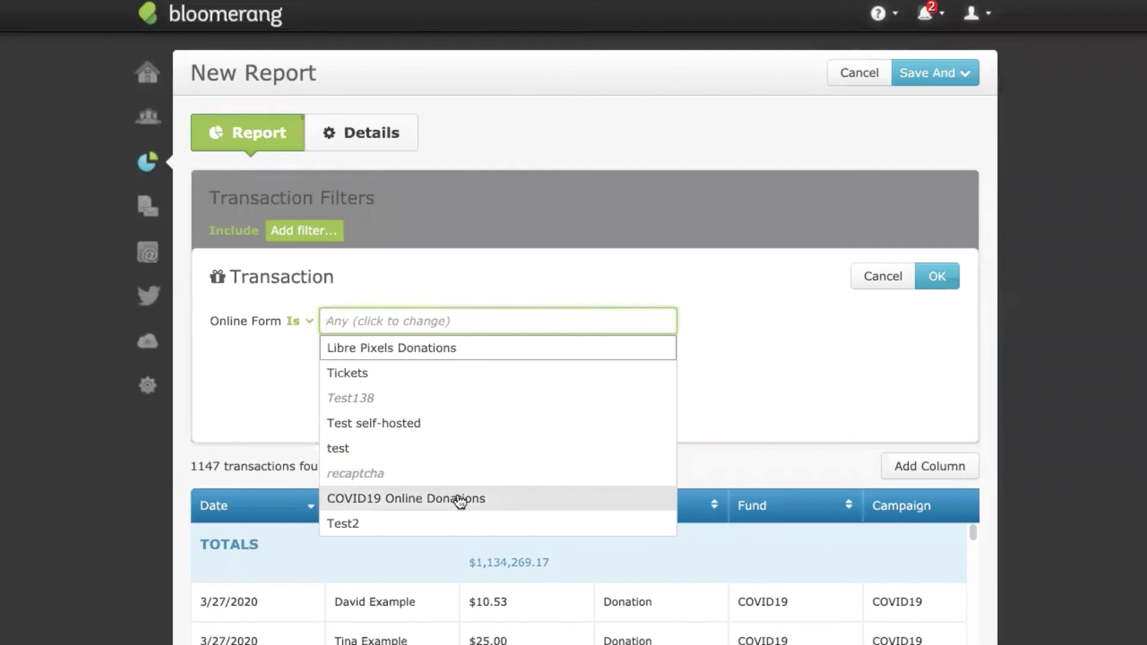
left_click(516, 502)
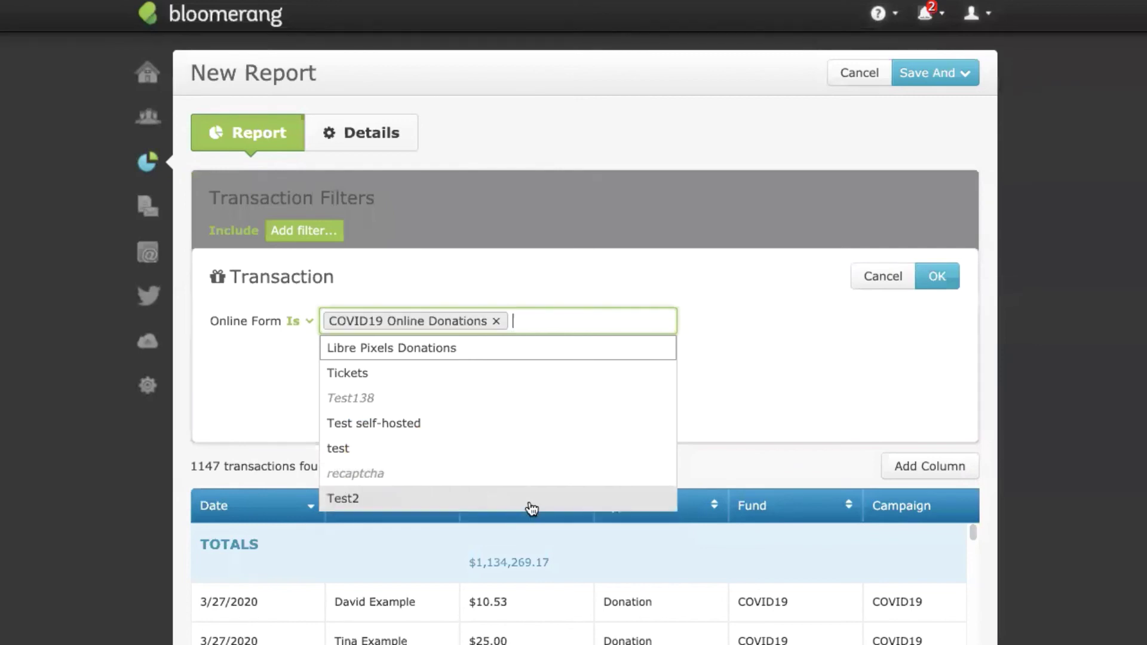
left_click(784, 399)
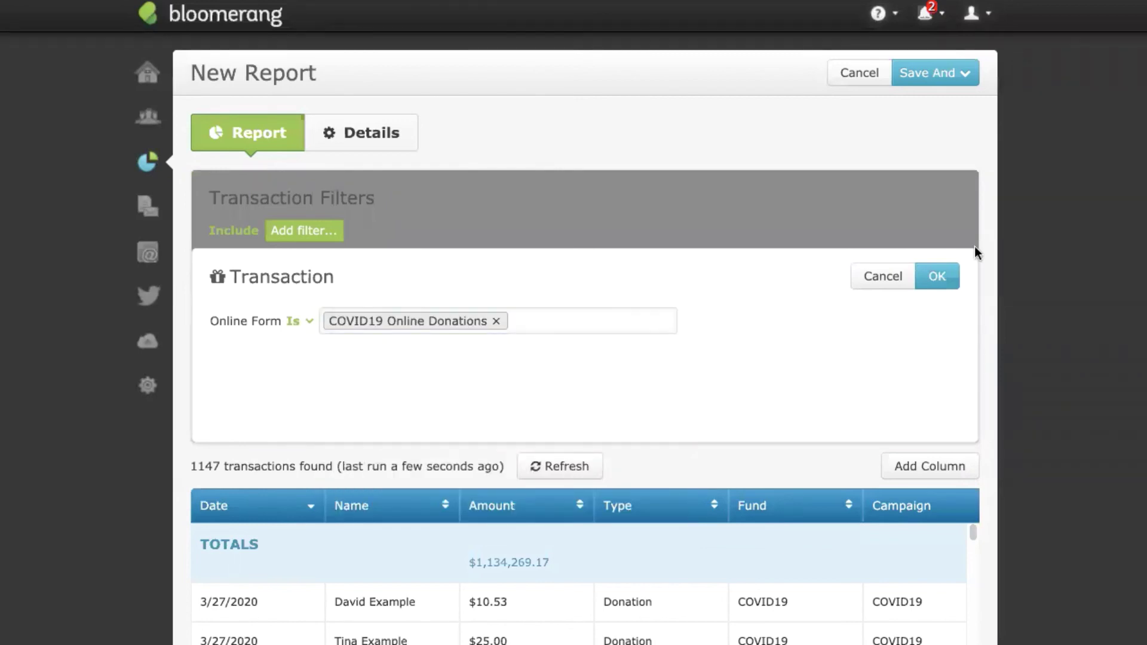
left_click(936, 275)
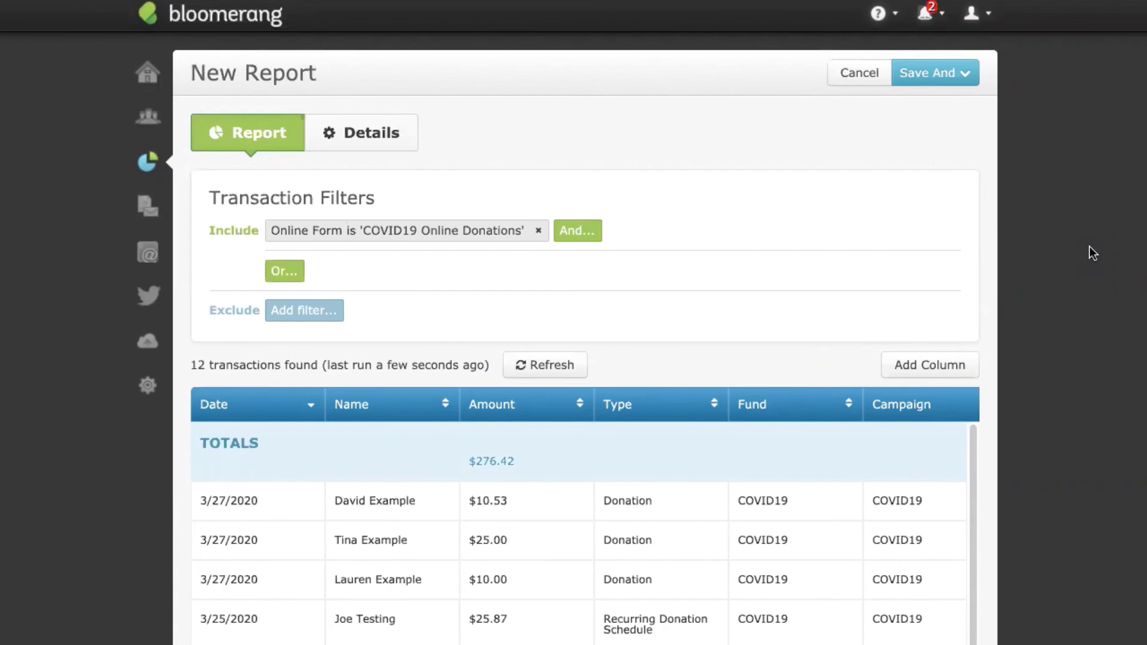
scroll(1080, 241, "down", 3)
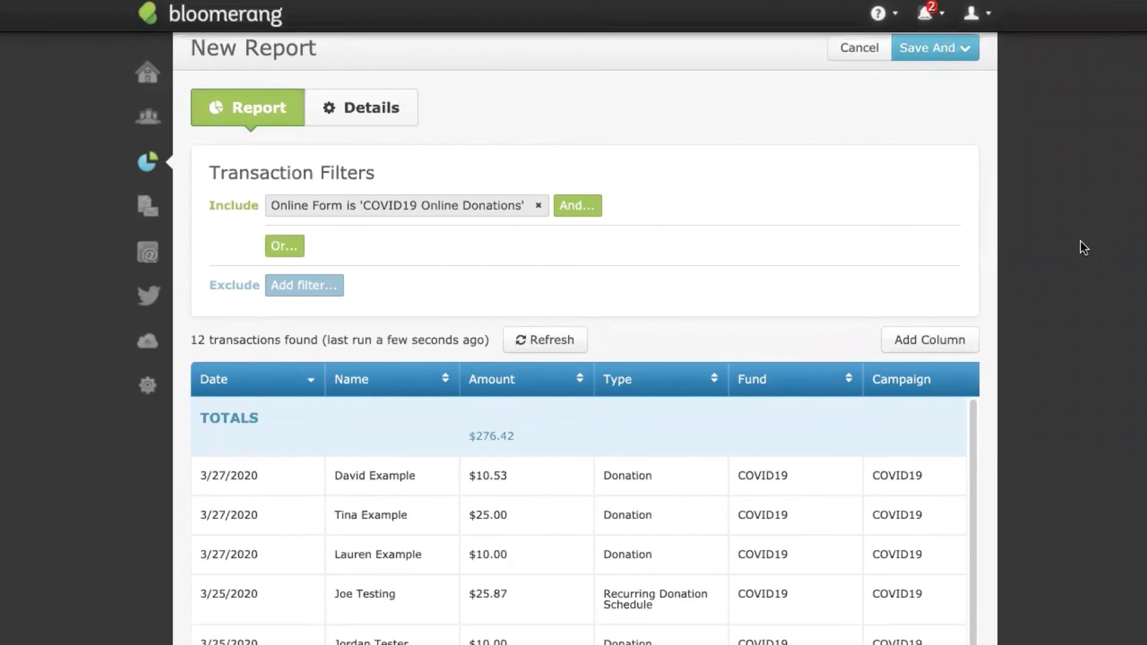
scroll(1081, 241, "up", 3)
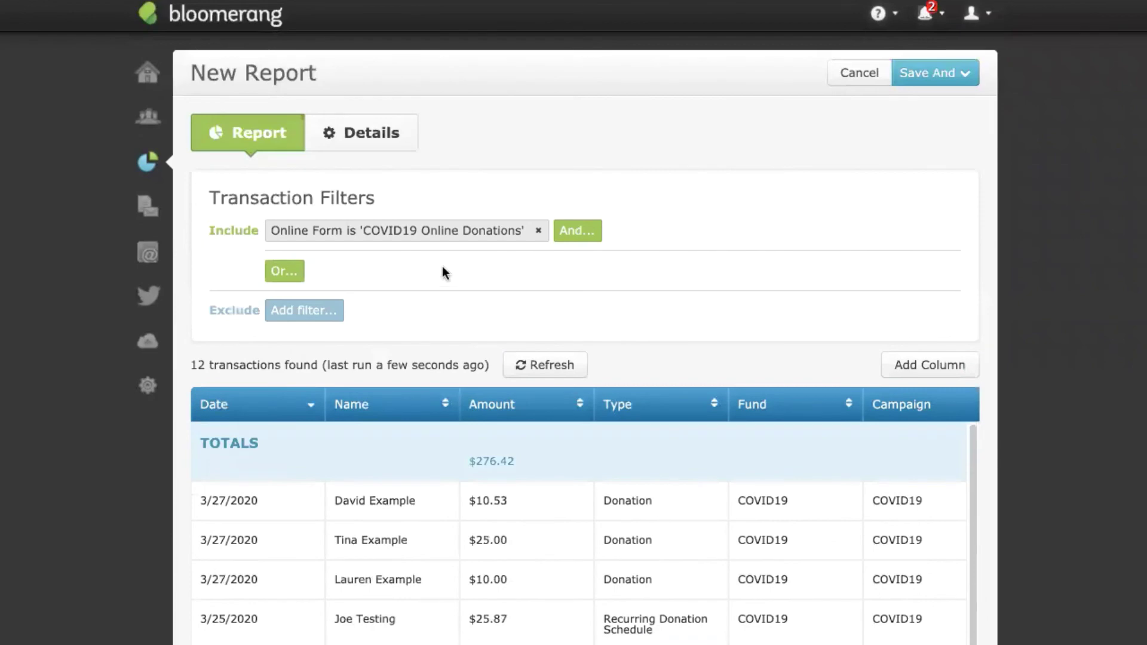
- Add an alternative Or condition to the include filters so that Campaign is COVID19
left_click(297, 272)
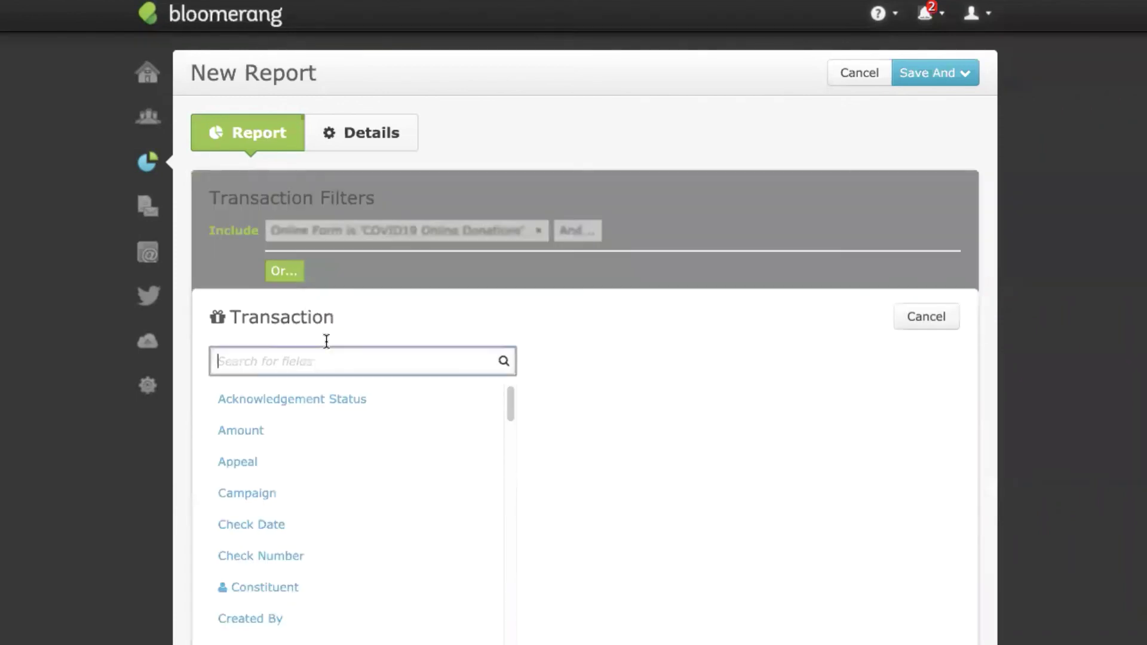
type("camp")
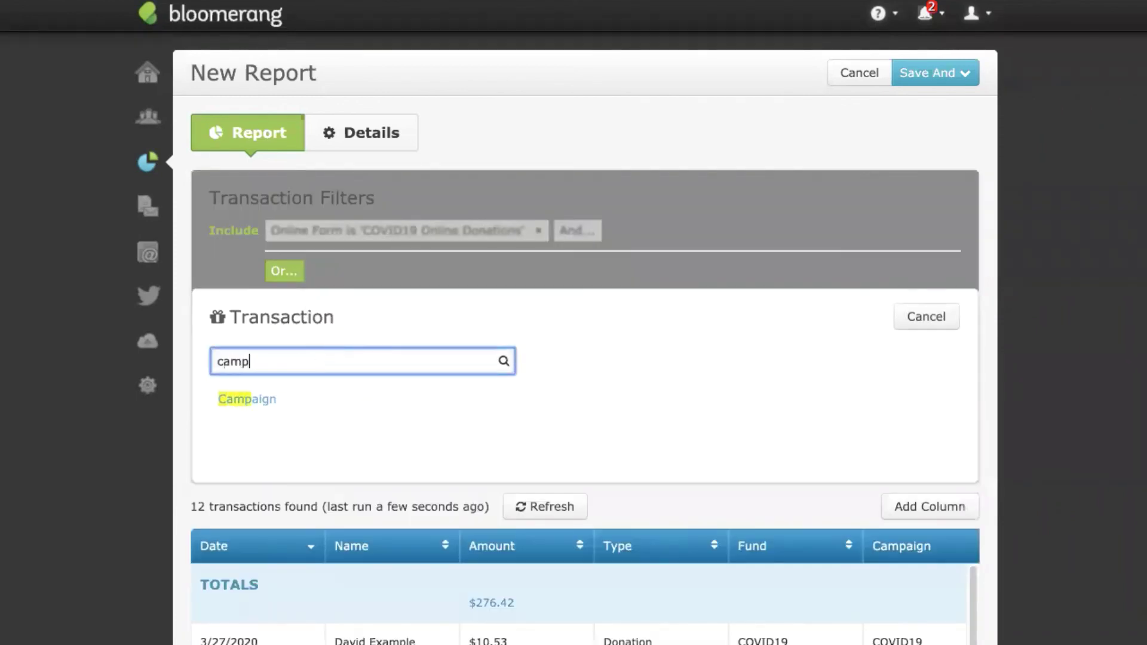
left_click(245, 406)
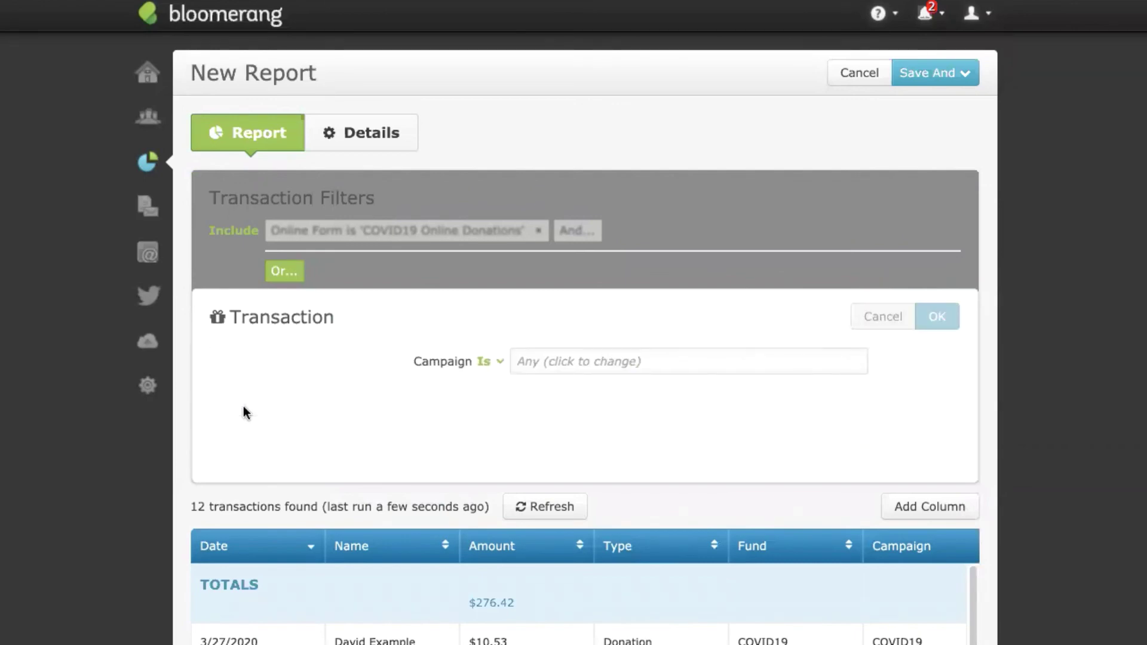
left_click(402, 362)
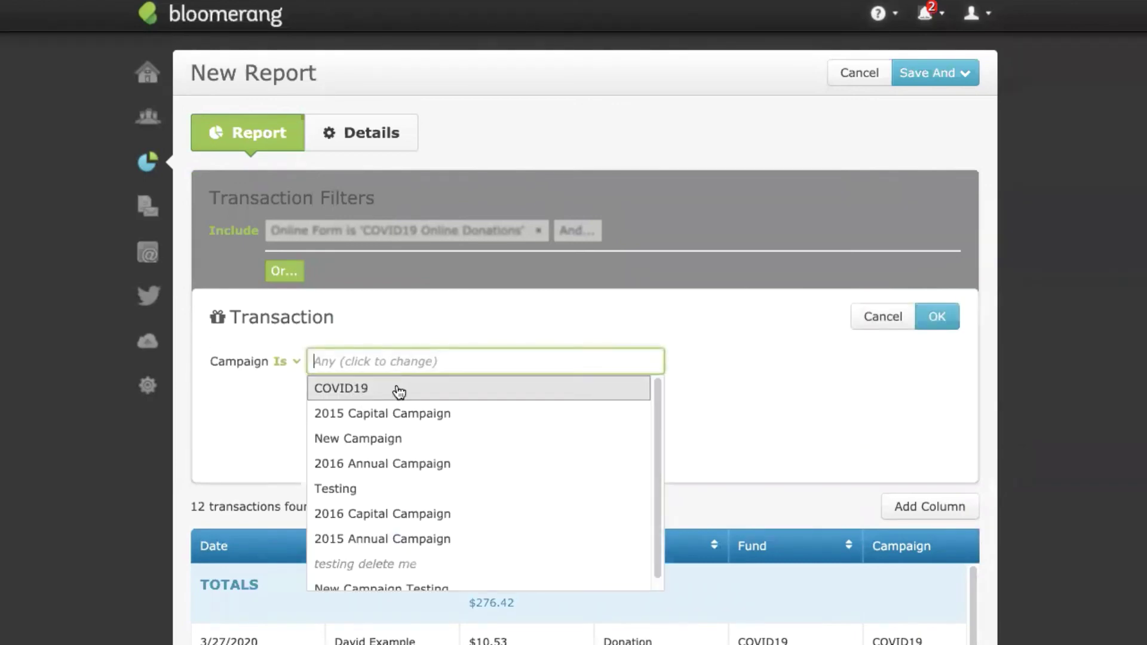
left_click(441, 388)
left_click(792, 375)
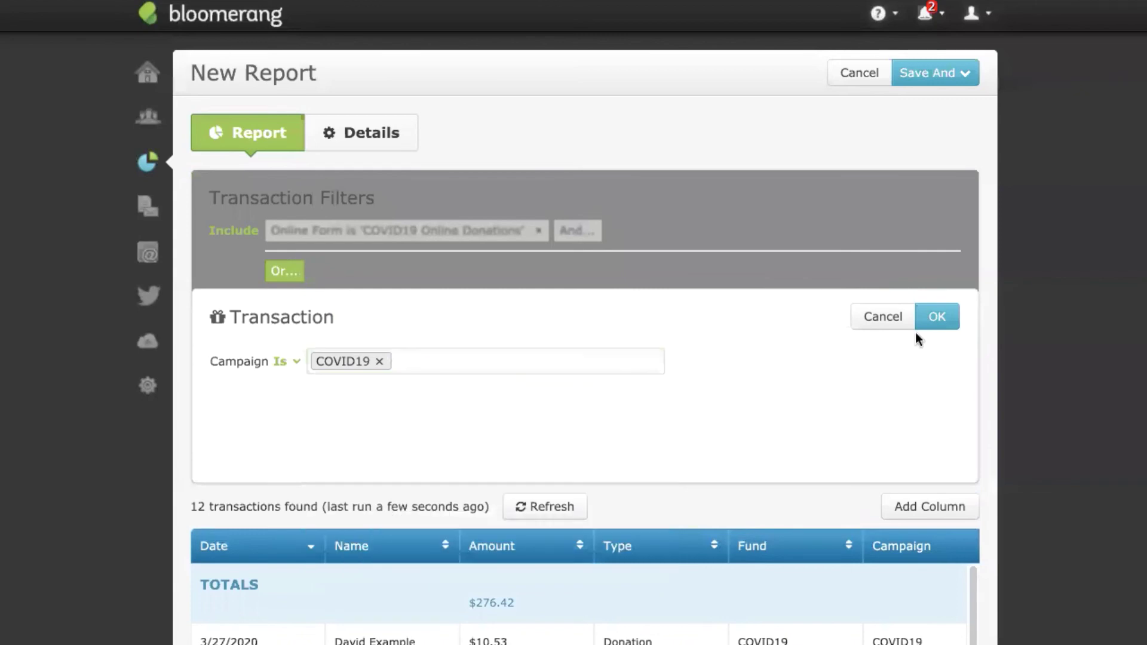
left_click(936, 317)
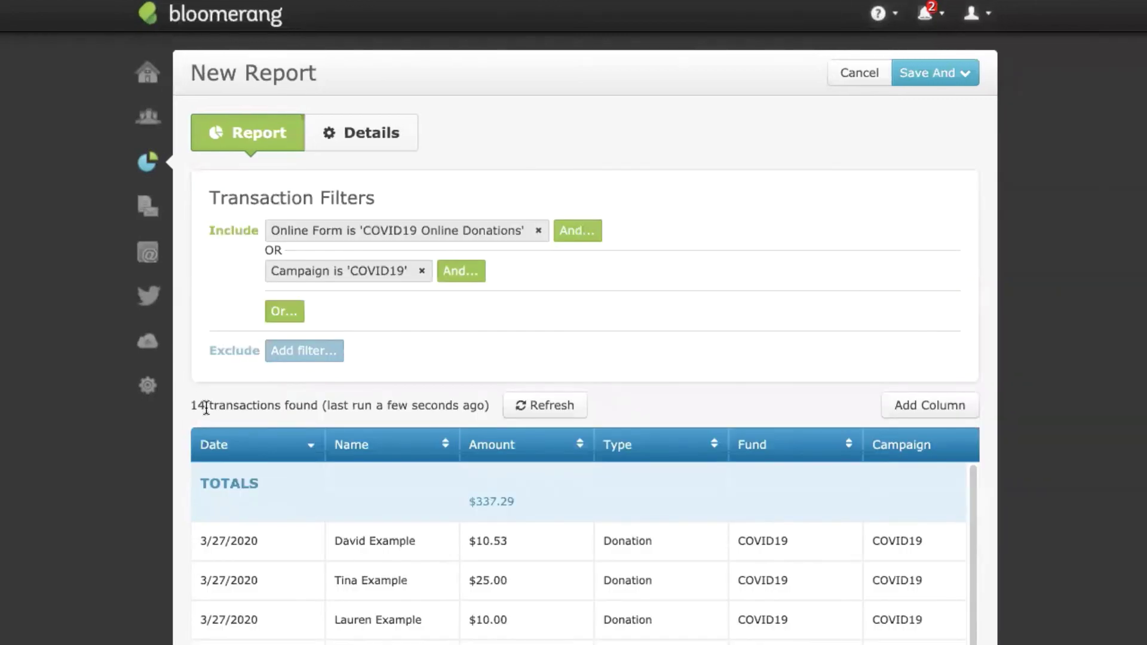
- Review the transactions in the filtered report and return to the Dashboard without saving the report
left_click_drag(193, 402, 209, 401)
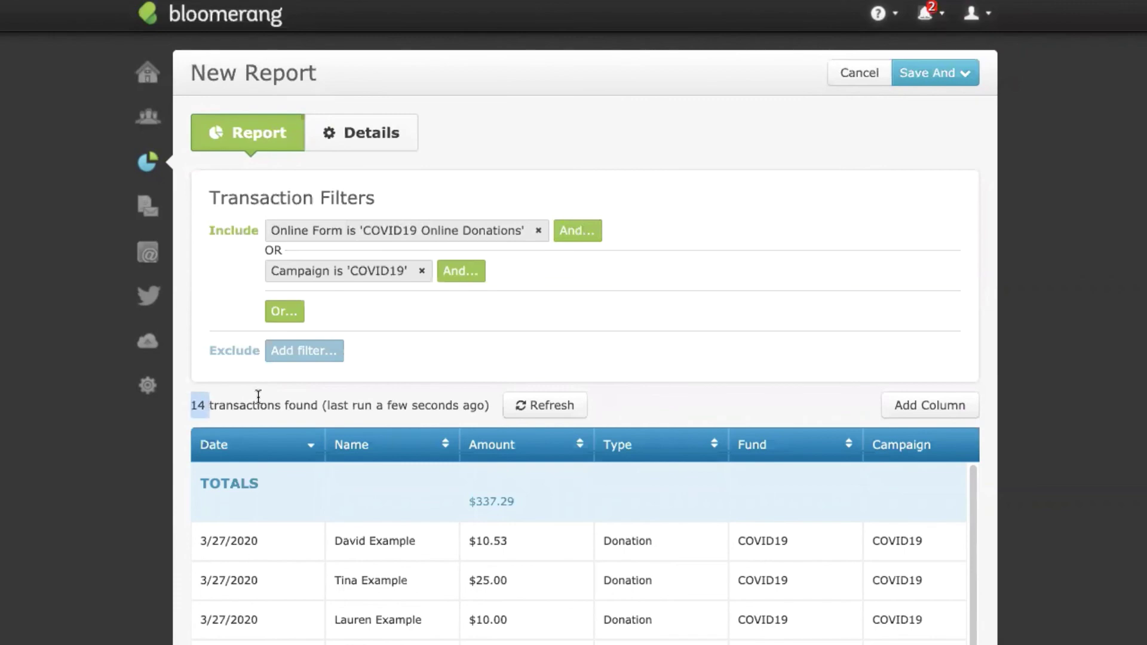
left_click(657, 352)
scroll(1051, 295, "down", 4)
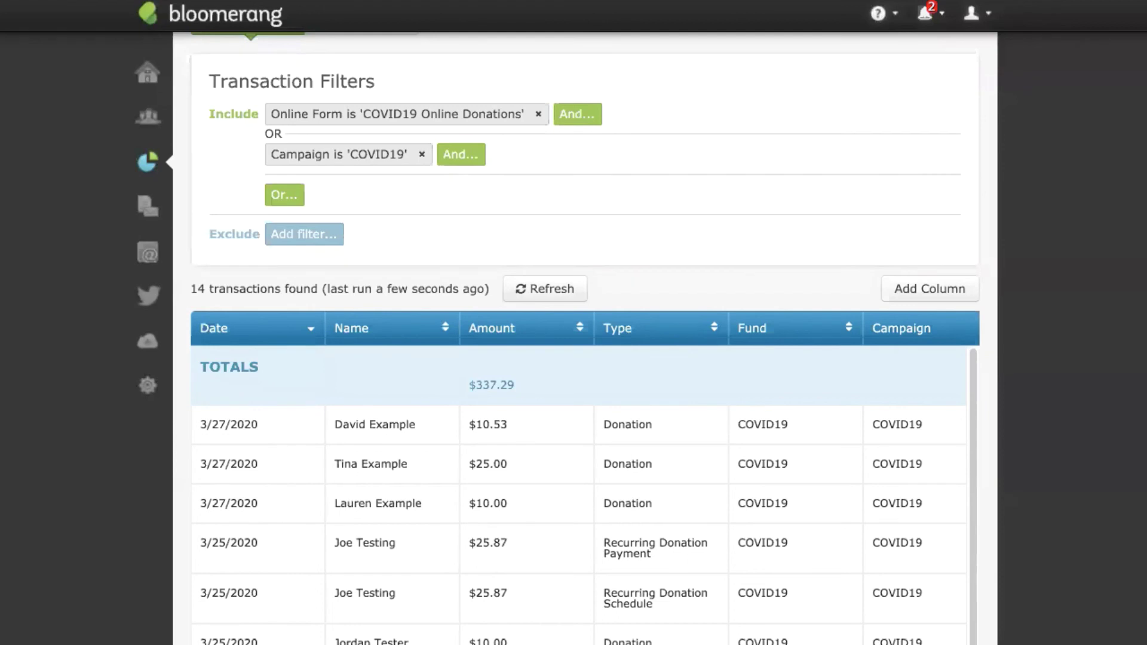
scroll(511, 211, "up", 2)
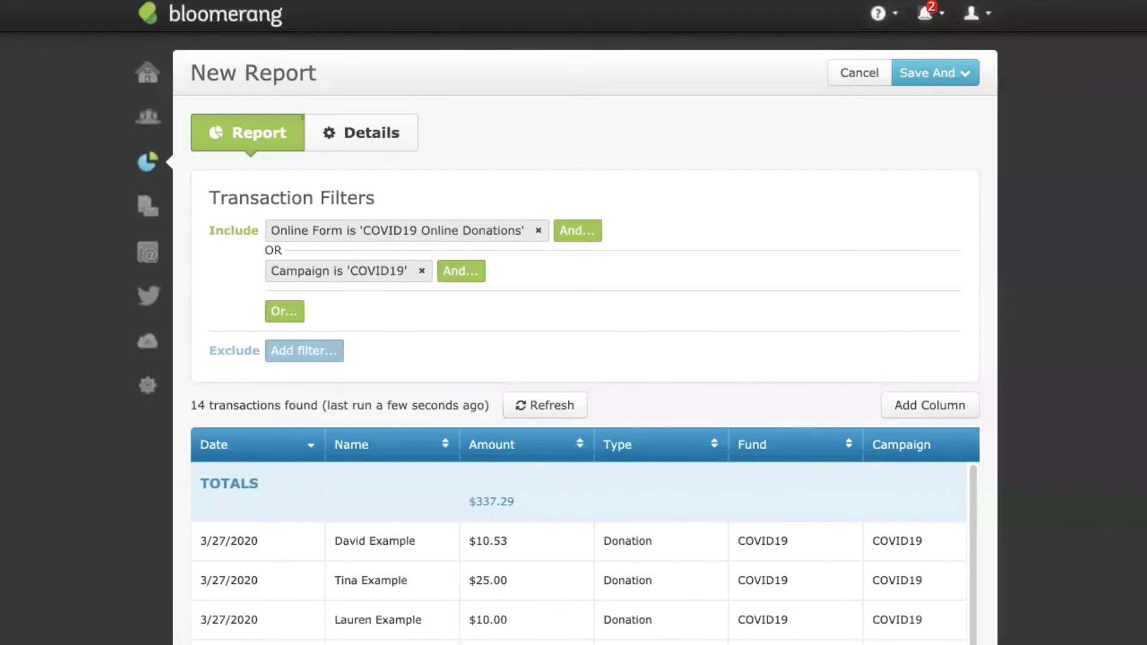
scroll(585, 335, "down", 5)
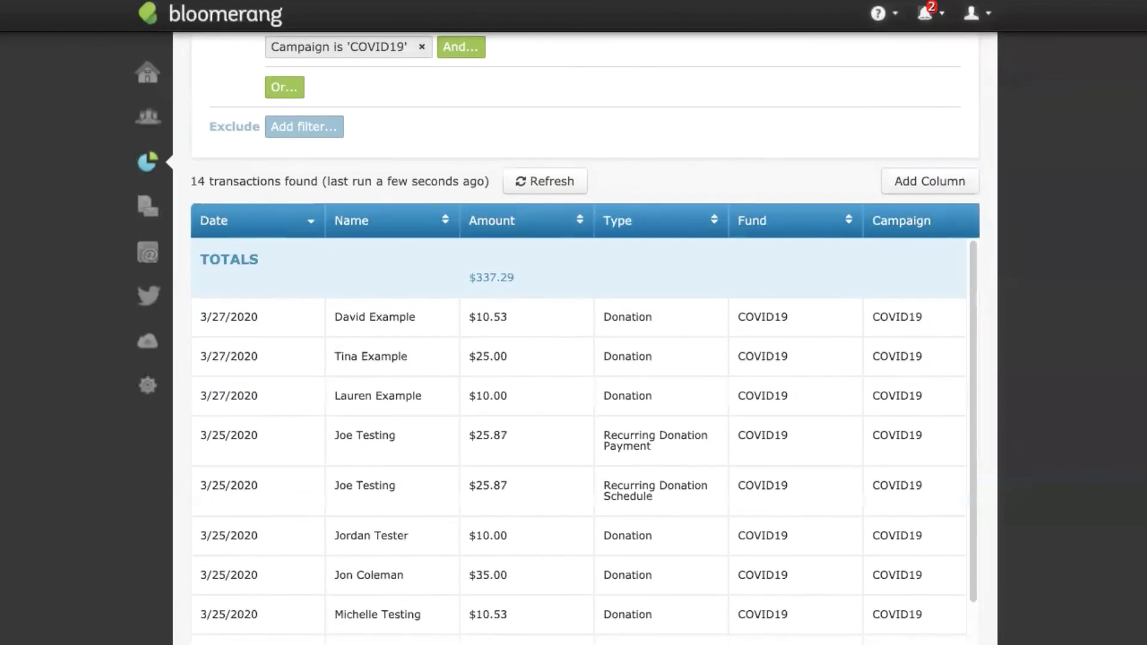
scroll(585, 334, "up", 5)
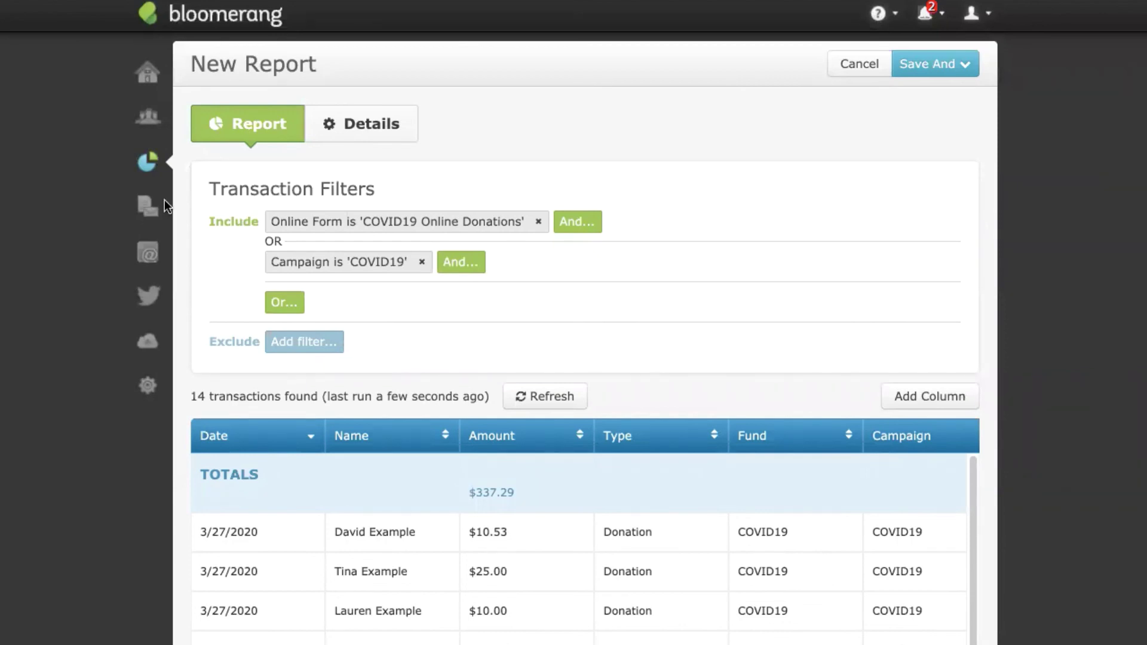
left_click(145, 73)
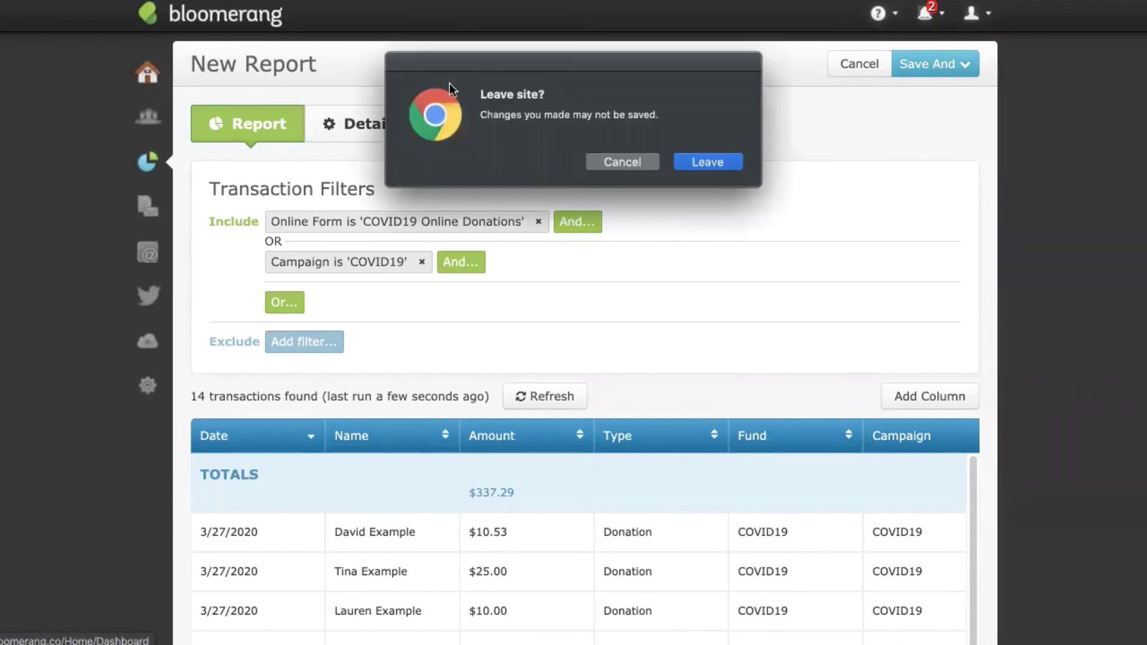
left_click(696, 167)
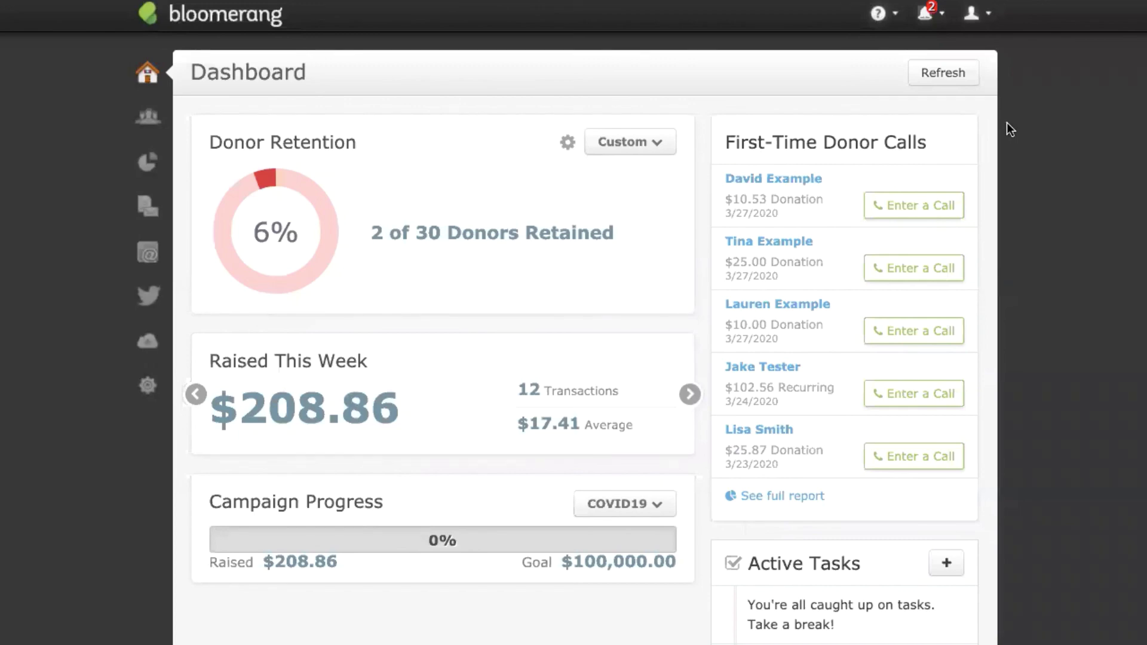
- View the most recent first-time donor's details and new call interaction form, and return to the Dashboard without saving
left_click(801, 177)
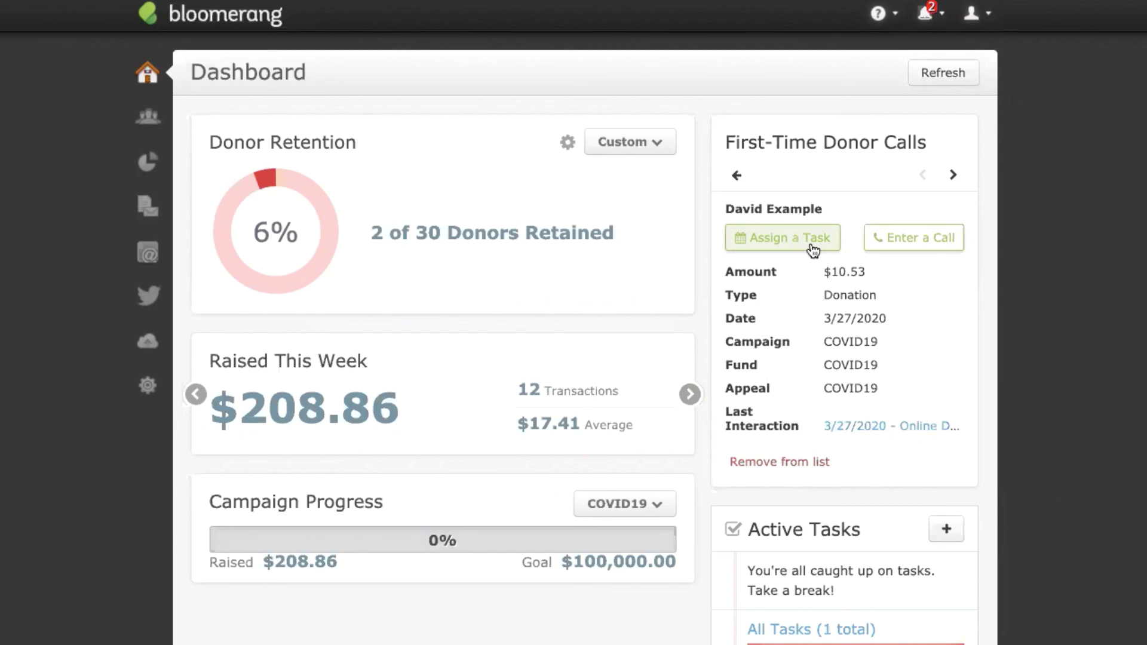
left_click(942, 250)
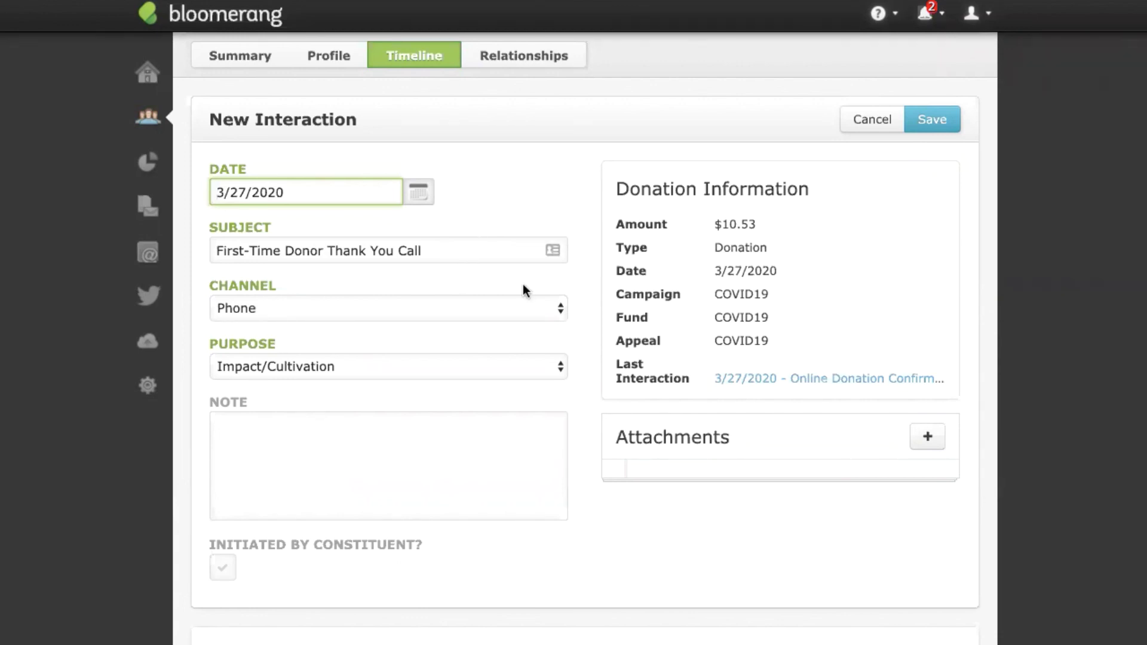
left_click(148, 89)
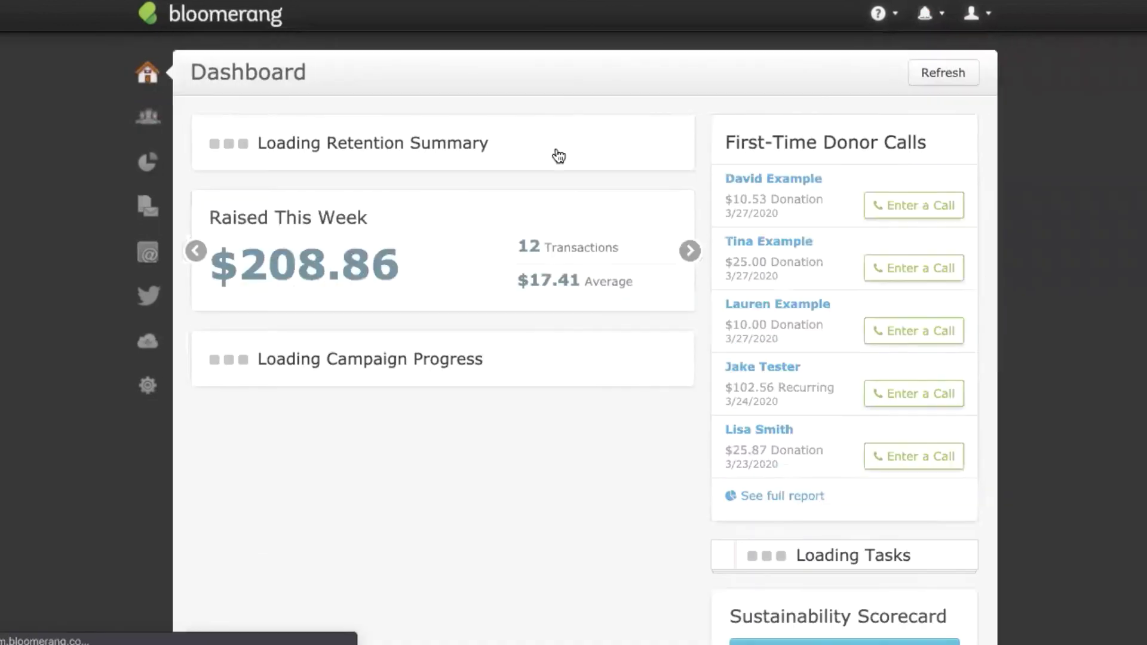
- Open the full report of first-time donor calls and examine its filters and listed donors
left_click(787, 497)
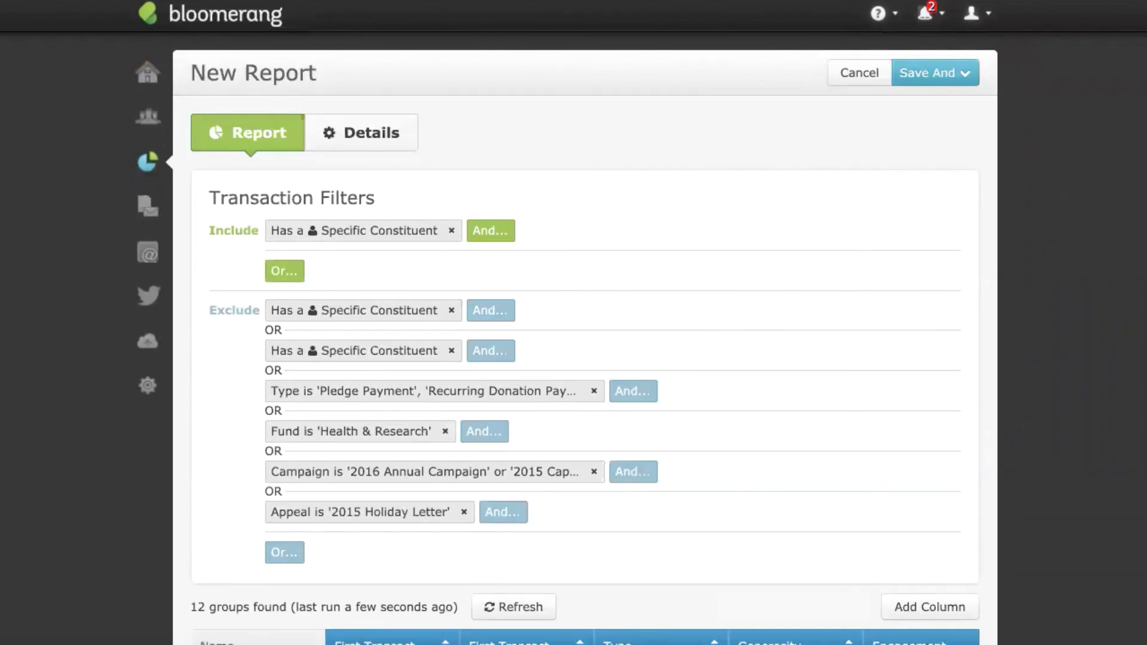
scroll(1088, 233, "down", 4)
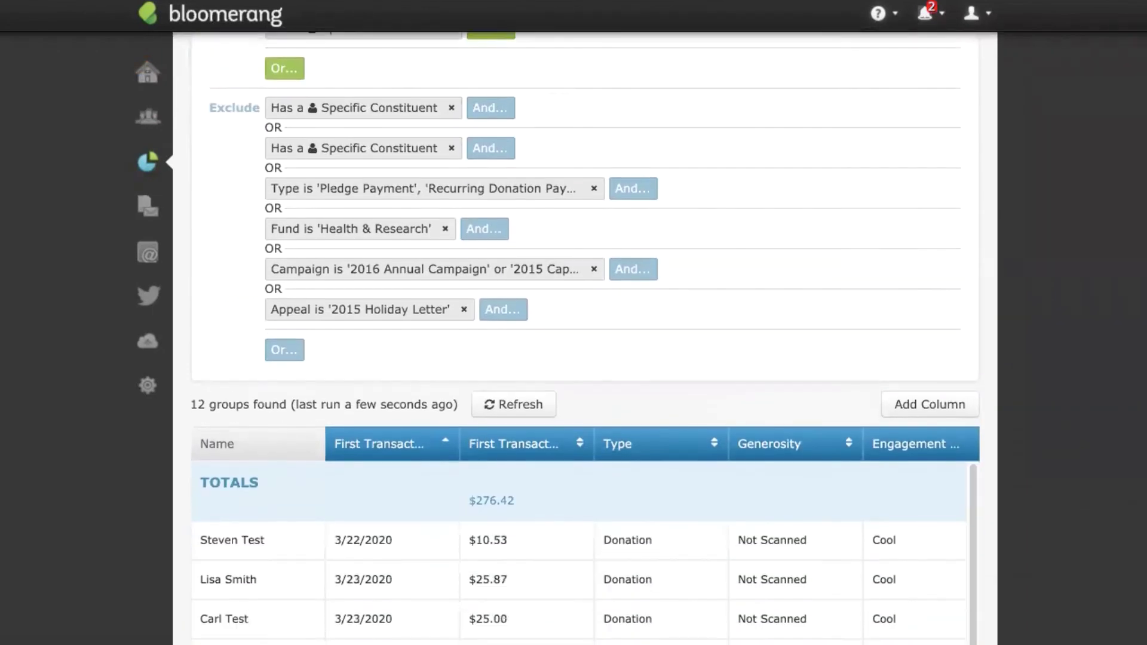
scroll(1088, 233, "down", 3)
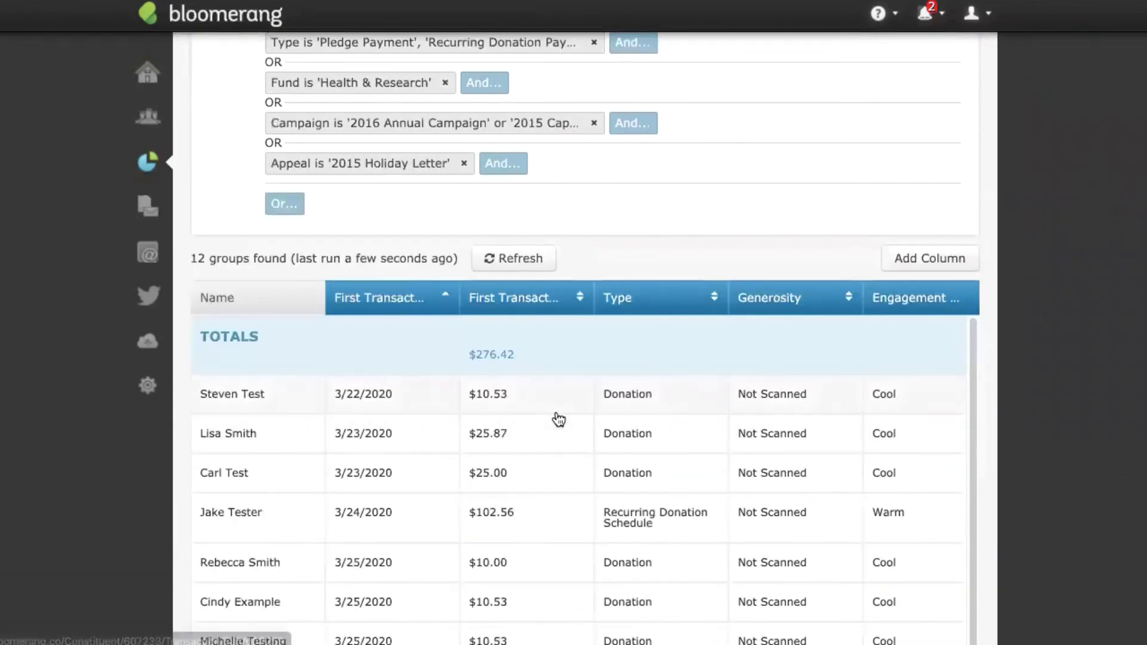
scroll(504, 410, "down", 2)
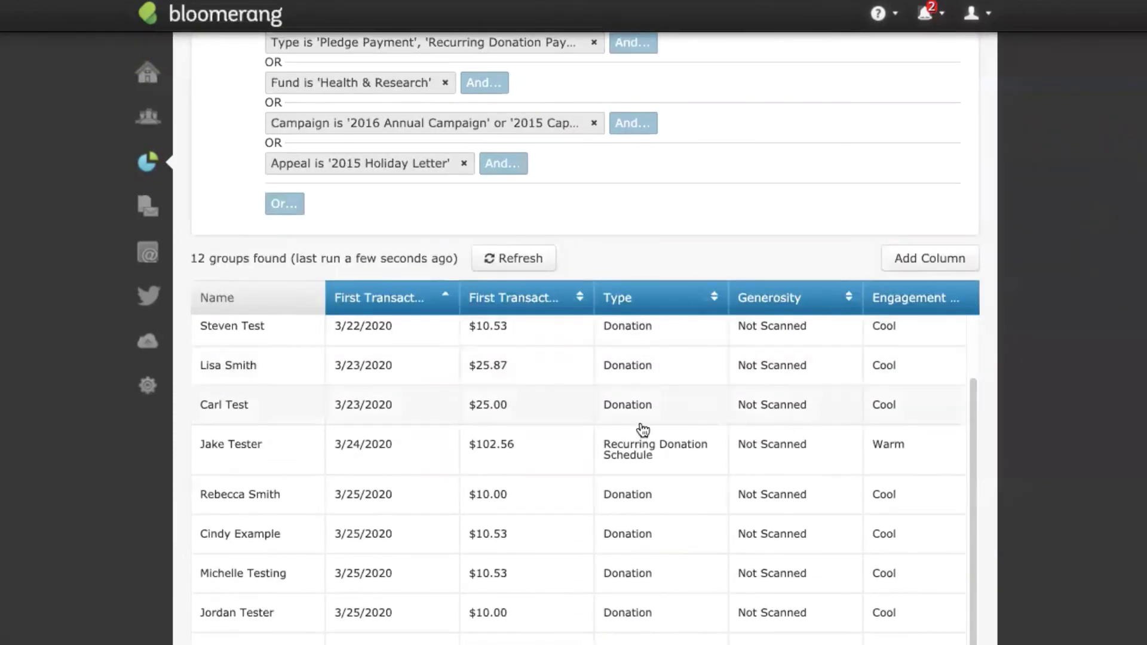
- Review the rest of the donor list and the include and exclude filters in the report, and return to the Dashboard without saving
scroll(627, 418, "down", 3)
scroll(680, 418, "up", 1)
scroll(680, 418, "down", 1)
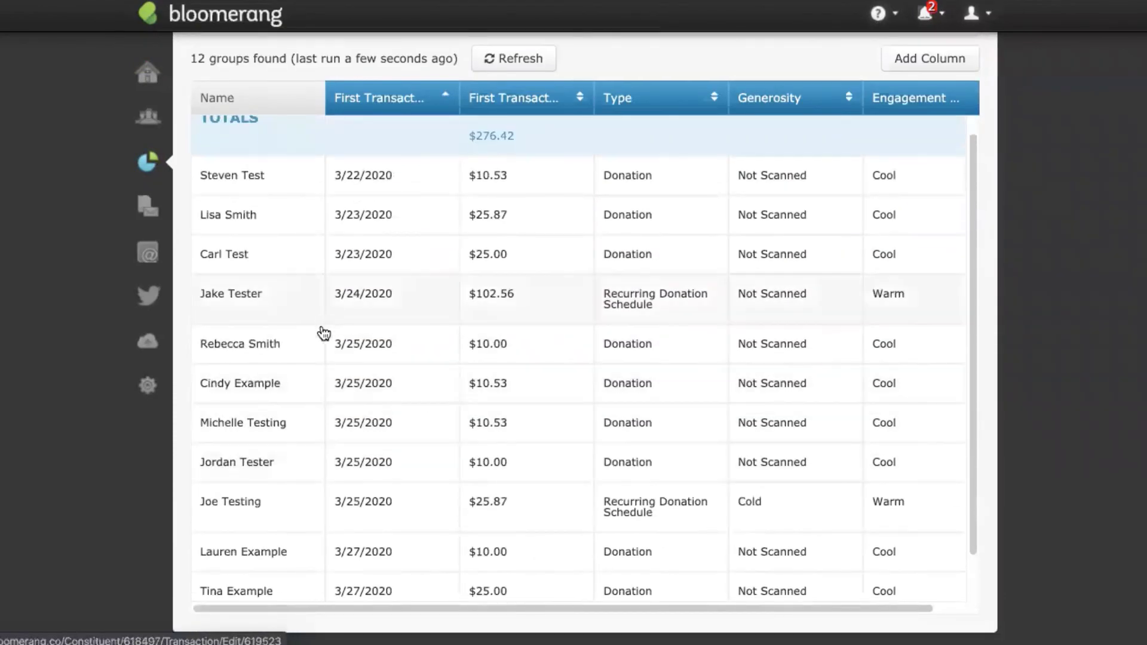
scroll(460, 338, "up", 1)
scroll(1072, 259, "up", 7)
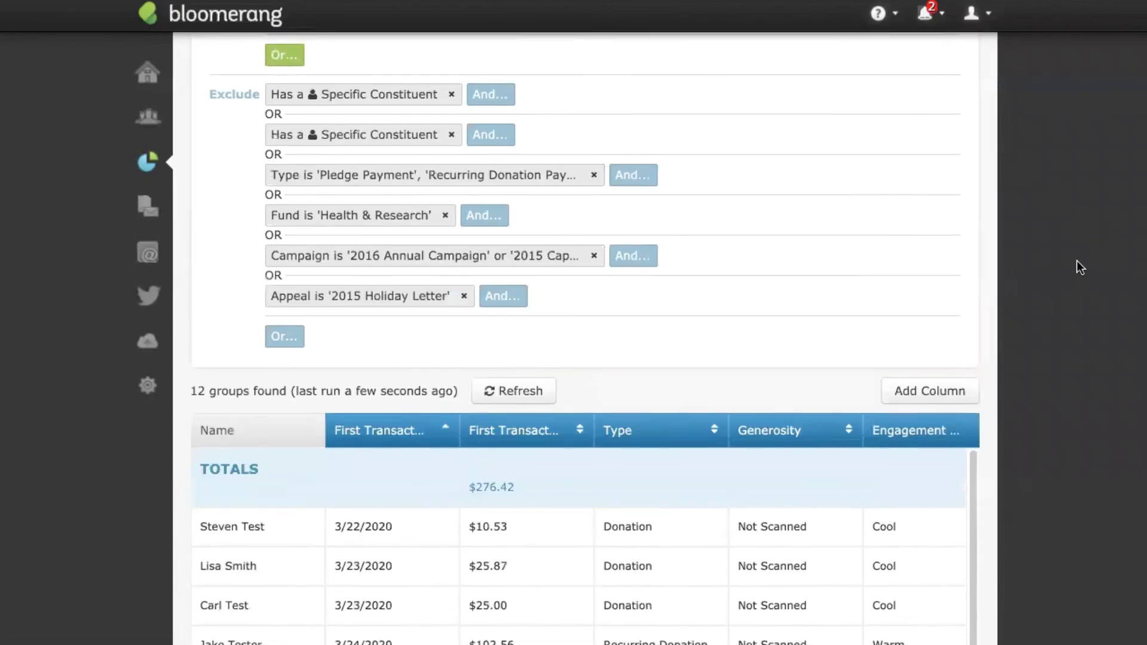
scroll(585, 337, "up", 5)
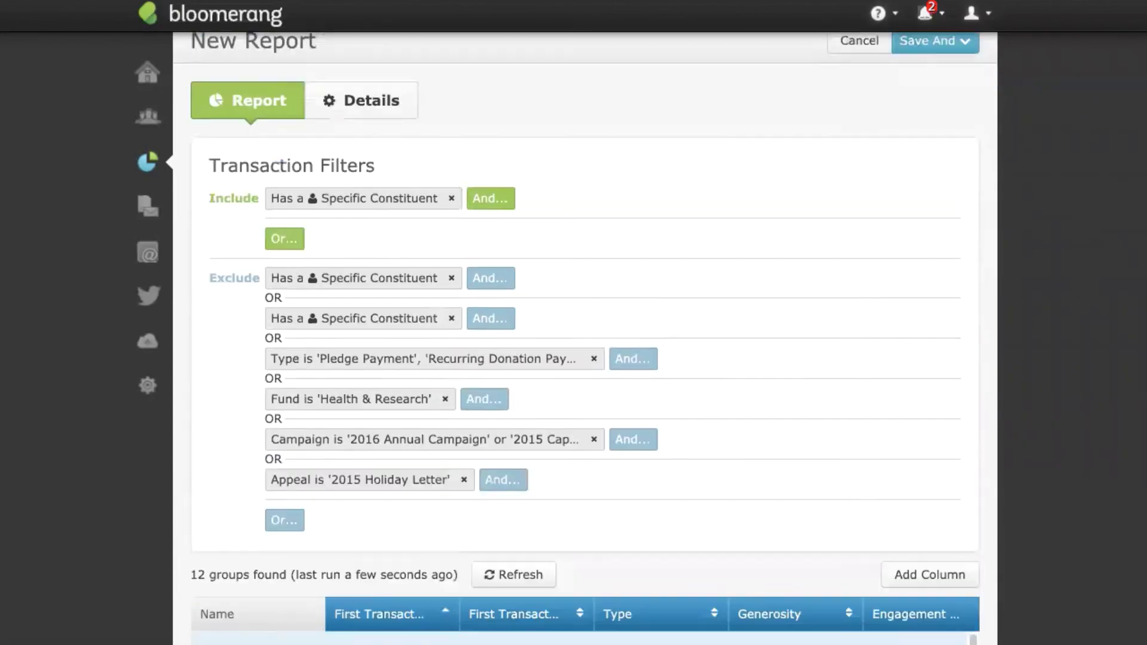
left_click(149, 76)
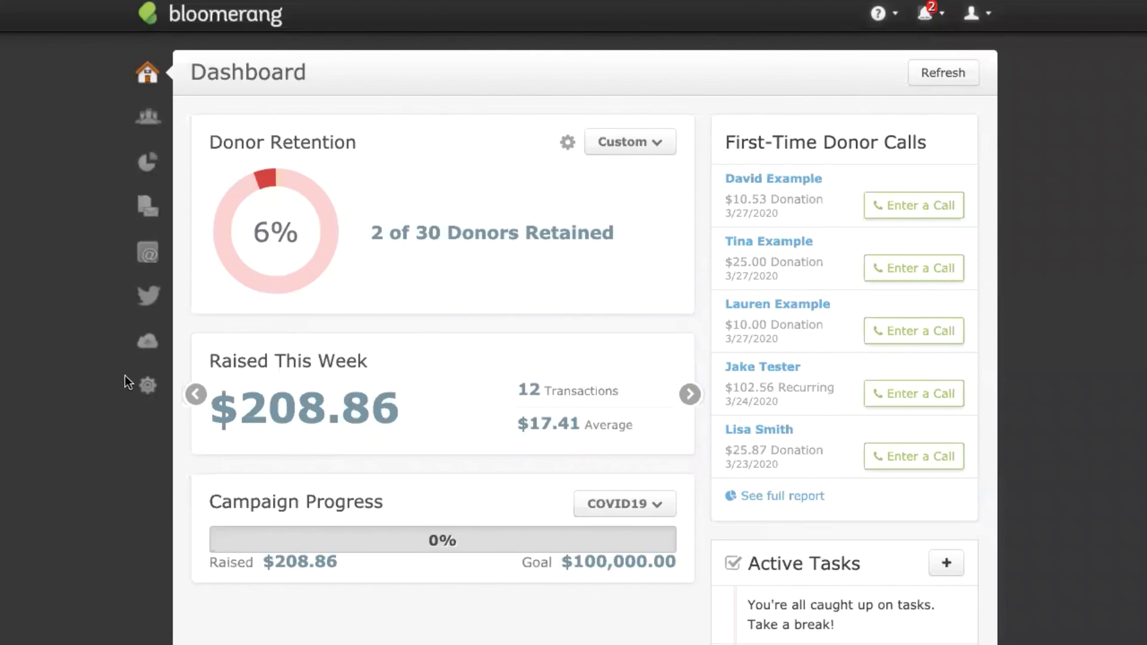
- View the fraud prevention options in the Website Integration Form Settings, and return to the Dashboard without saving changes
mouse_move(149, 384)
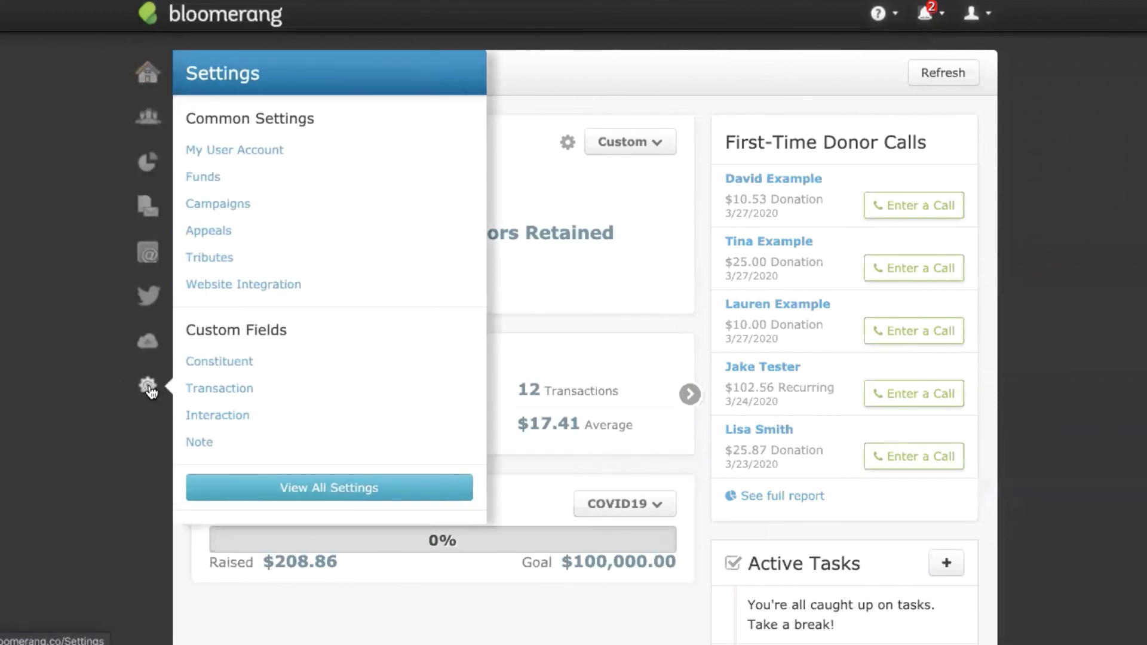
left_click(287, 299)
scroll(476, 394, "down", 2)
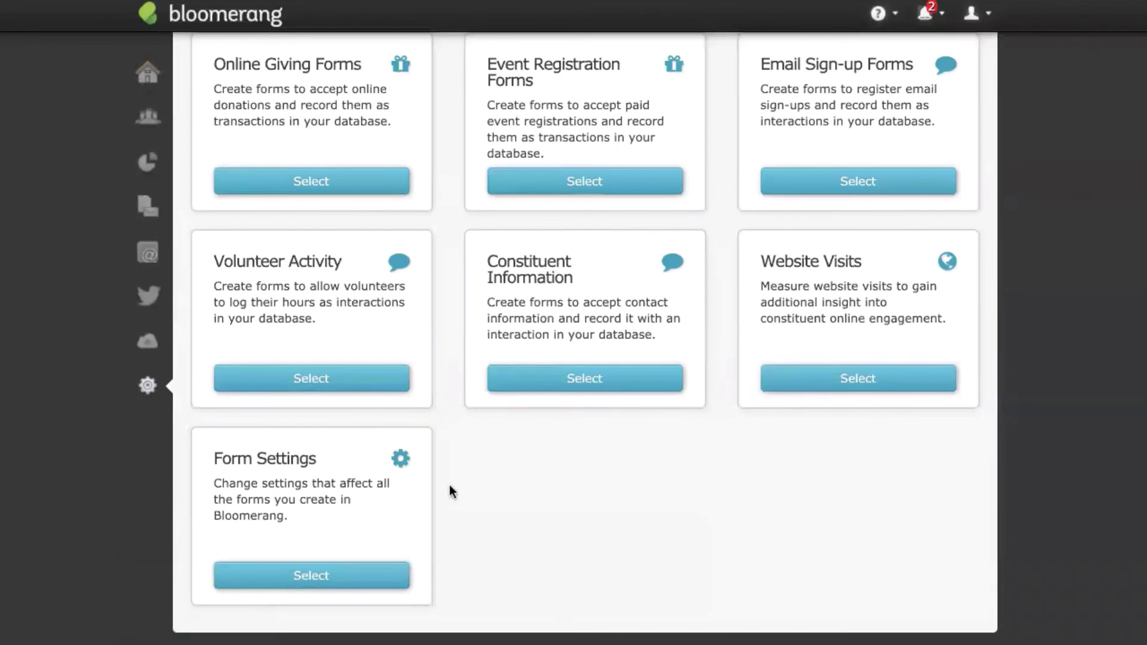
left_click(379, 581)
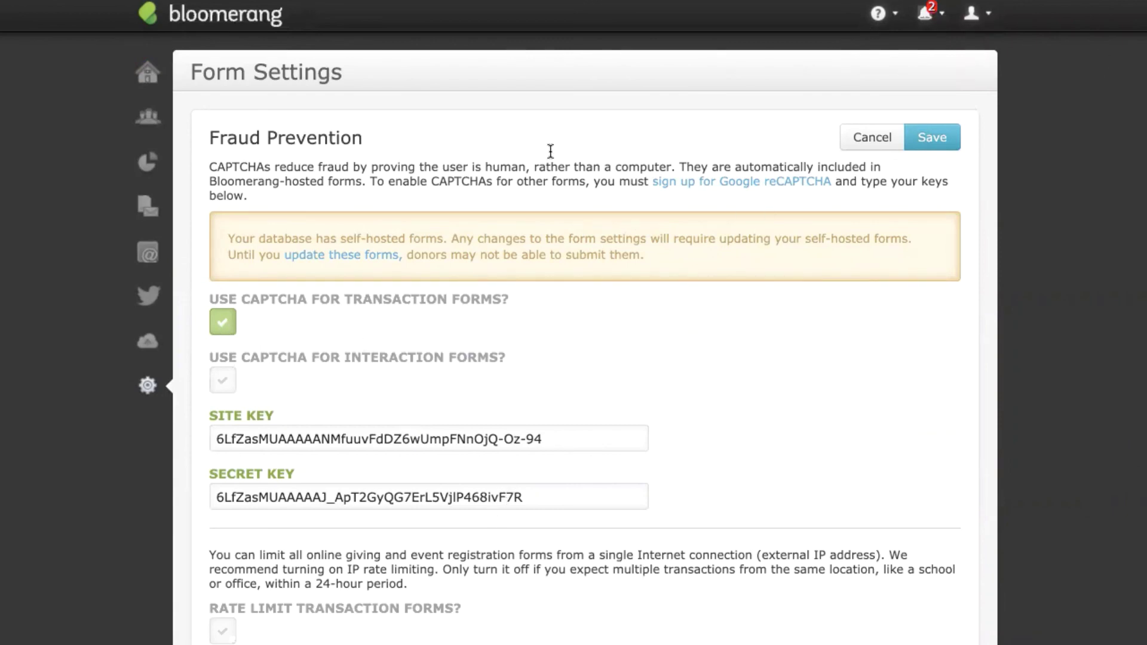
left_click(147, 72)
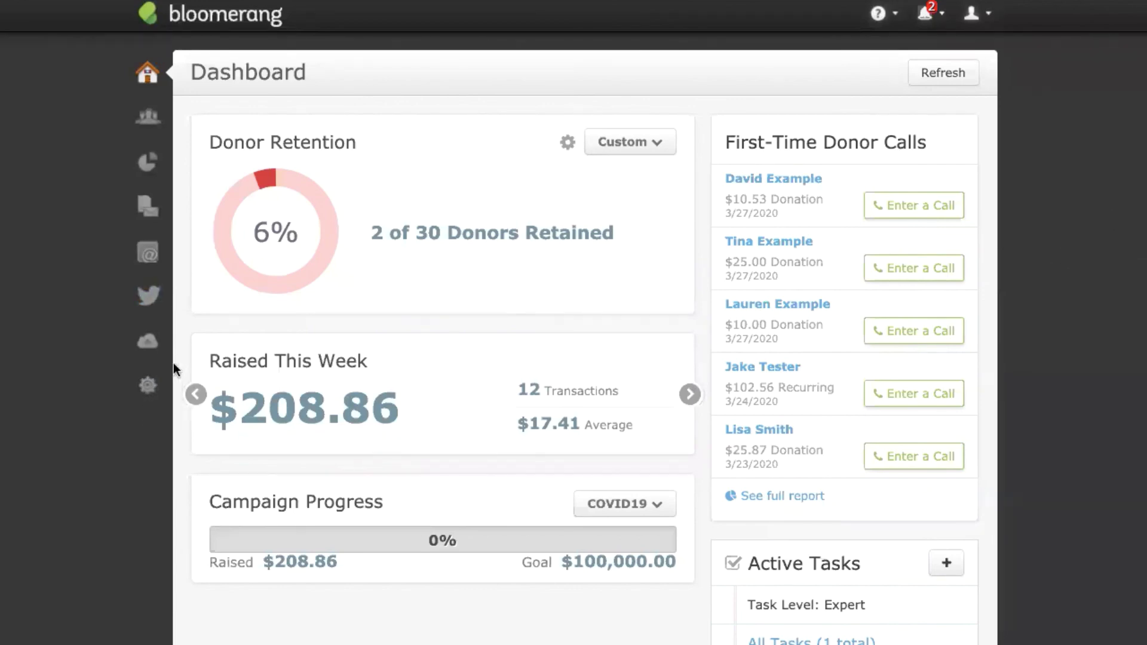
- Open Website Integration from the full list of settings and find the Form Settings section
left_click(146, 387)
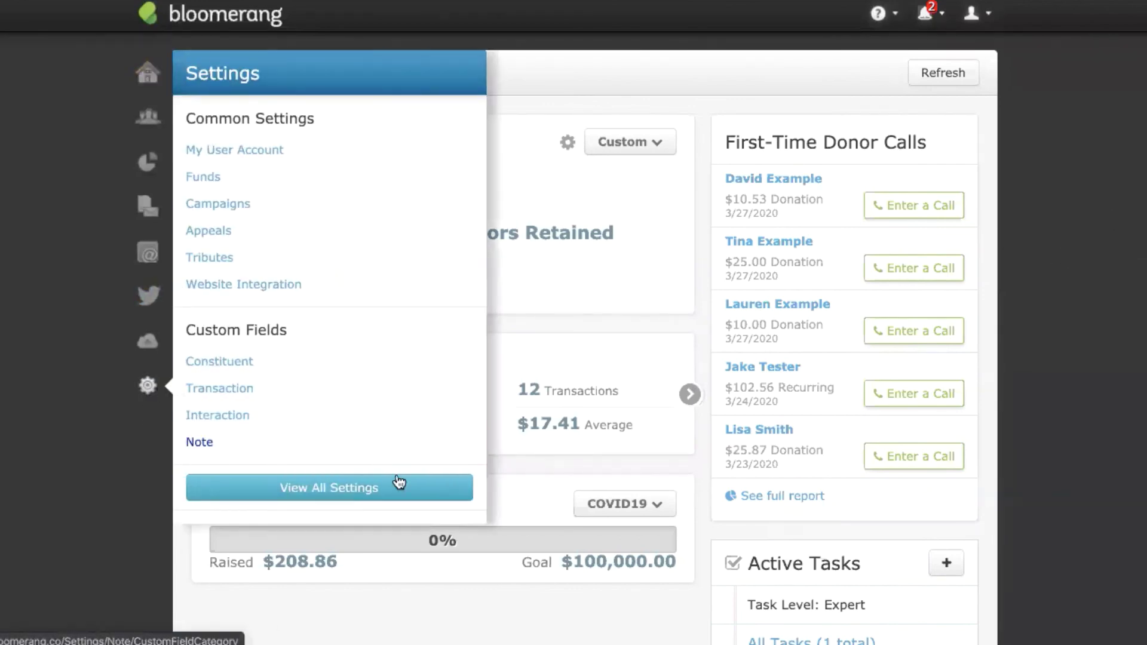
left_click(327, 495)
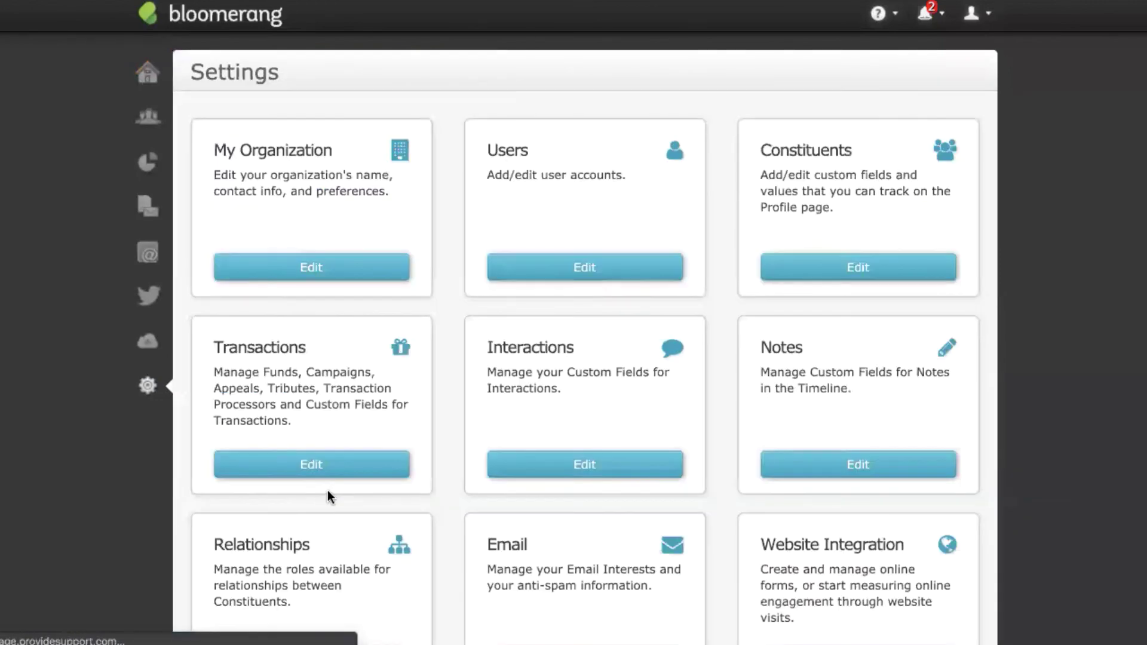
scroll(493, 417, "down", 3)
left_click(848, 573)
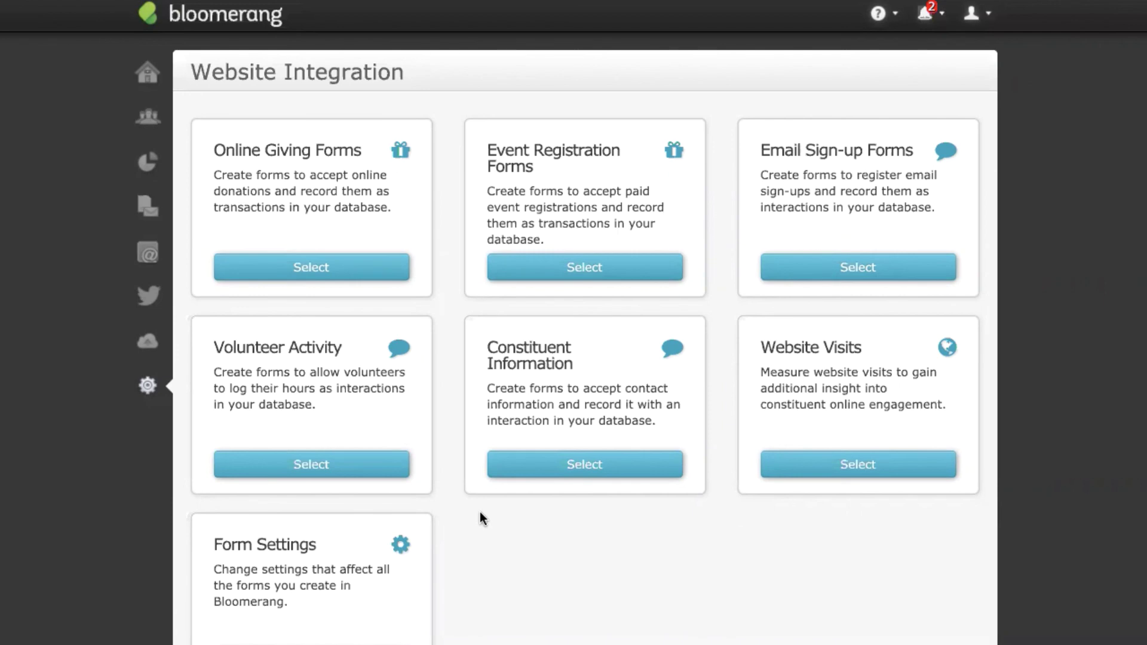
scroll(479, 511, "down", 3)
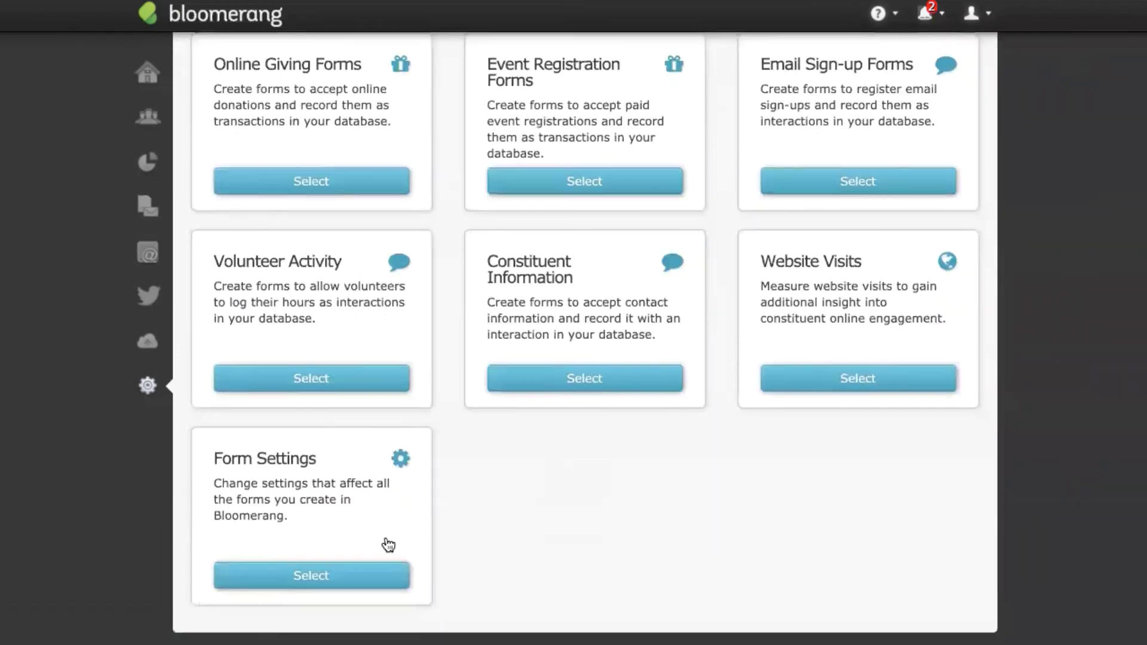